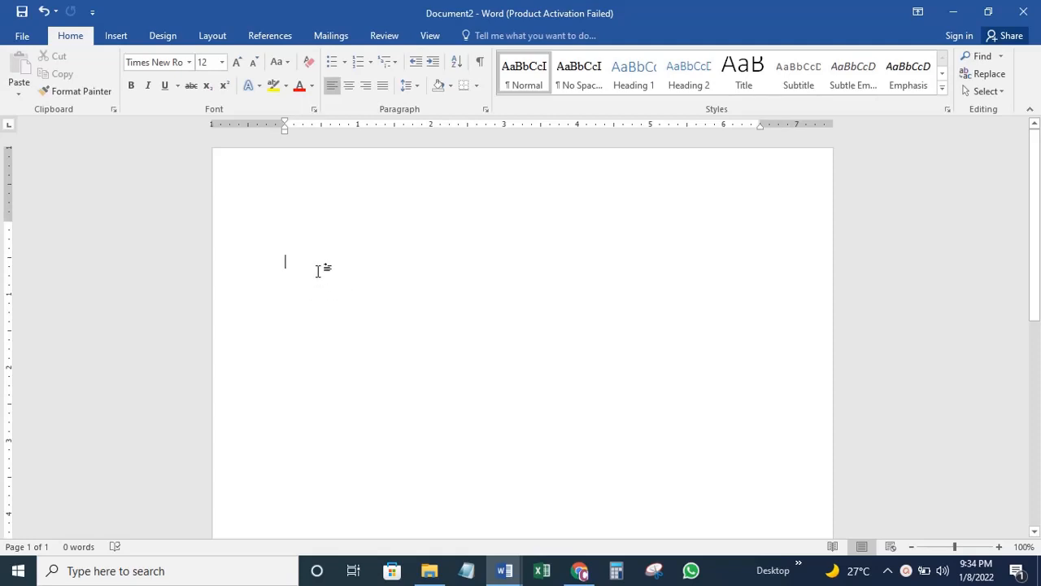
# Enter "Numbering", "Alignment" and "Indentation" on separate lines, starting at the beginning of the document
pyautogui.press('Return')
pyautogui.press('Return')
pyautogui.press('Return')
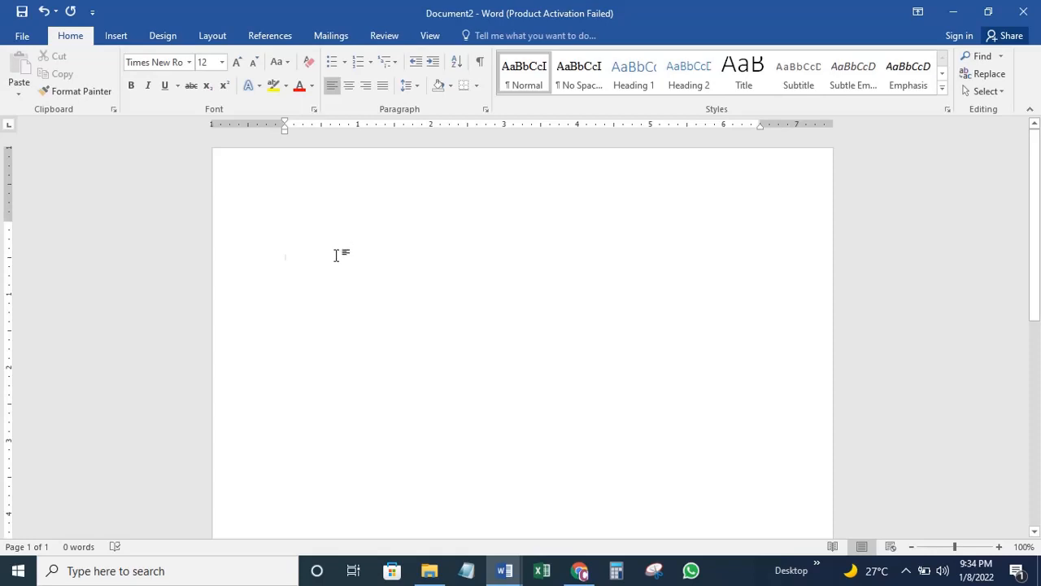
pyautogui.click(295, 241)
pyautogui.write('Numbering ')
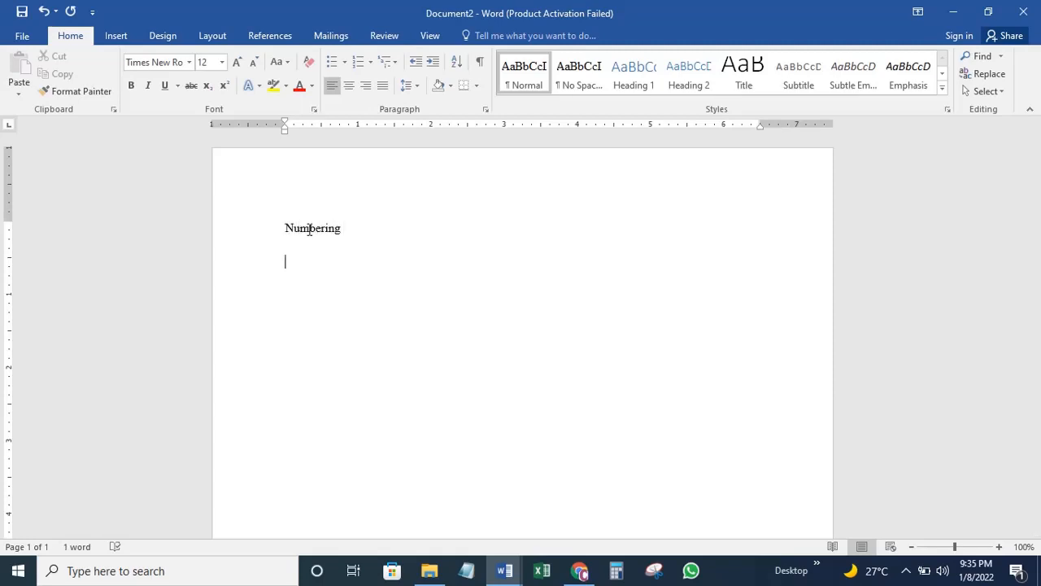
pyautogui.write('alignment')
pyautogui.press('Return')
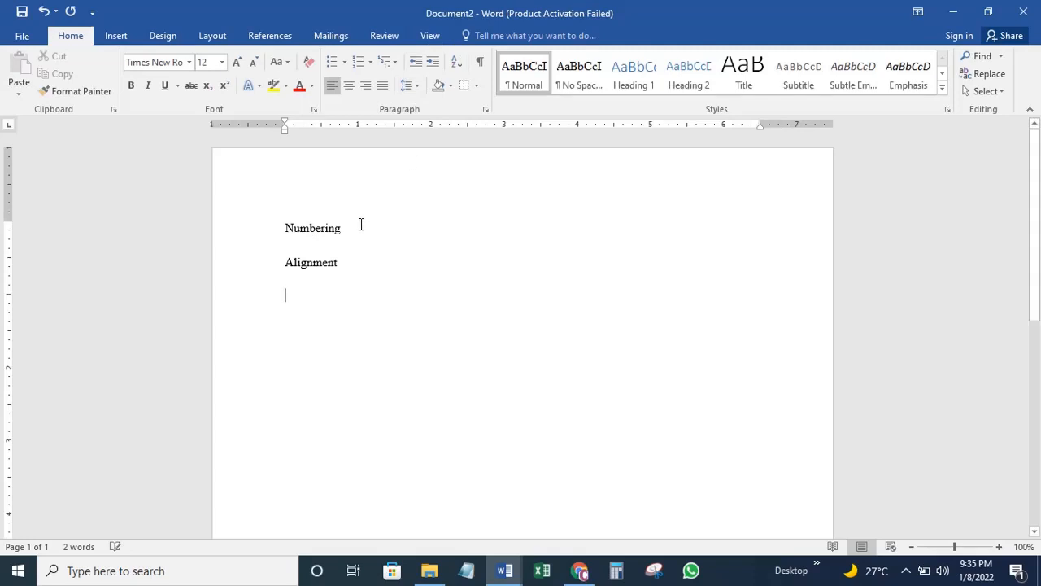
pyautogui.write('Indentation')
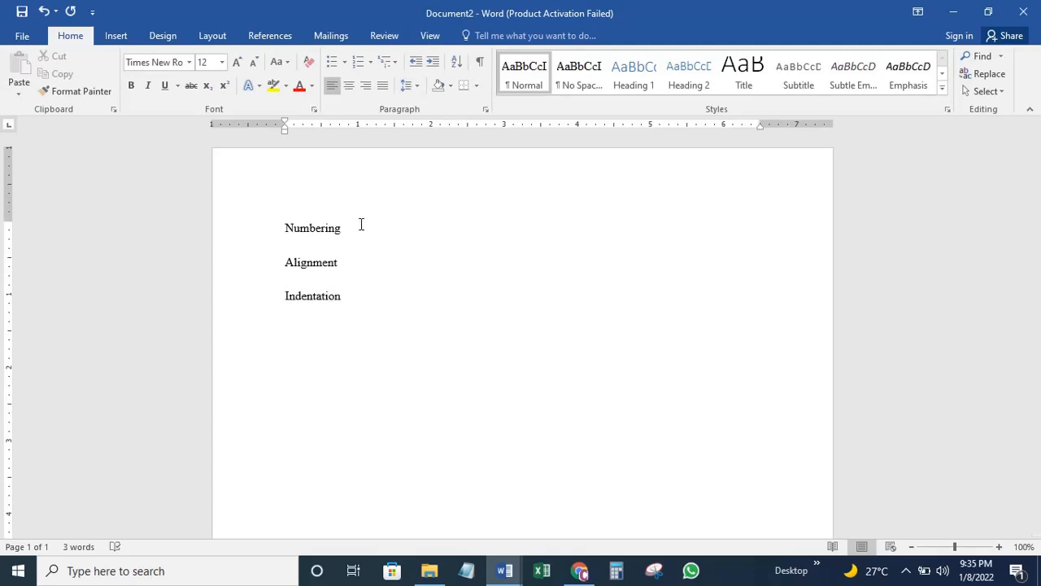
pyautogui.press('Return')
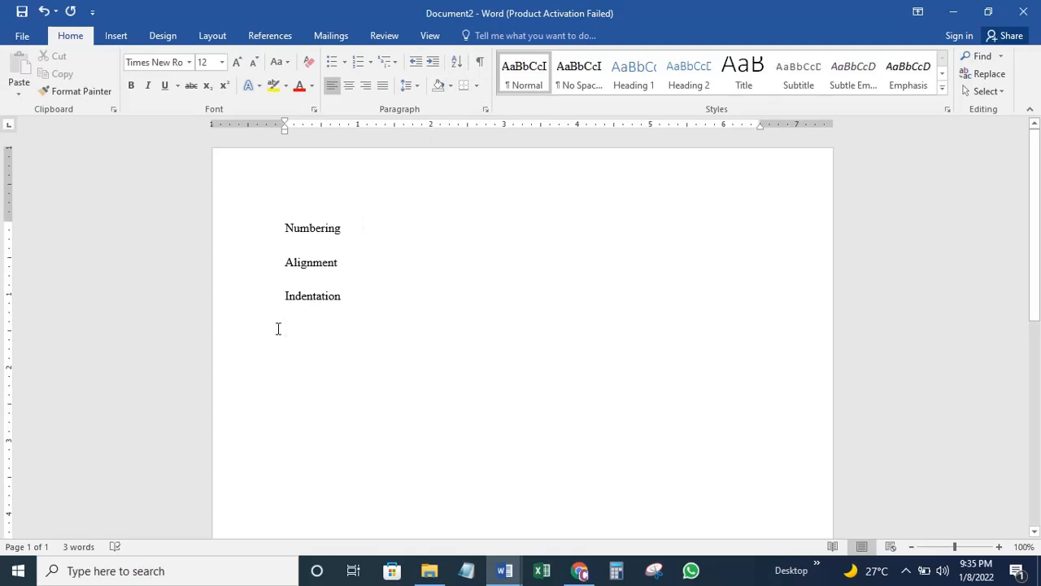
# Add the lines "Sort and filter" and "Line spacing" below "Indentation"
pyautogui.write('Sort s')
pyautogui.press('BackSpace')
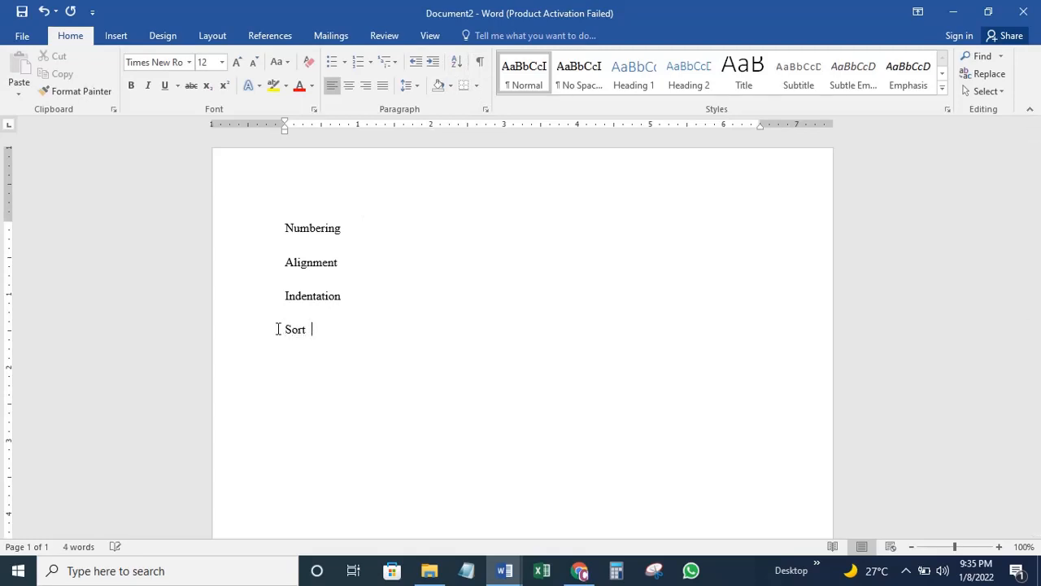
pyautogui.write('and filter')
pyautogui.press('Return')
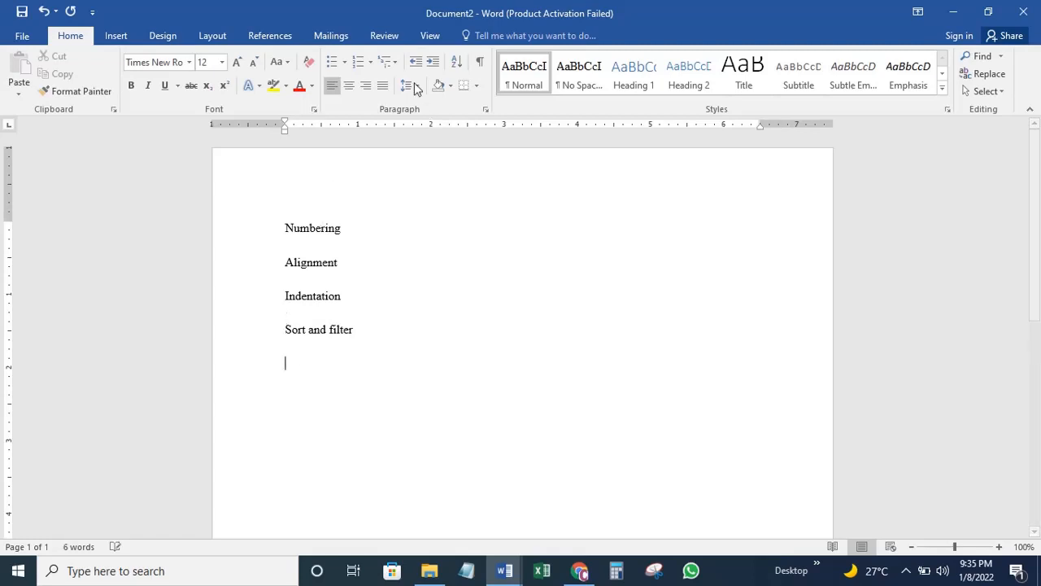
pyautogui.write('Line ')
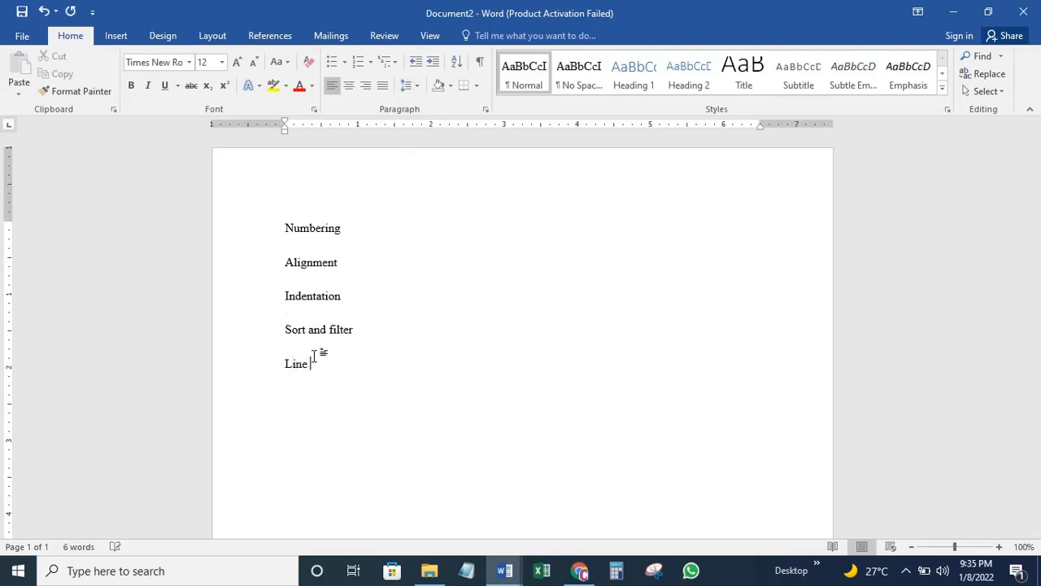
pyautogui.write('spacing ')
# Add a line reading "Bother" below "Line spacing", correcting its misspelling
pyautogui.write('bo')
pyautogui.write('rther')
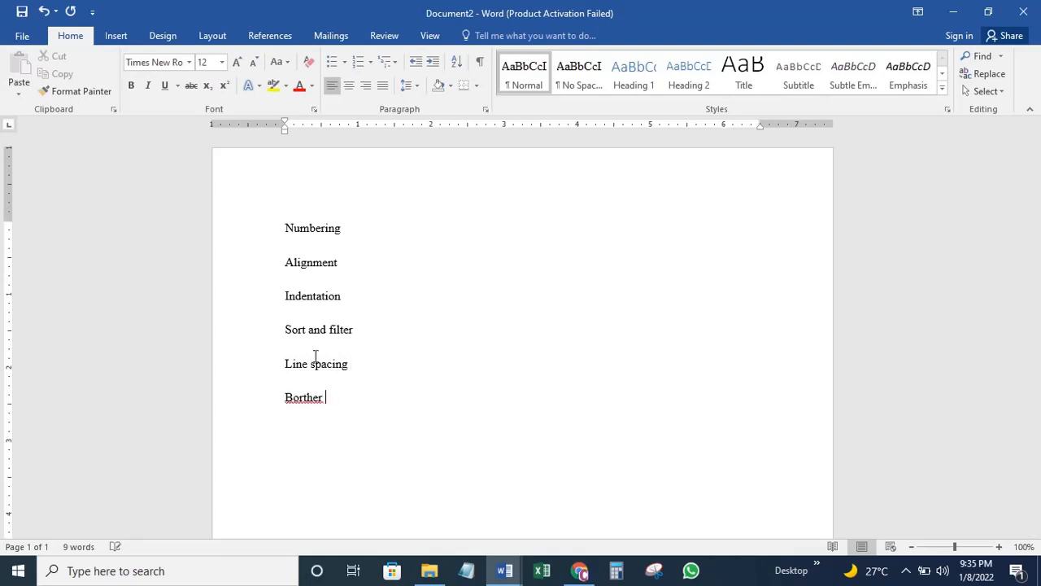
pyautogui.doubleClick(301, 398)
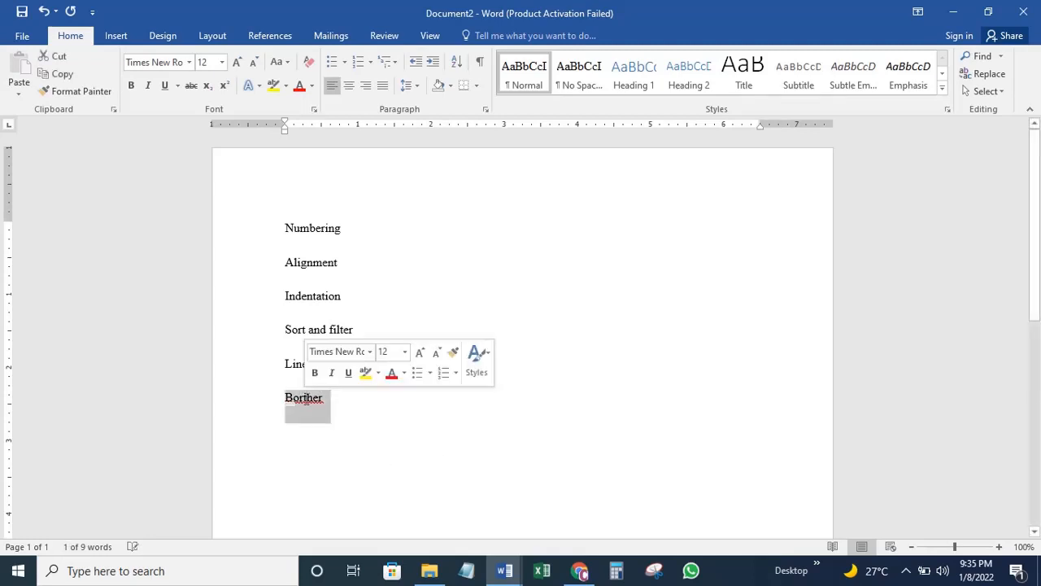
pyautogui.write('Bother')
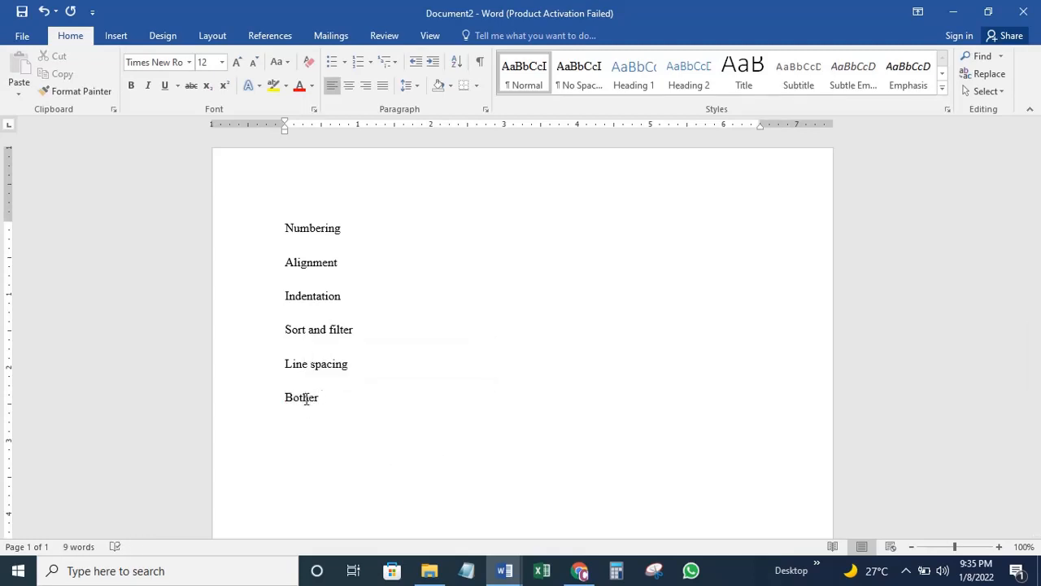
pyautogui.press('Return')
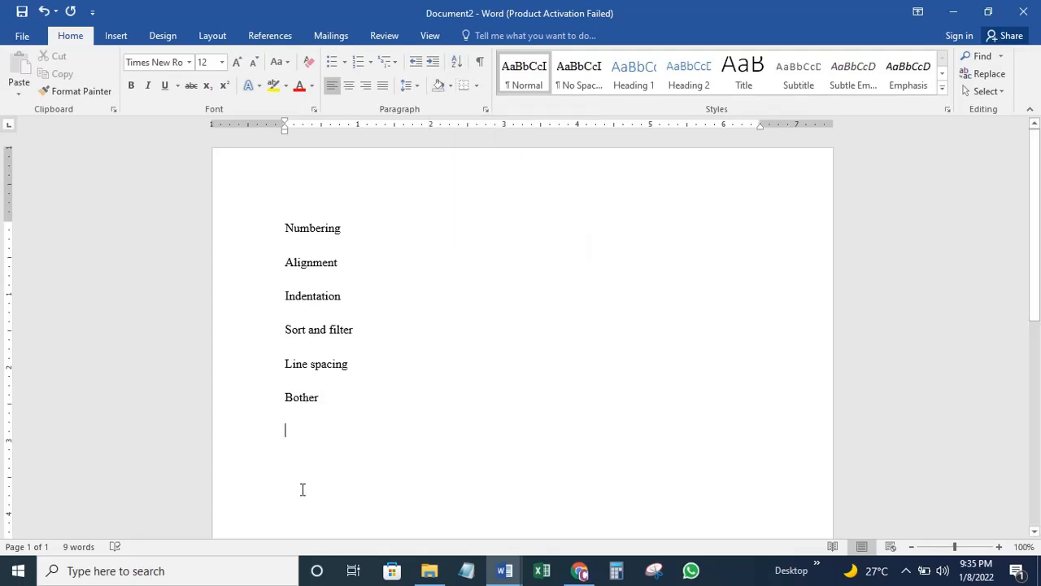
# Add a line below "Bother" for "Shading", fixing its spelling with the suggested correction
pyautogui.write('Shaddi')
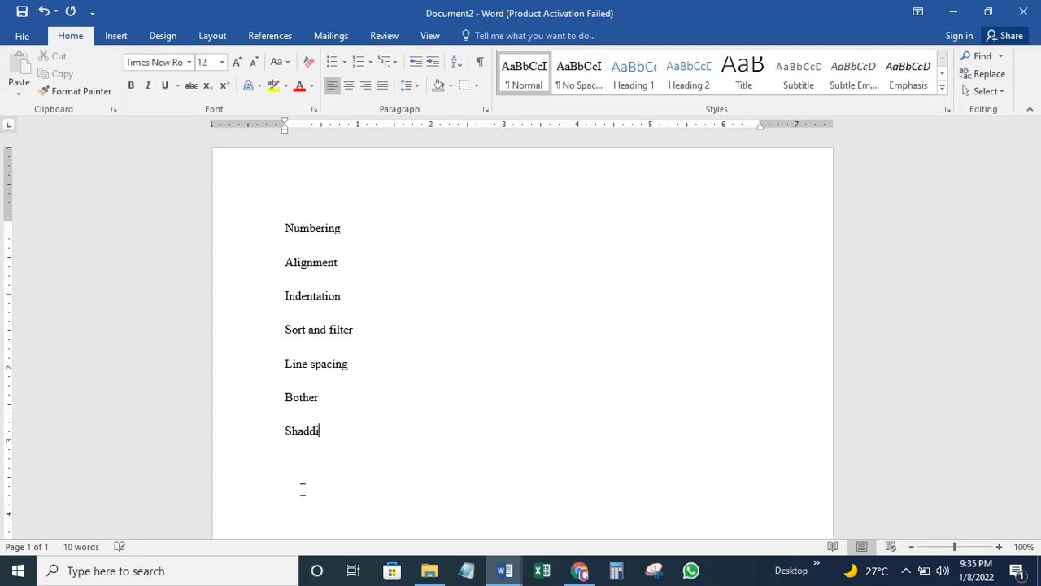
pyautogui.write('ng')
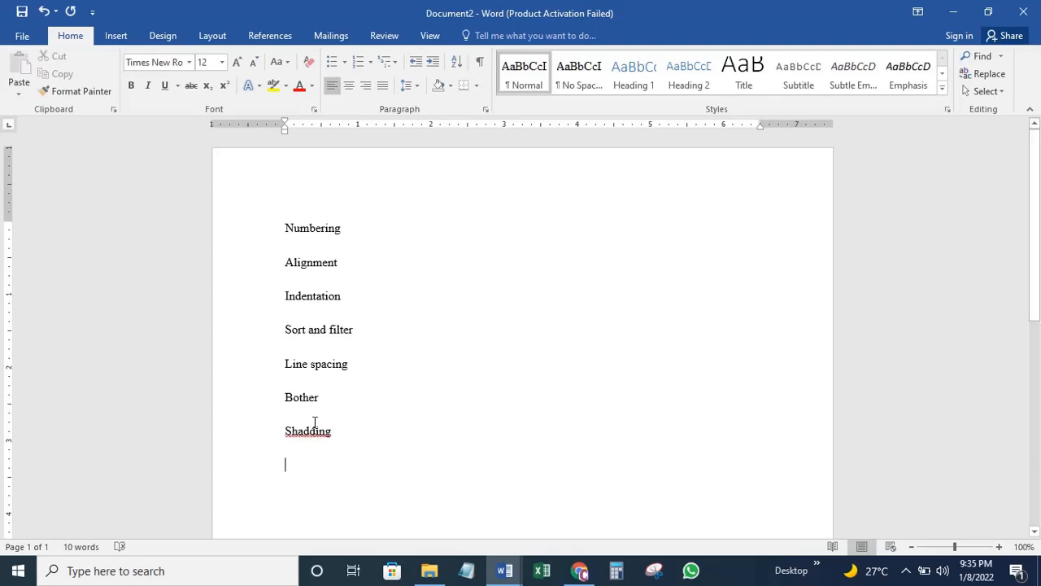
pyautogui.rightClick(311, 433)
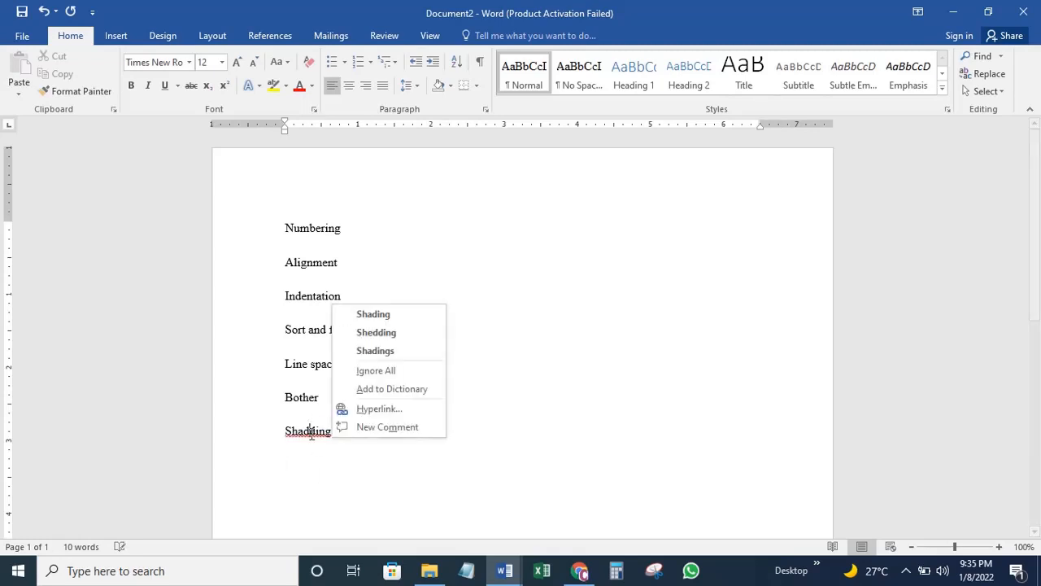
pyautogui.click(367, 314)
# Insert two blank lines above "Numbering" and place the cursor in the blank area at the start of the document
pyautogui.click(300, 226)
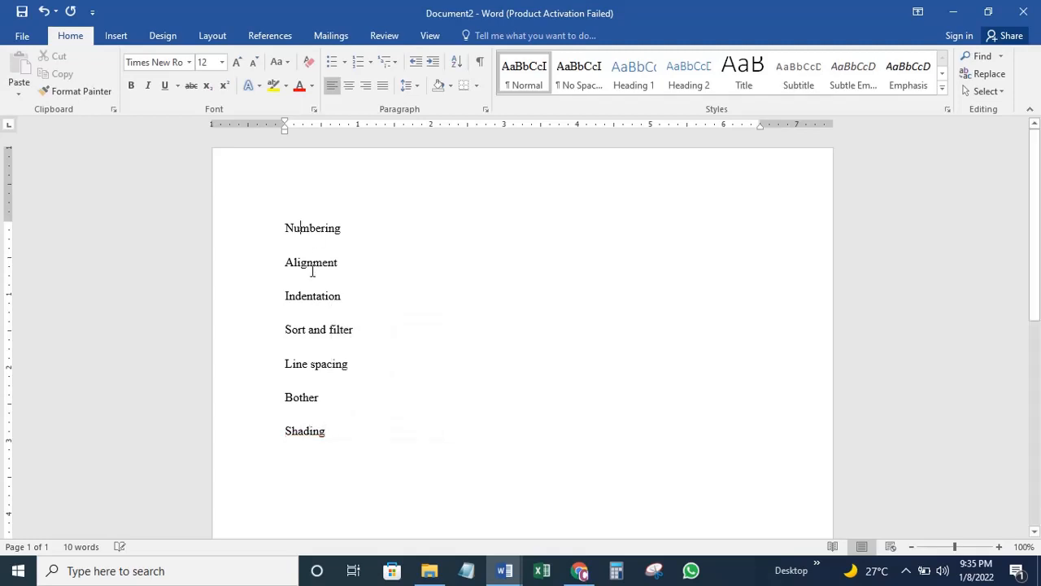
pyautogui.click(287, 228)
pyautogui.press('Return')
pyautogui.press('Return')
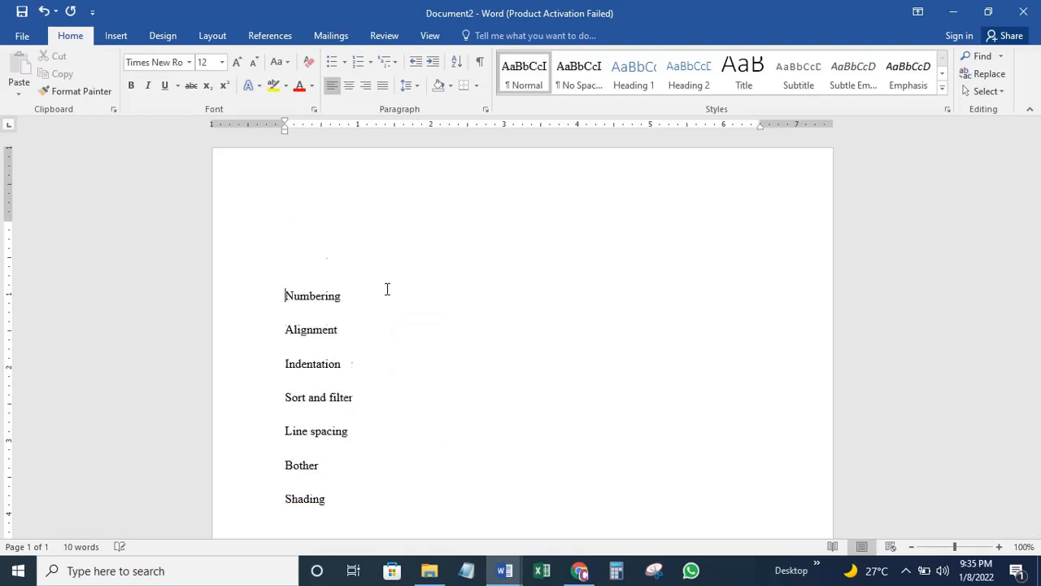
pyautogui.click(310, 244)
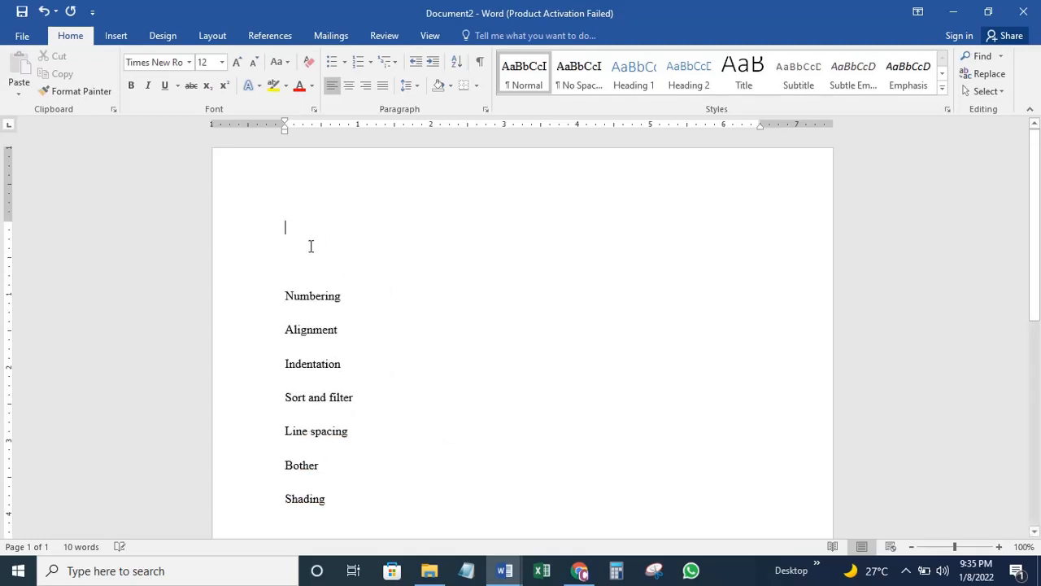
# Show the paragraph marks and examine the empty paragraphs above and below the list of topics
pyautogui.click(481, 67)
pyautogui.scroll(-3, 318, 261)
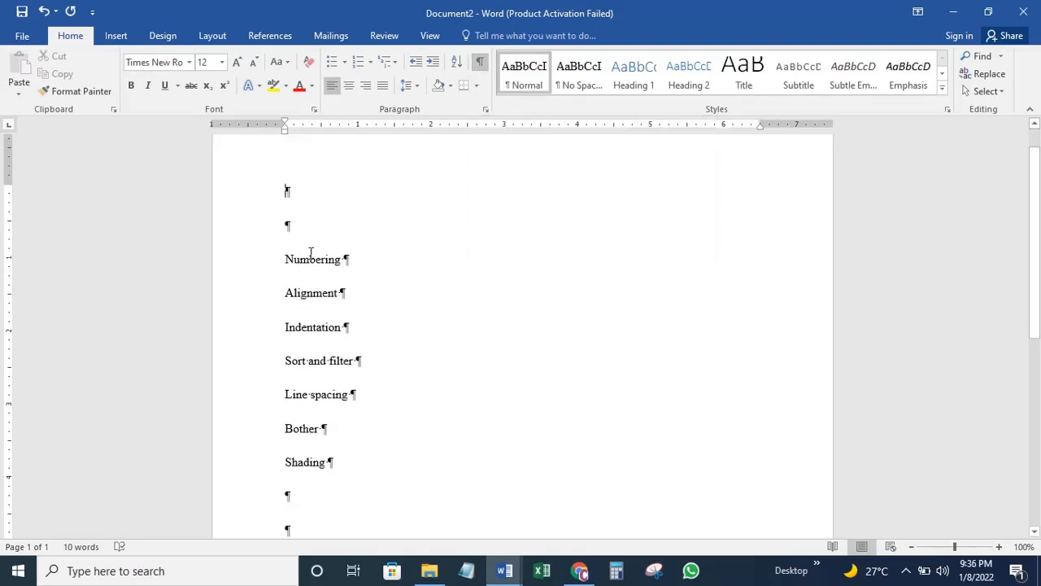
pyautogui.scroll(-2, 329, 259)
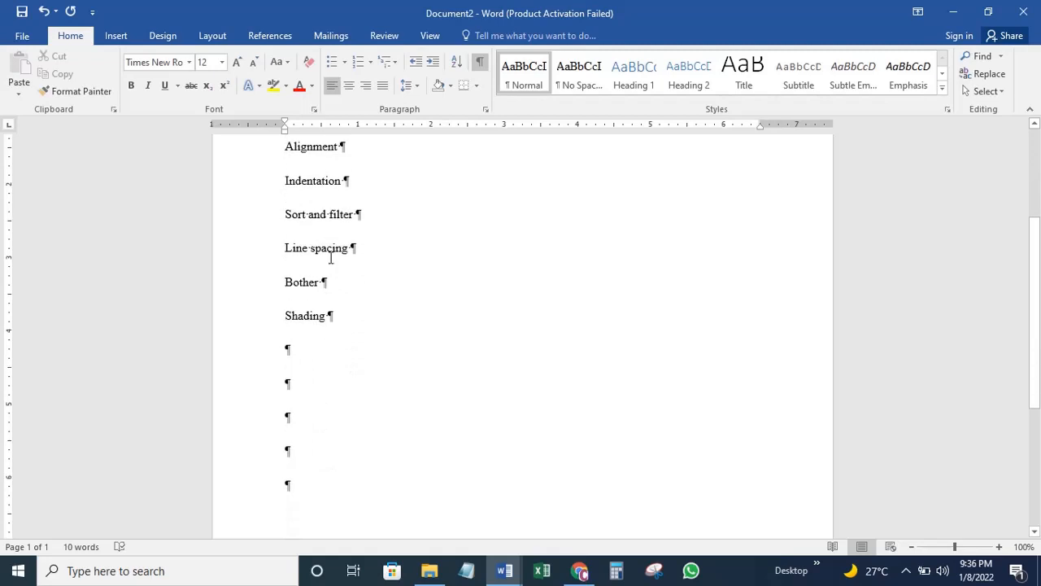
pyautogui.scroll(-1, 349, 302)
pyautogui.scroll(3, 350, 302)
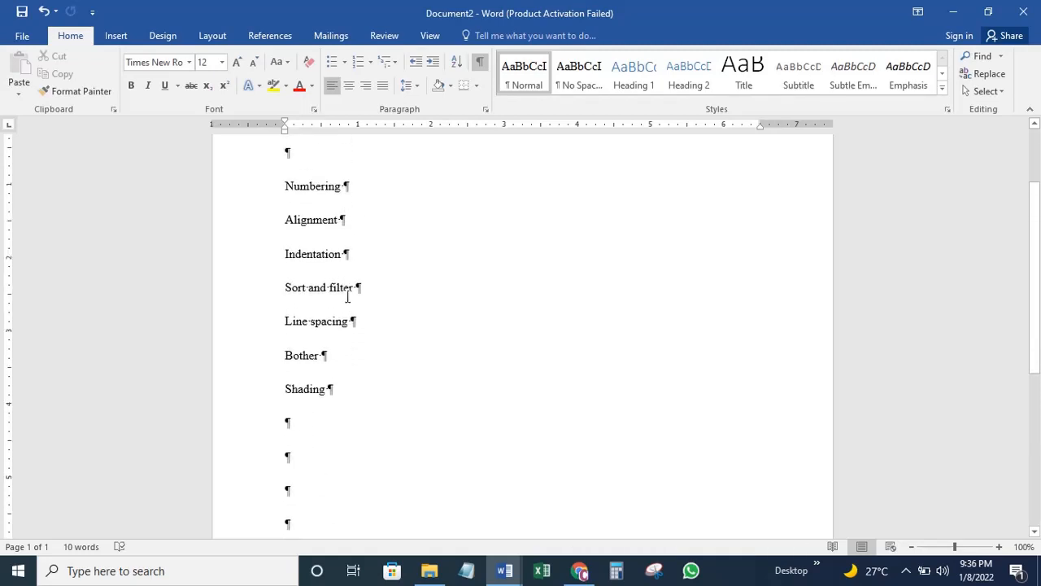
pyautogui.scroll(3, 329, 244)
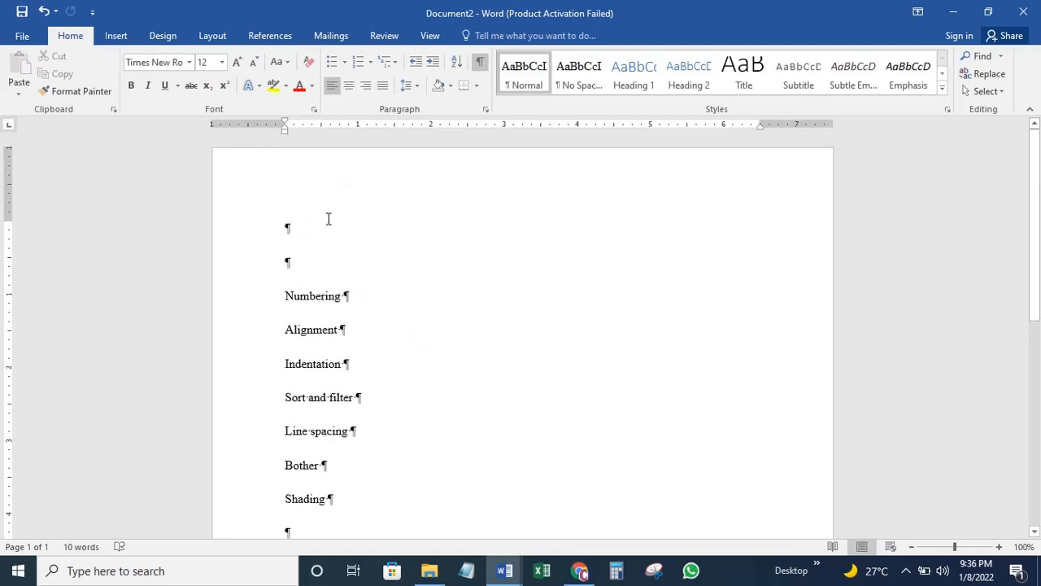
pyautogui.scroll(-4, 322, 293)
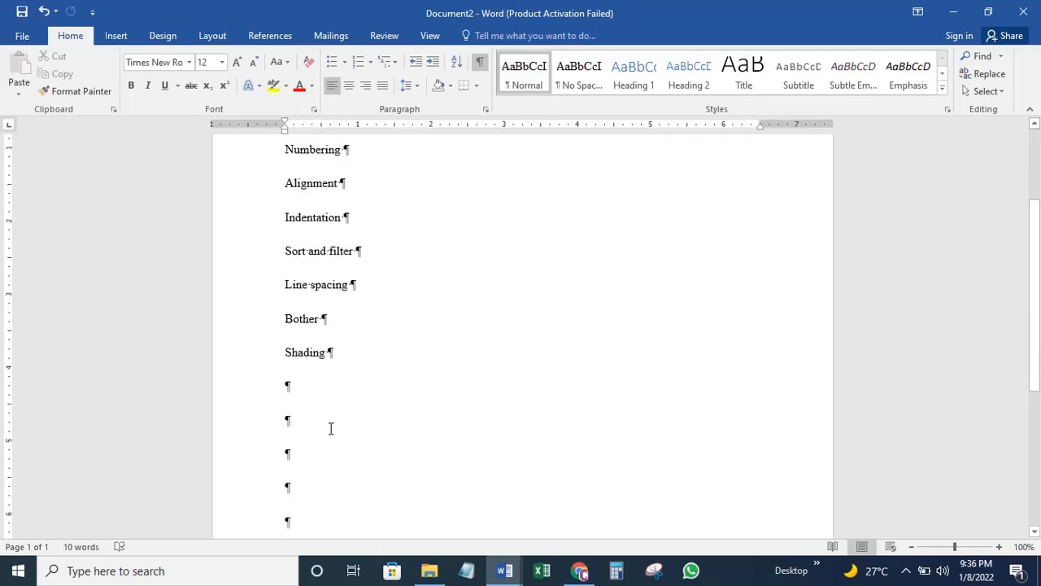
pyautogui.scroll(-2, 310, 412)
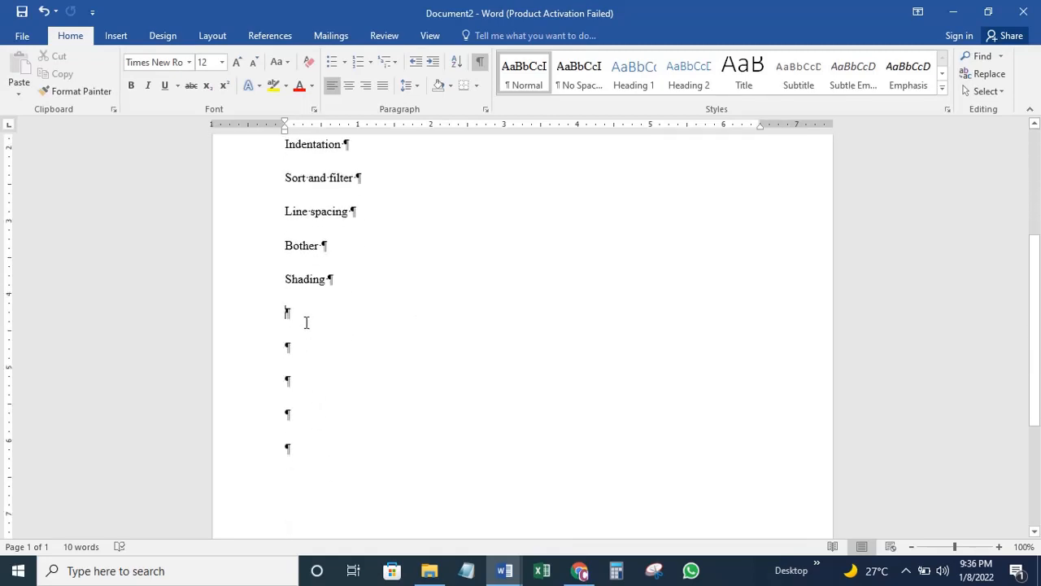
# Reduce the empty paragraphs below "Shading" to two
pyautogui.click(291, 310)
pyautogui.press('Return')
pyautogui.press('Return')
pyautogui.press('BackSpace')
pyautogui.press('BackSpace')
pyautogui.press('BackSpace')
pyautogui.press('BackSpace')
pyautogui.press('BackSpace')
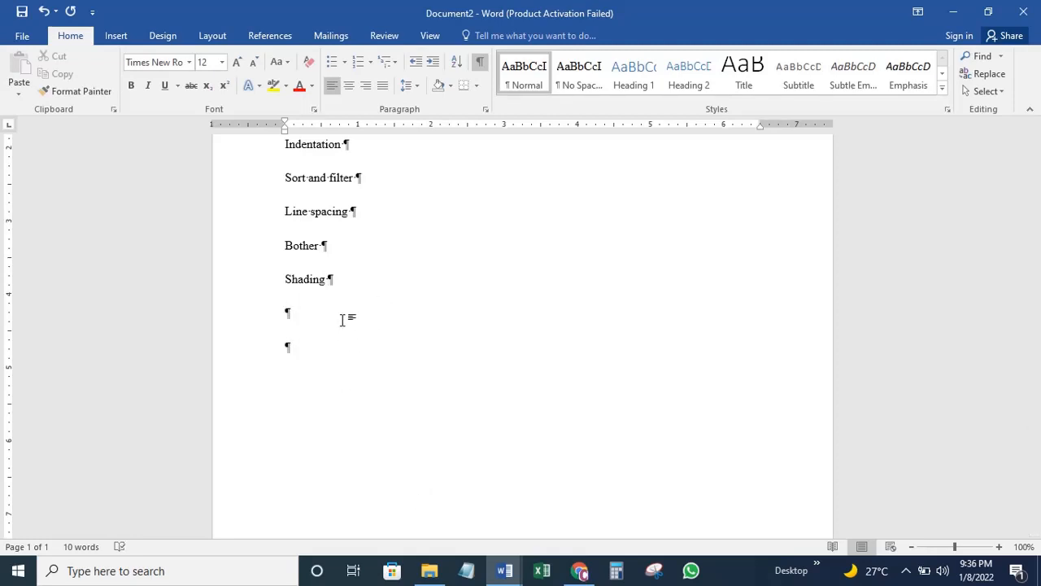
# Create a numbered list below "Shading" with the items "Yam", "Beans" and "Rice", correcting the spelling of the second item
pyautogui.write('1. ')
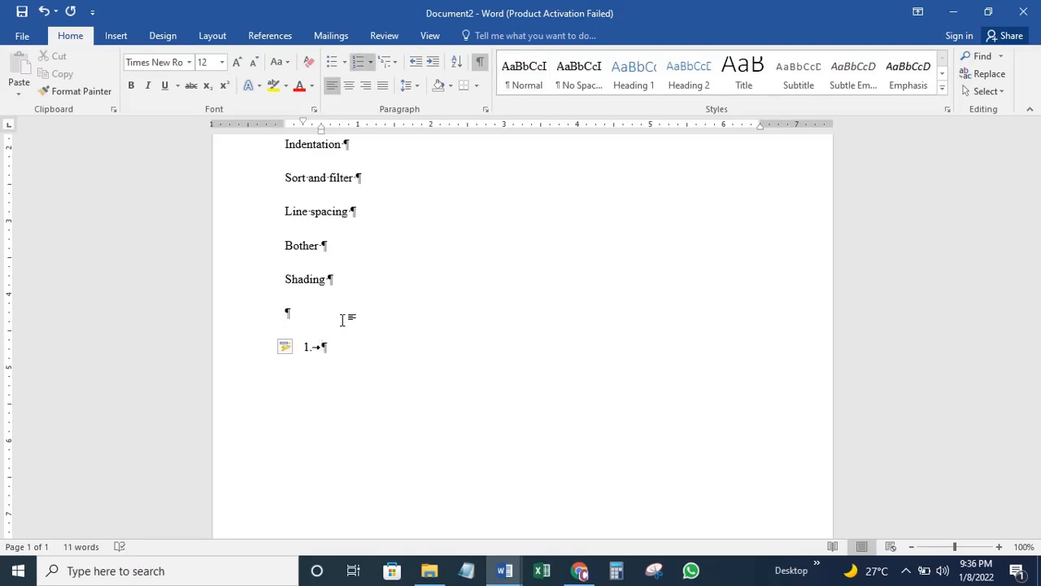
pyautogui.write('Yam')
pyautogui.press('Return')
pyautogui.write('Beanc')
pyautogui.press('Return')
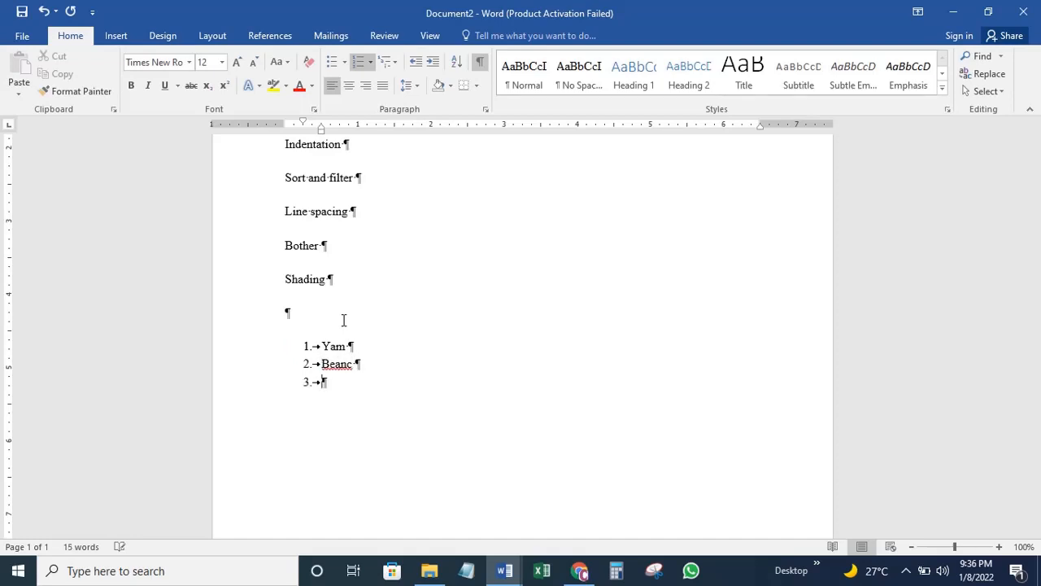
pyautogui.press('BackSpace')
pyautogui.press('BackSpace')
pyautogui.press('BackSpace')
pyautogui.press('BackSpace')
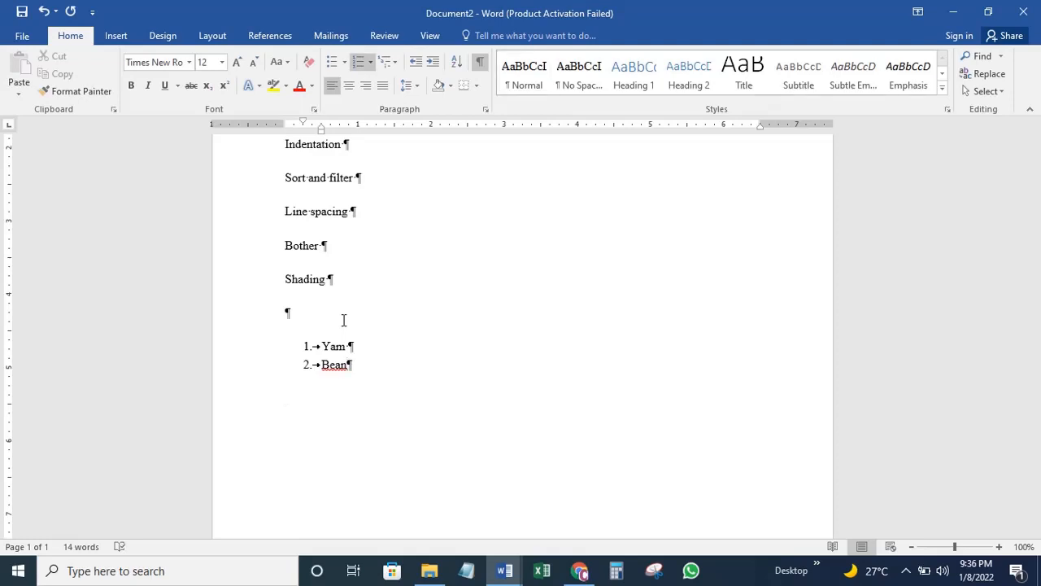
pyautogui.write('s')
pyautogui.press('Return')
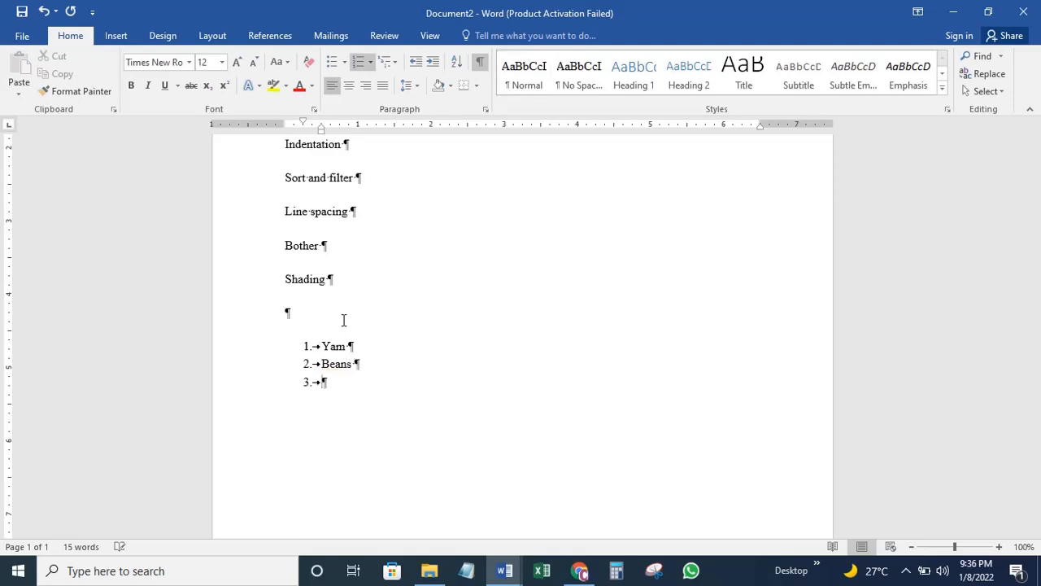
pyautogui.write('Rice')
pyautogui.press('Return')
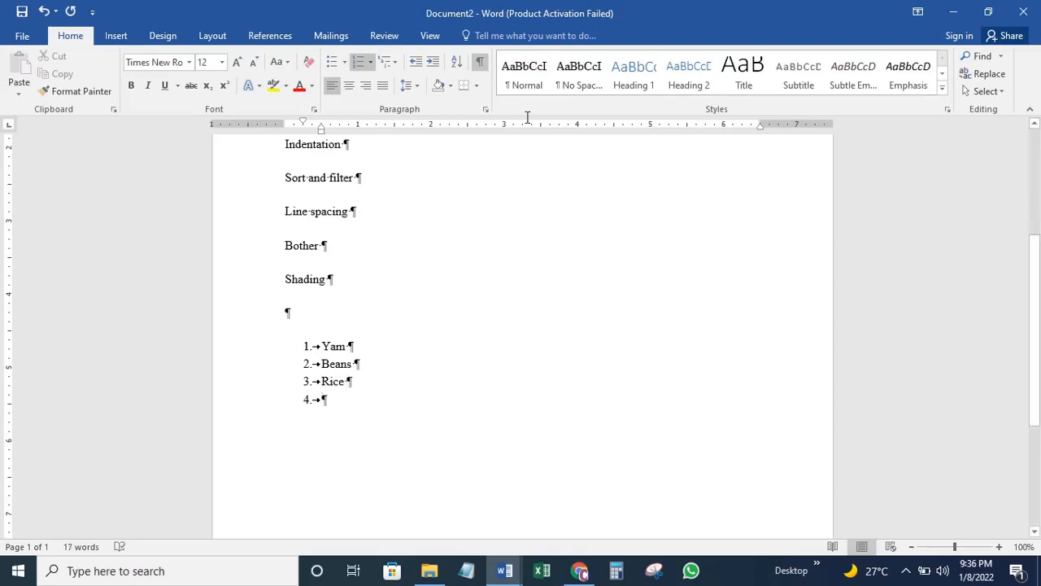
# Hide the paragraph marks and end the numbered list after "Rice", returning the cursor to the normal margin
pyautogui.click(480, 62)
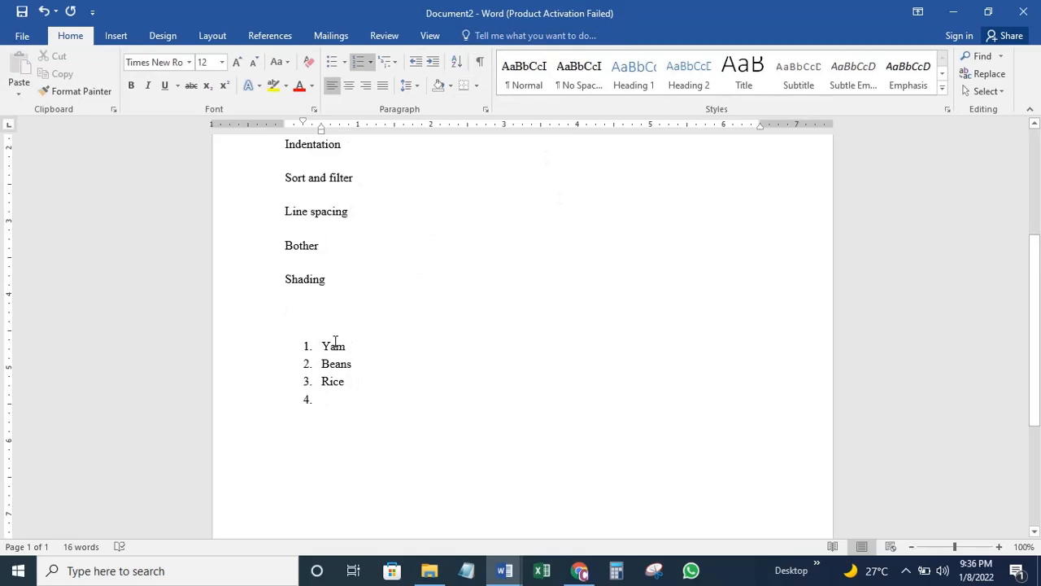
pyautogui.press('BackSpace')
pyautogui.press('BackSpace')
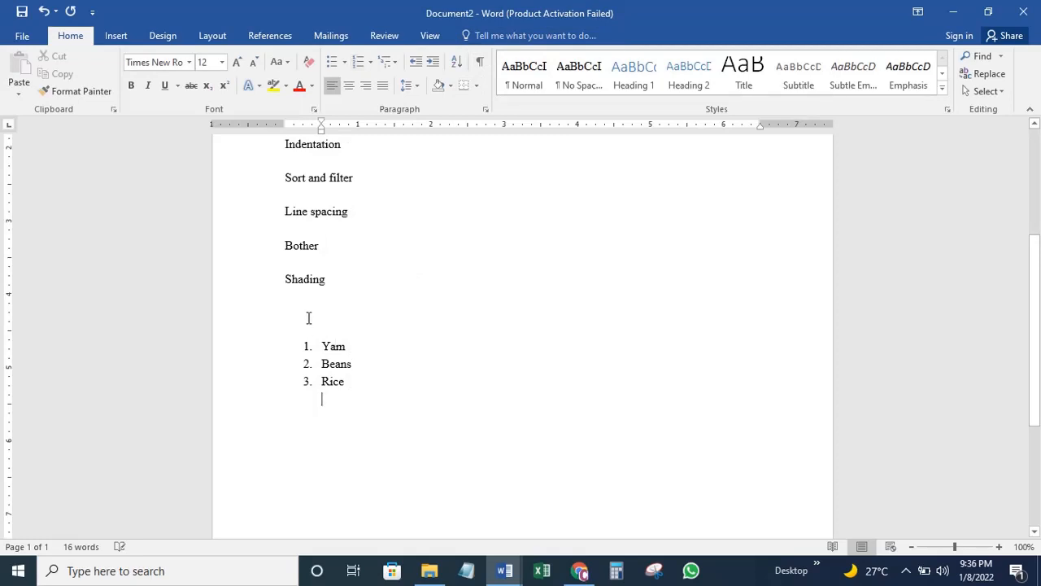
pyautogui.press('BackSpace')
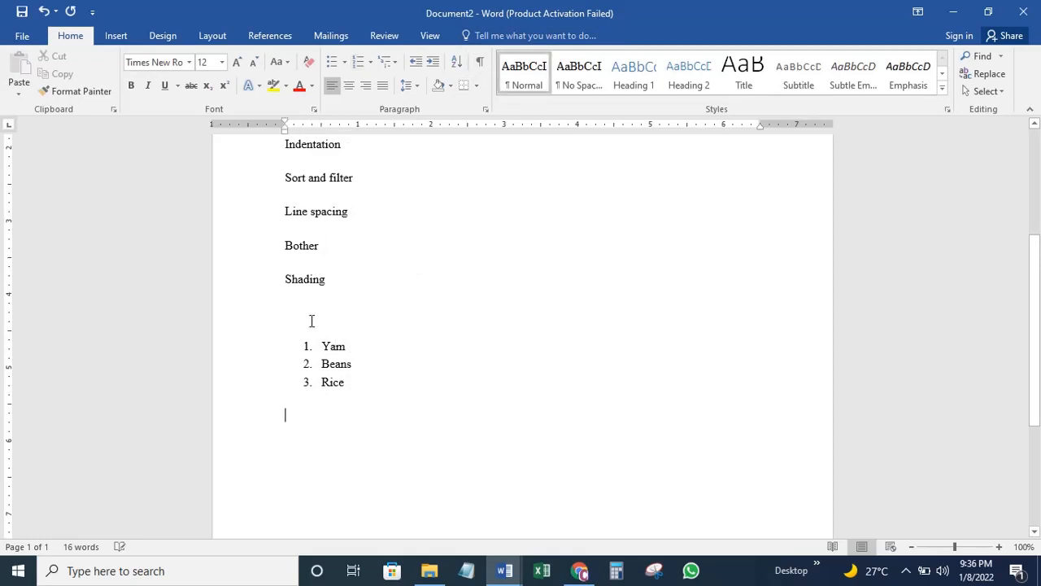
# Insert an empty paragraph above "Numbering" at the start of the list of topics and place the cursor in the upper blank line
pyautogui.scroll(3, 358, 301)
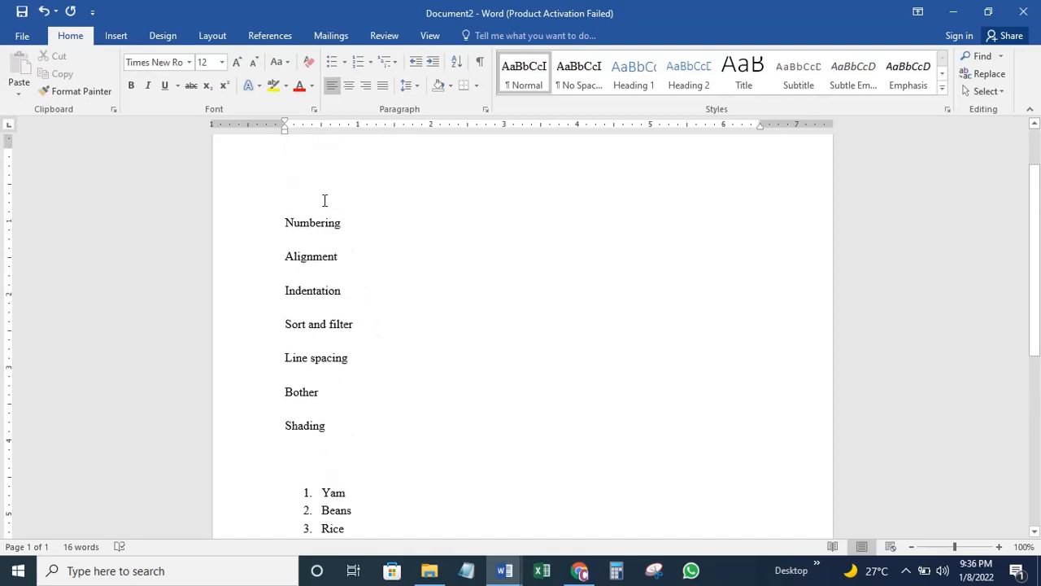
pyautogui.click(325, 187)
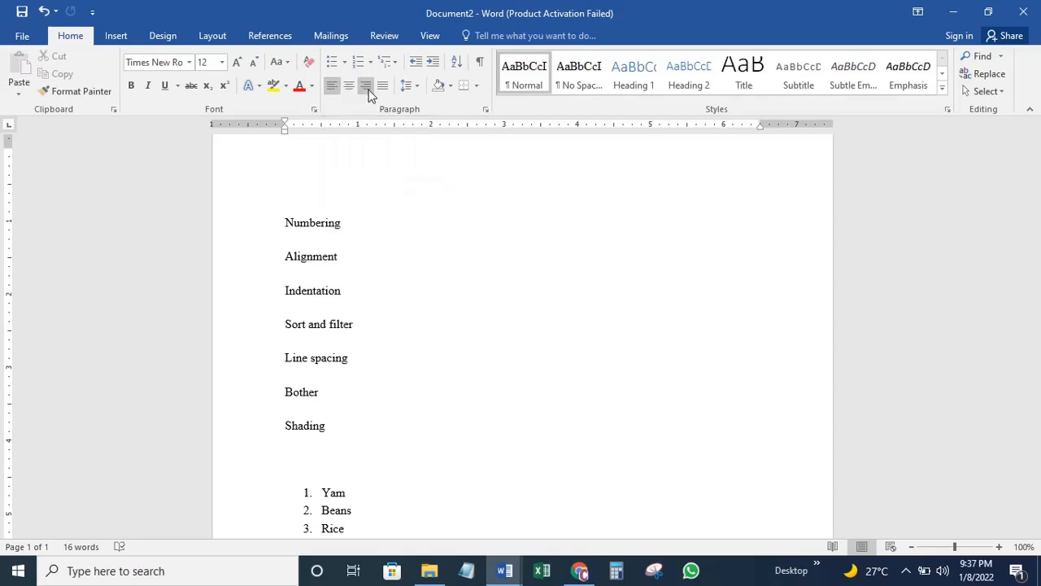
pyautogui.click(320, 204)
pyautogui.press('Down')
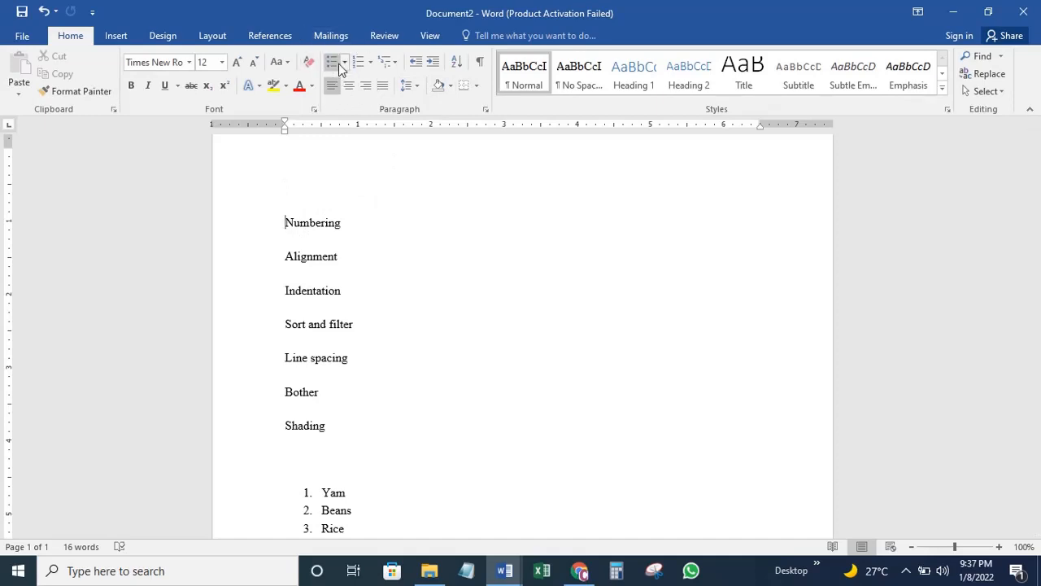
pyautogui.click(299, 200)
pyautogui.press('Return')
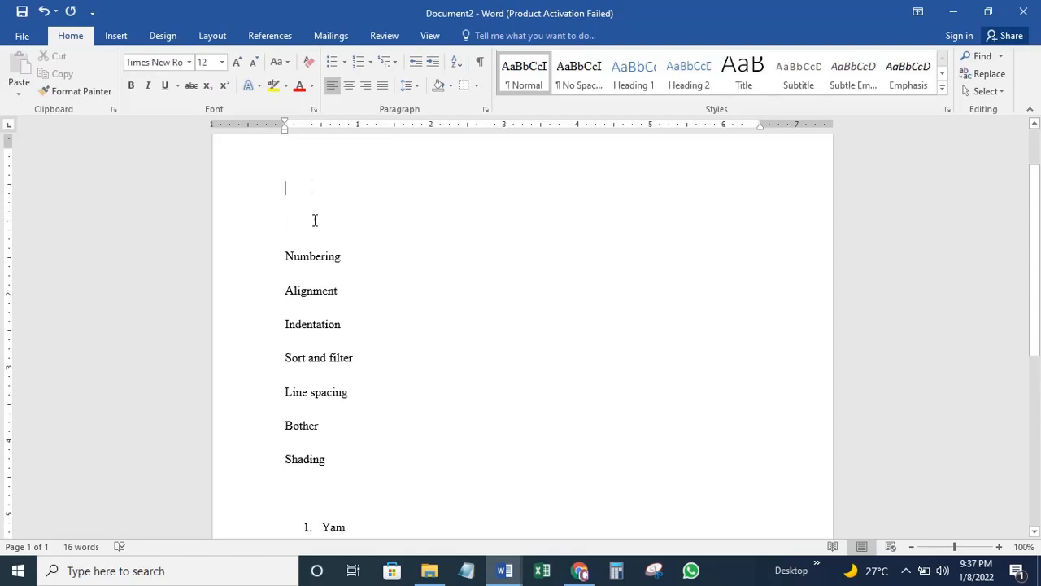
pyautogui.scroll(2, 301, 211)
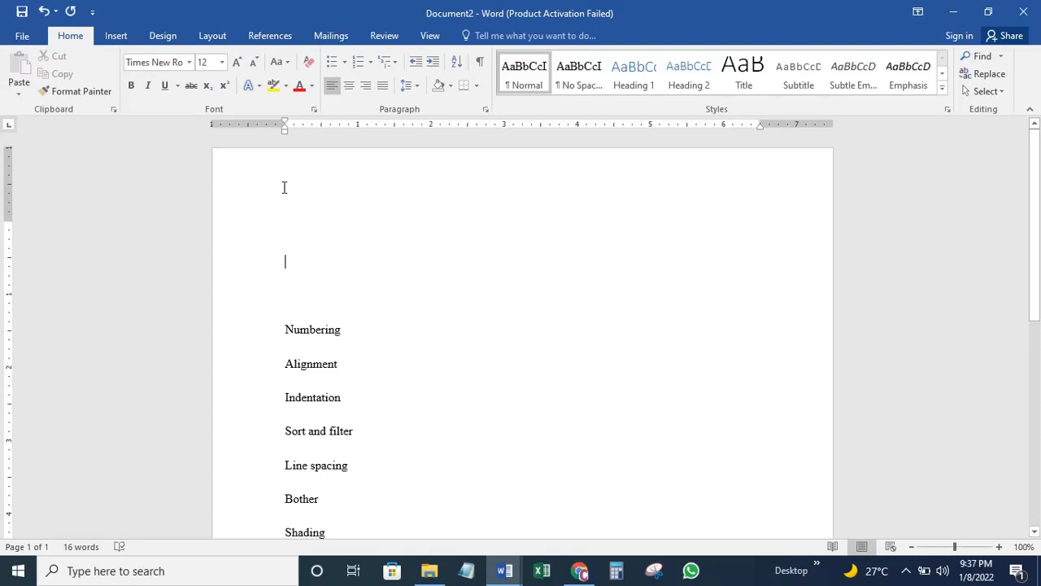
# Start a bulleted list with the four-diamond bullet above the topics and enter "Monday" and "Tuesday" as its first items
pyautogui.click(344, 62)
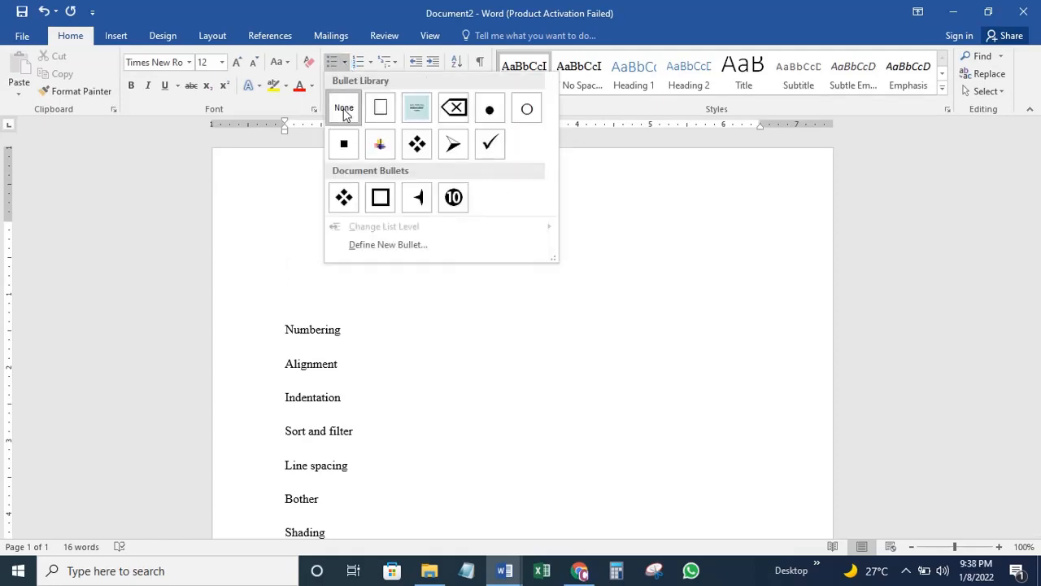
pyautogui.click(416, 151)
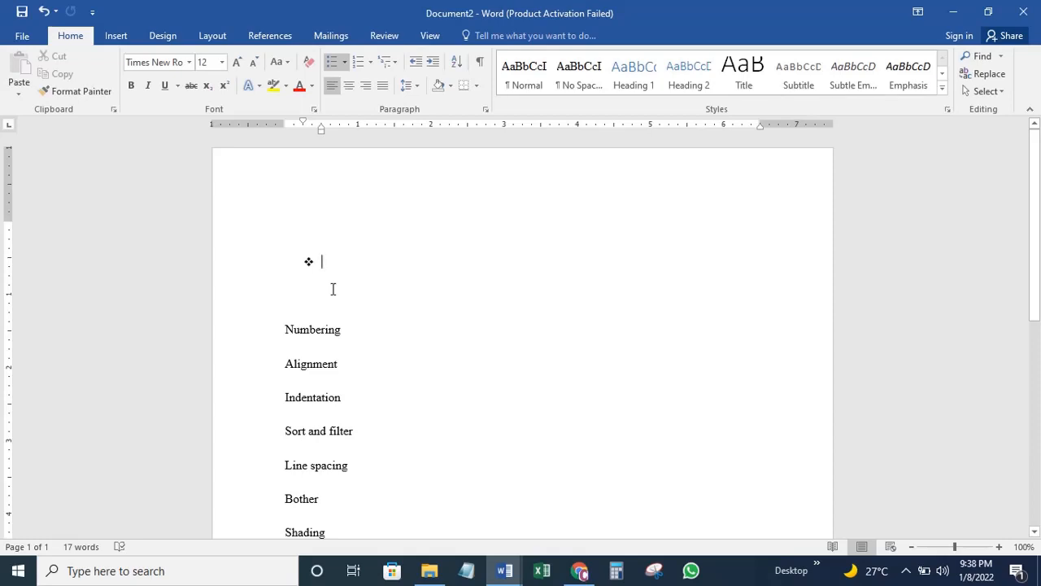
pyautogui.write('Monday')
pyautogui.press('Return')
pyautogui.write('Tuesday')
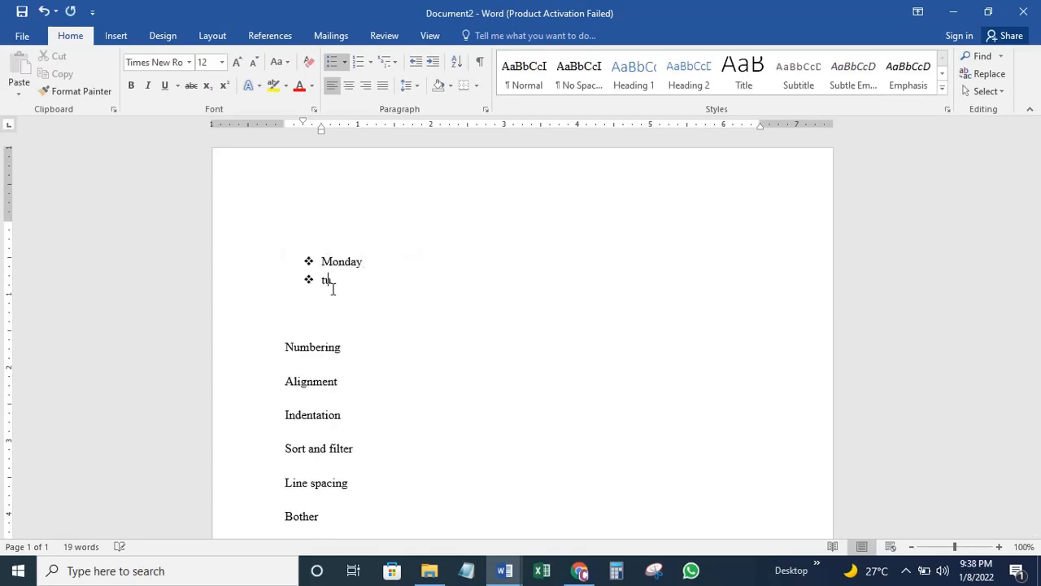
pyautogui.press('Return')
# Enter "Wednesday" as the third bulleted item, clearing and retyping the partly entered word
pyautogui.write('We')
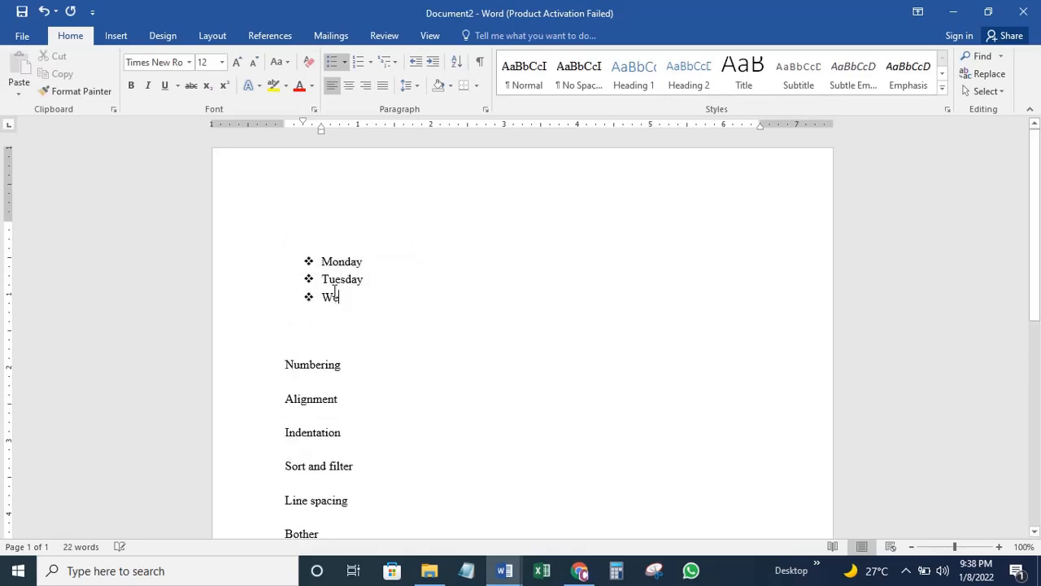
pyautogui.write('dnes')
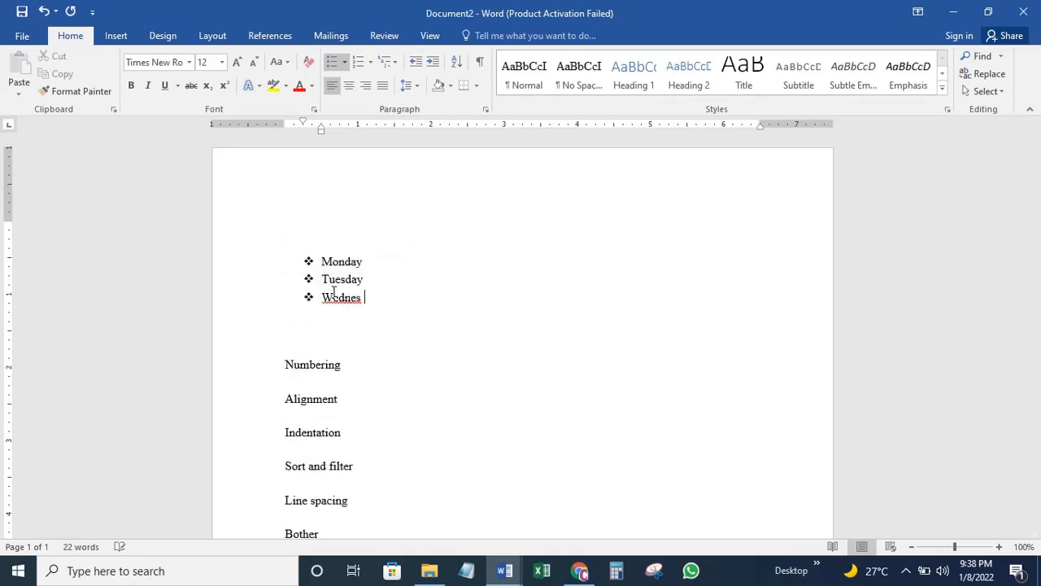
pyautogui.press('BackSpace')
pyautogui.press('BackSpace')
pyautogui.press('BackSpace')
pyautogui.press('BackSpace')
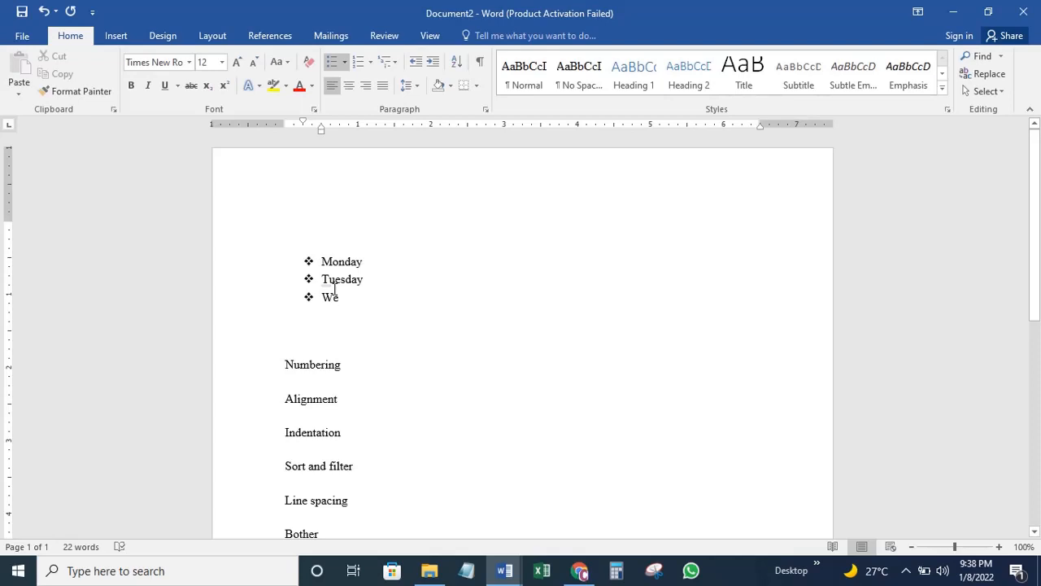
pyautogui.press('BackSpace')
pyautogui.press('BackSpace')
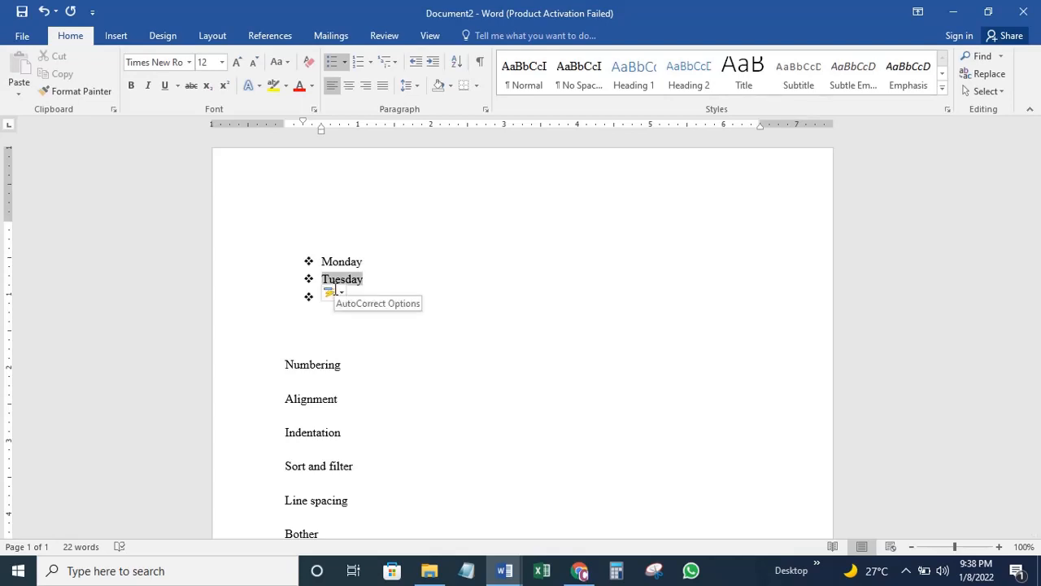
pyautogui.write('We')
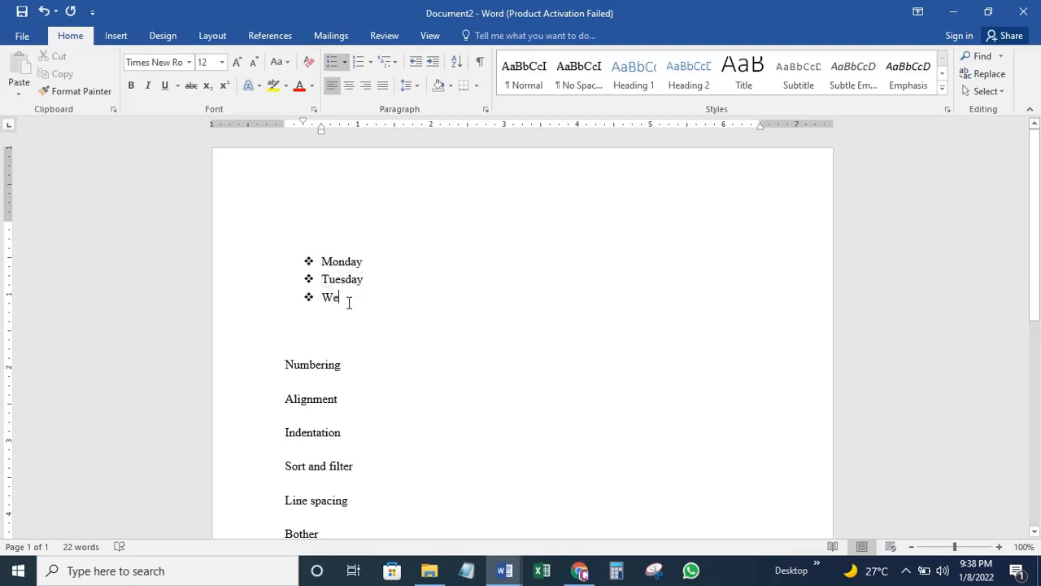
pyautogui.write('dne')
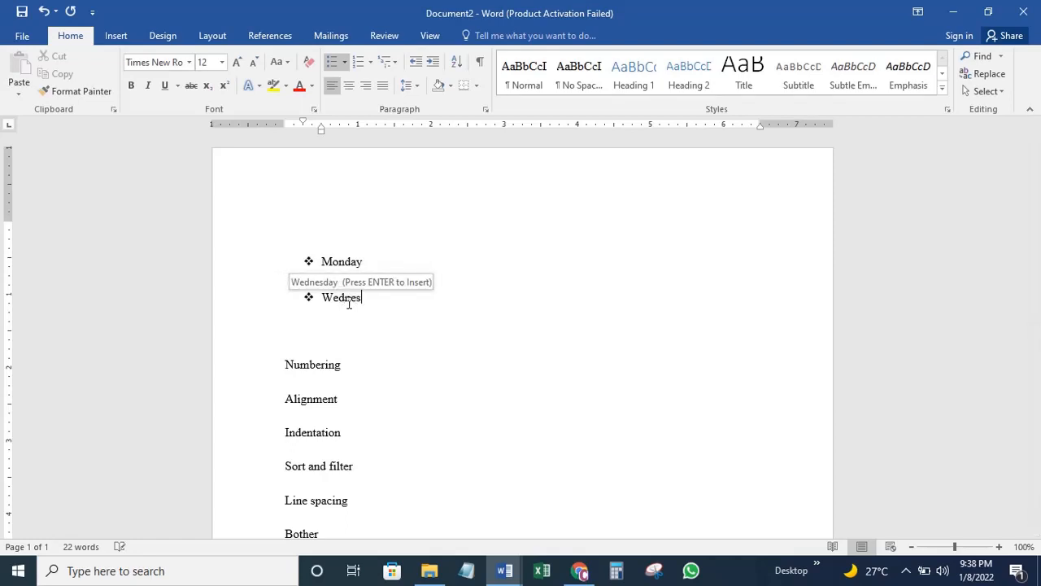
pyautogui.press('BackSpace')
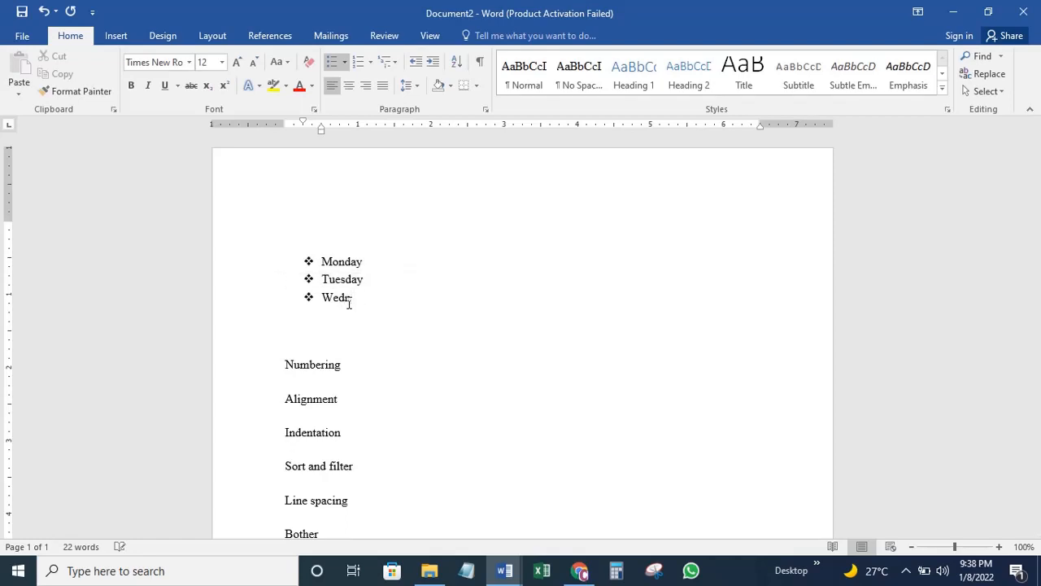
pyautogui.write('esday')
pyautogui.press('Return')
# Add "Thursday", "Friday" and "Saturday" as further items of the bulleted list
pyautogui.write('thurs')
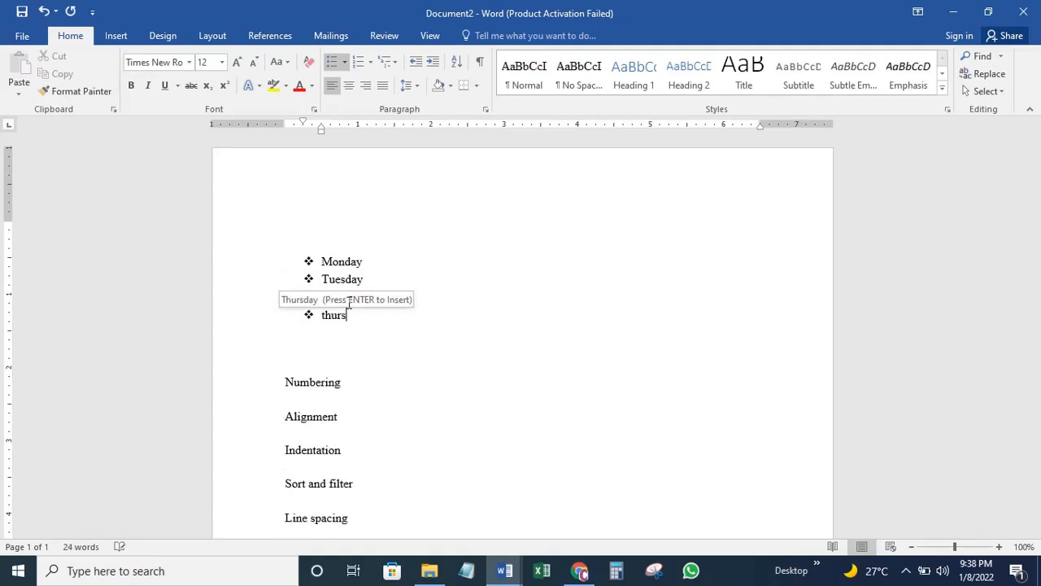
pyautogui.write('day')
pyautogui.press('Return')
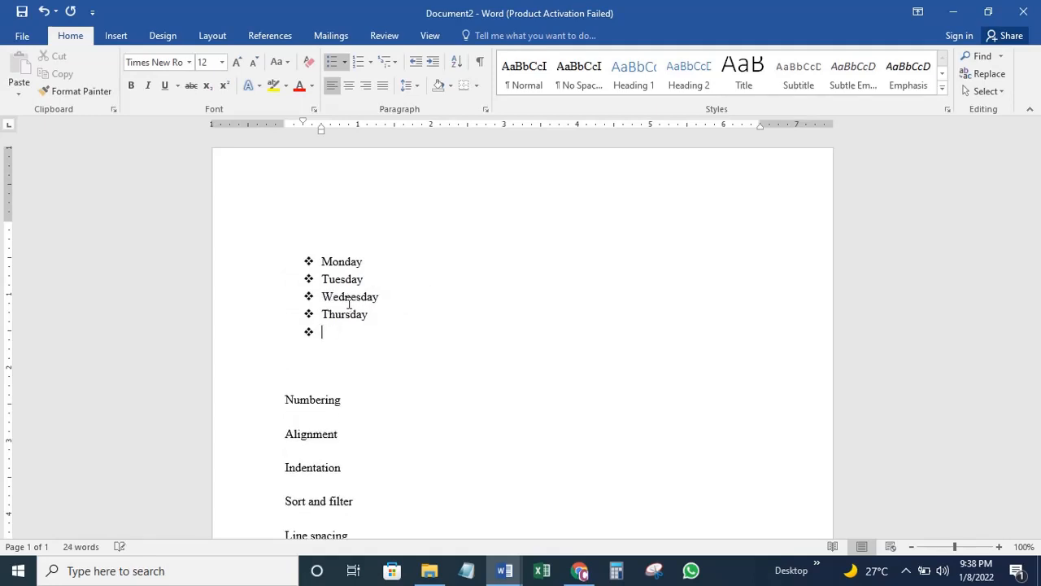
pyautogui.write('Friday')
pyautogui.press('Return')
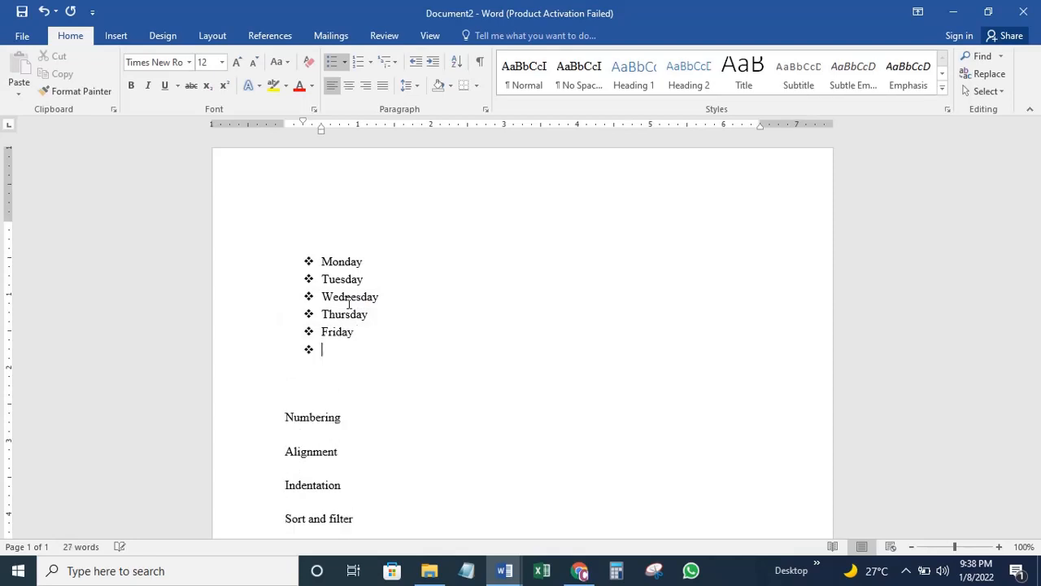
pyautogui.write('Saturday')
pyautogui.press('Return')
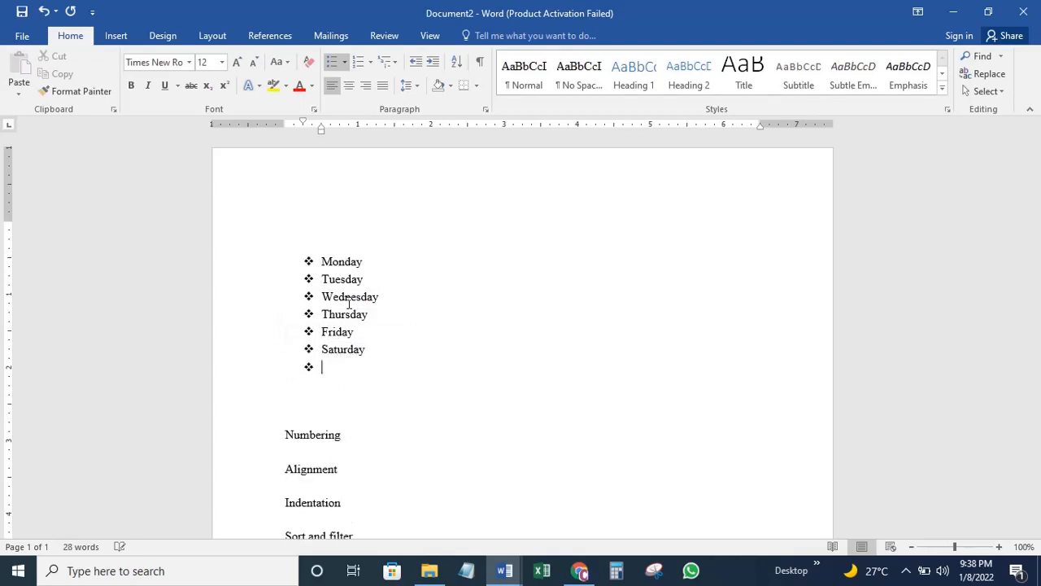
# End the bulleted list after "Saturday" and return the cursor to the normal margin on a blank line
pyautogui.press('Return')
pyautogui.press('BackSpace')
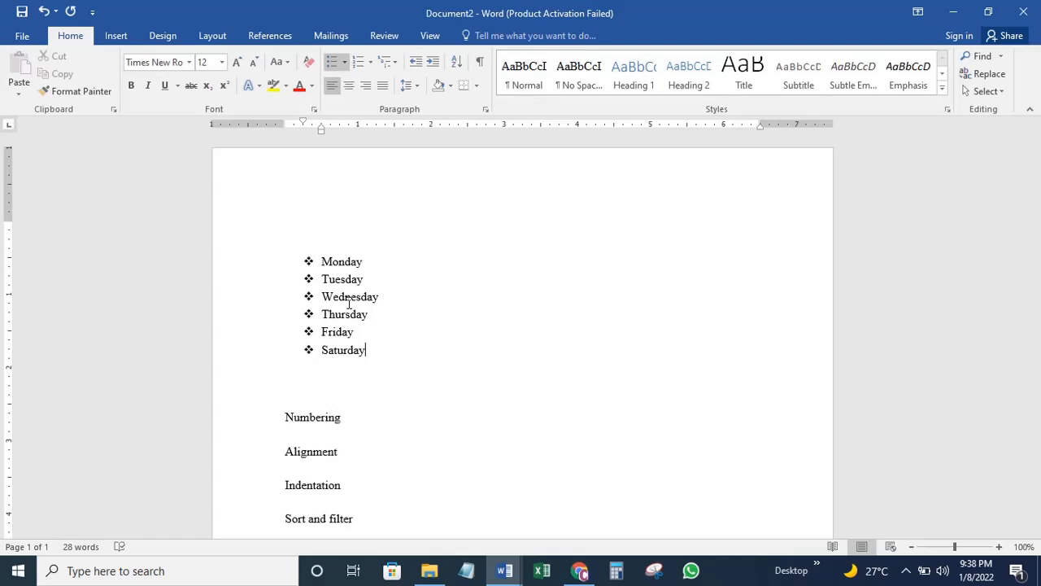
pyautogui.press('Return')
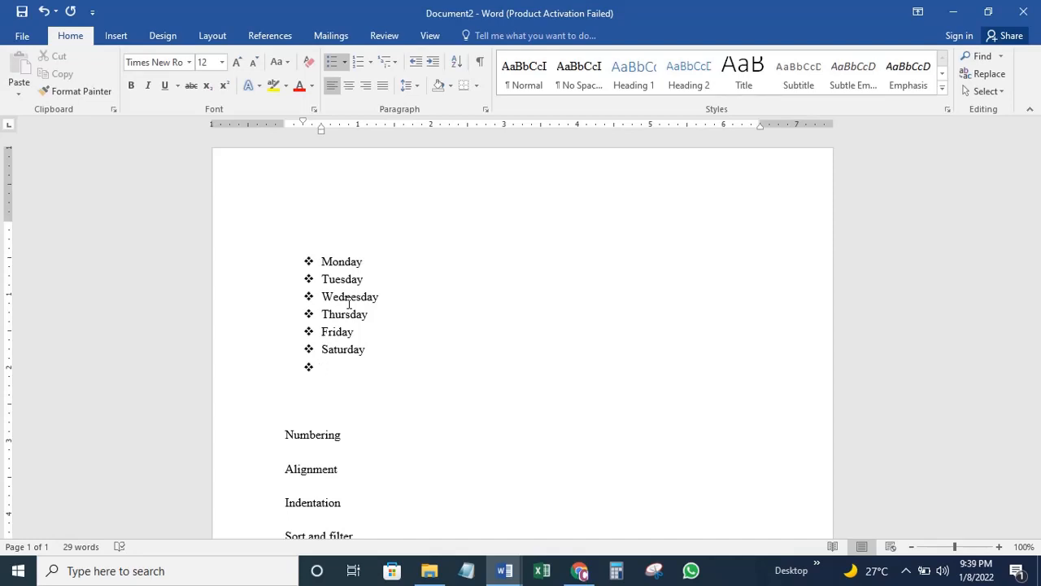
pyautogui.press('Return')
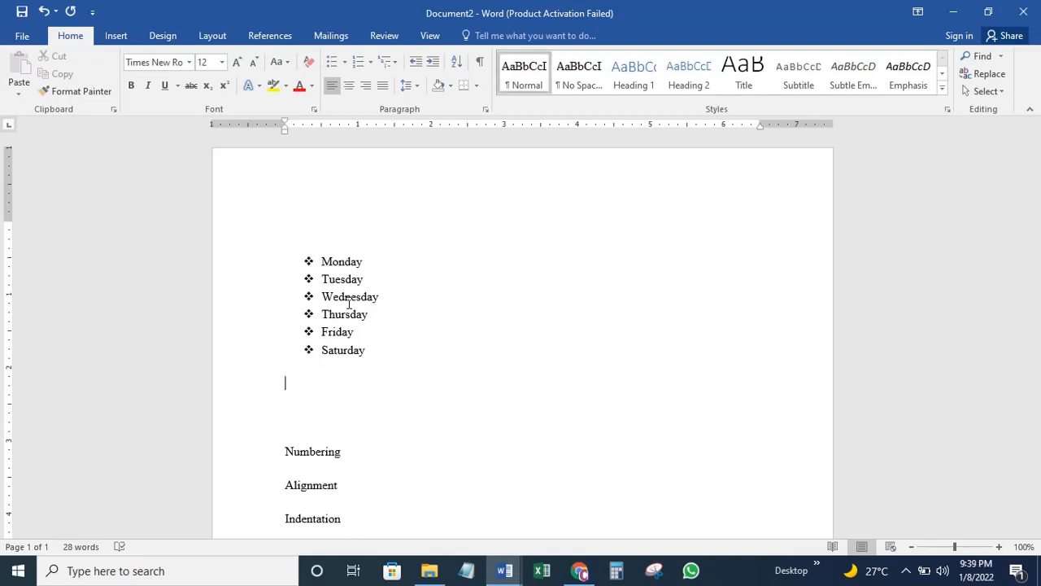
# Enter the filler text "Shs sh" below the bulleted list and look through the available numbering and multilevel list formats
pyautogui.write('shs sh')
pyautogui.click(345, 63)
pyautogui.click(371, 69)
pyautogui.click(371, 65)
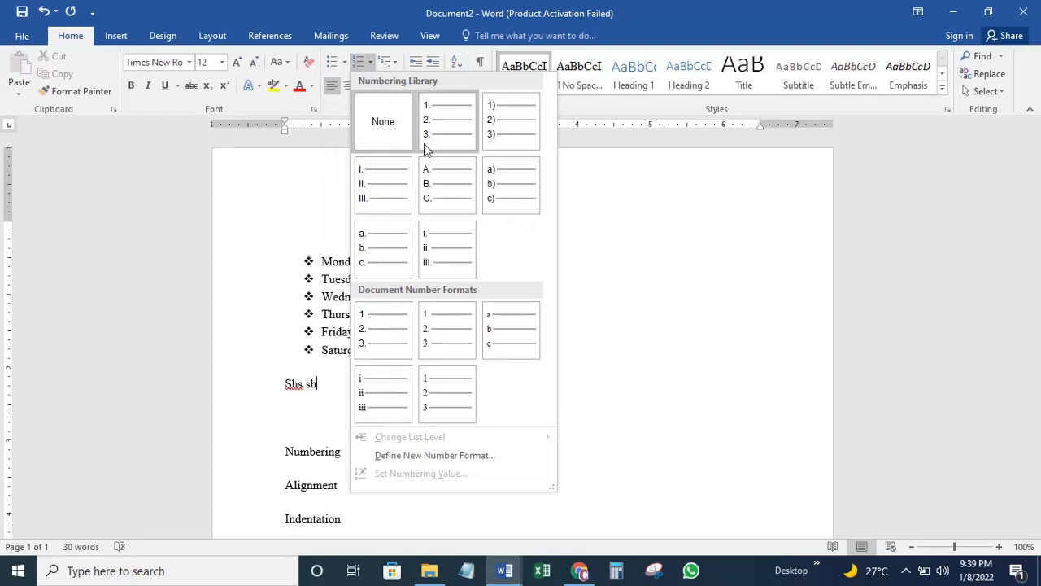
pyautogui.click(397, 61)
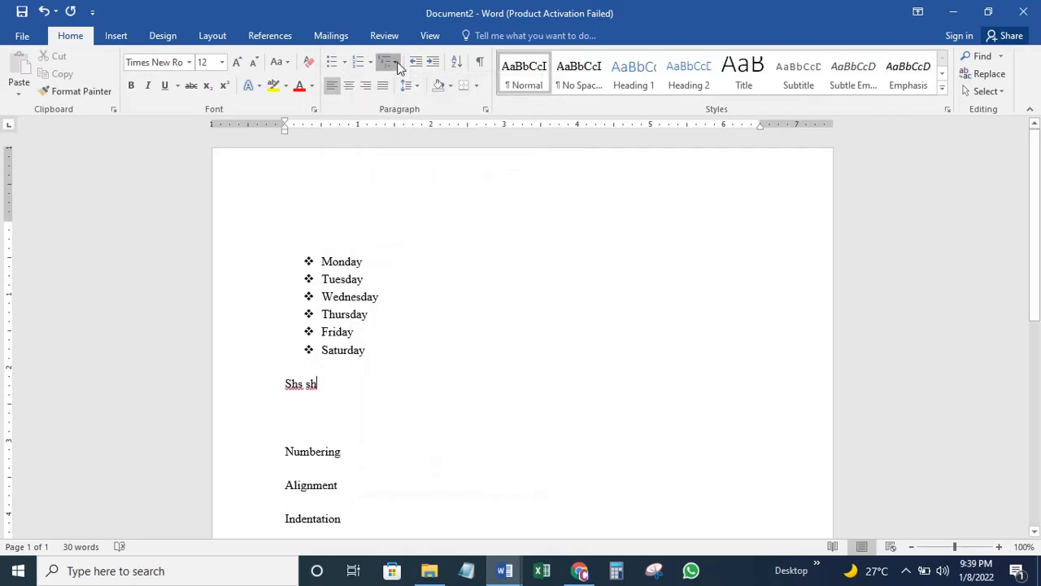
pyautogui.click(397, 61)
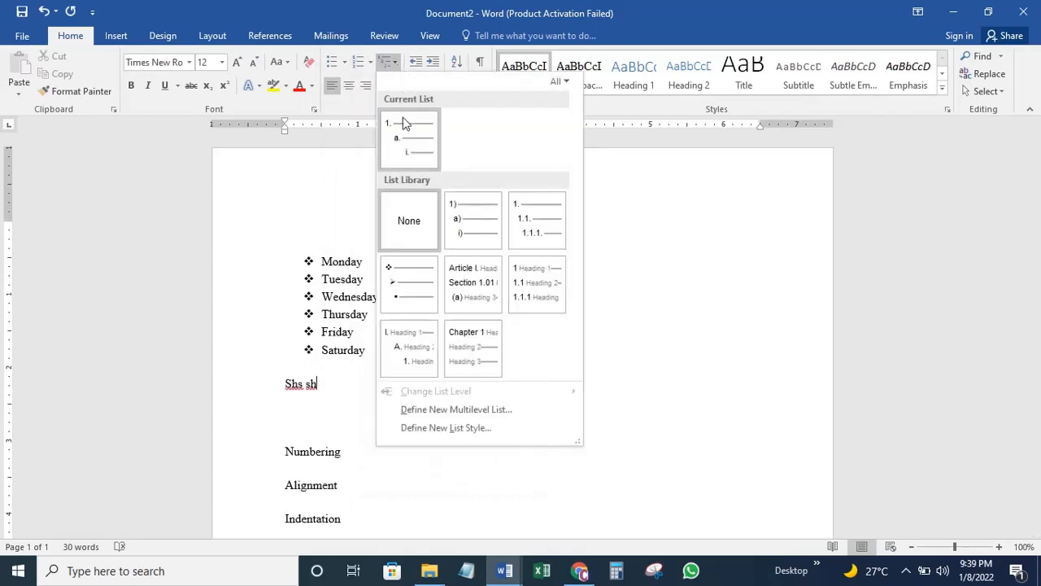
pyautogui.click(341, 281)
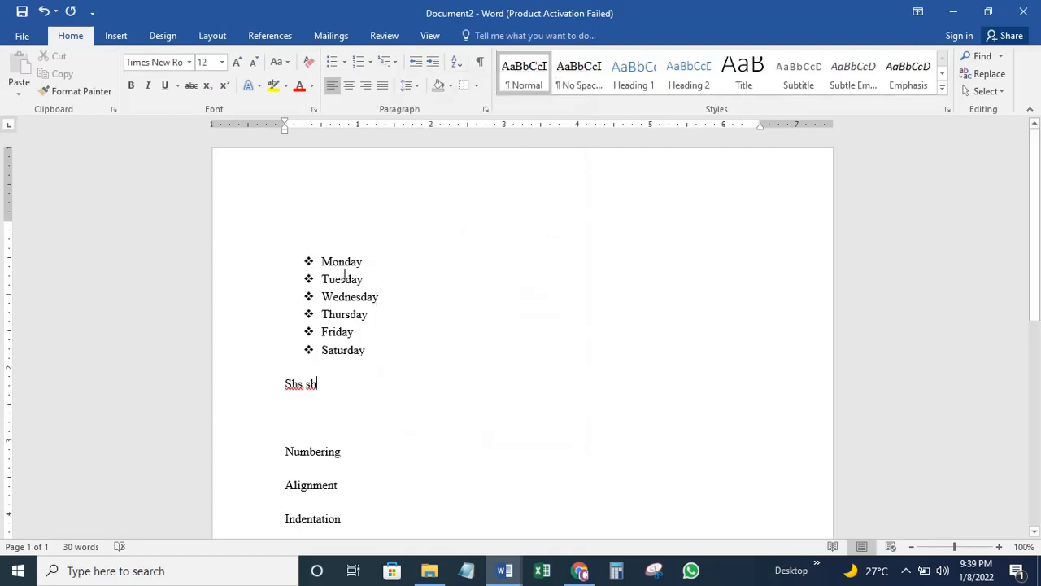
# Delete the filler text "Shs sh" below the bulleted list
pyautogui.doubleClick(327, 314)
pyautogui.click(316, 383)
pyautogui.press('BackSpace')
pyautogui.press('BackSpace')
pyautogui.press('BackSpace')
pyautogui.press('BackSpace')
pyautogui.press('BackSpace')
pyautogui.press('BackSpace')
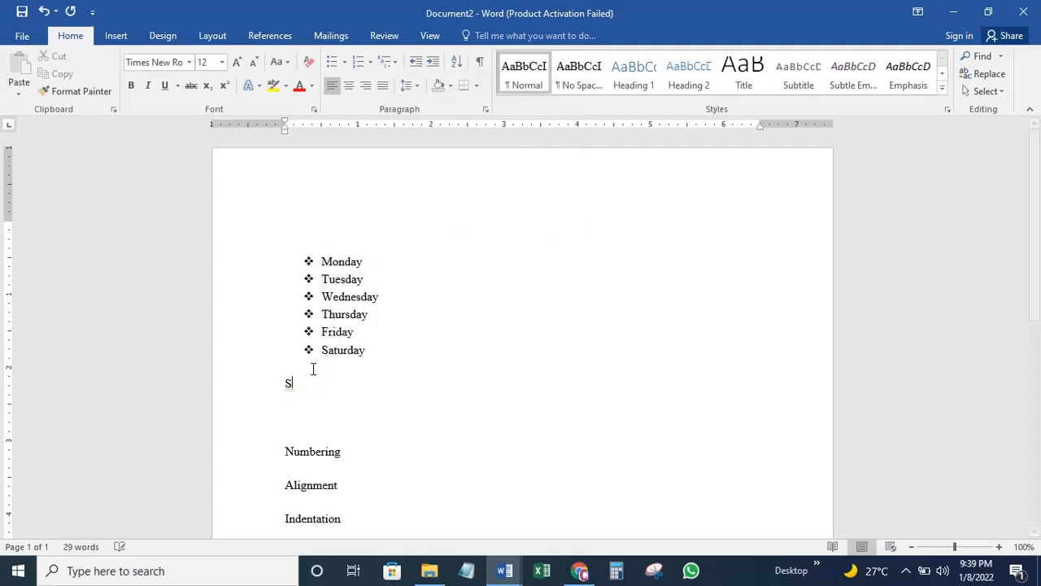
# Add another empty paragraph below the bulleted list and examine the bullet and numbering format libraries without applying one
pyautogui.press('Return')
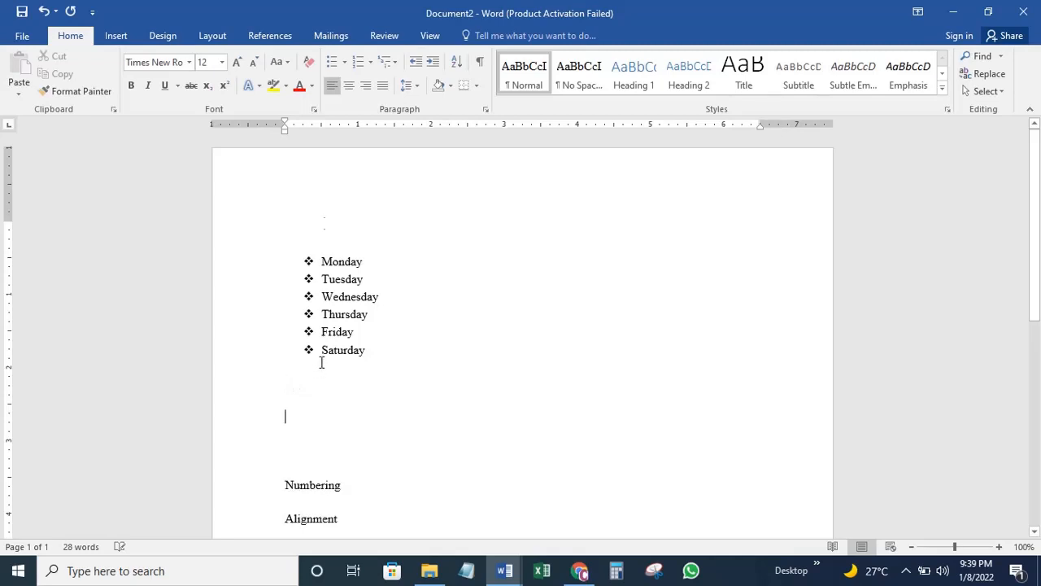
pyautogui.click(345, 61)
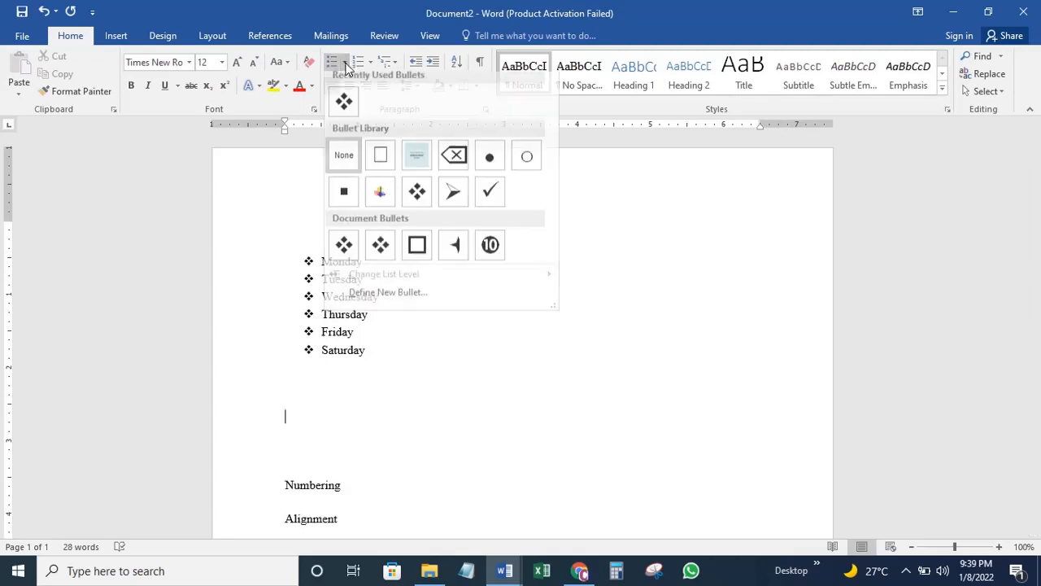
pyautogui.click(332, 341)
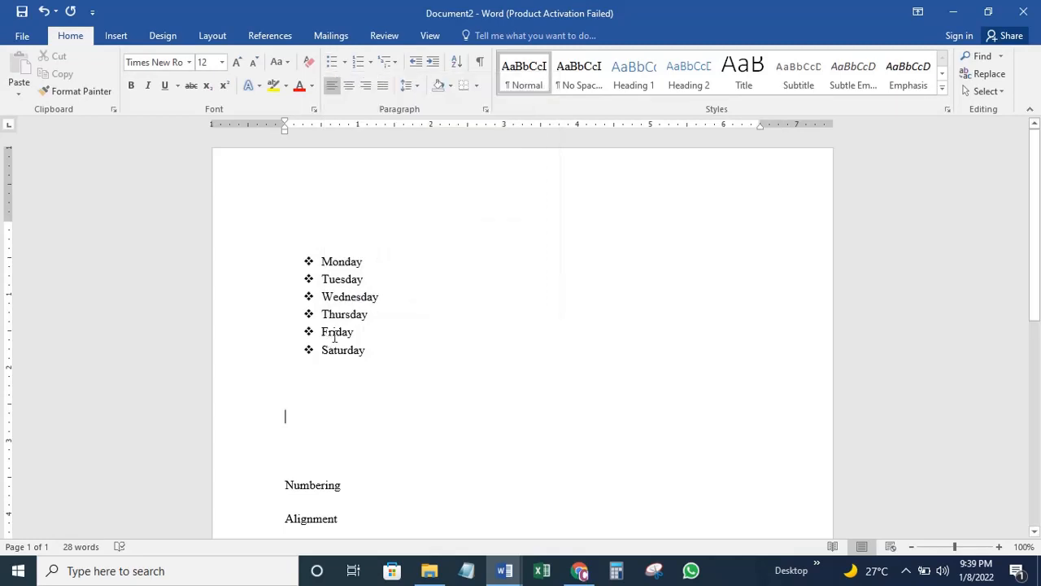
pyautogui.click(370, 62)
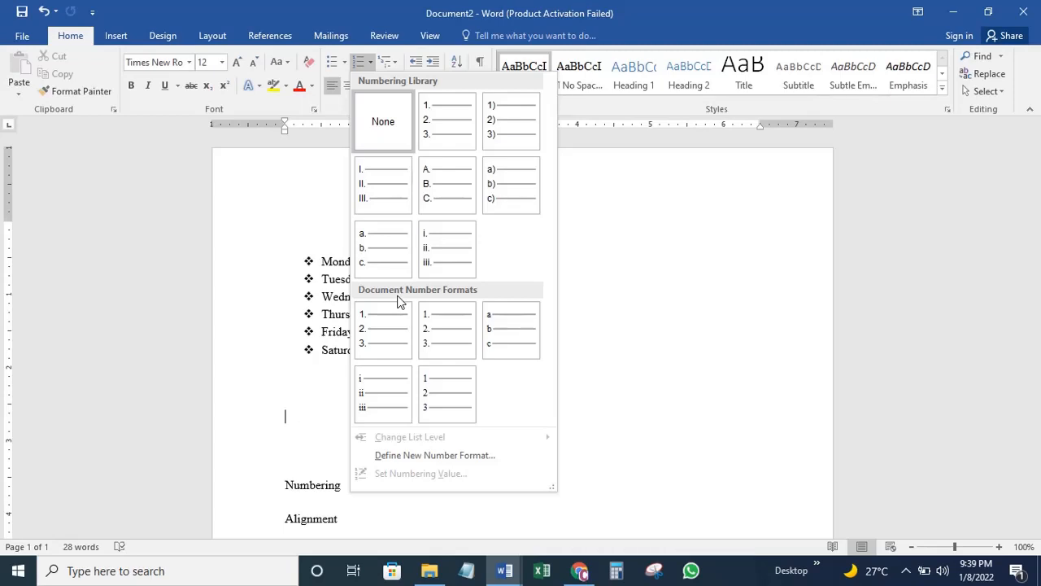
pyautogui.click(336, 288)
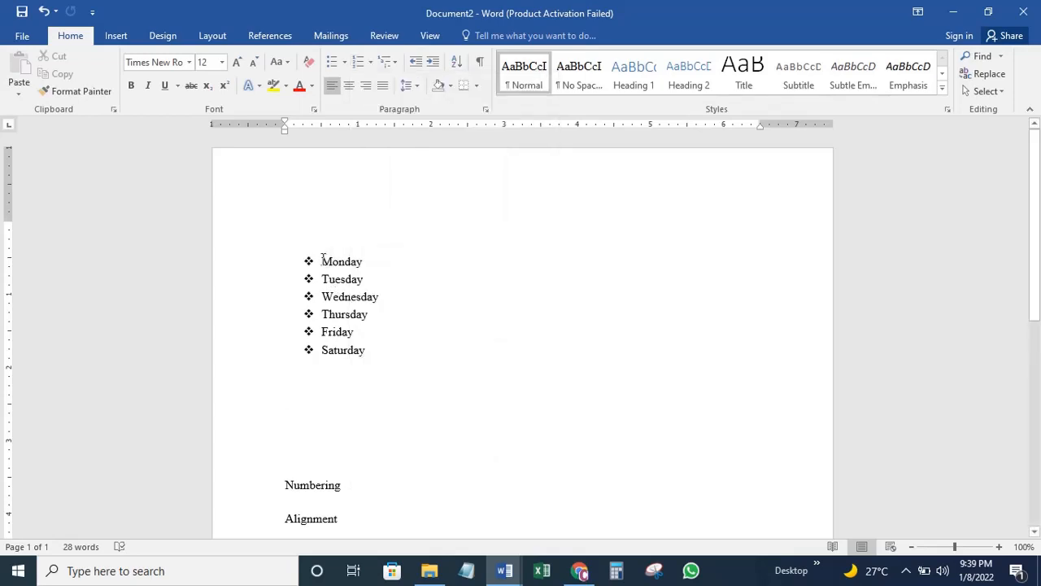
# Select all bulleted items from "Monday" to "Saturday" and clear the selection again
pyautogui.click(323, 261)
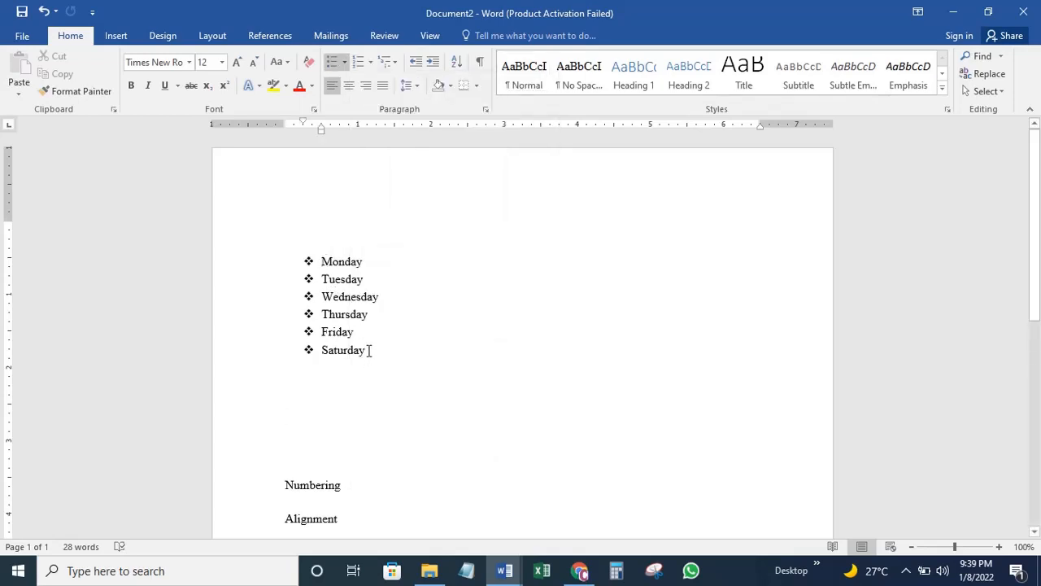
pyautogui.moveTo(358, 333); pyautogui.dragTo(327, 270)
pyautogui.click(323, 265)
pyautogui.moveTo(369, 355); pyautogui.dragTo(312, 262)
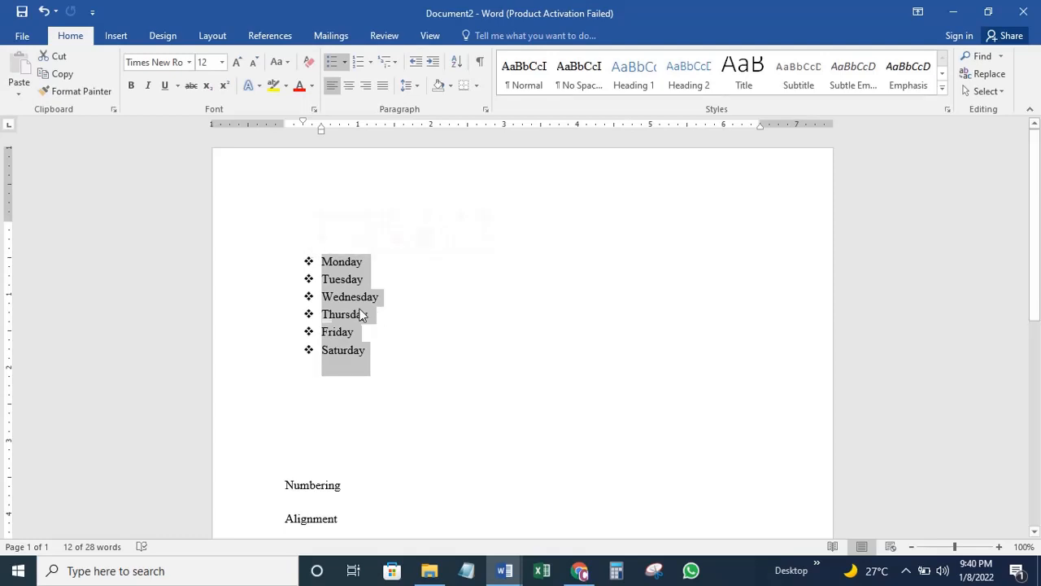
pyautogui.click(352, 279)
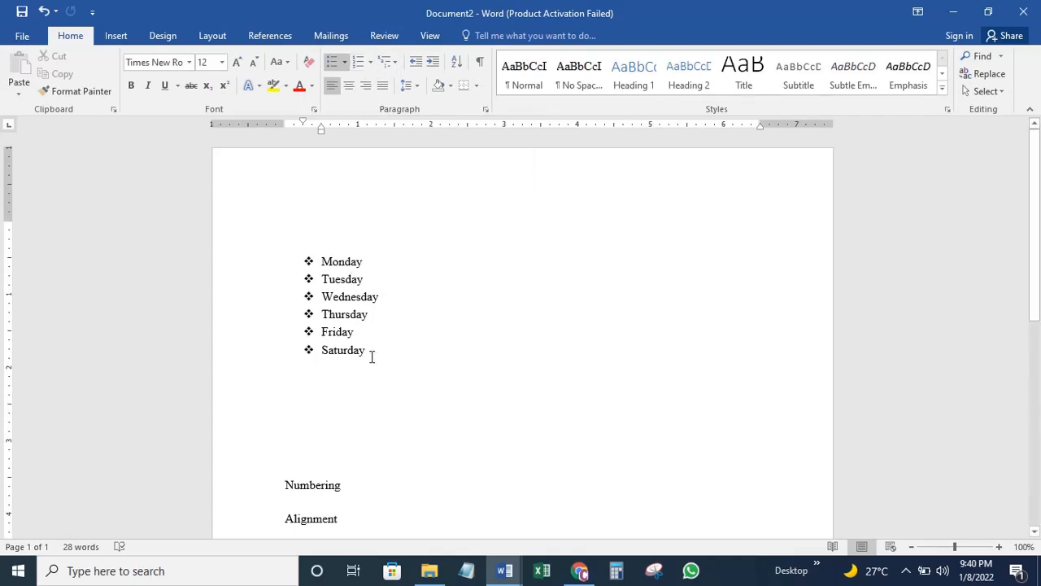
# Change the bulleted list from "Monday" to "Saturday" into a numbered list in the 1., 2., 3. format
pyautogui.moveTo(368, 352); pyautogui.dragTo(322, 258)
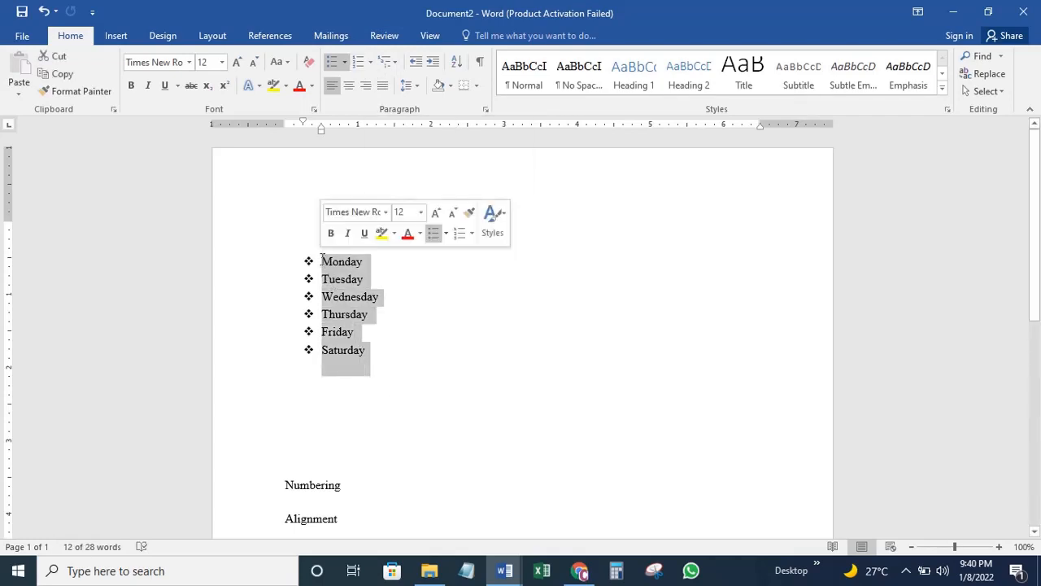
pyautogui.click(373, 62)
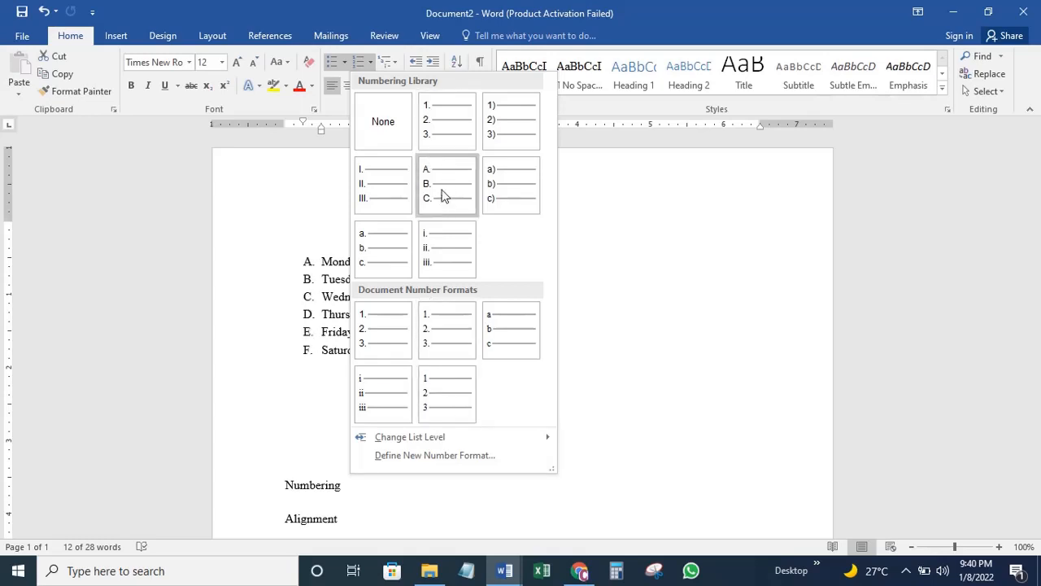
pyautogui.click(445, 130)
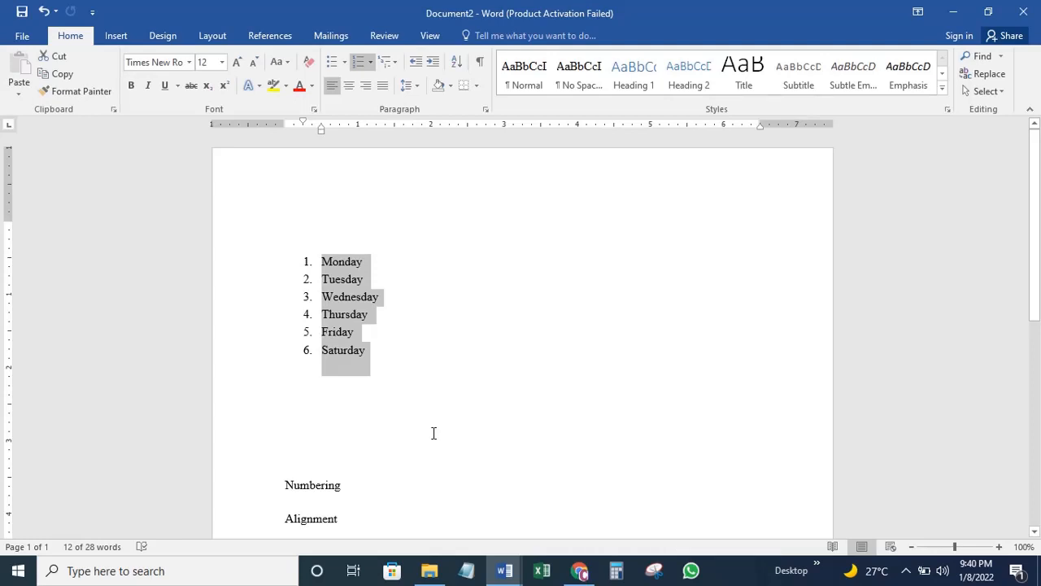
pyautogui.click(323, 398)
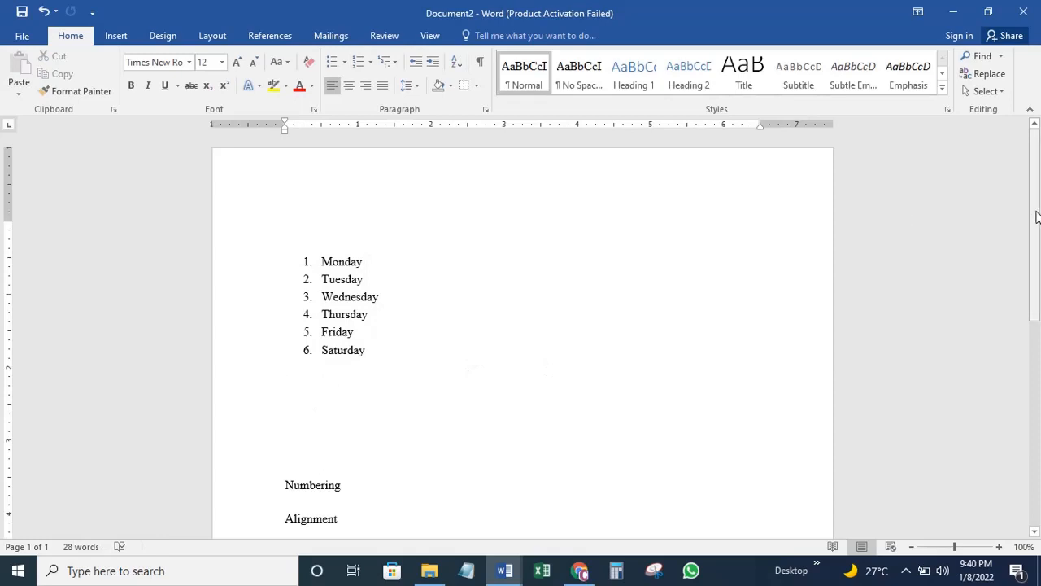
# Generate two sample paragraphs of two sentences each below the weekday list with =rand(2,2)
pyautogui.moveTo(1036, 218)
pyautogui.mouseDown()
pyautogui.moveTo(1036, 272)
pyautogui.moveTo(1038, 221)
pyautogui.mouseUp()
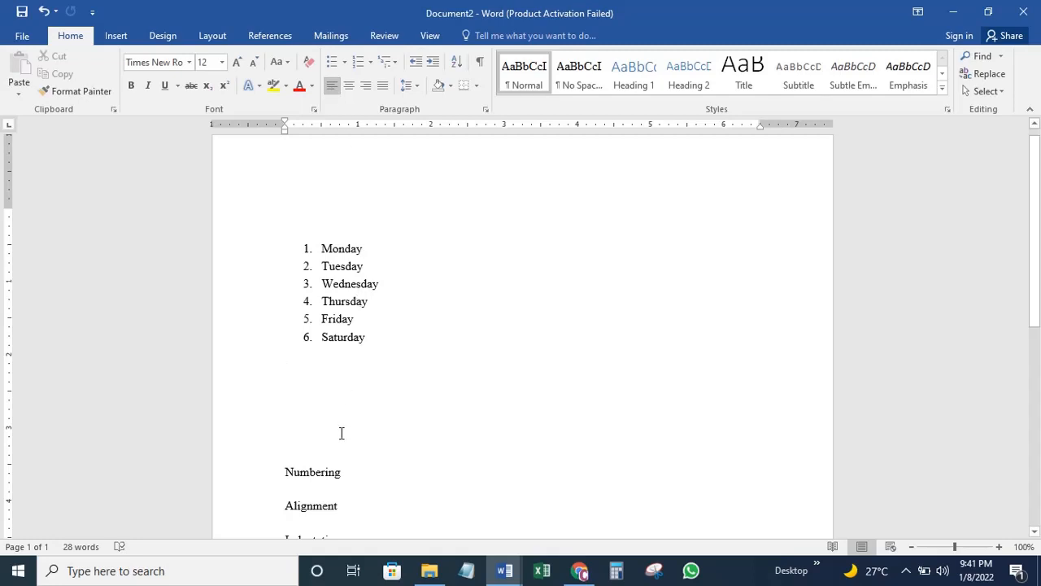
pyautogui.press('Return')
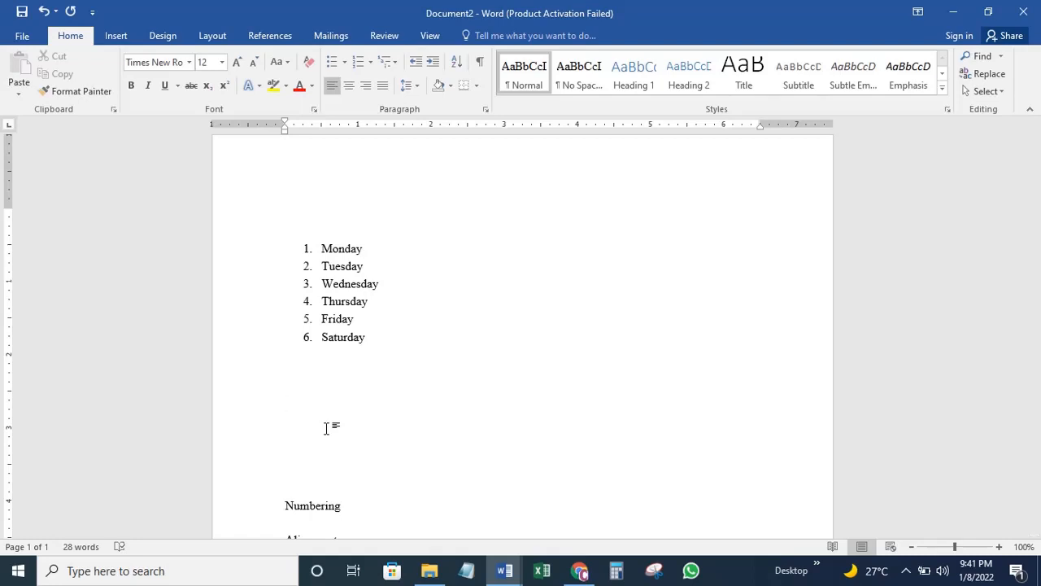
pyautogui.write('=rand')
pyautogui.press('BackSpace')
pyautogui.press('BackSpace')
pyautogui.write('nd(2,2)')
pyautogui.press('Return')
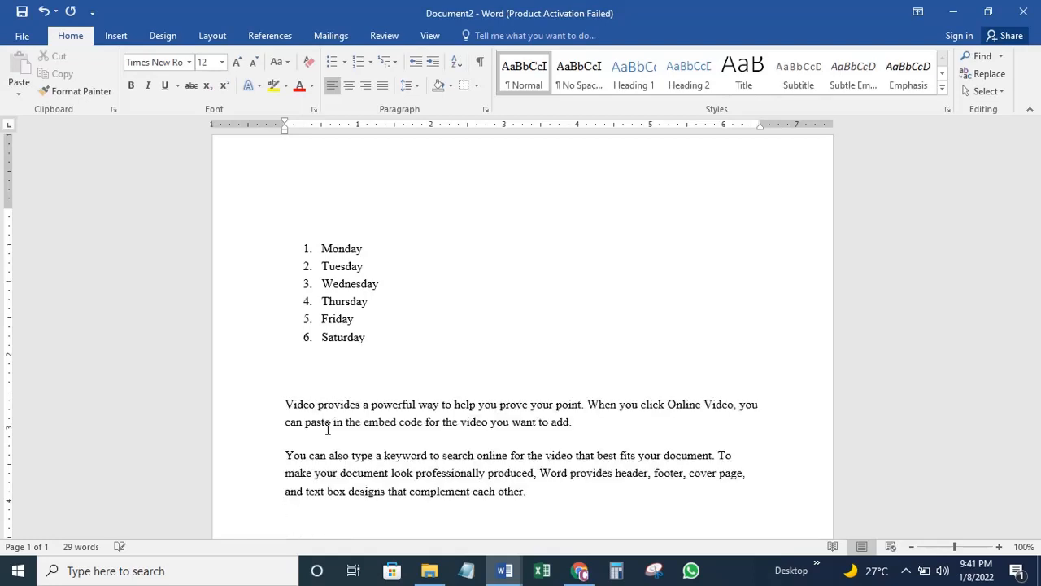
# Apply centre, right and finally justified alignment to the empty paragraph below the sample text
pyautogui.moveTo(1035, 194); pyautogui.dragTo(1036, 217)
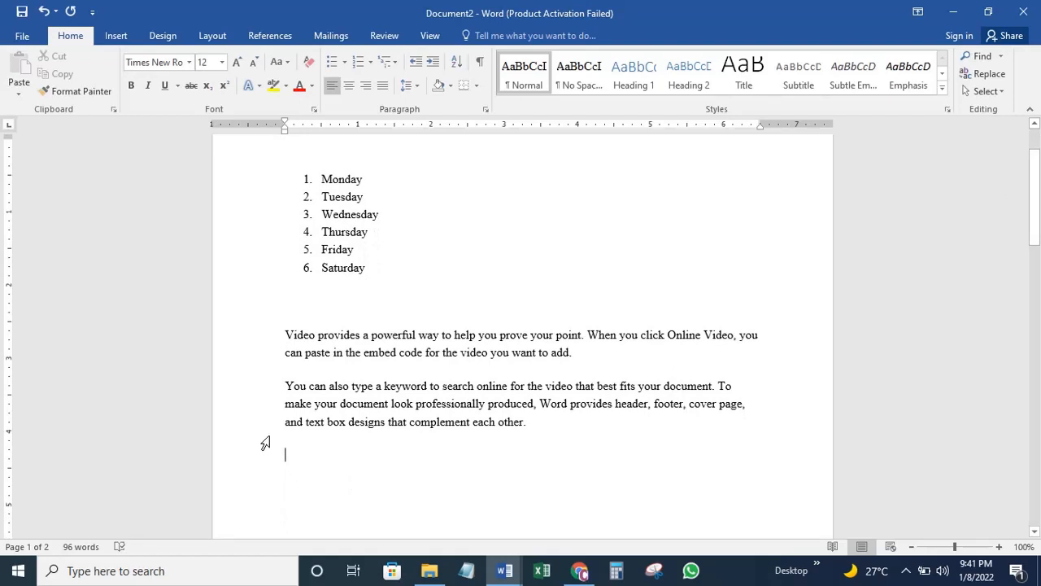
pyautogui.click(299, 313)
pyautogui.click(286, 299)
pyautogui.click(309, 483)
pyautogui.click(348, 85)
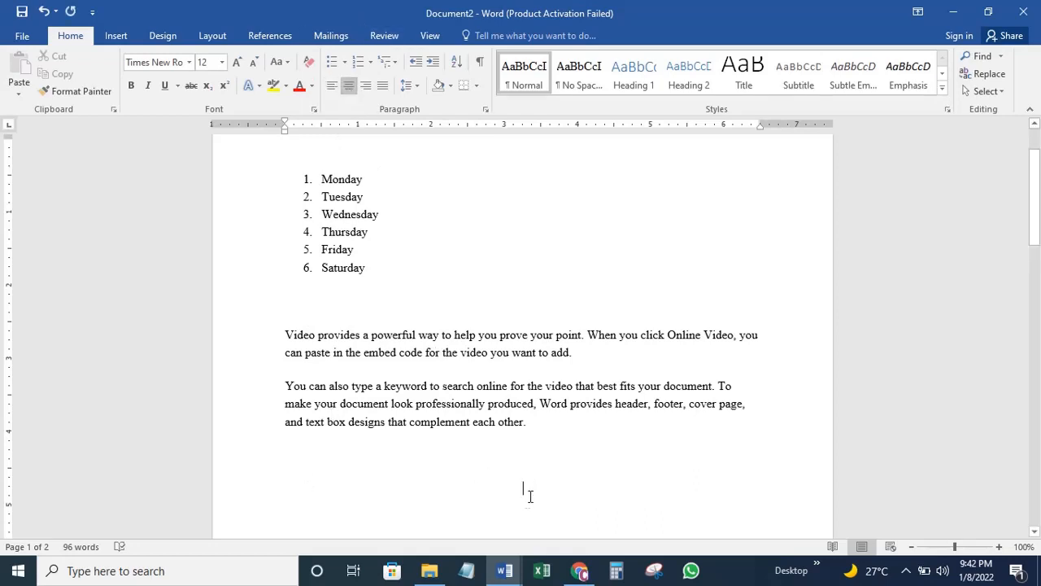
pyautogui.click(367, 86)
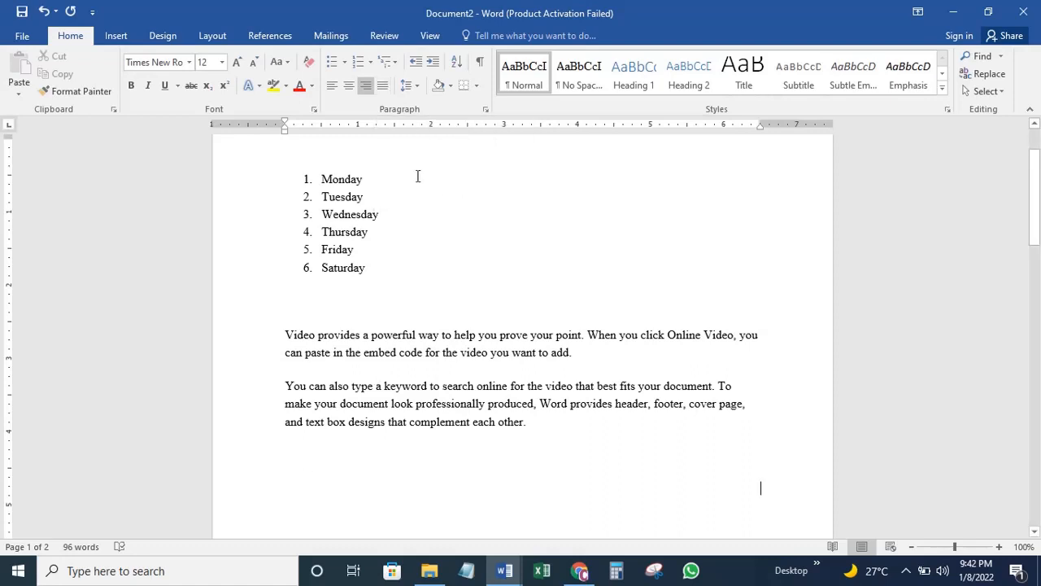
pyautogui.click(386, 93)
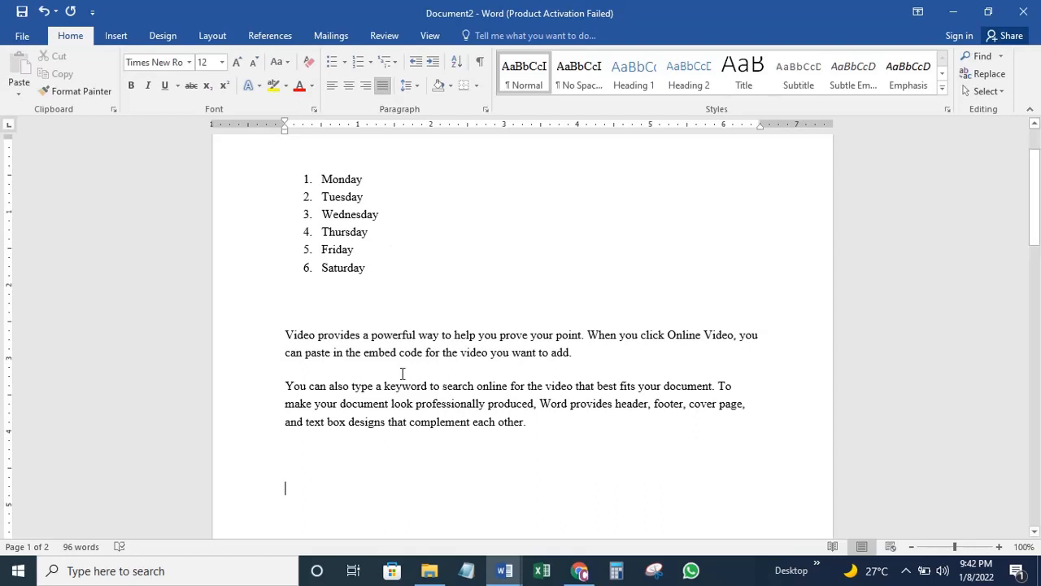
pyautogui.click(527, 421)
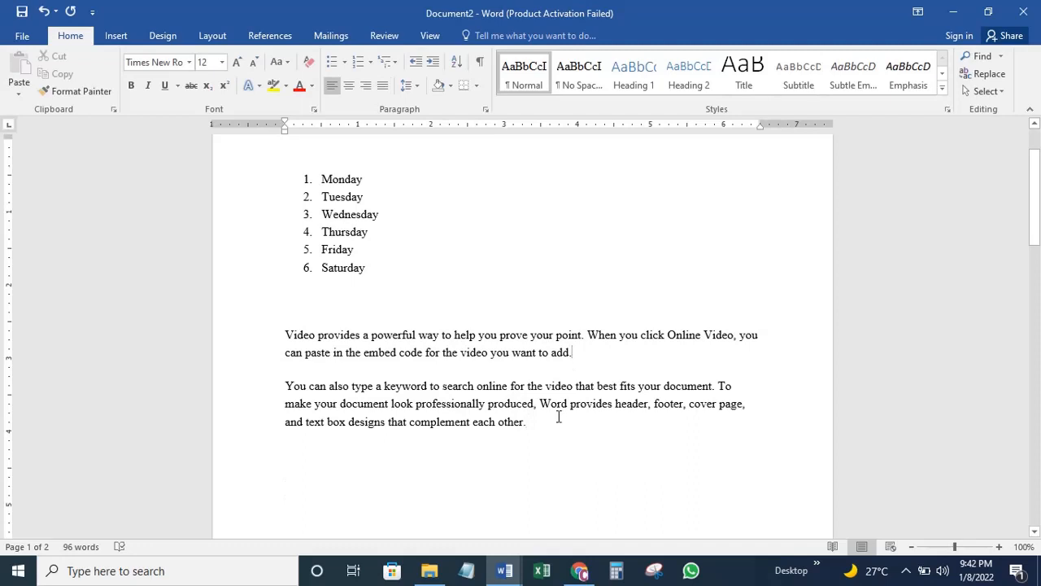
# Add the title "Working with paragraph" above the numbered weekday list, followed by empty paragraphs
pyautogui.click(405, 318)
pyautogui.moveTo(1037, 228); pyautogui.dragTo(1036, 208)
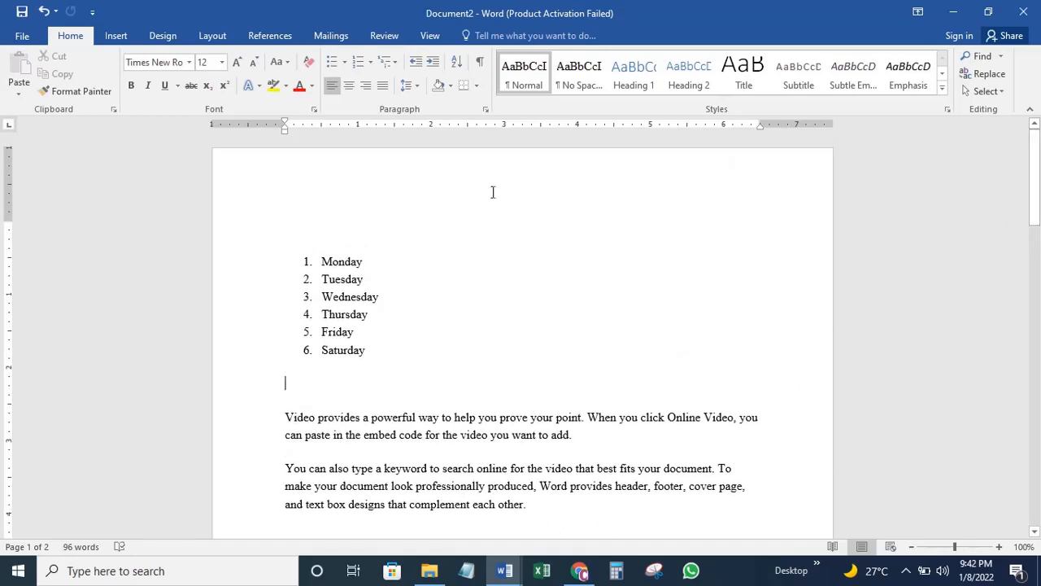
pyautogui.click(339, 216)
pyautogui.press('Return')
pyautogui.press('Return')
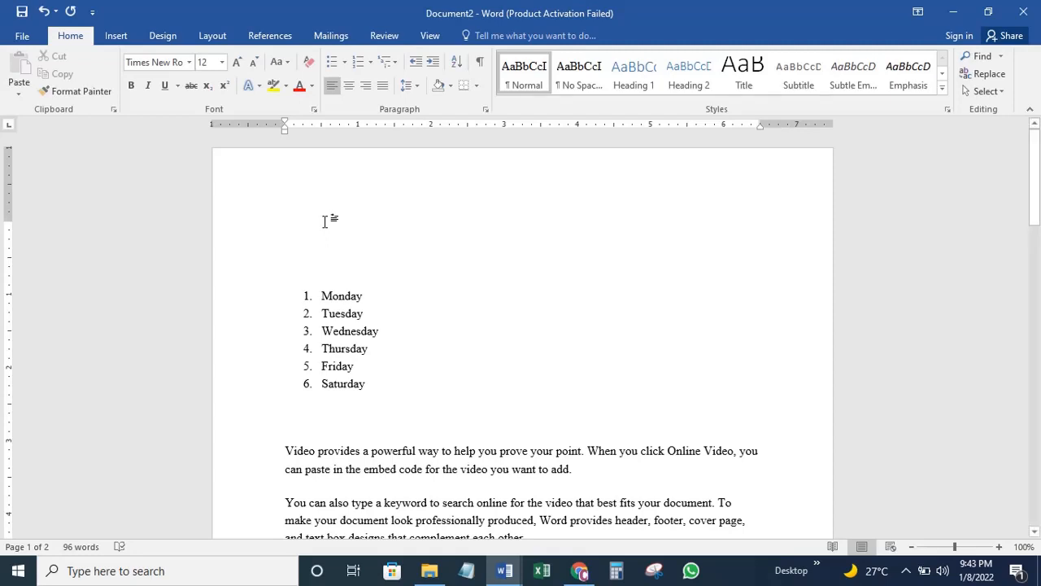
pyautogui.write('L')
pyautogui.press('BackSpace')
pyautogui.write('Workin')
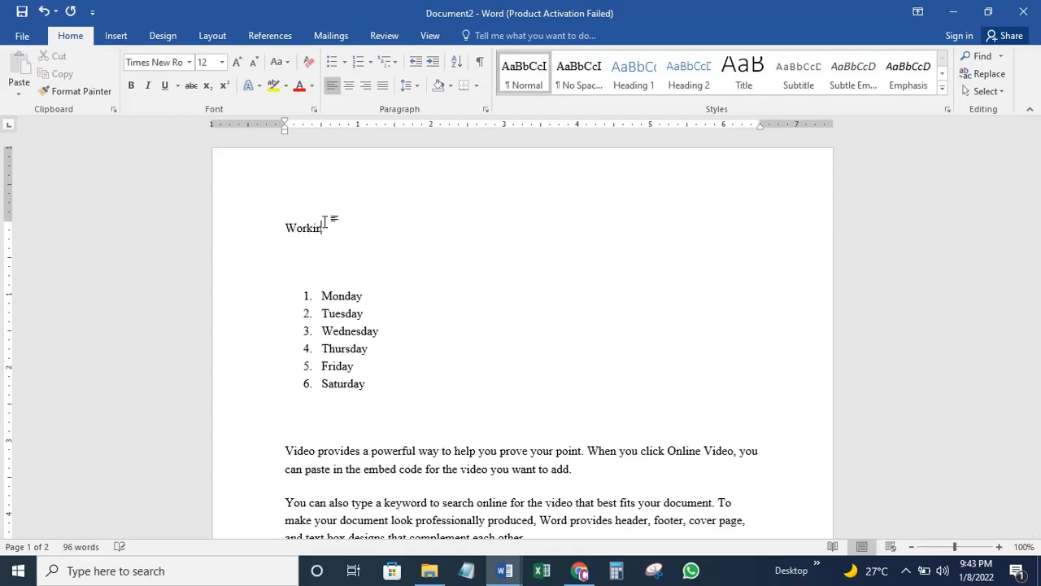
pyautogui.write('g with paragraph')
pyautogui.press('Return')
pyautogui.press('Return')
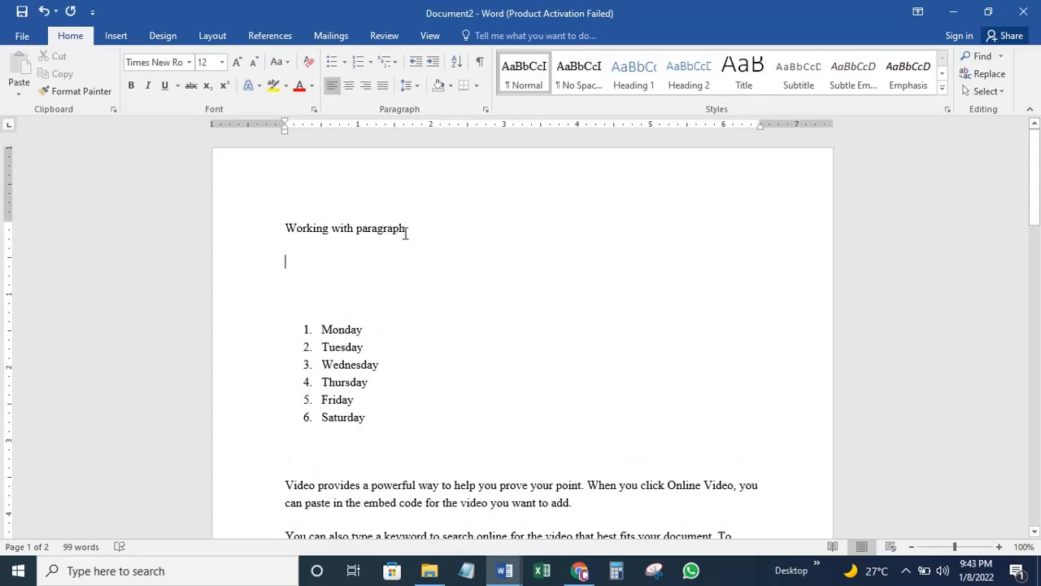
# Format the title "Working with paragraph" as bold and underlined at font size 18
pyautogui.moveTo(409, 228); pyautogui.dragTo(286, 226)
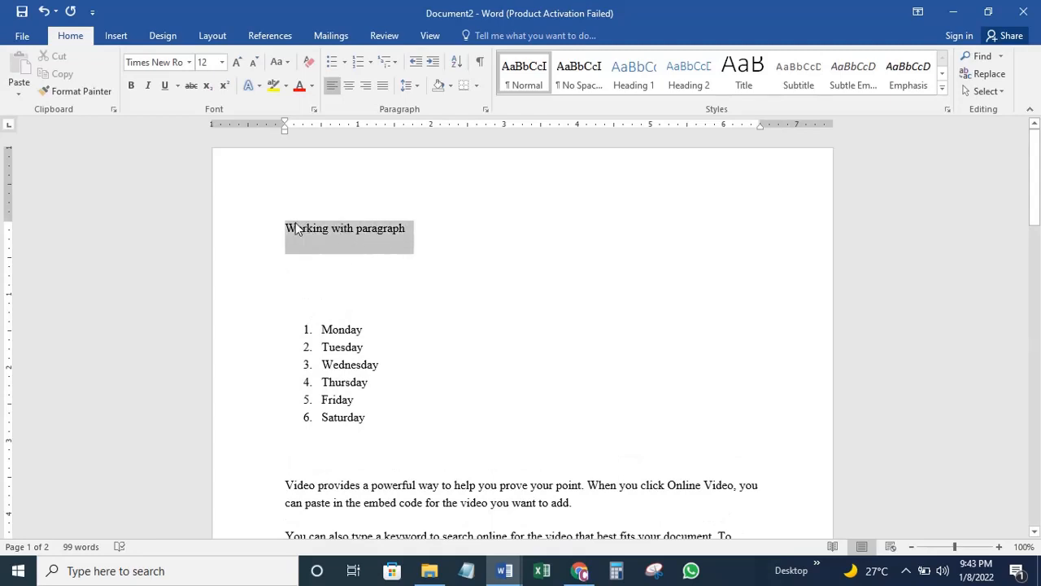
pyautogui.click(132, 86)
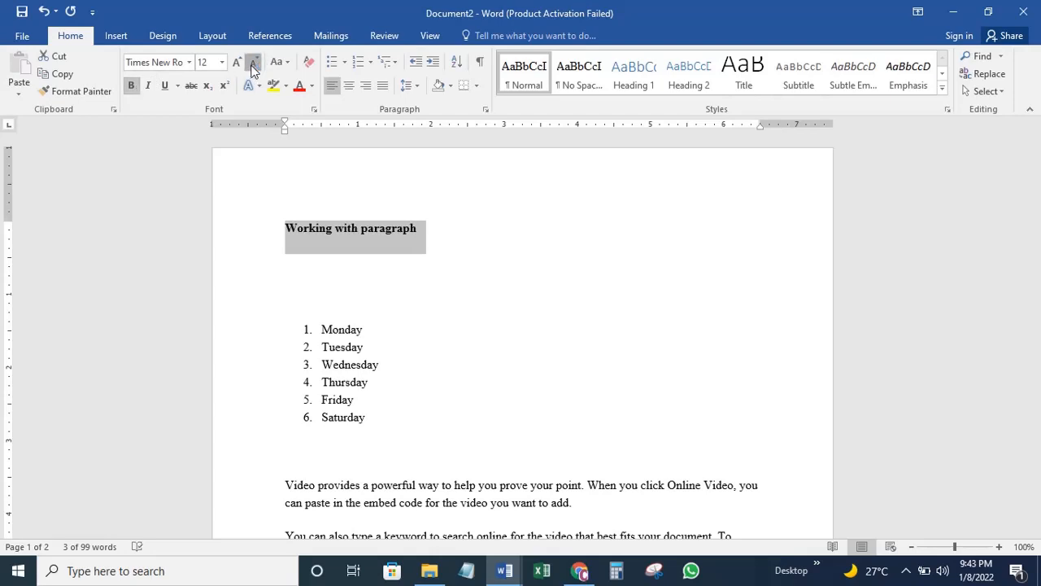
pyautogui.click(253, 69)
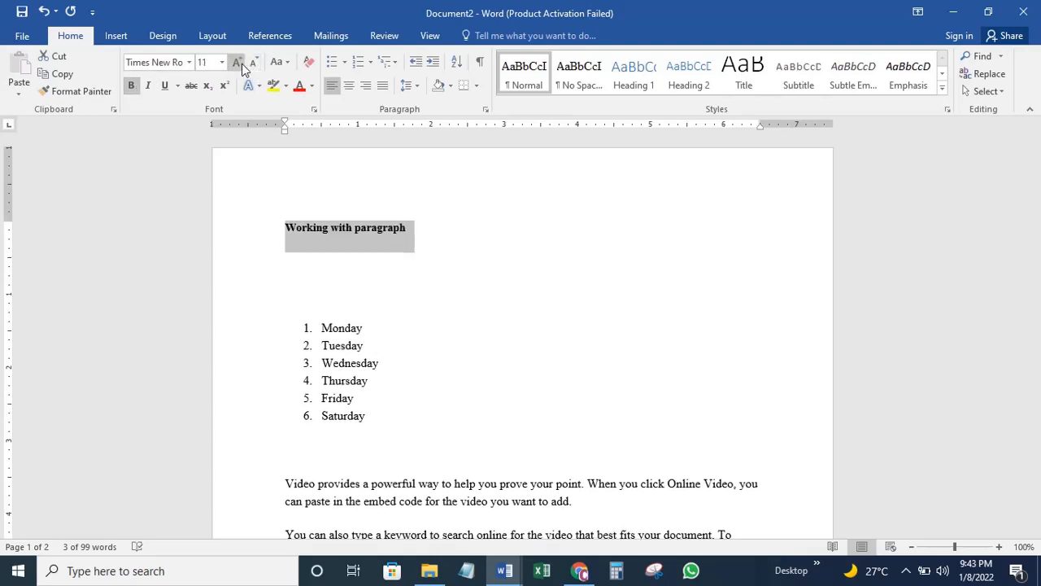
pyautogui.click(241, 63)
pyautogui.click(241, 63)
pyautogui.click(240, 63)
pyautogui.click(241, 63)
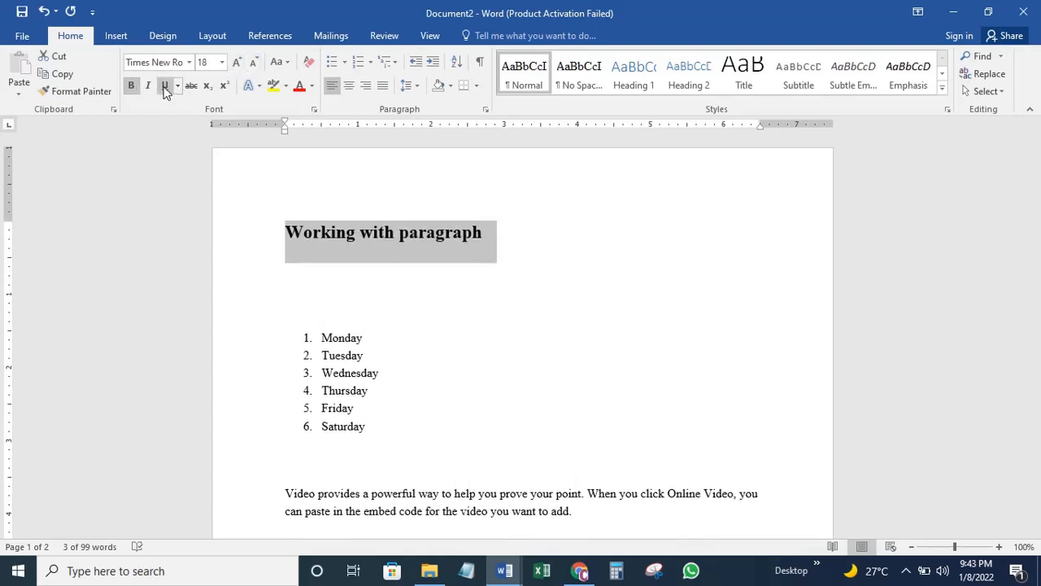
pyautogui.click(165, 85)
pyautogui.click(368, 270)
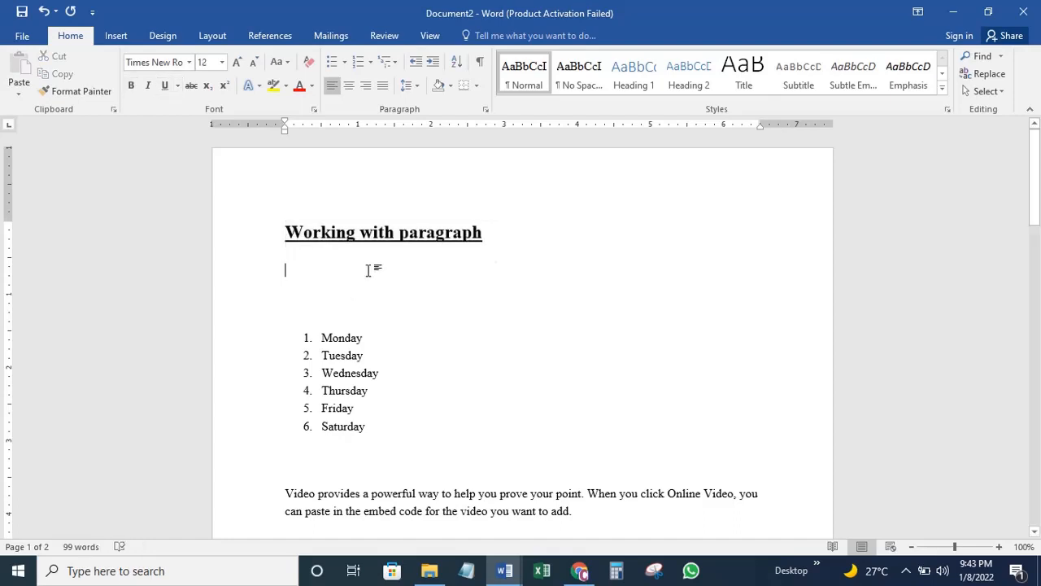
# Centre the title "Working with paragraph" on the page
pyautogui.click(486, 233)
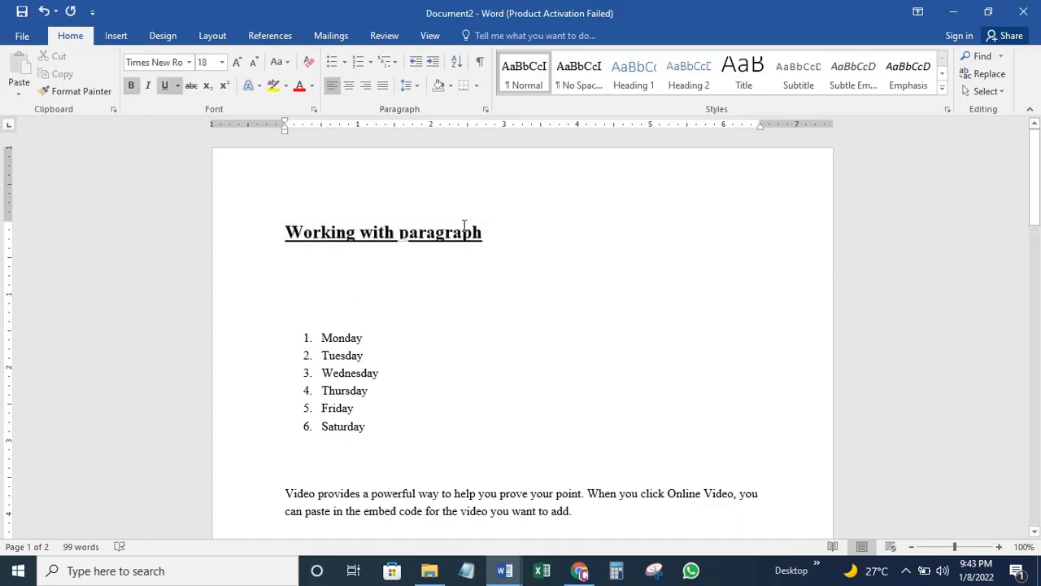
pyautogui.moveTo(488, 233); pyautogui.dragTo(287, 236)
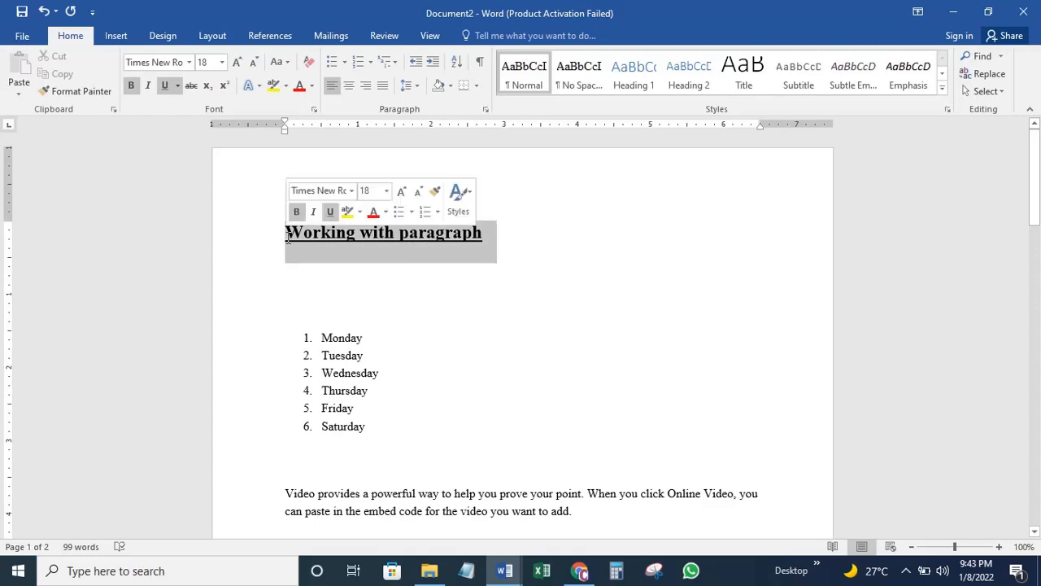
pyautogui.click(351, 87)
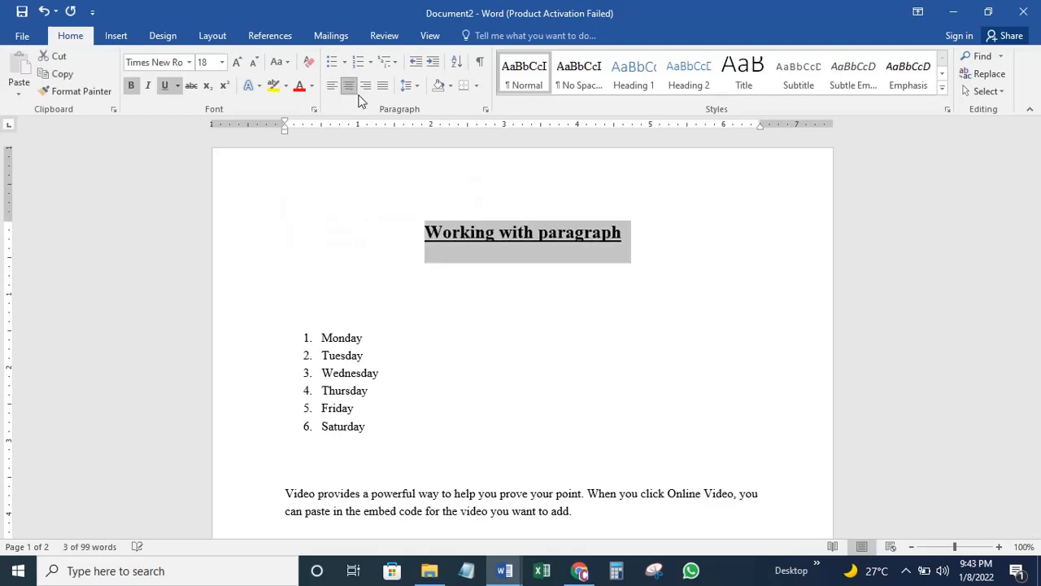
# Remove one empty paragraph between the title and the numbered weekday list
pyautogui.click(410, 292)
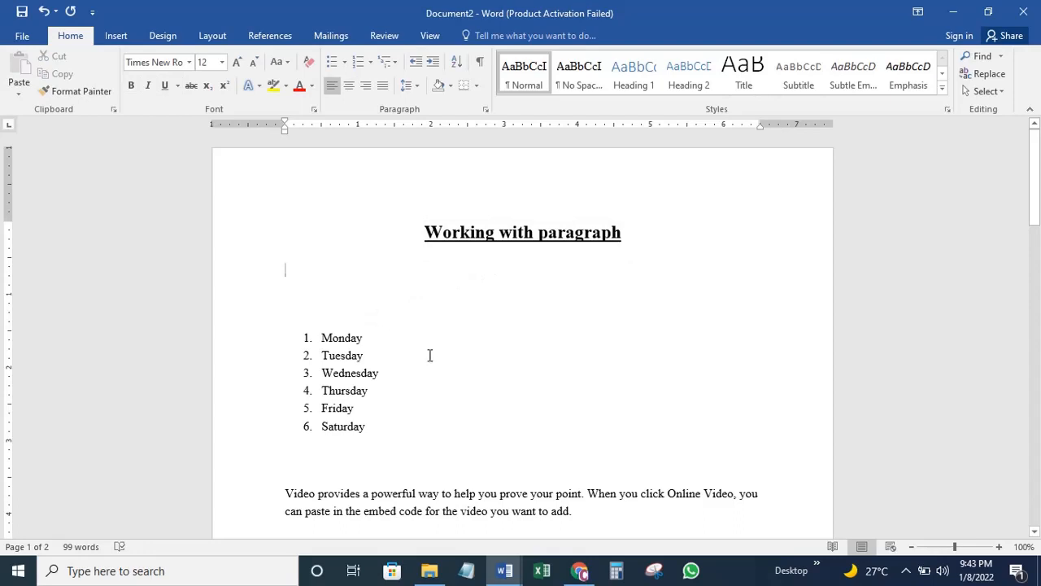
pyautogui.press('BackSpace')
pyautogui.press('BackSpace')
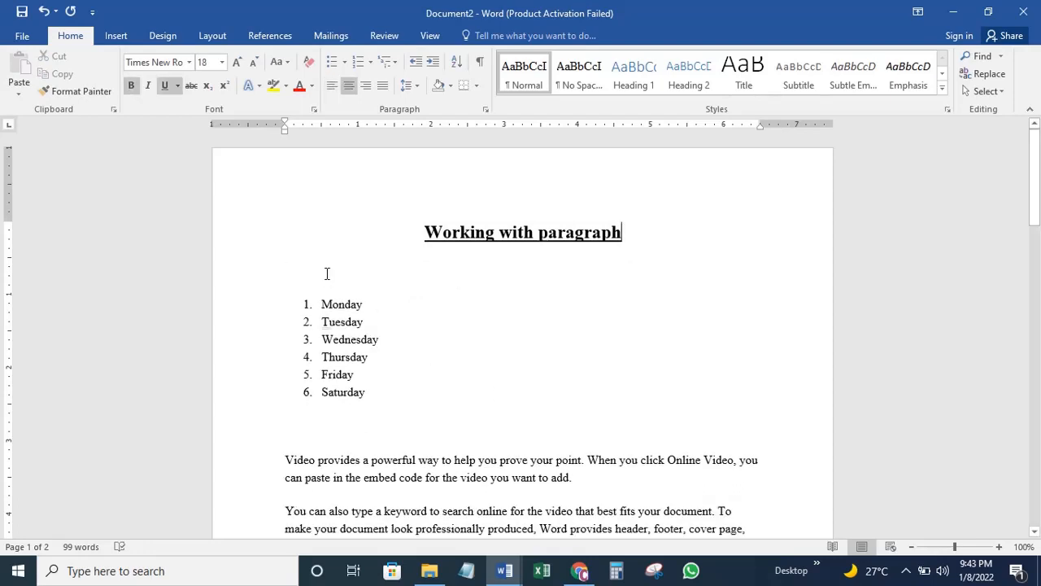
pyautogui.click(325, 271)
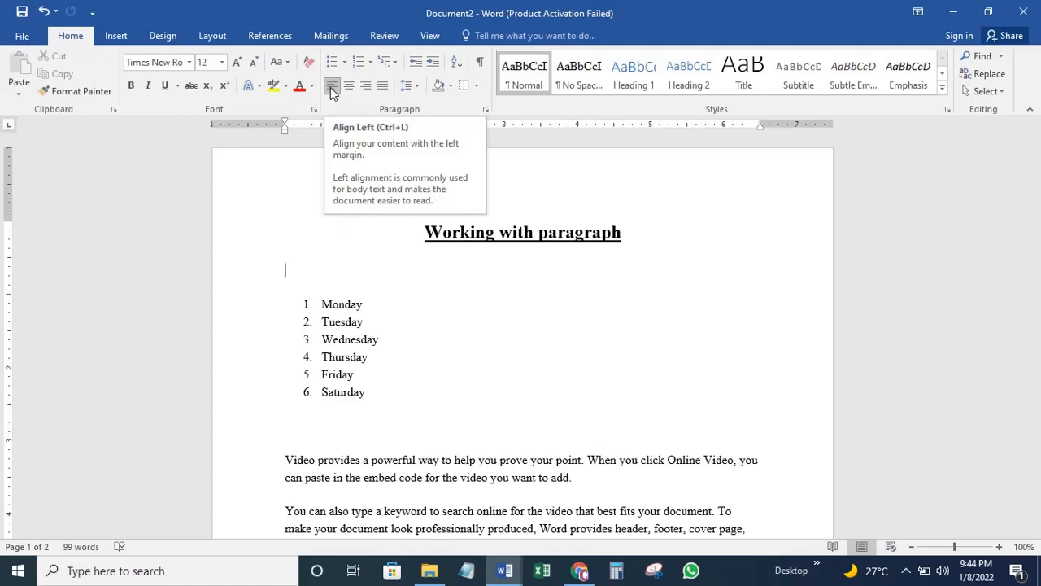
# Right-align the second sample paragraph, which begins "You can also type a keyword"
pyautogui.scroll(-2, 439, 321)
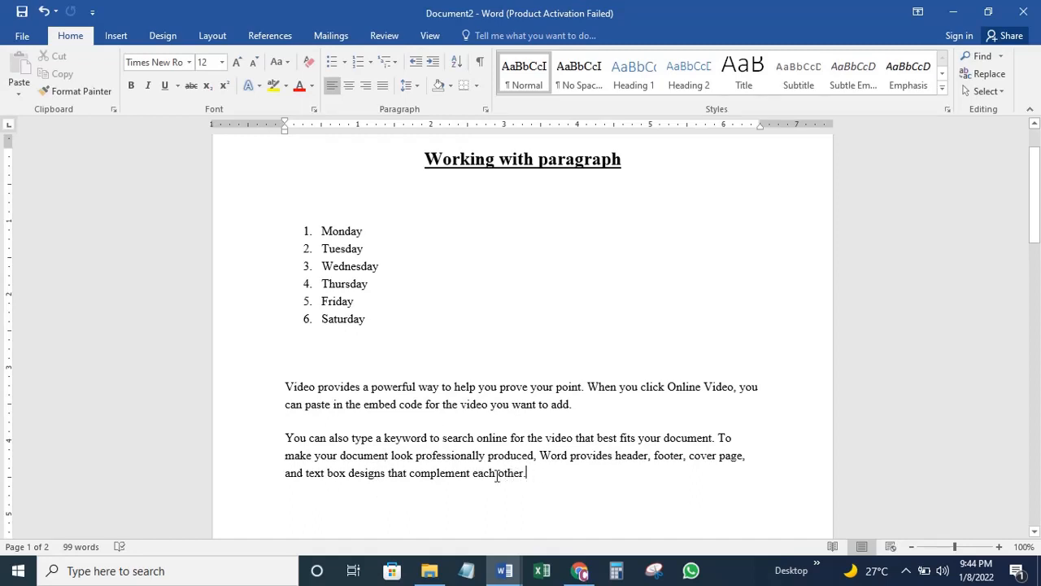
pyautogui.moveTo(527, 481); pyautogui.dragTo(288, 438)
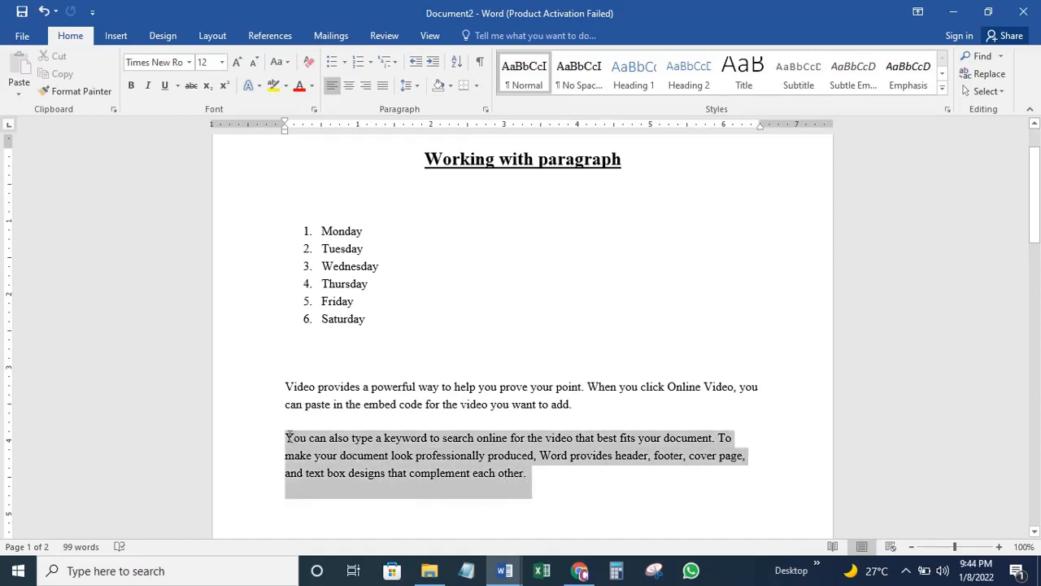
pyautogui.click(366, 87)
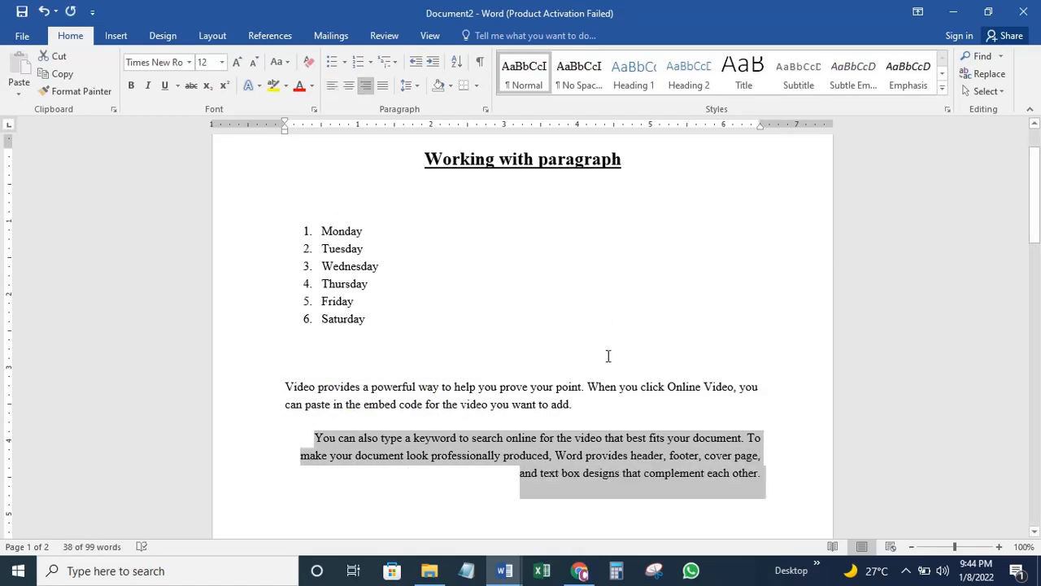
pyautogui.click(592, 404)
# Set the second sample paragraph back to left alignment and clear the selection
pyautogui.scroll(-2, 513, 344)
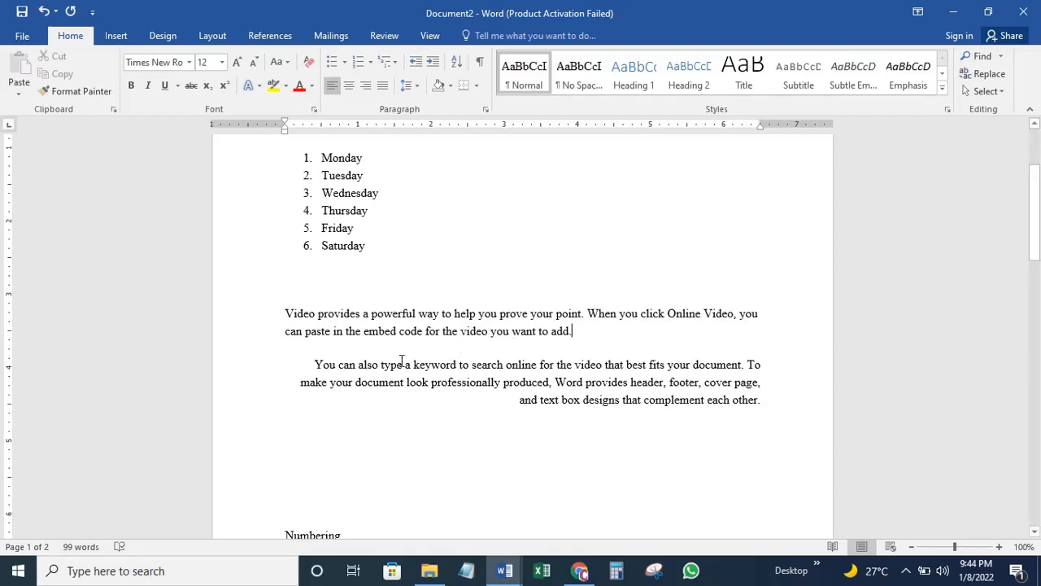
pyautogui.moveTo(314, 362); pyautogui.dragTo(761, 402)
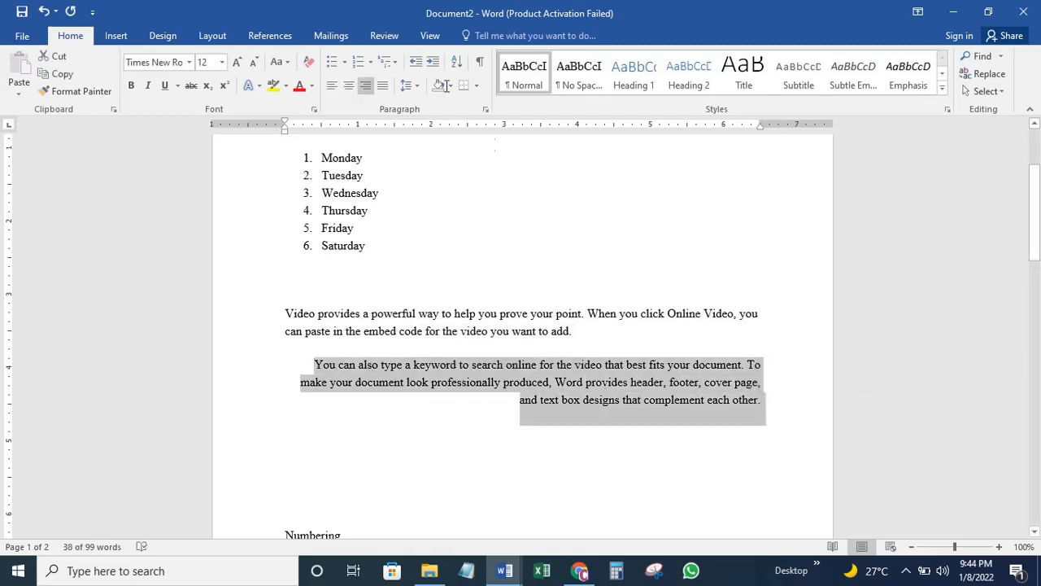
pyautogui.click(332, 84)
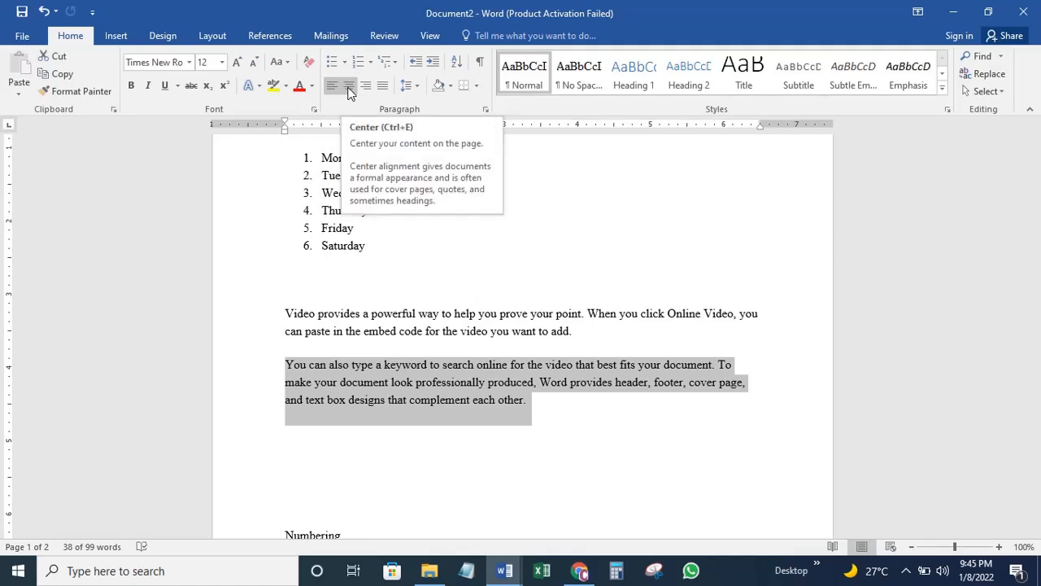
pyautogui.click(400, 299)
# Centre the first sample paragraph, which begins "Video provides a powerful way", and change its alignment to justified
pyautogui.scroll(-3, 582, 268)
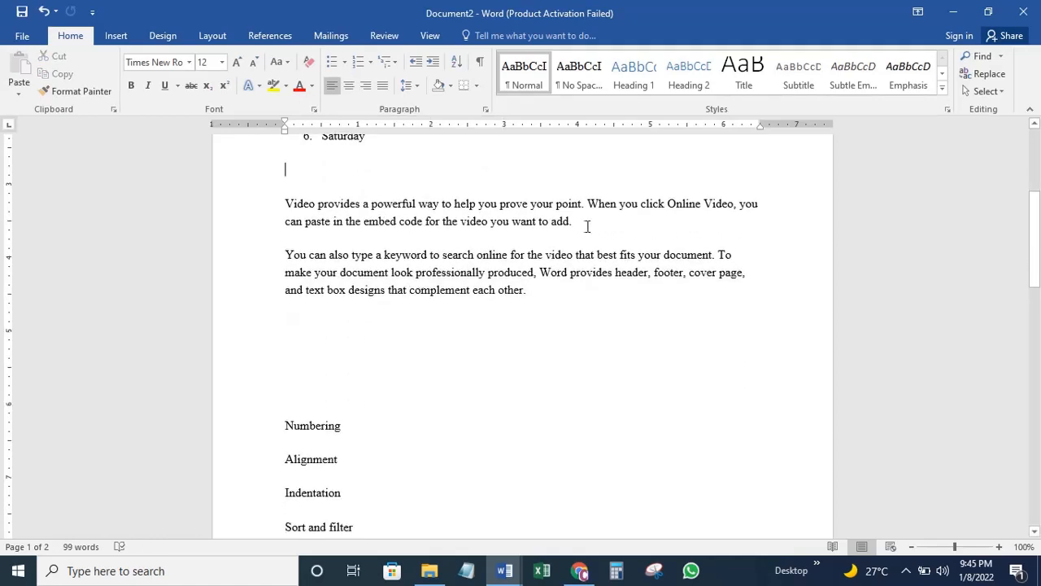
pyautogui.moveTo(574, 221); pyautogui.dragTo(295, 209)
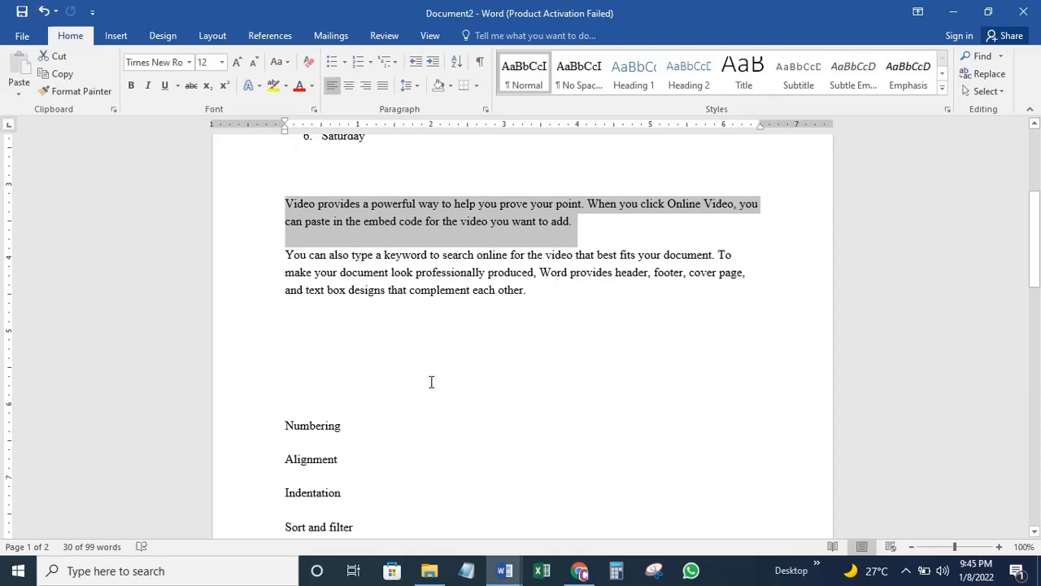
pyautogui.hotkey('ctrl', 'e')
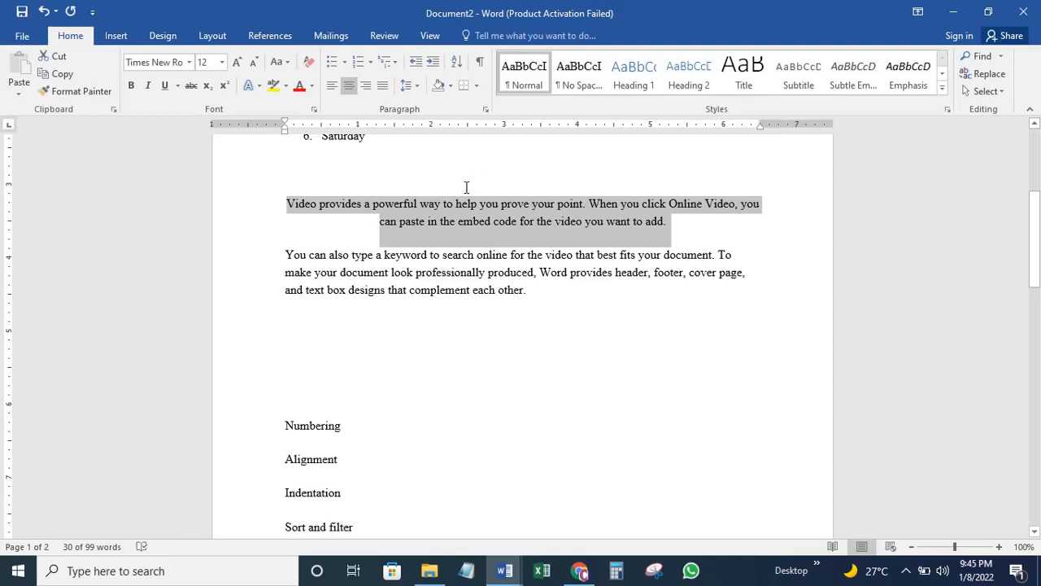
pyautogui.click(384, 92)
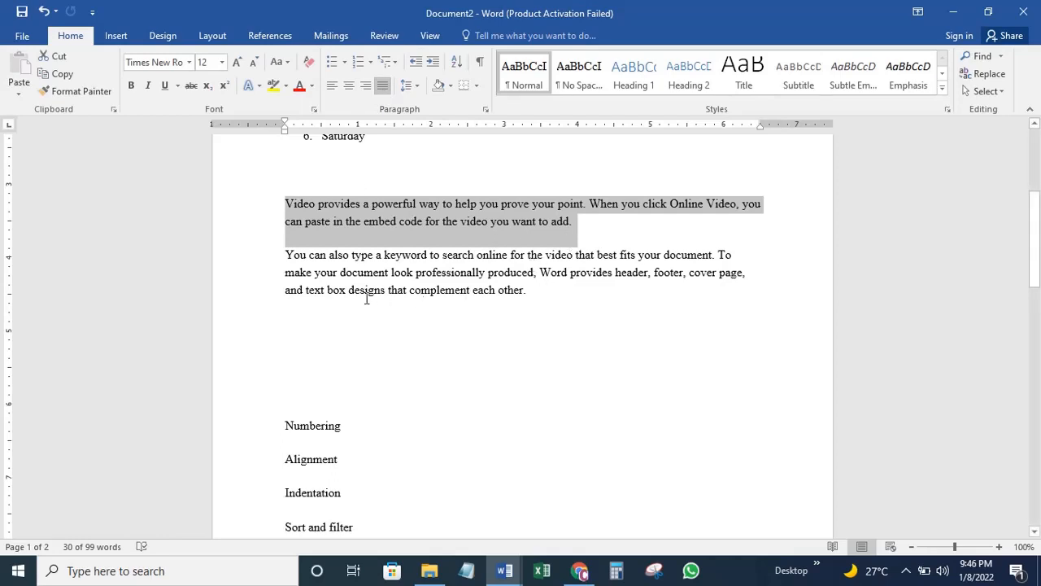
# Justify the second sample paragraph, which begins "You can also type a keyword", and clear the selection
pyautogui.click(532, 296)
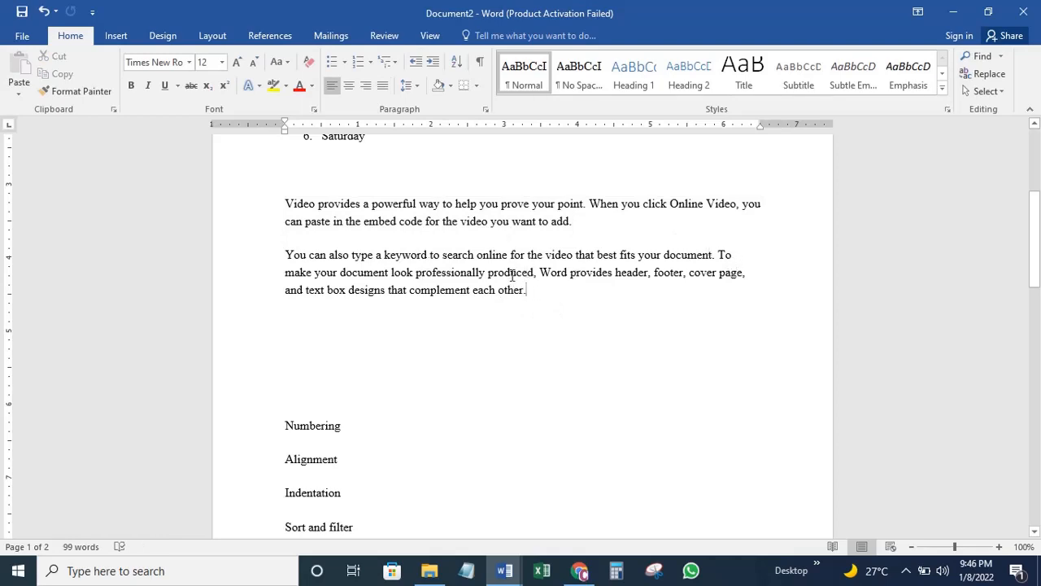
pyautogui.moveTo(524, 303); pyautogui.dragTo(290, 254)
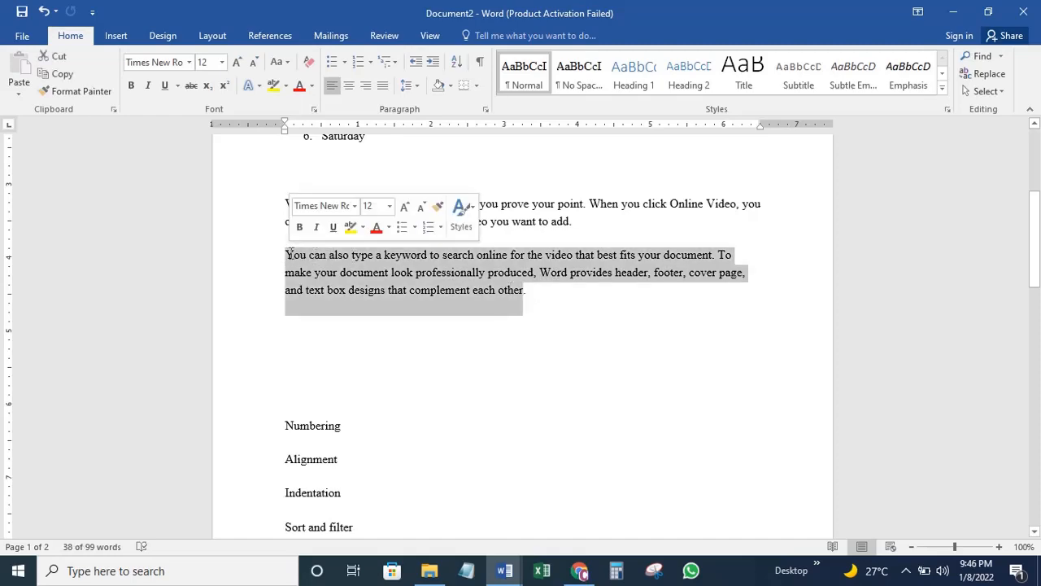
pyautogui.keyDown('ctrl'); pyautogui.scroll(7, 505, 276); pyautogui.keyUp('ctrl')
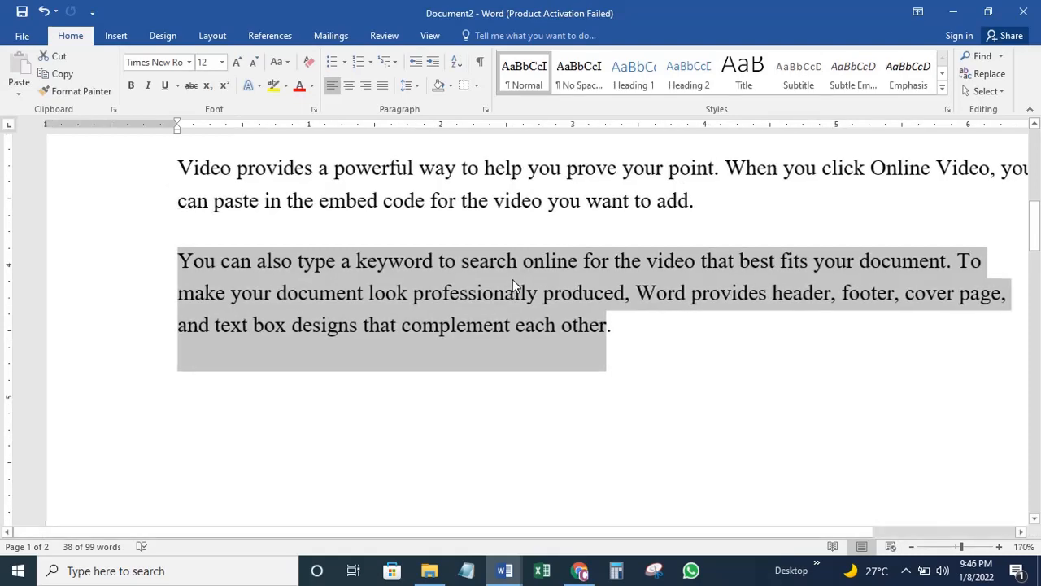
pyautogui.keyDown('ctrl'); pyautogui.scroll(-2, 512, 279); pyautogui.keyUp('ctrl')
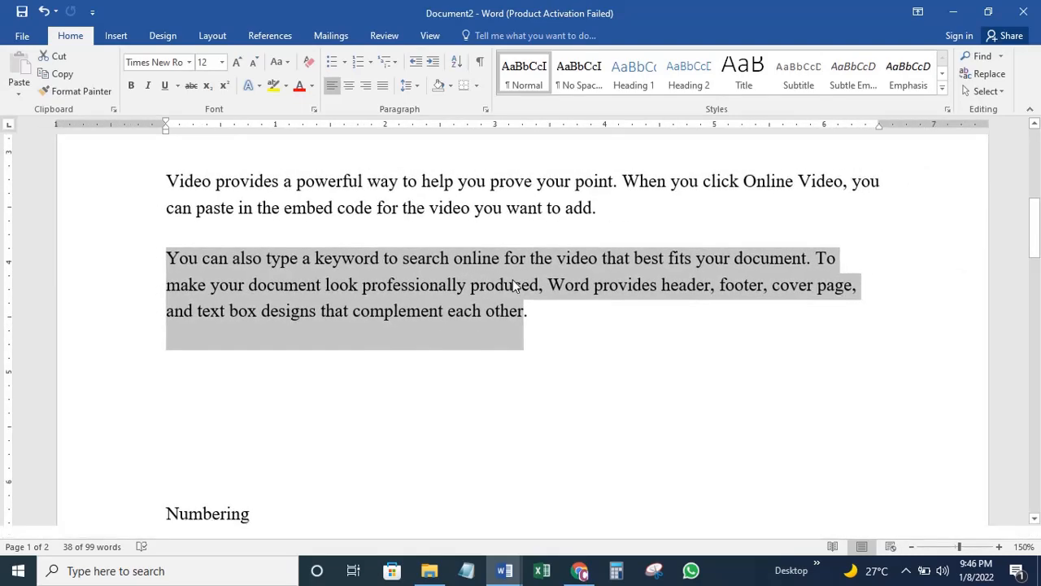
pyautogui.click(382, 86)
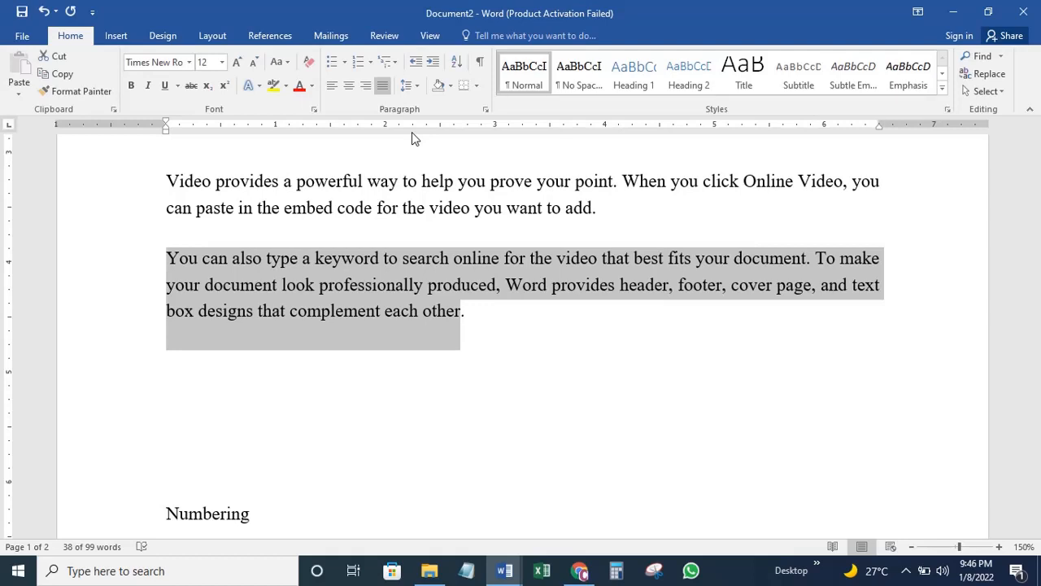
pyautogui.click(465, 313)
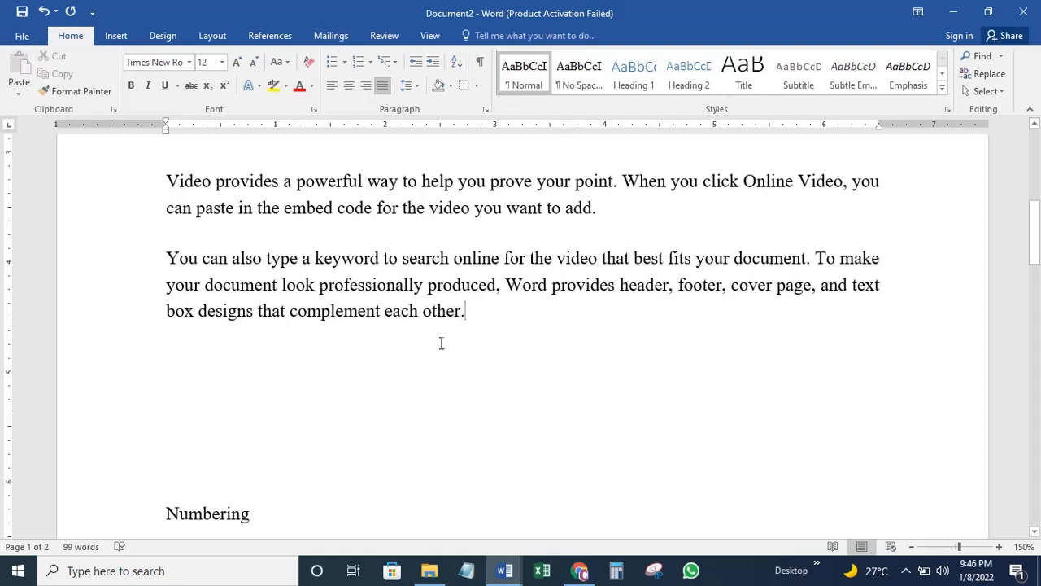
# Remove one empty paragraph directly below the second sample paragraph
pyautogui.keyDown('ctrl'); pyautogui.scroll(-3, 491, 306); pyautogui.keyUp('ctrl')
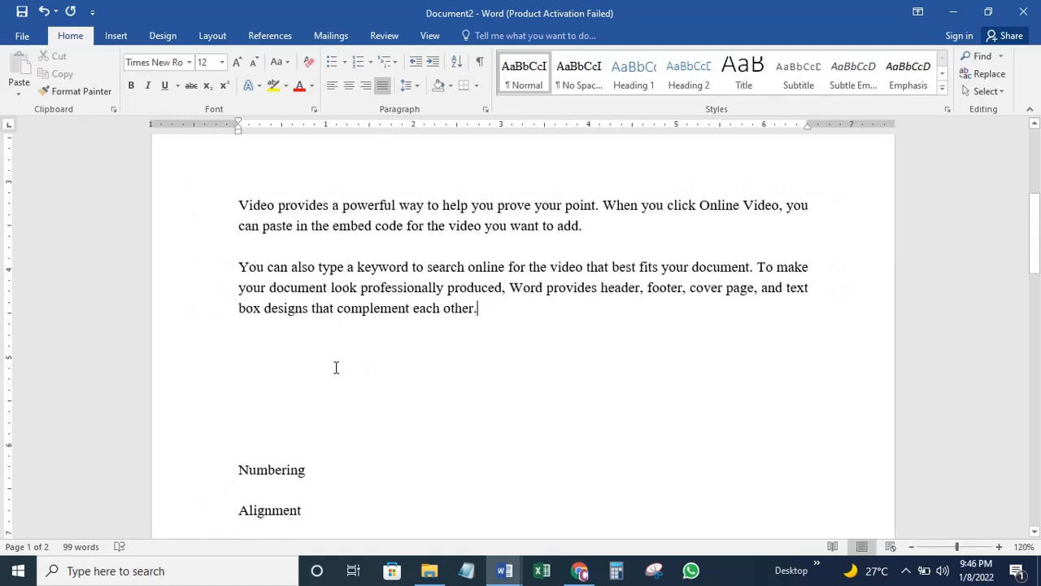
pyautogui.click(512, 344)
pyautogui.press('BackSpace')
pyautogui.press('BackSpace')
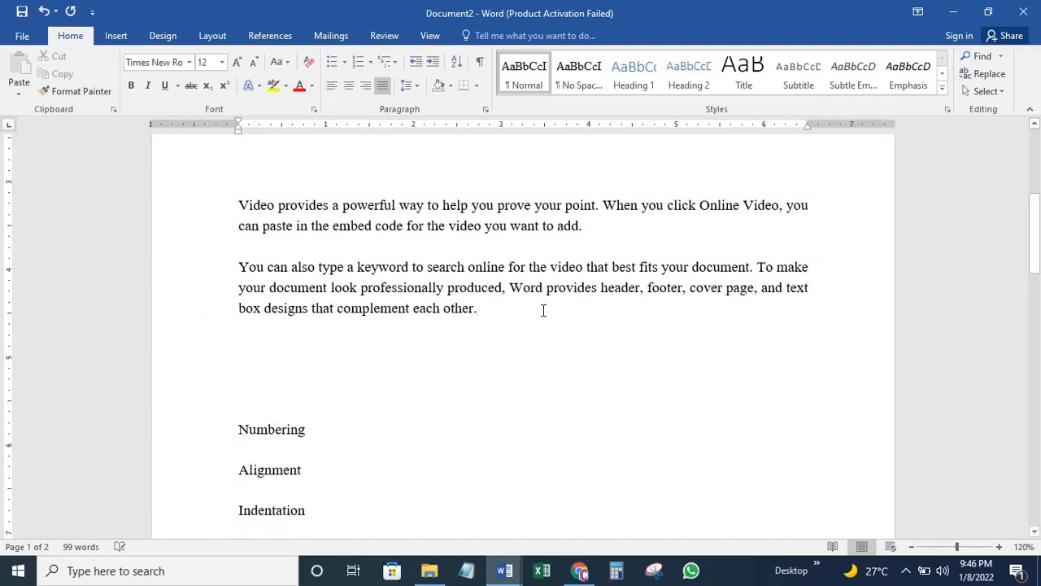
# View the line spacing choices available for the second sample paragraph without applying any
pyautogui.scroll(-1, 504, 309)
pyautogui.scroll(1, 493, 307)
pyautogui.click(416, 88)
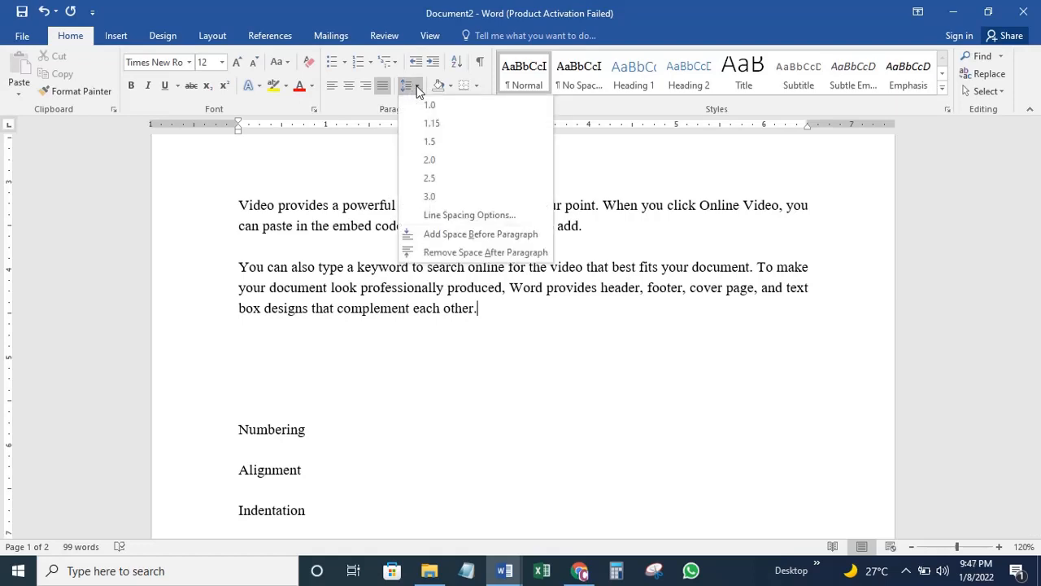
pyautogui.click(288, 239)
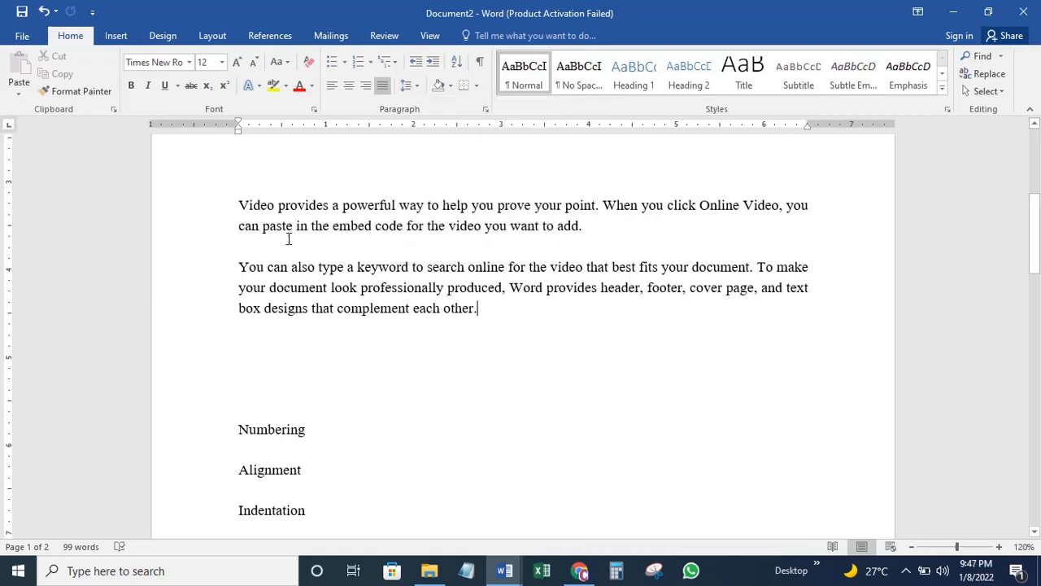
# Remove the empty paragraph between the numbered weekday list and the first sample paragraph
pyautogui.click(334, 226)
pyautogui.scroll(5, 325, 240)
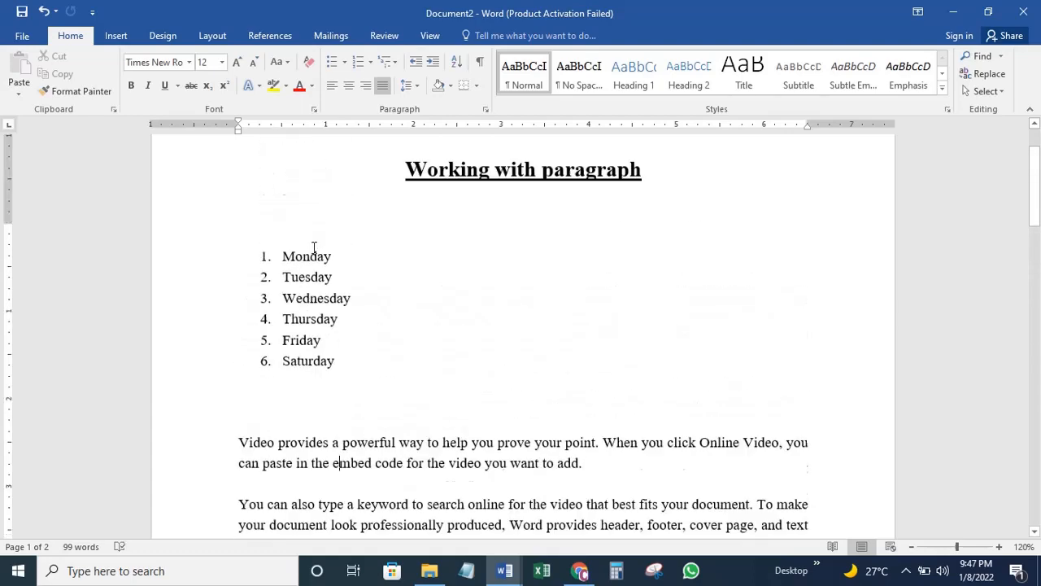
pyautogui.scroll(1, 314, 245)
pyautogui.scroll(-3, 355, 258)
pyautogui.click(365, 275)
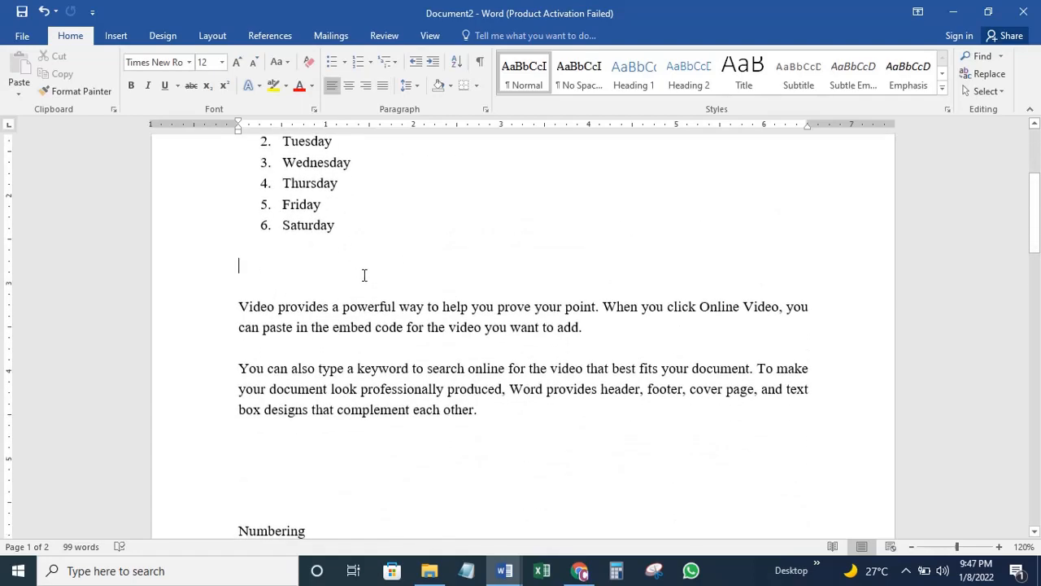
pyautogui.press('BackSpace')
pyautogui.scroll(3, 365, 267)
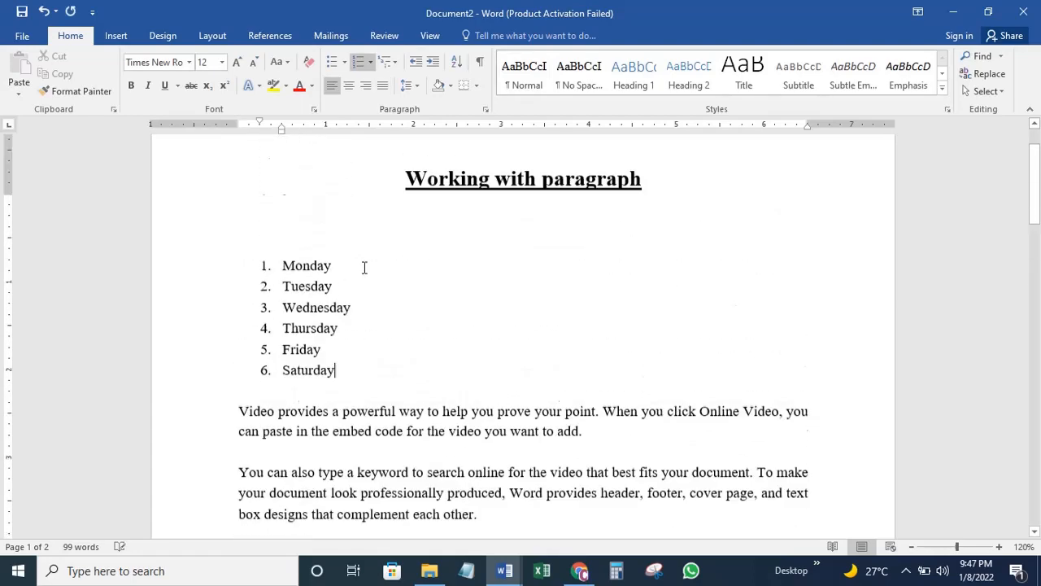
# Examine the spacing between the weekday list items, between the lines of the sample text and between the two sample paragraphs
pyautogui.scroll(9, 309, 299)
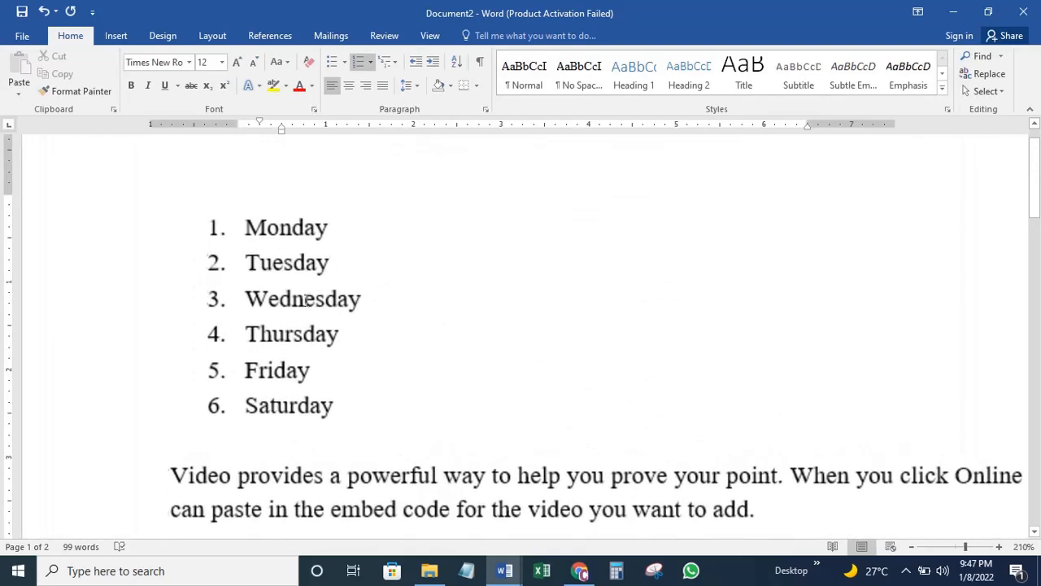
pyautogui.click(279, 222)
pyautogui.scroll(1, 279, 244)
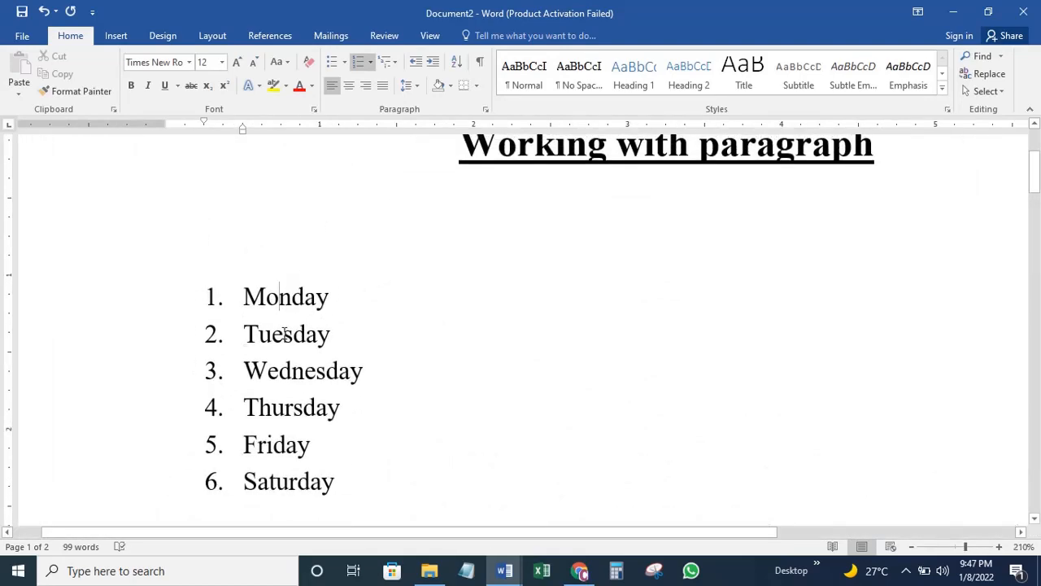
pyautogui.scroll(-3, 285, 334)
pyautogui.scroll(1, 284, 179)
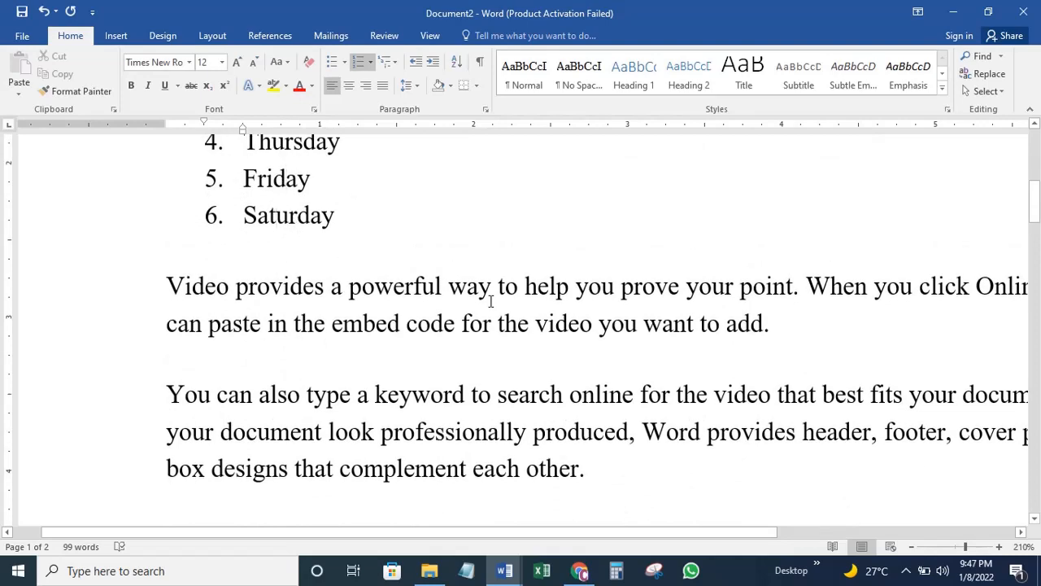
pyautogui.scroll(-4, 531, 297)
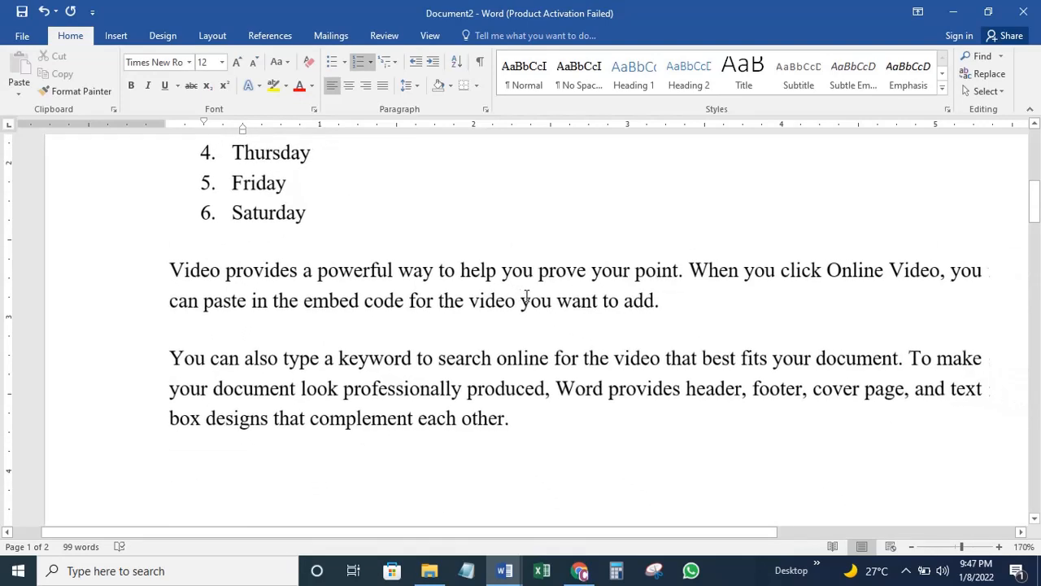
pyautogui.click(723, 297)
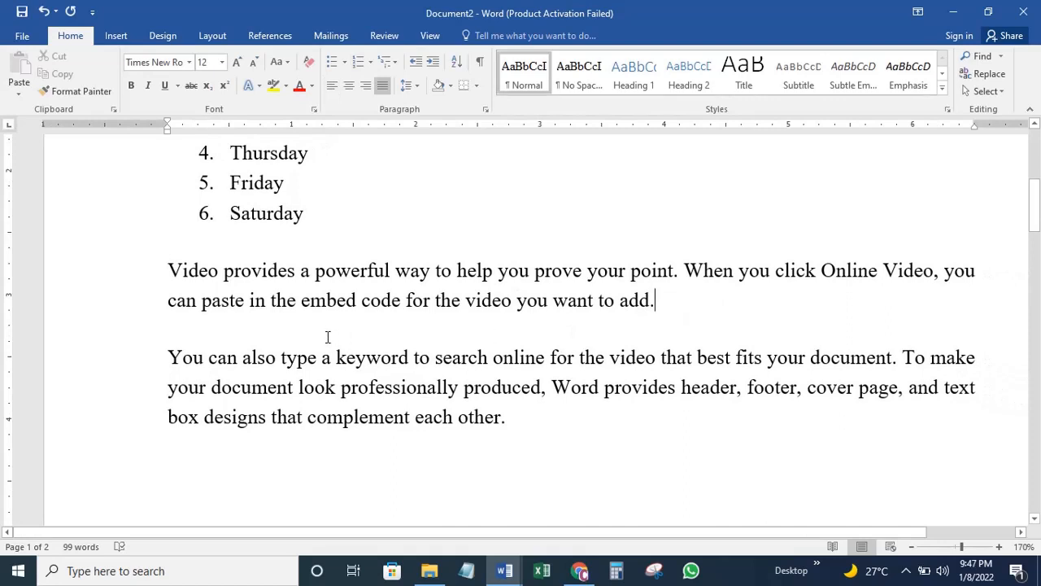
pyautogui.click(244, 302)
pyautogui.click(259, 270)
pyautogui.click(268, 271)
pyautogui.click(287, 415)
pyautogui.click(245, 302)
pyautogui.click(263, 334)
pyautogui.click(174, 341)
pyautogui.click(187, 324)
pyautogui.click(179, 316)
pyautogui.click(187, 335)
pyautogui.moveTo(171, 269); pyautogui.dragTo(394, 387)
pyautogui.click(286, 300)
pyautogui.moveTo(293, 269); pyautogui.dragTo(304, 299)
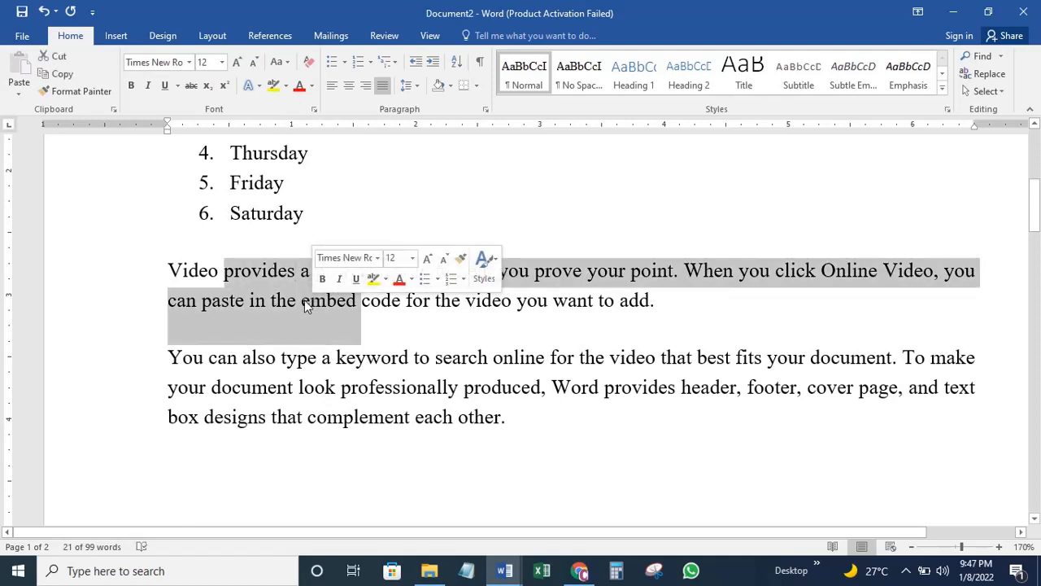
pyautogui.click(299, 300)
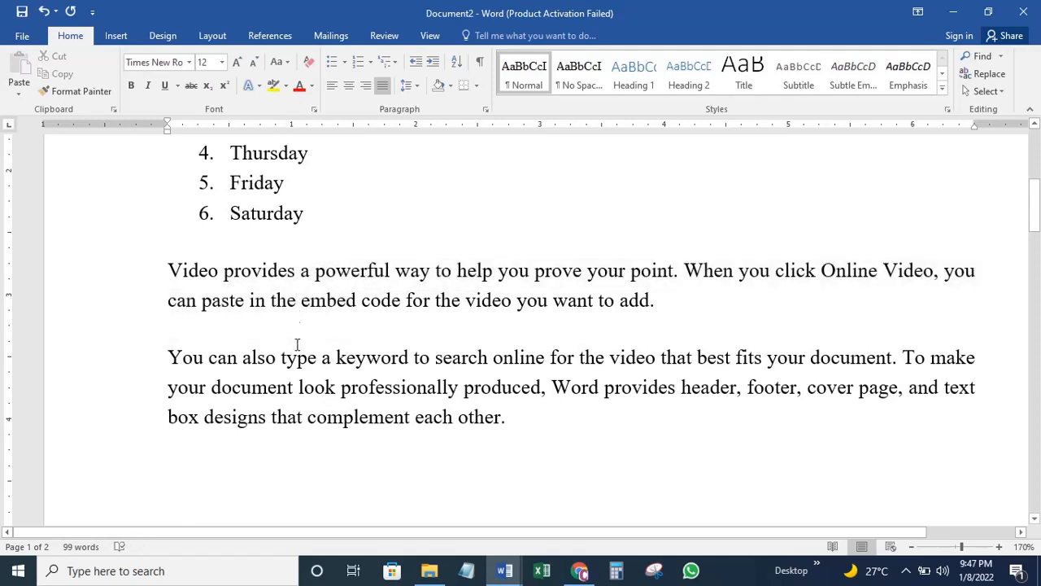
# Remove one empty paragraph directly above the word "Numbering"
pyautogui.keyDown('ctrl'); pyautogui.scroll(-1, 495, 321); pyautogui.keyUp('ctrl')
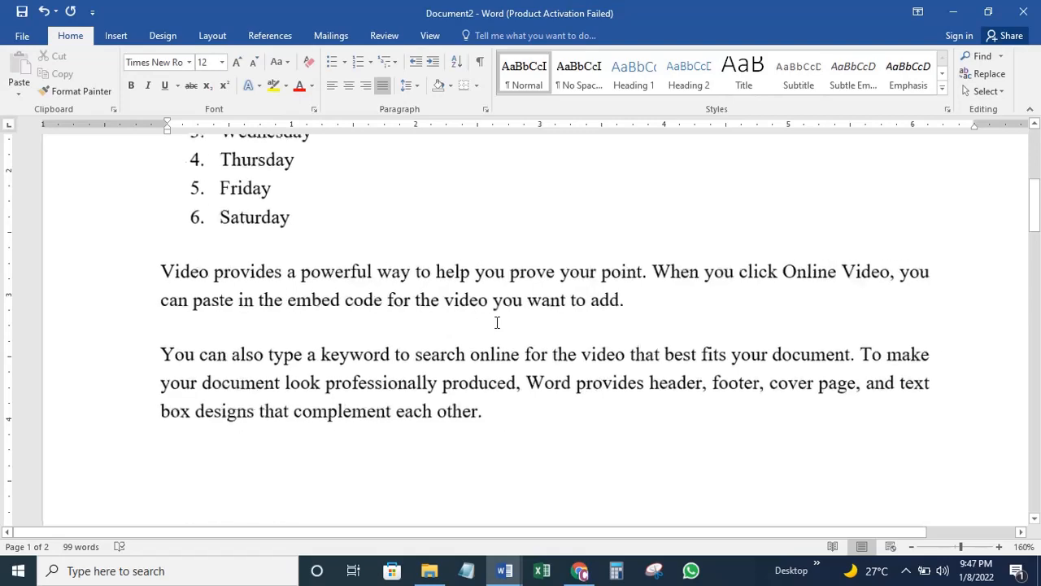
pyautogui.keyDown('ctrl'); pyautogui.scroll(-3, 497, 322); pyautogui.keyUp('ctrl')
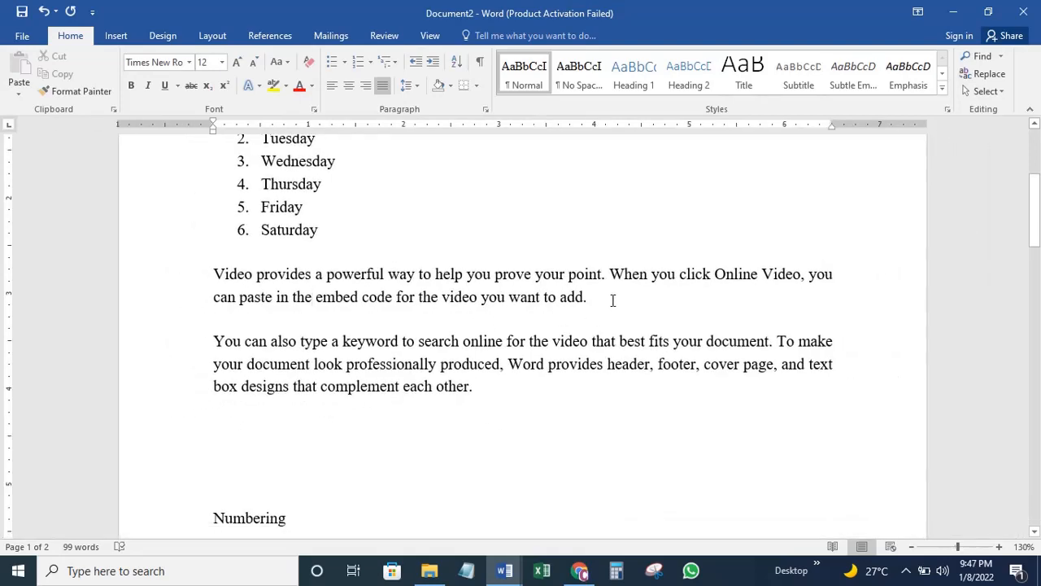
pyautogui.click(496, 388)
pyautogui.click(294, 469)
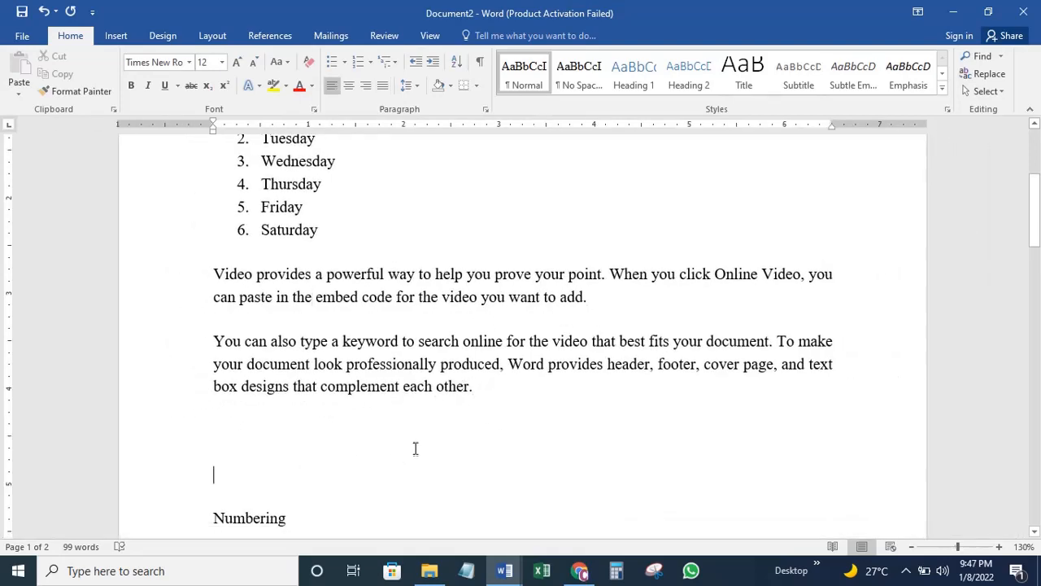
pyautogui.press('BackSpace')
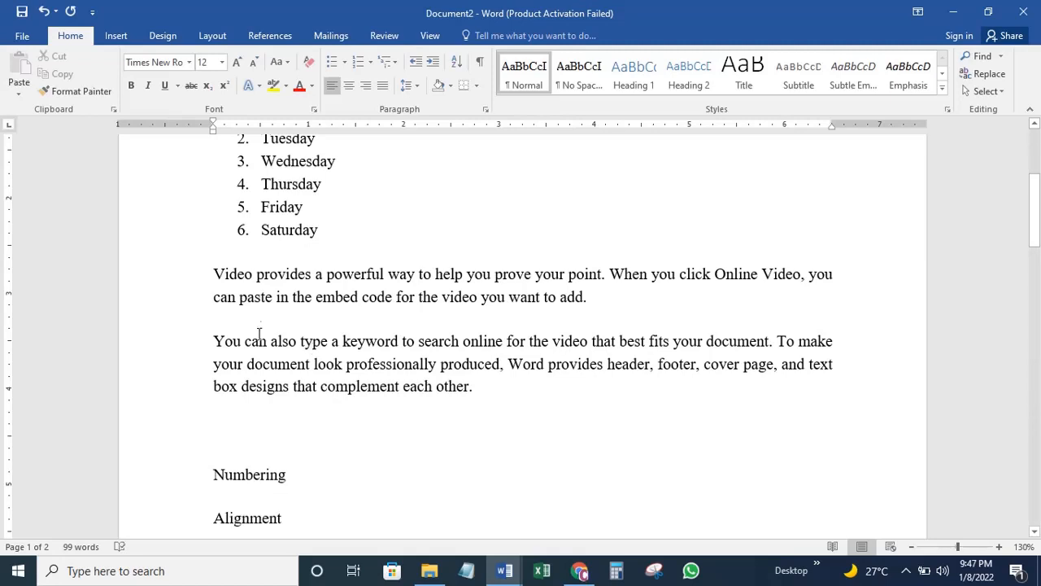
# Insert an empty paragraph between the numbered weekday list and the first sample paragraph
pyautogui.click(277, 276)
pyautogui.scroll(2, 526, 337)
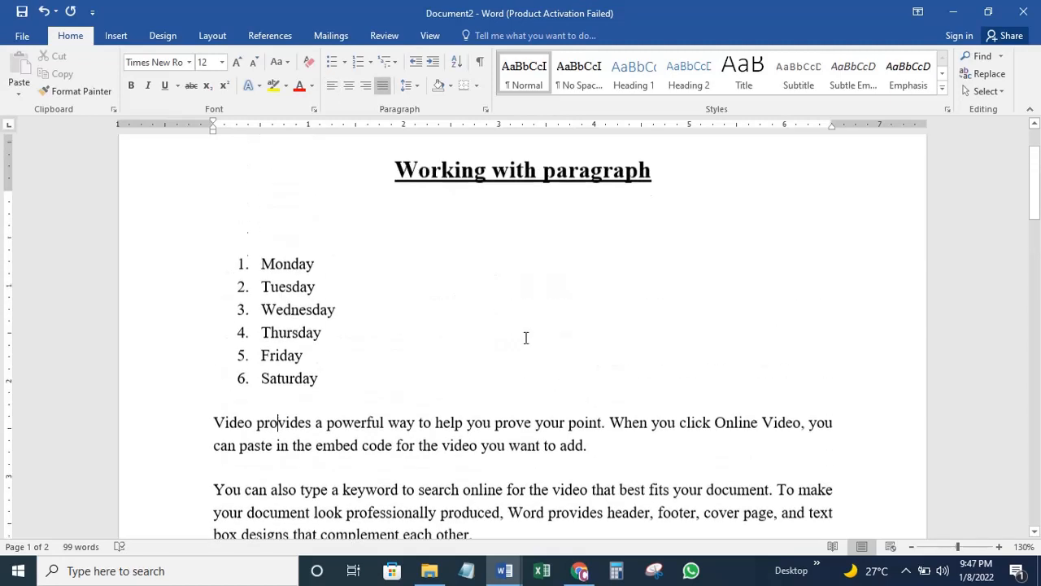
pyautogui.scroll(1, 512, 339)
pyautogui.scroll(-4, 408, 364)
pyautogui.scroll(1, 405, 357)
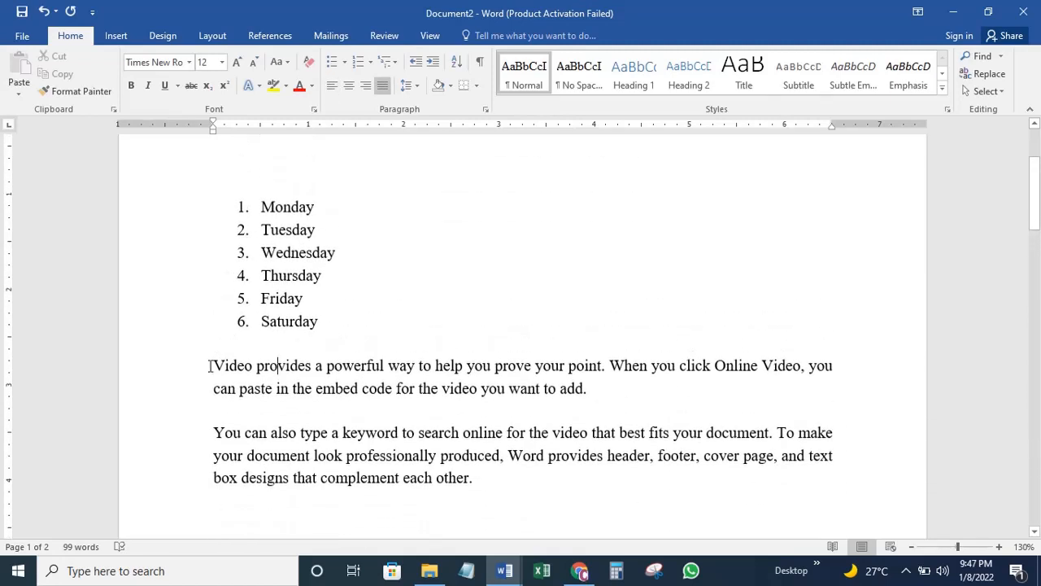
pyautogui.click(215, 366)
pyautogui.scroll(3, 366, 350)
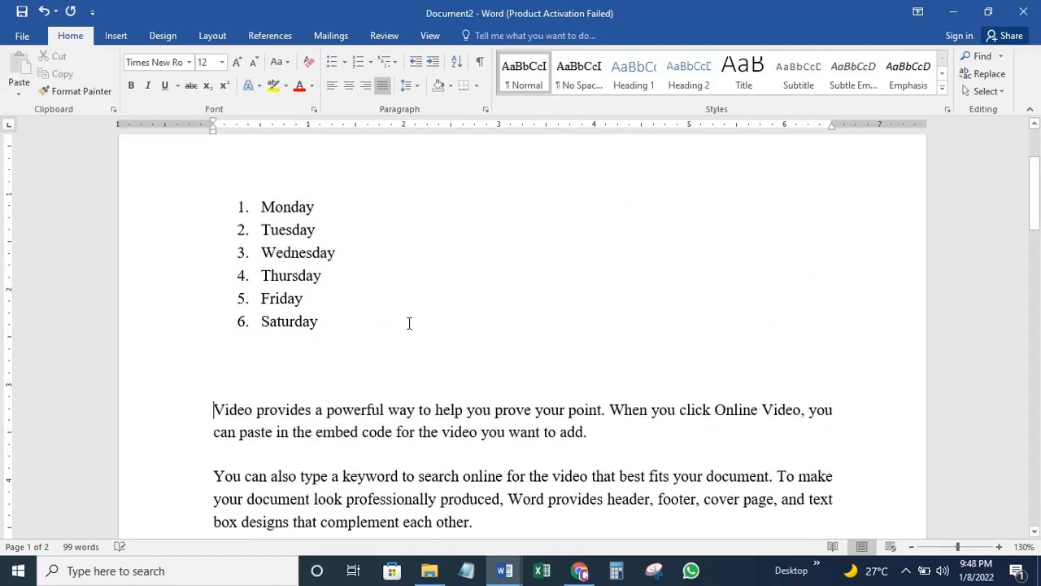
# Look through the line spacing choices for the empty line below the title, and place the cursor in the first sample paragraph
pyautogui.click(440, 241)
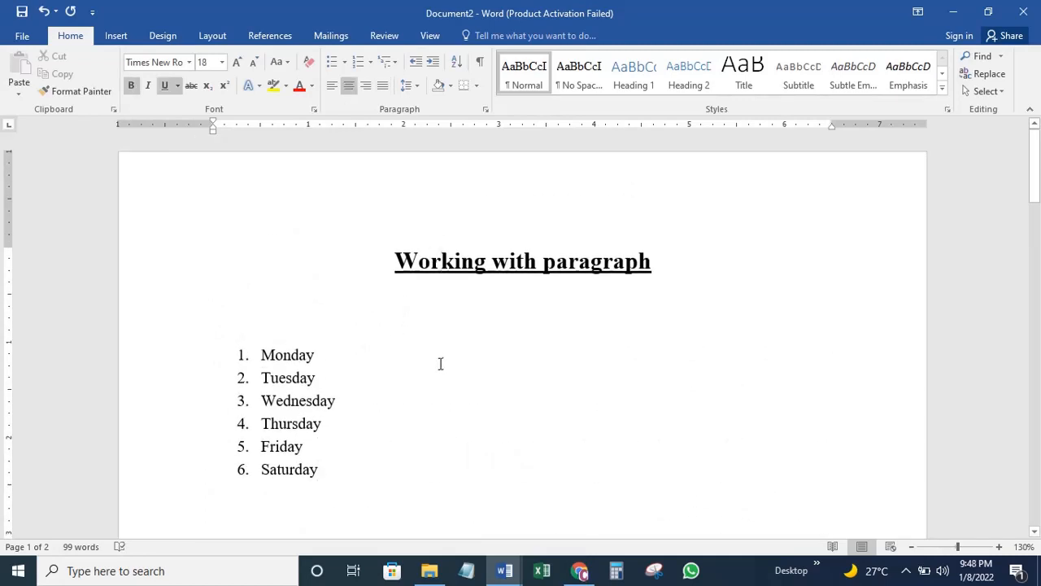
pyautogui.click(418, 86)
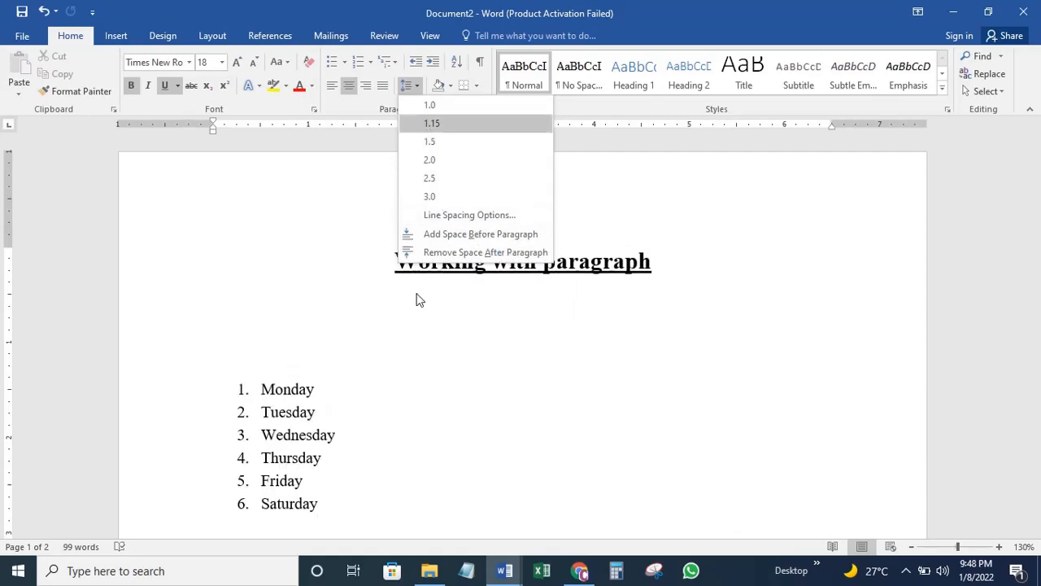
pyautogui.click(348, 377)
pyautogui.scroll(-5, 340, 328)
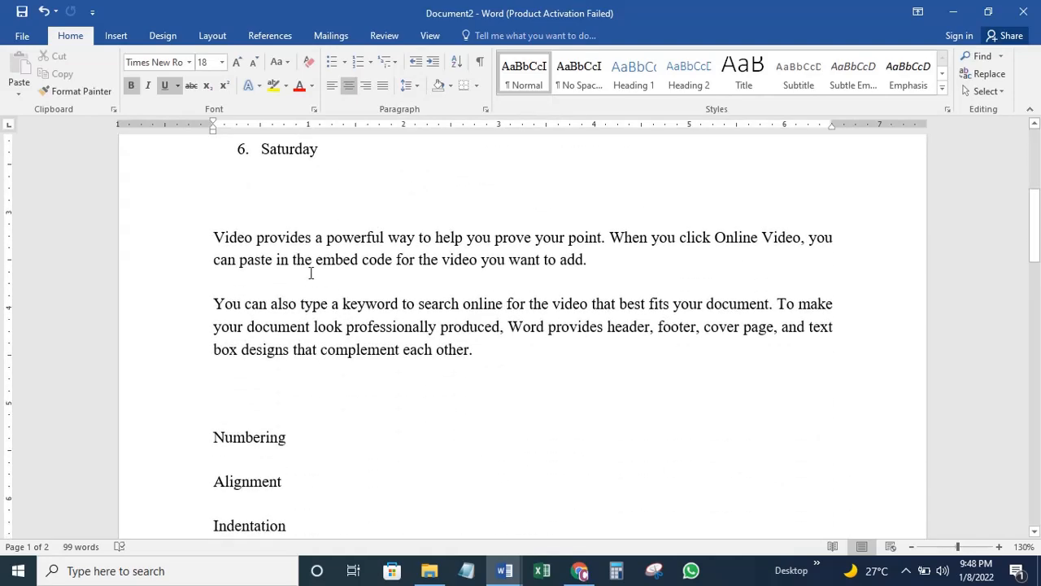
pyautogui.click(277, 284)
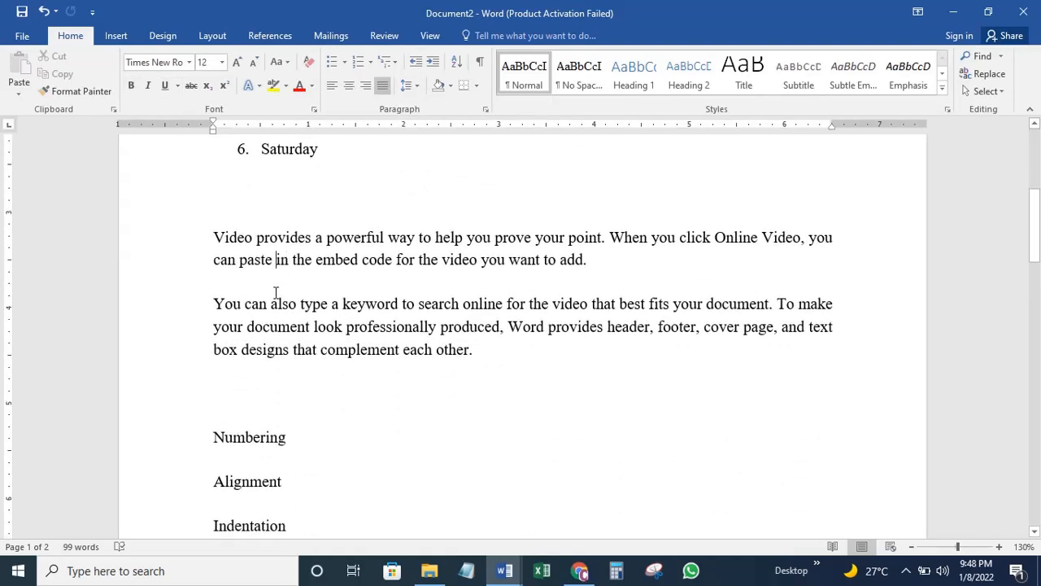
# Set the line spacing of the two sample paragraphs to 1.0 and add an empty paragraph directly below them
pyautogui.click(596, 265)
pyautogui.scroll(-1, 277, 244)
pyautogui.scroll(1, 274, 232)
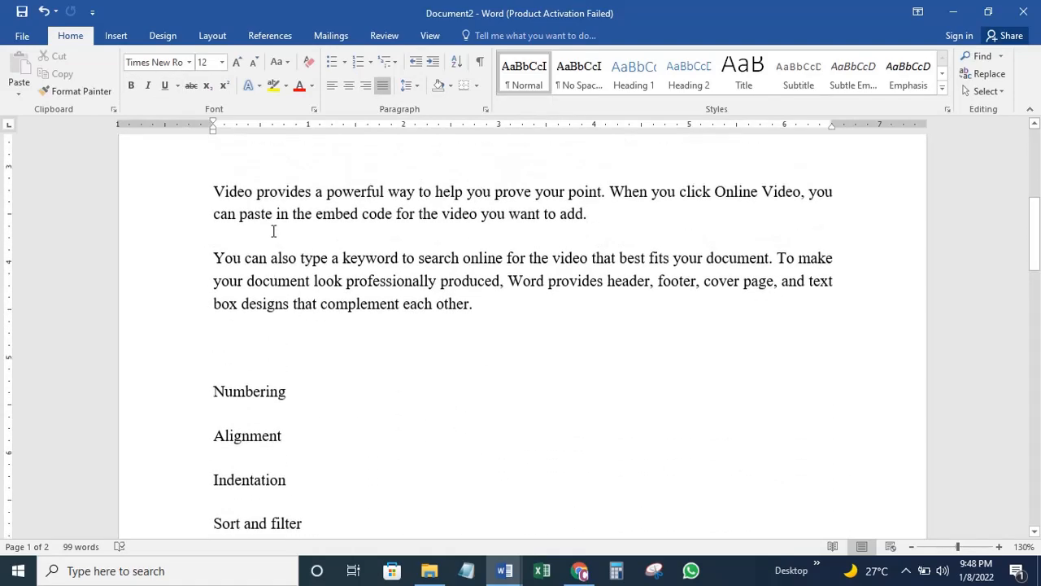
pyautogui.press('Up')
pyautogui.press('Up')
pyautogui.moveTo(249, 190); pyautogui.dragTo(471, 302)
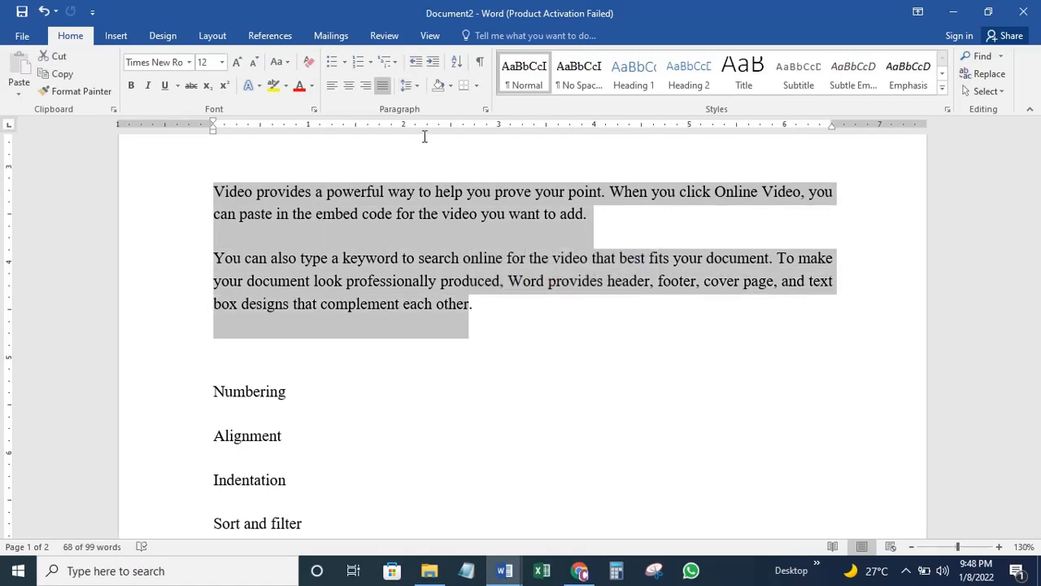
pyautogui.click(417, 90)
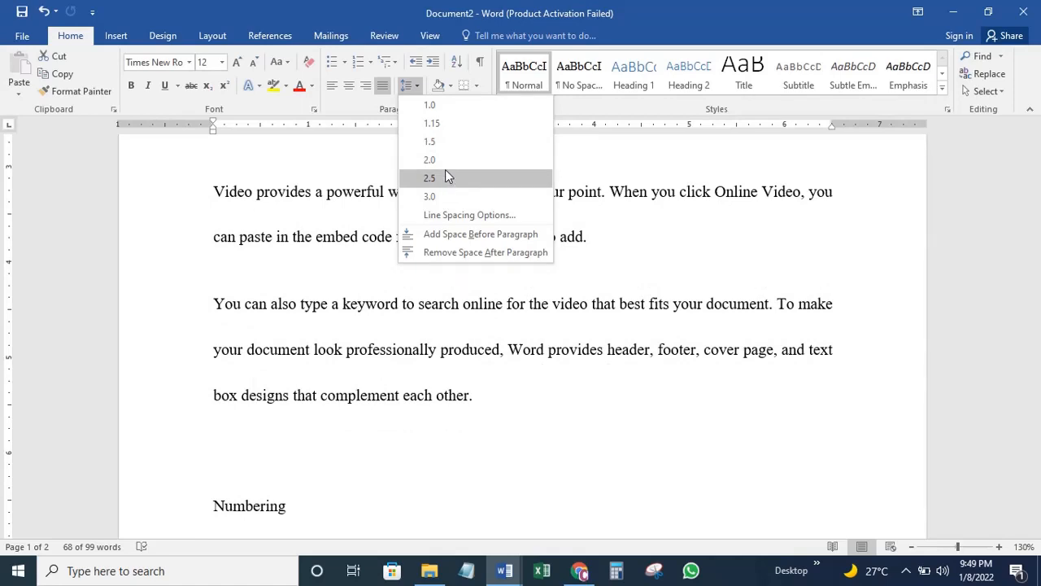
pyautogui.click(448, 104)
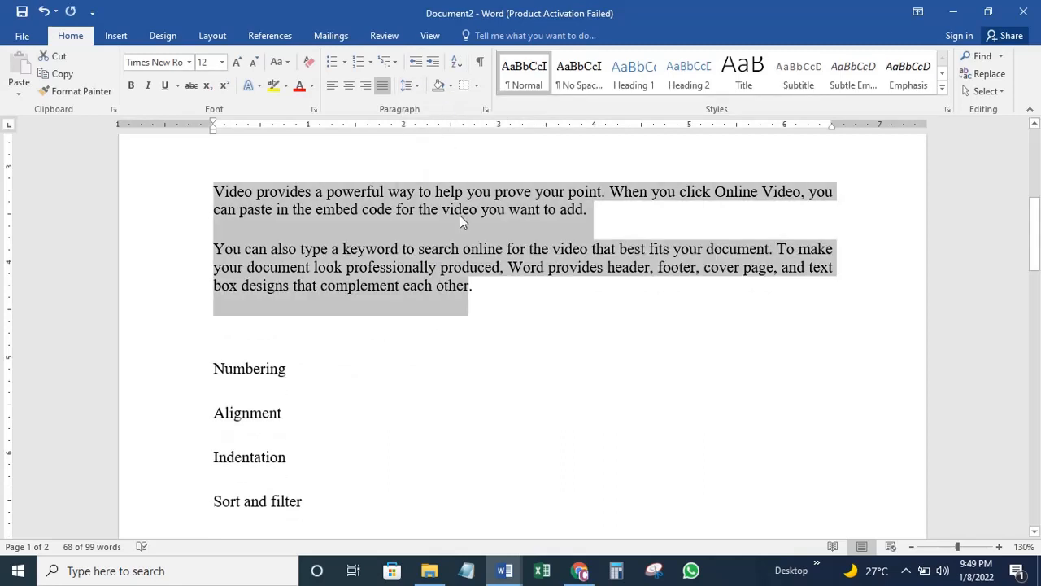
pyautogui.click(478, 284)
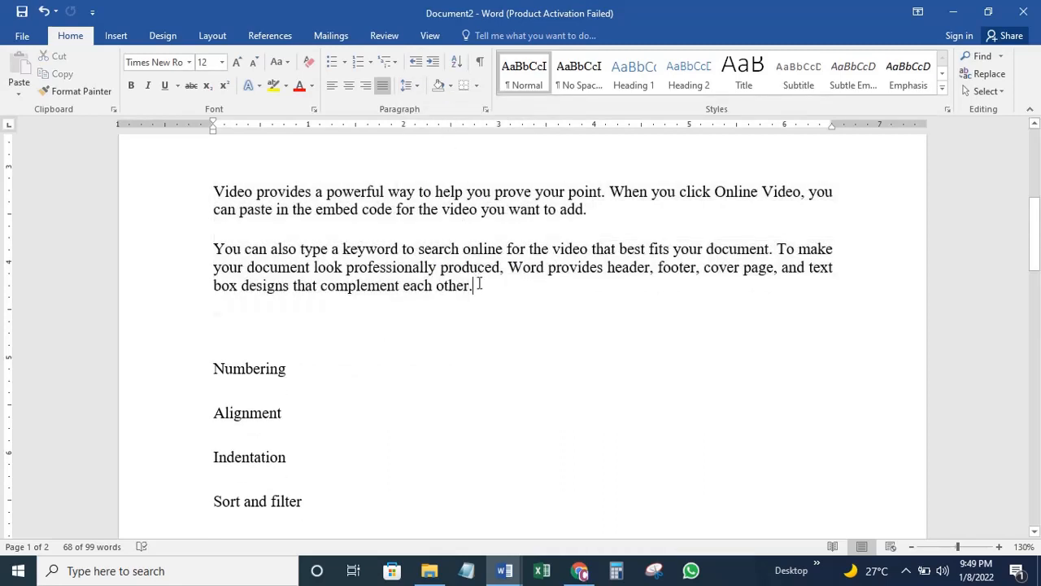
pyautogui.press('Return')
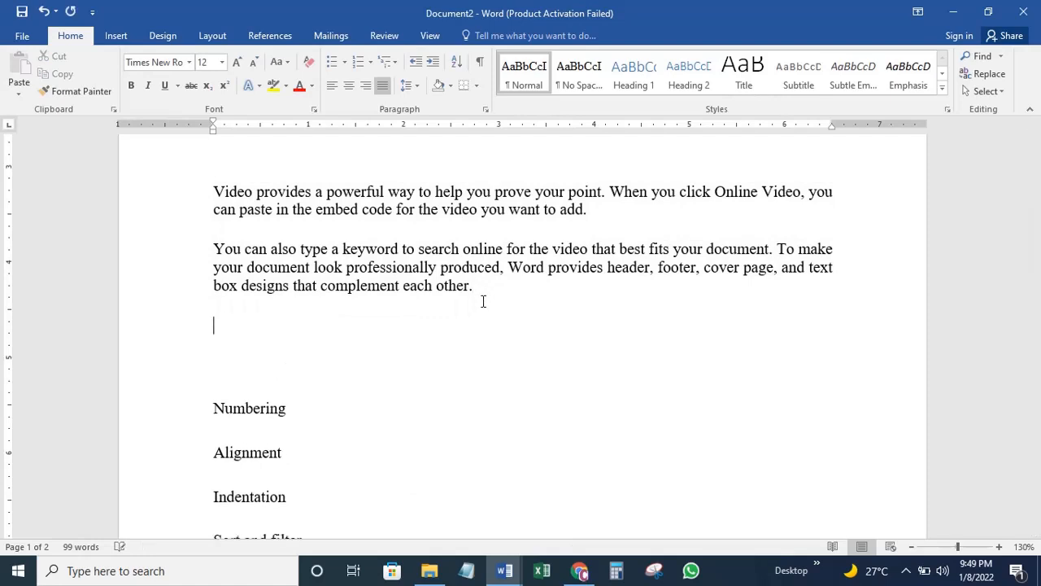
pyautogui.write('Mking a')
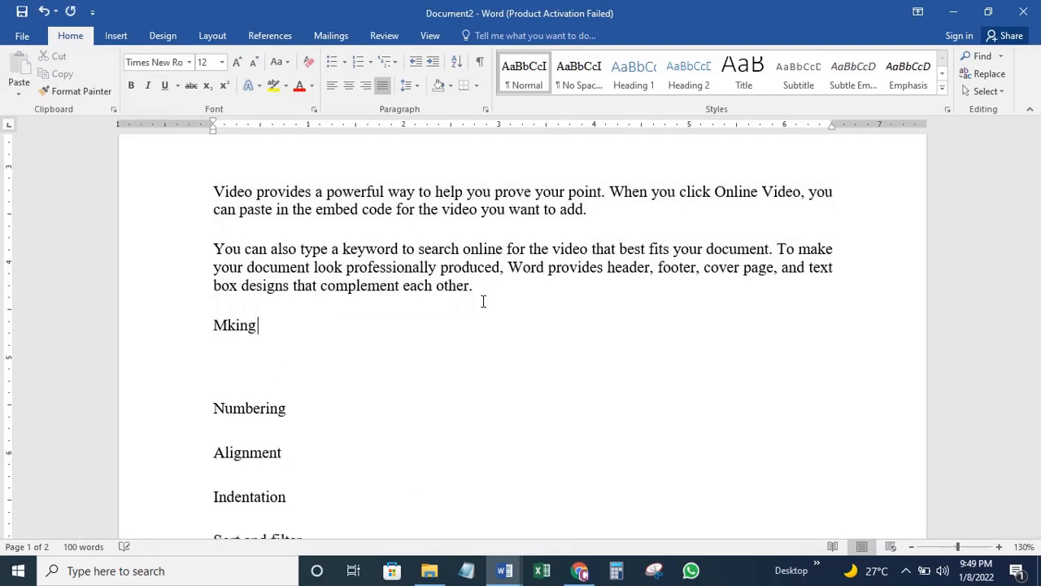
pyautogui.press('BackSpace')
pyautogui.press('BackSpace')
pyautogui.press('BackSpace')
pyautogui.press('BackSpace')
pyautogui.press('BackSpace')
pyautogui.press('BackSpace')
pyautogui.press('BackSpace')
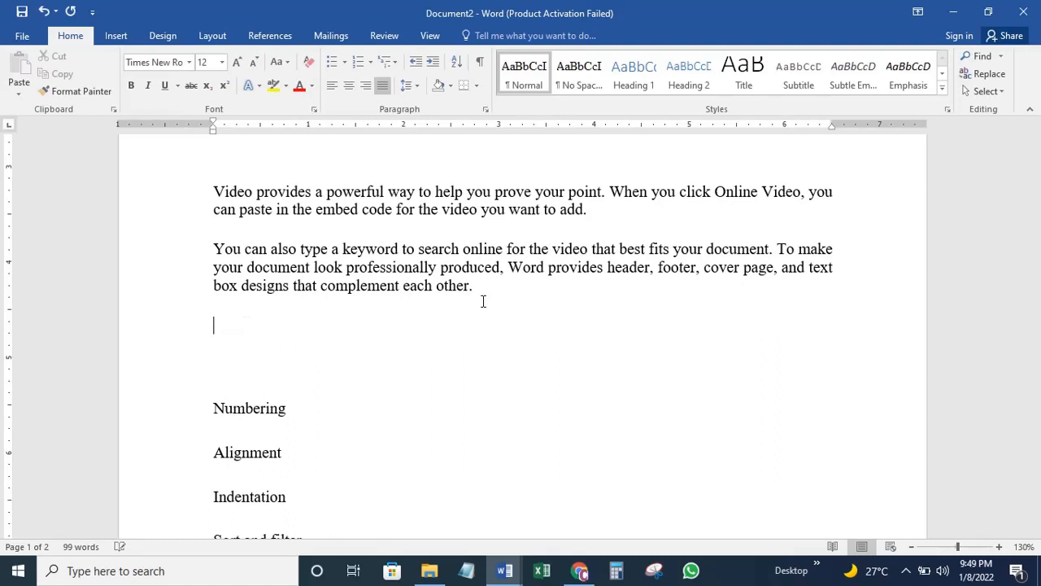
# Copy the two sample paragraphs and paste the duplicate into the empty paragraph below them
pyautogui.moveTo(483, 293); pyautogui.dragTo(208, 198)
pyautogui.hotkey('ctrl', 'c')
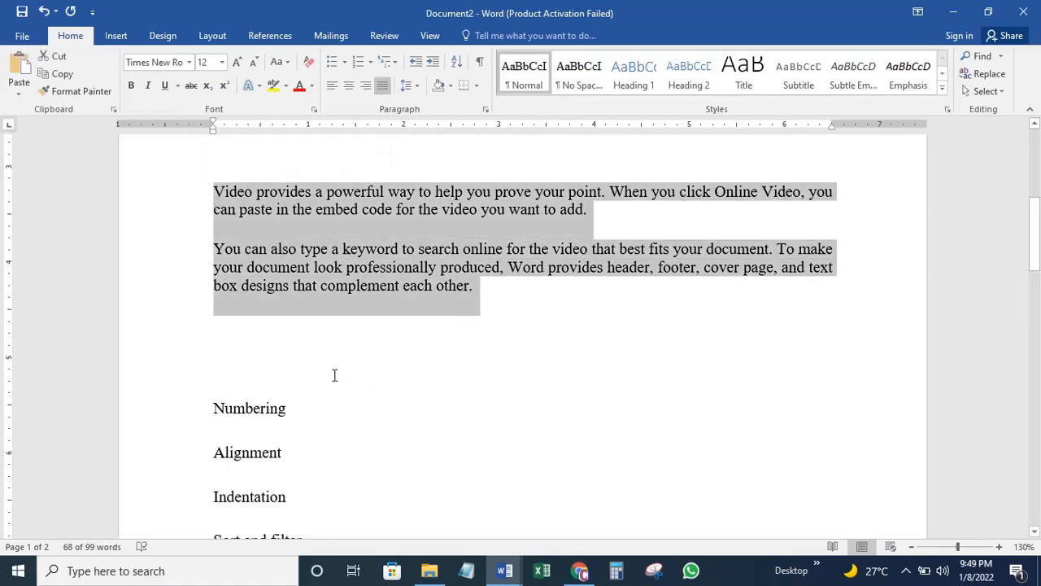
pyautogui.click(260, 348)
pyautogui.click(233, 318)
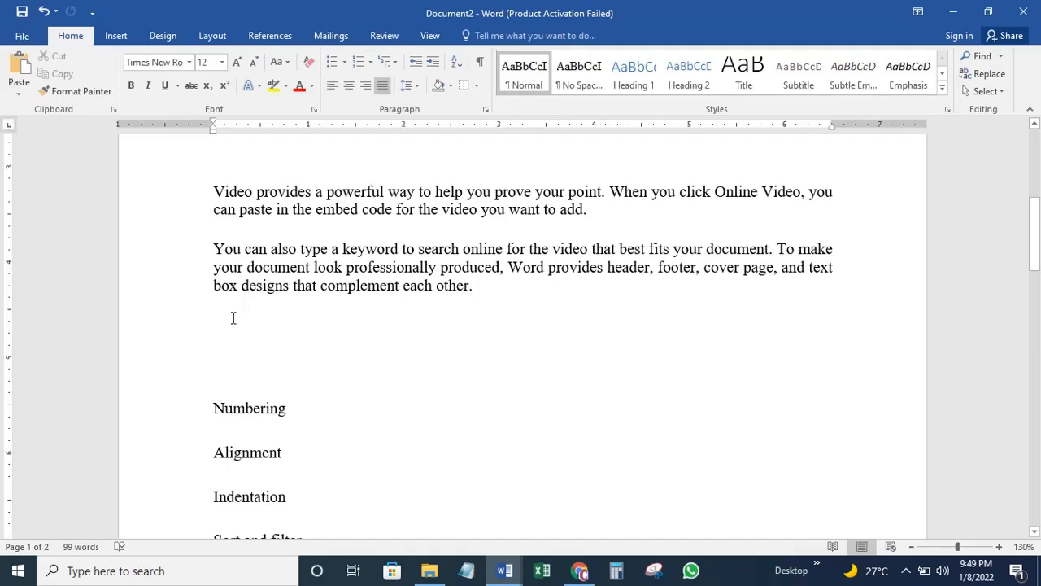
pyautogui.hotkey('ctrl', 'v')
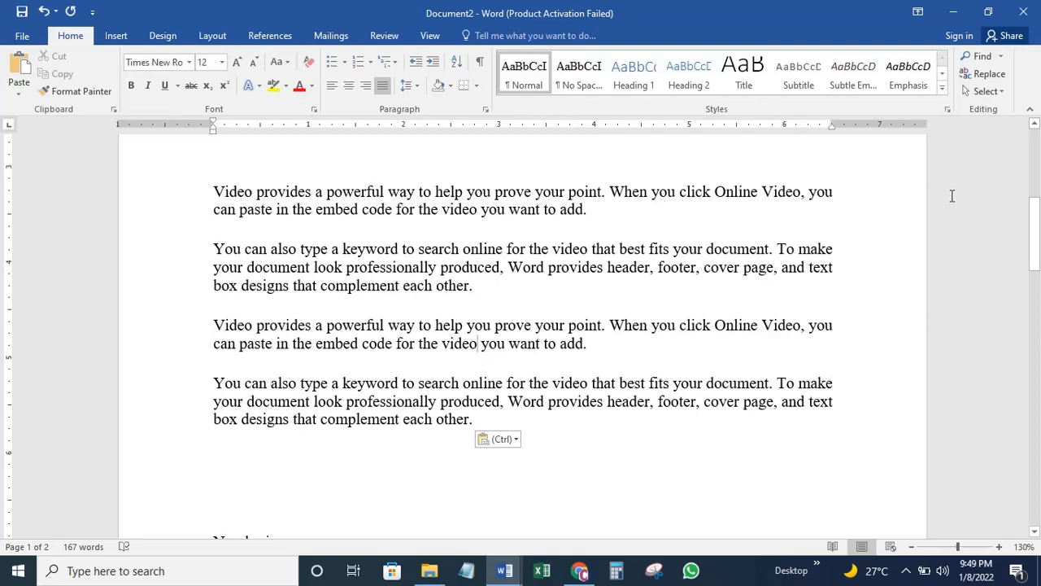
# Join the second sample paragraph, beginning "You can also type a keyword", onto the end of the first one
pyautogui.moveTo(1036, 239); pyautogui.dragTo(1035, 247)
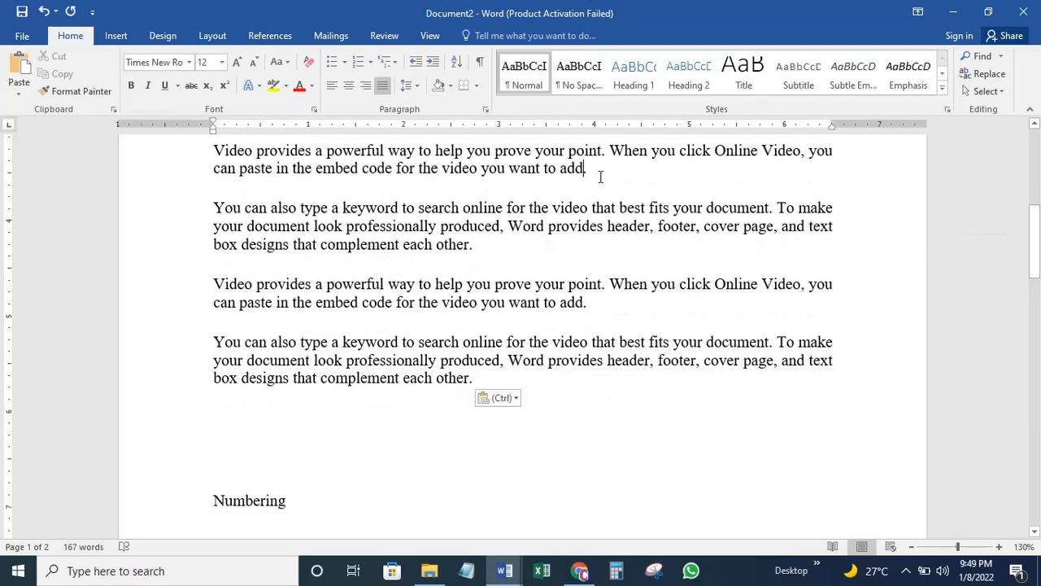
pyautogui.click(213, 207)
pyautogui.press('BackSpace')
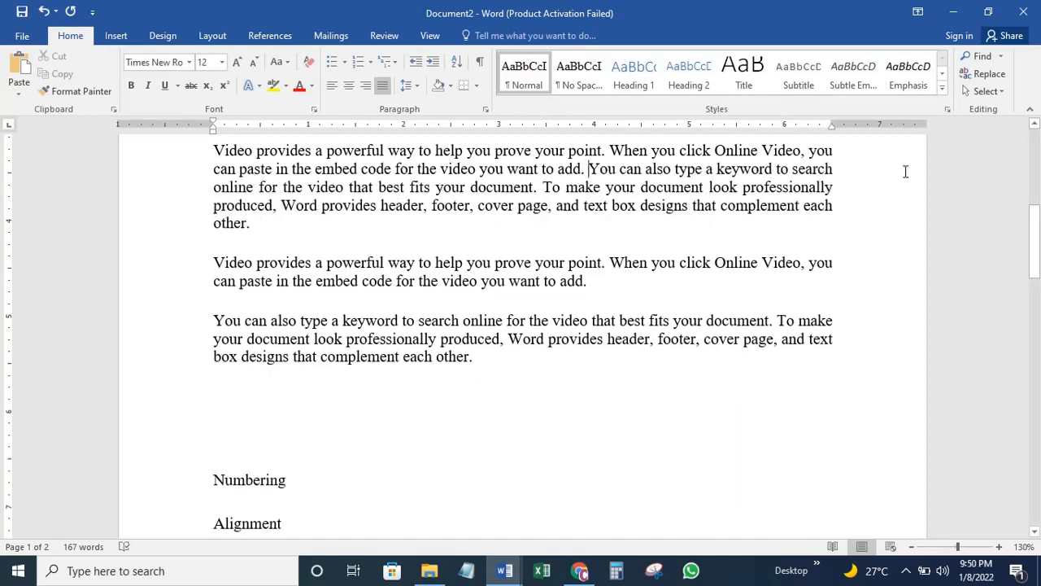
# Set the line spacing of all three sample paragraphs to 2.0
pyautogui.moveTo(1033, 241); pyautogui.dragTo(1033, 234)
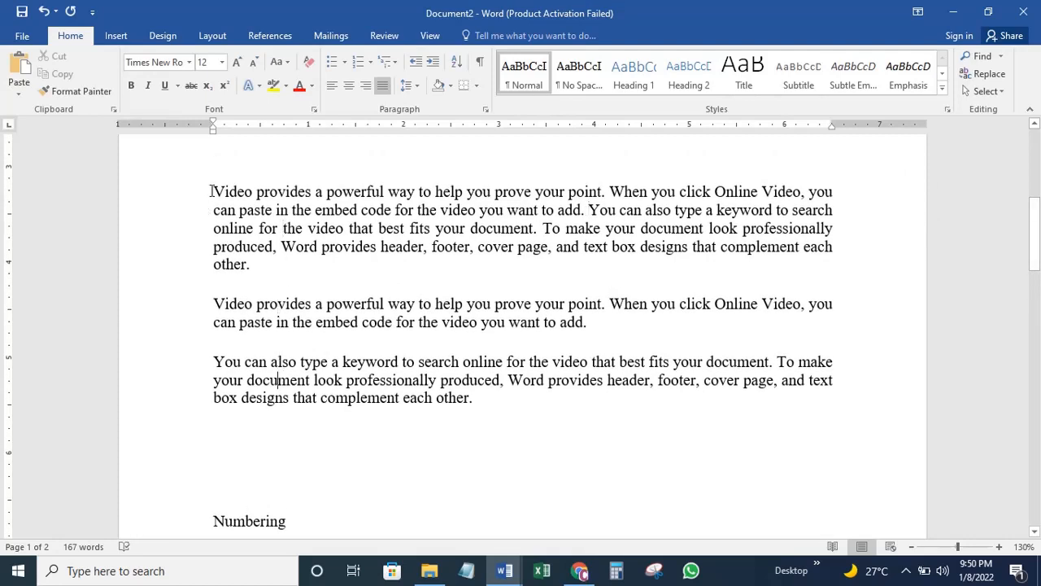
pyautogui.moveTo(211, 191); pyautogui.dragTo(227, 322)
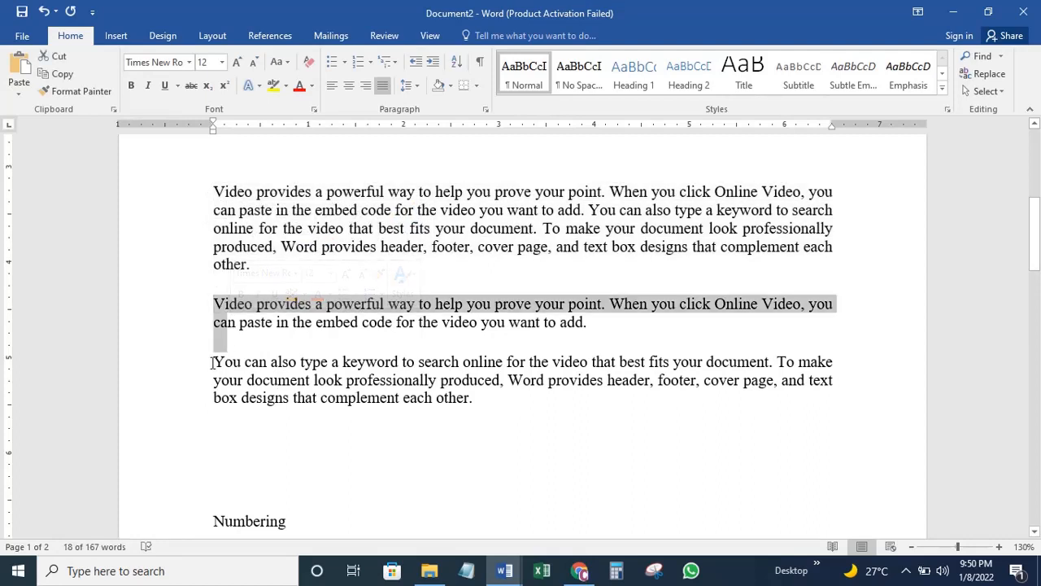
pyautogui.moveTo(211, 362); pyautogui.dragTo(239, 409)
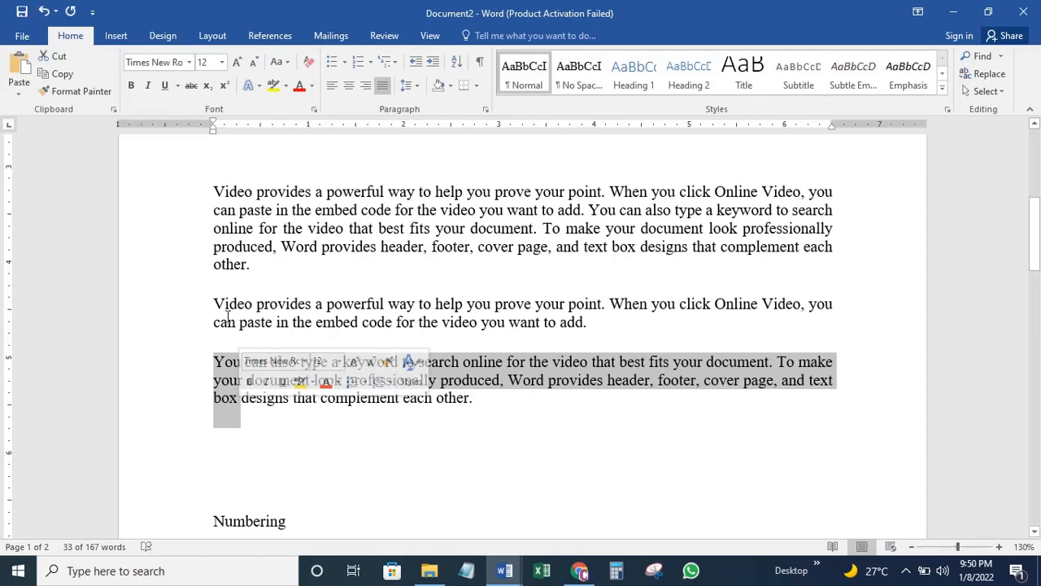
pyautogui.click(235, 342)
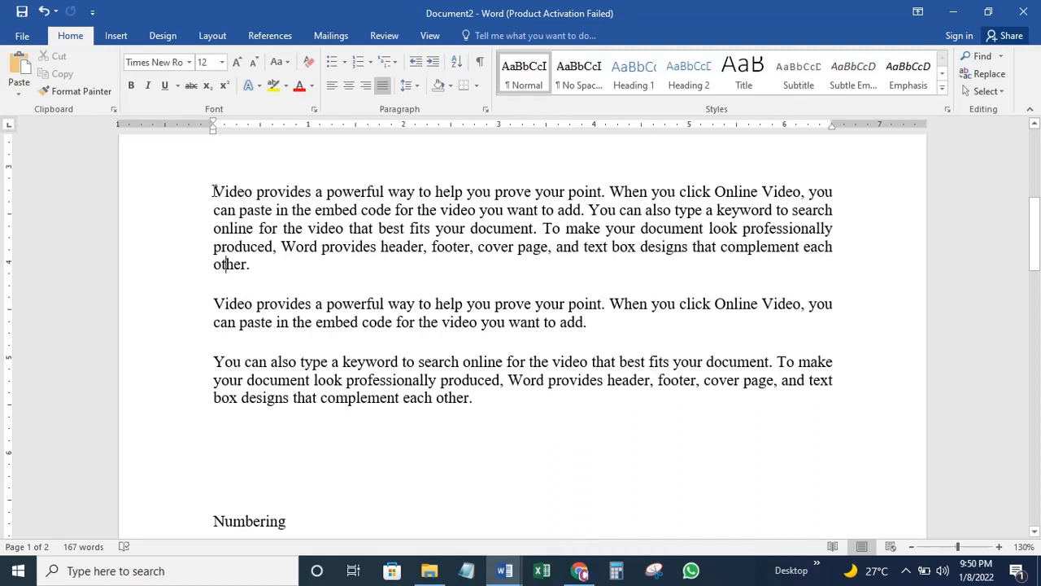
pyautogui.moveTo(213, 191); pyautogui.dragTo(479, 396)
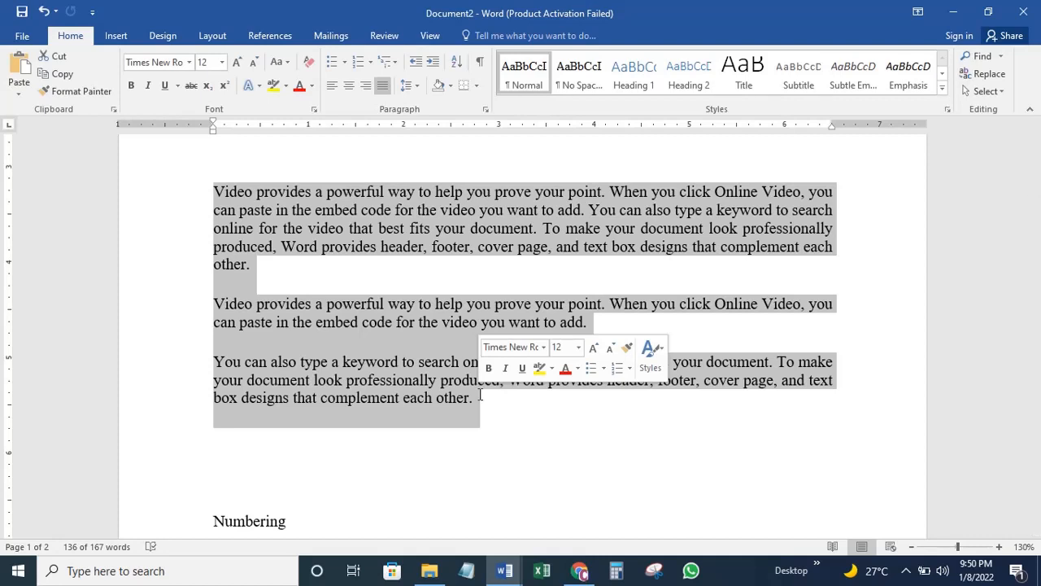
pyautogui.click(414, 86)
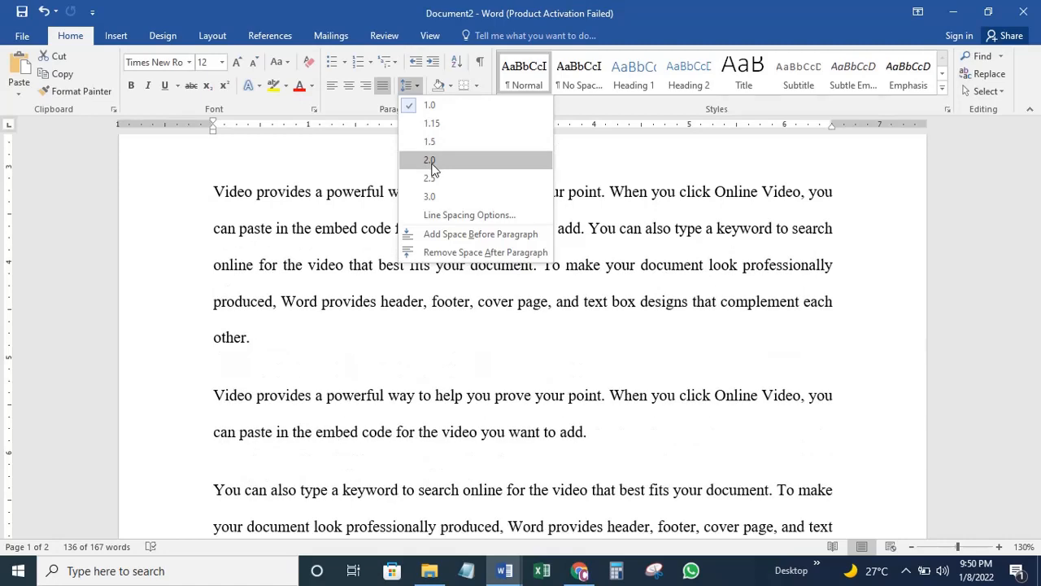
pyautogui.click(432, 165)
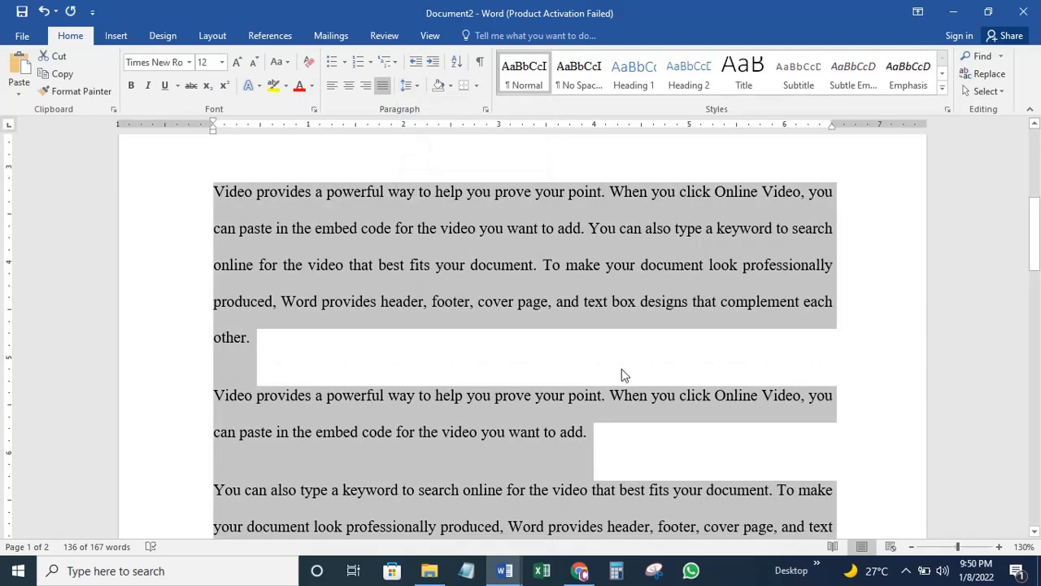
# Return the three sample paragraphs to a line spacing of 1.0
pyautogui.click(910, 546)
pyautogui.click(911, 547)
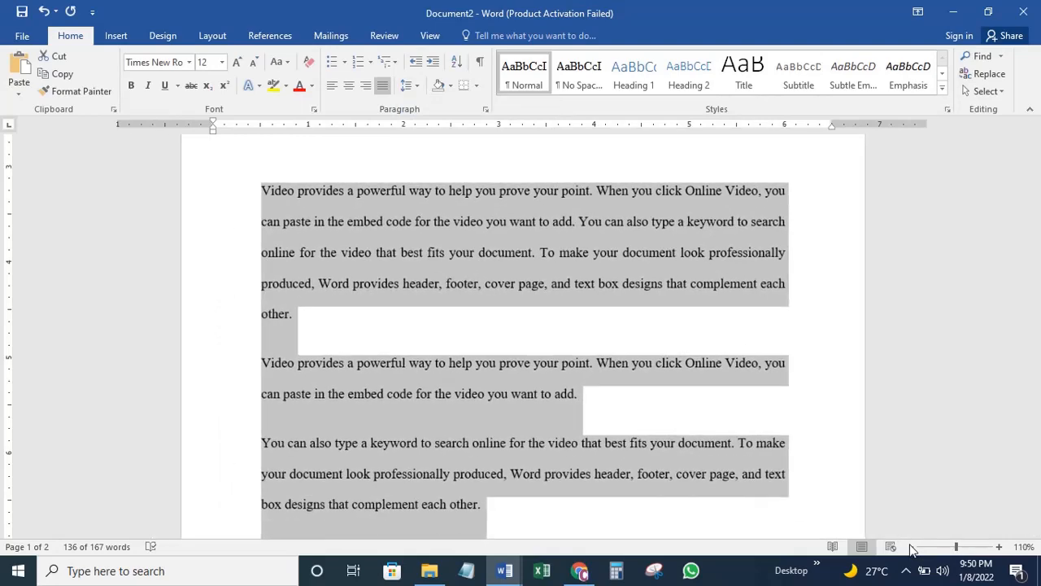
pyautogui.moveTo(1035, 265)
pyautogui.mouseDown()
pyautogui.moveTo(1038, 289)
pyautogui.moveTo(1038, 271)
pyautogui.mouseUp()
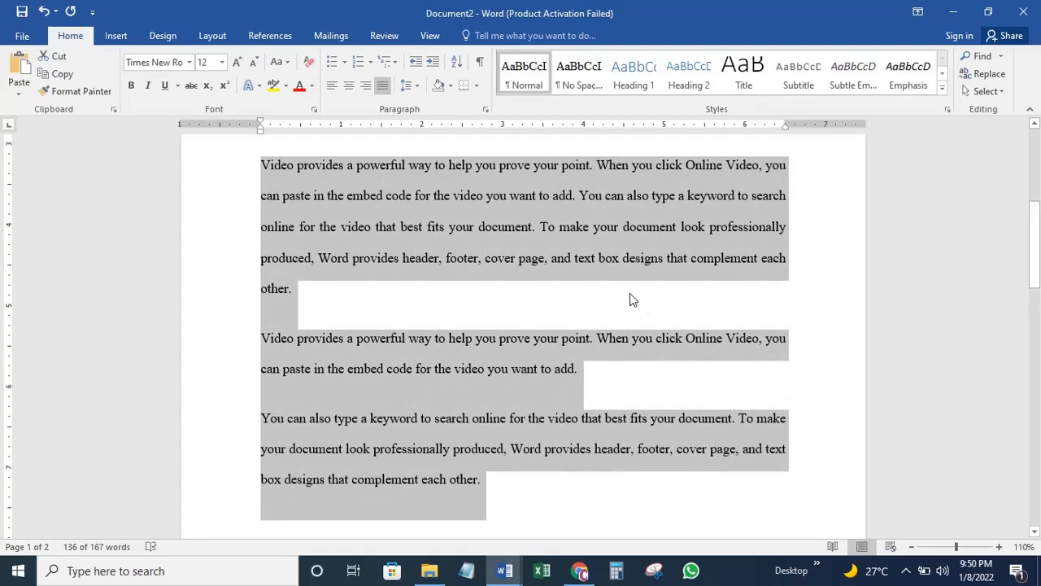
pyautogui.click(410, 82)
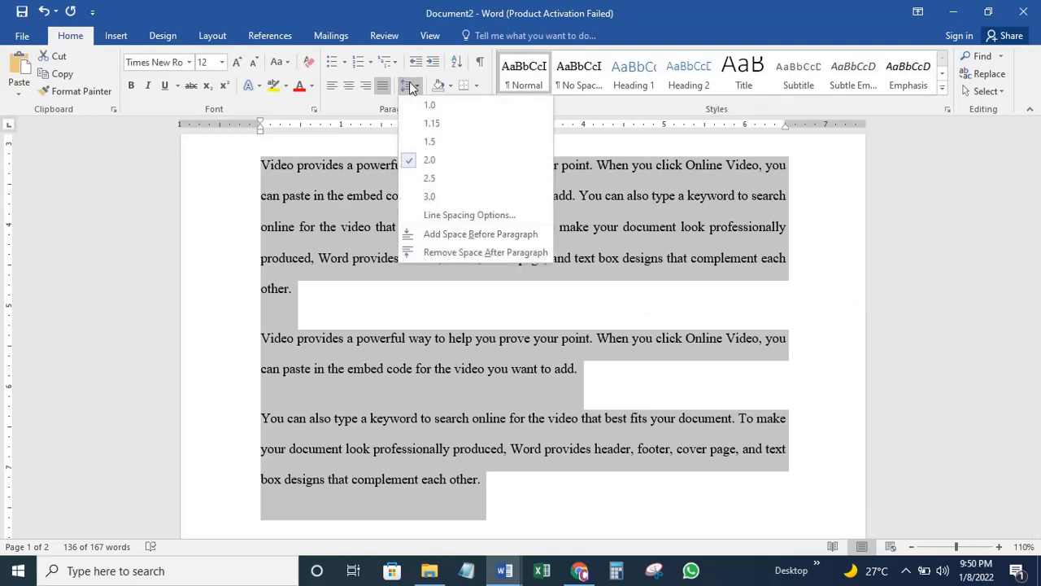
pyautogui.click(426, 105)
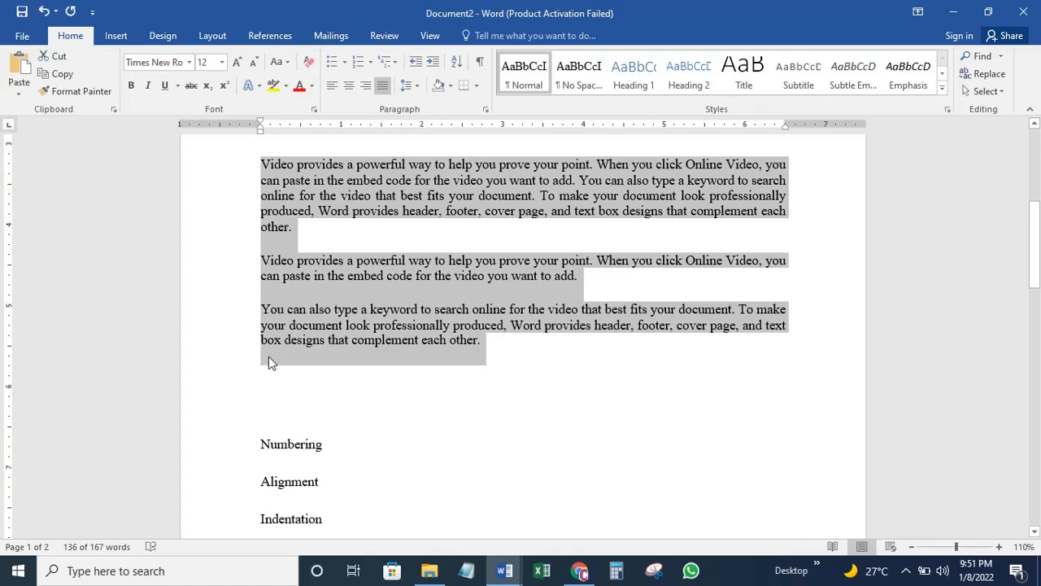
# Remove the space after each of the three sample paragraphs
pyautogui.click(415, 85)
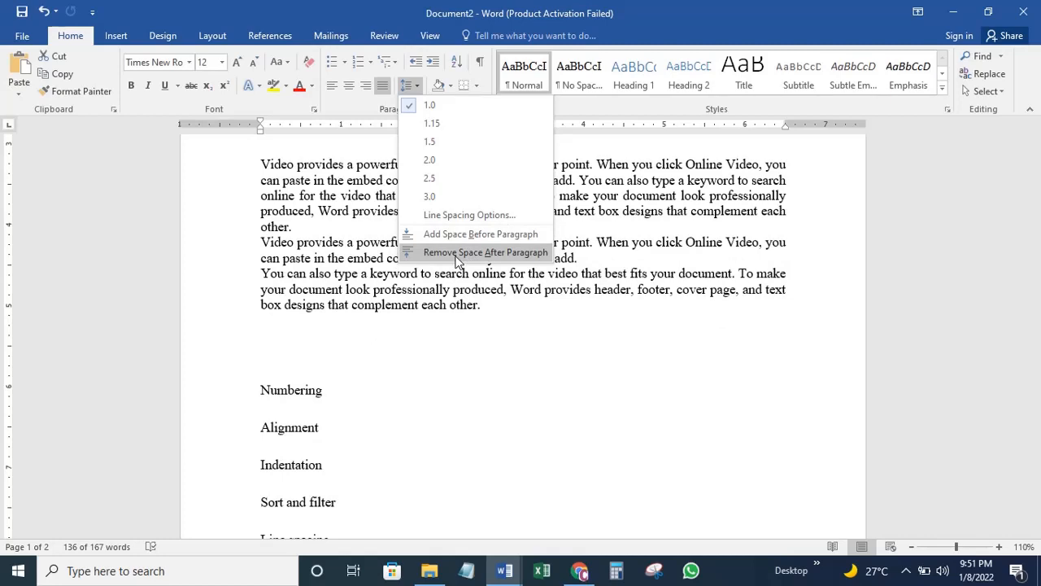
pyautogui.click(457, 253)
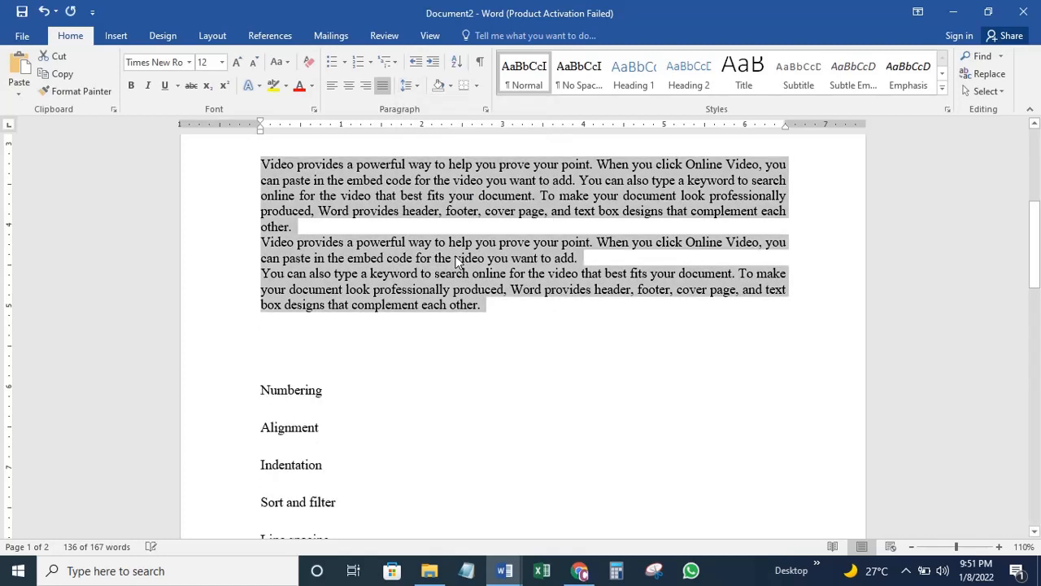
pyautogui.click(475, 321)
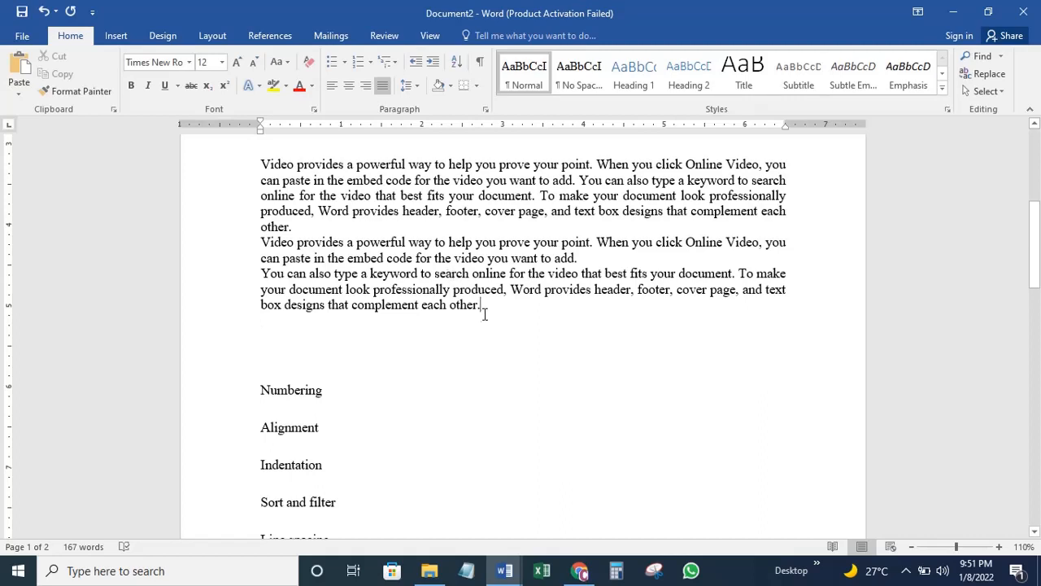
# Add space after each of the three sample paragraphs
pyautogui.moveTo(486, 307); pyautogui.dragTo(262, 163)
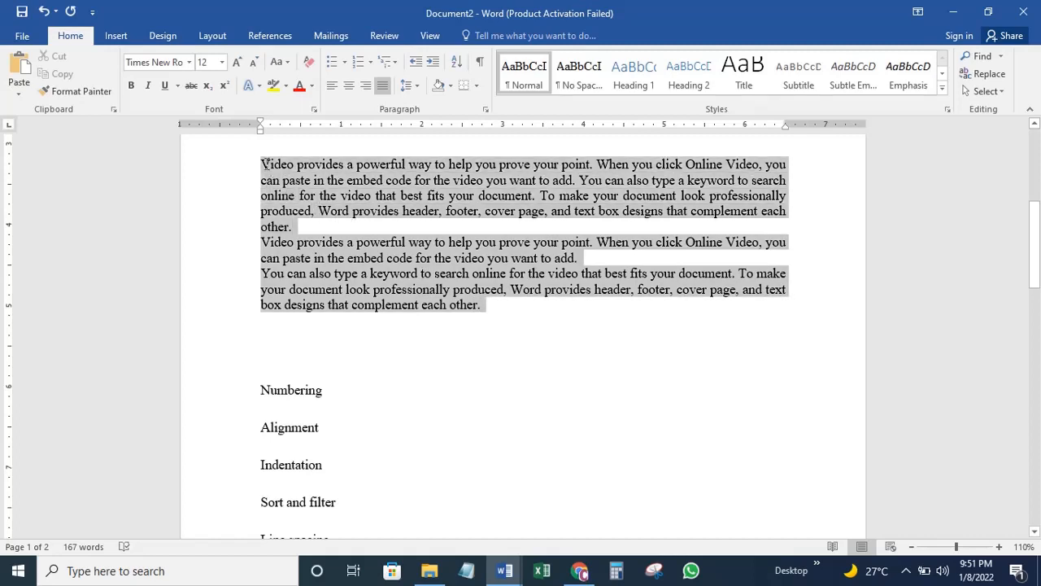
pyautogui.click(412, 89)
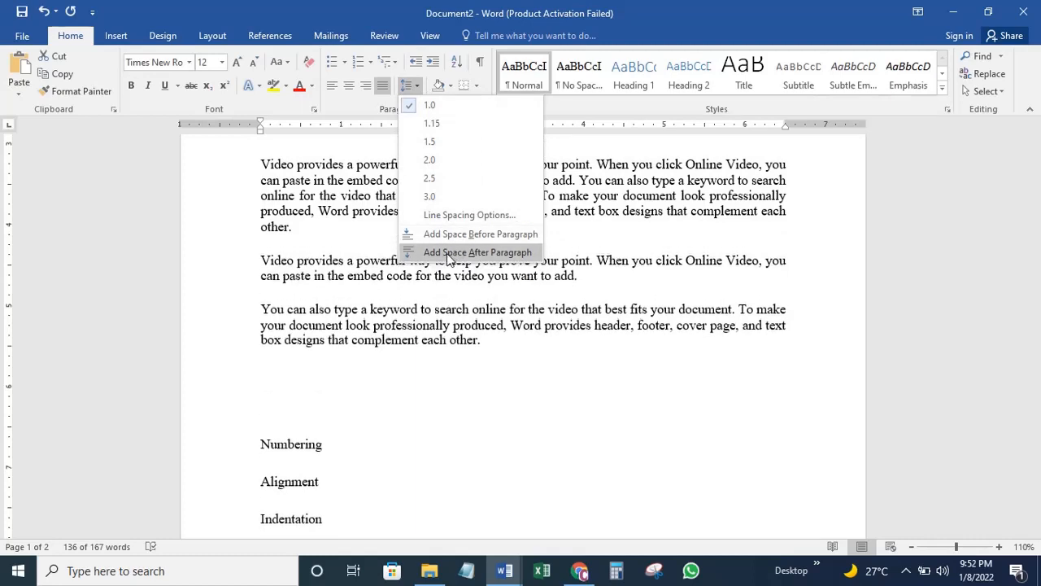
pyautogui.click(446, 253)
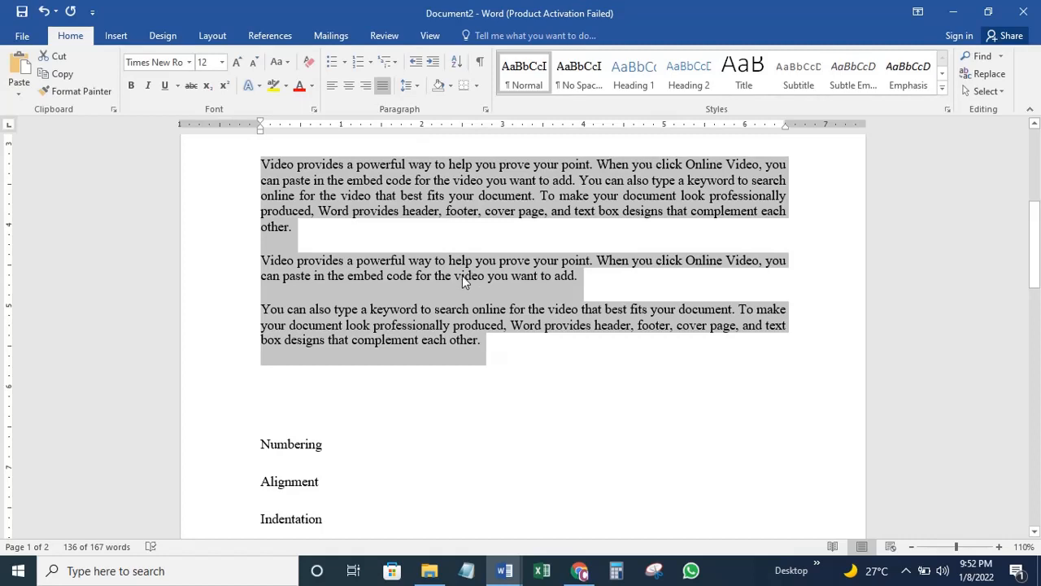
# Examine the alignment and outline level choices in the paragraph spacing options for the three sample paragraphs, then close without changes
pyautogui.click(413, 88)
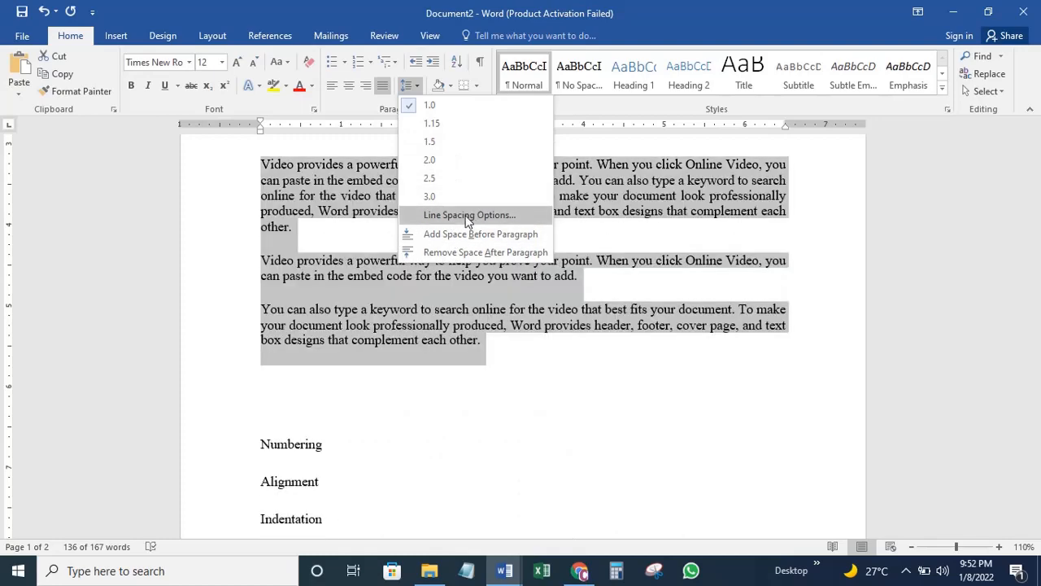
pyautogui.click(472, 215)
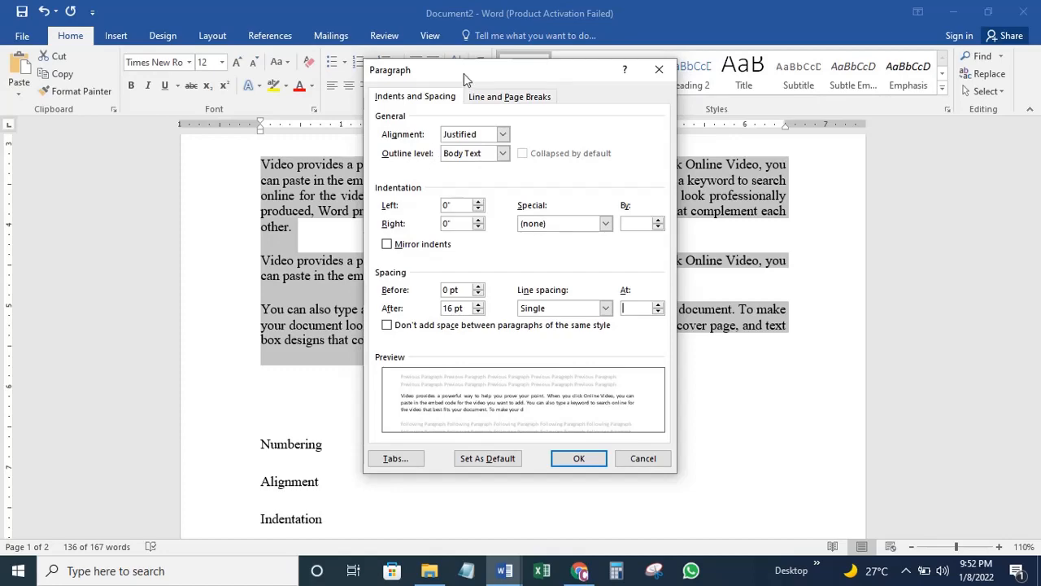
pyautogui.moveTo(458, 73); pyautogui.dragTo(567, 133)
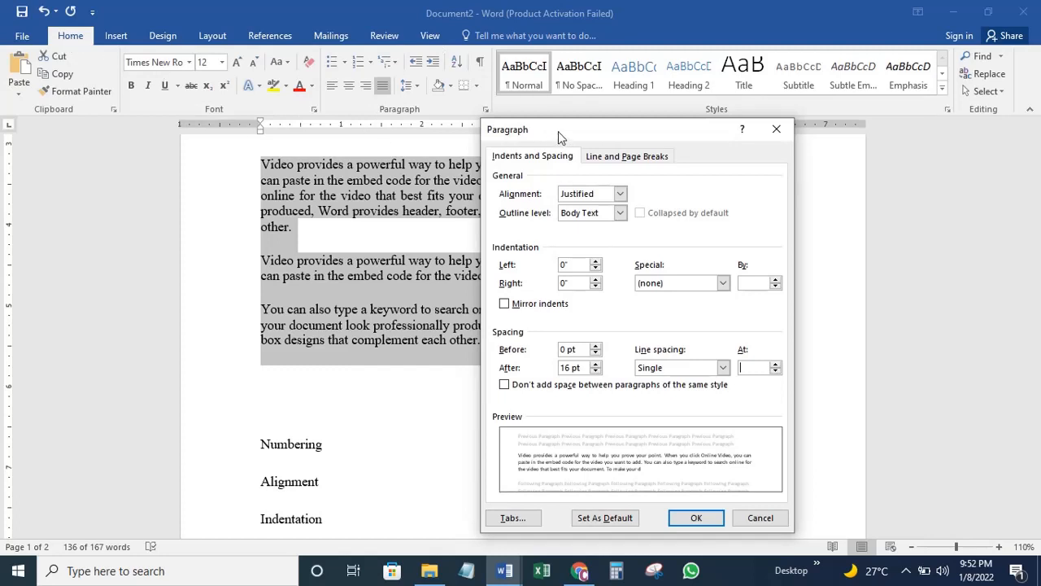
pyautogui.moveTo(580, 130); pyautogui.dragTo(531, 109)
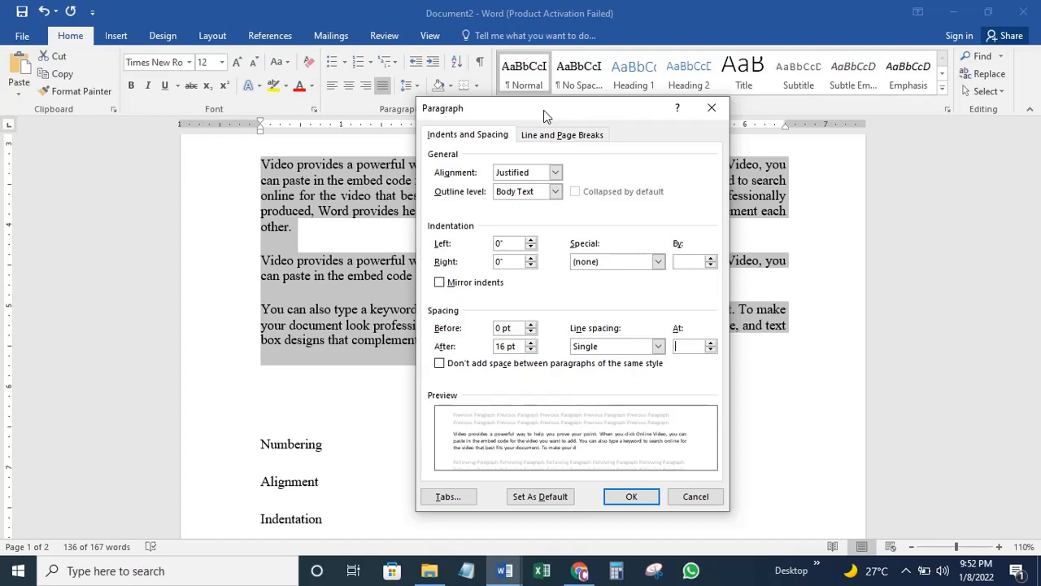
pyautogui.moveTo(560, 113); pyautogui.dragTo(545, 113)
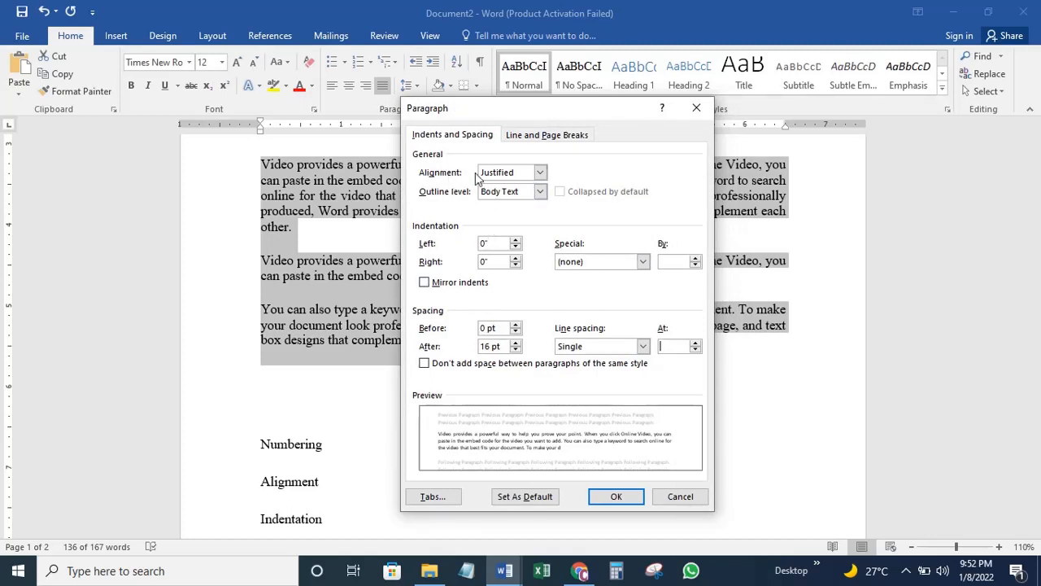
pyautogui.click(510, 179)
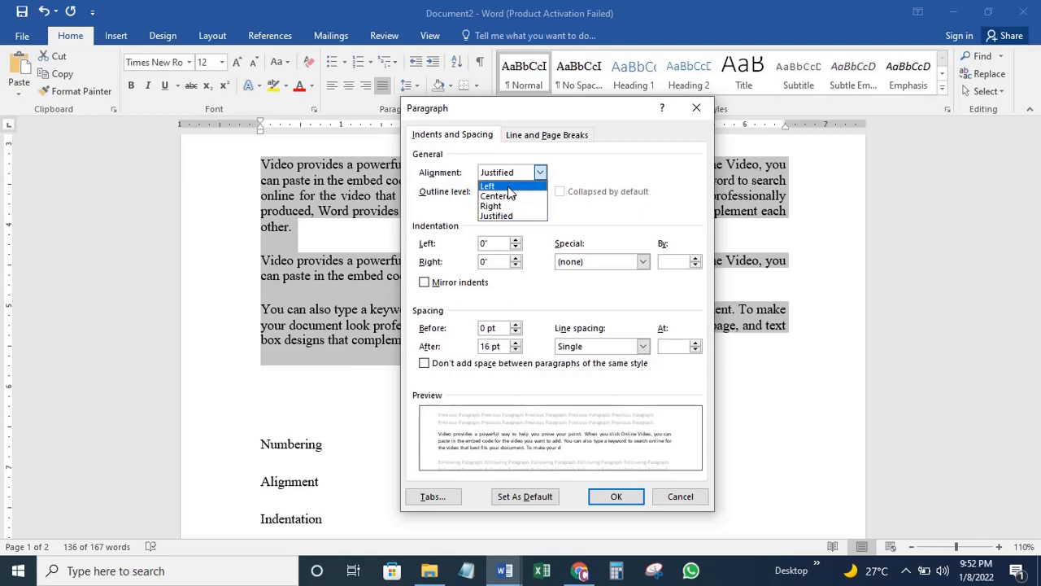
pyautogui.click(510, 172)
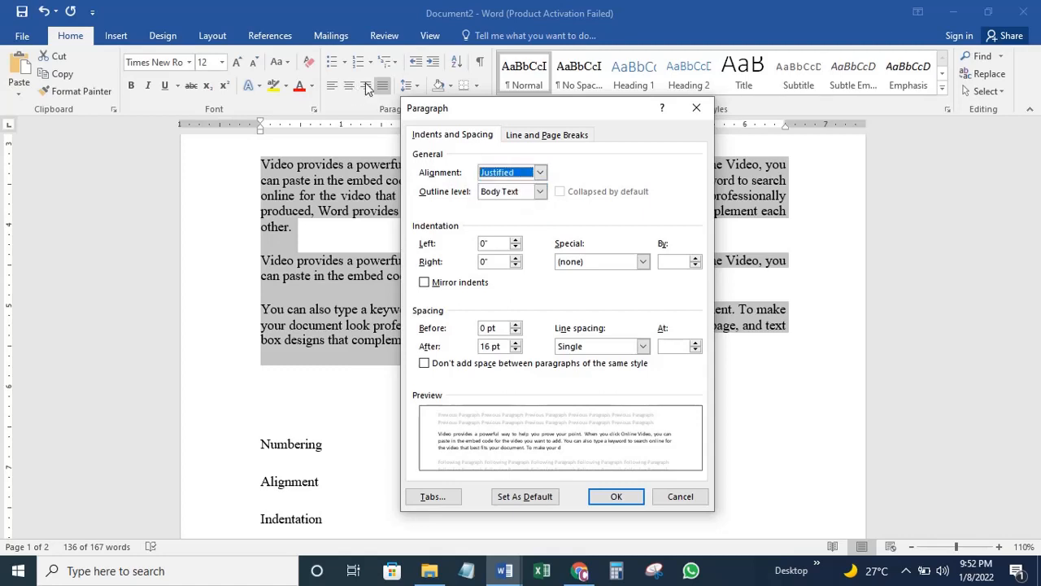
pyautogui.click(506, 193)
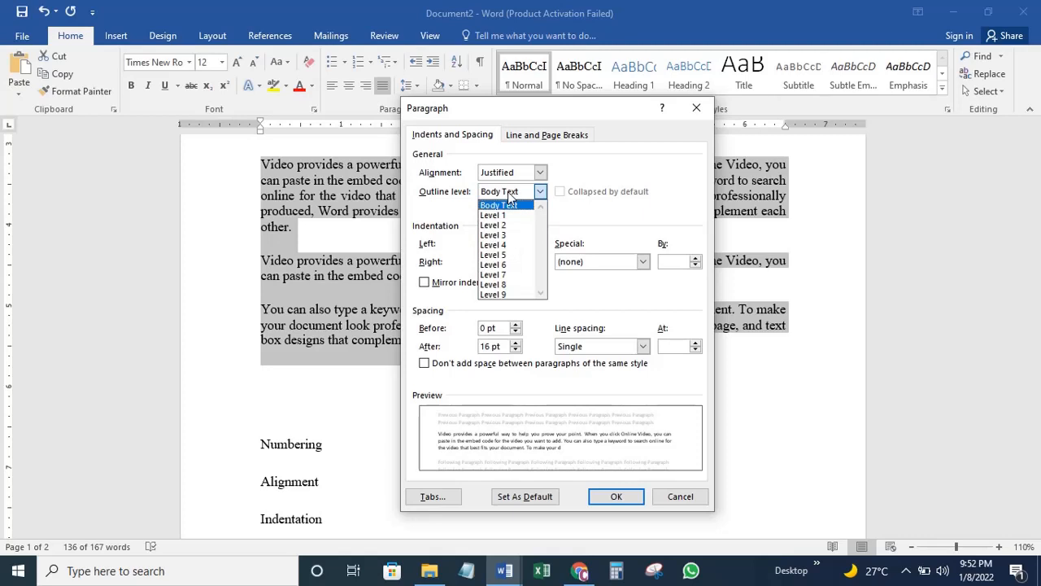
pyautogui.click(510, 196)
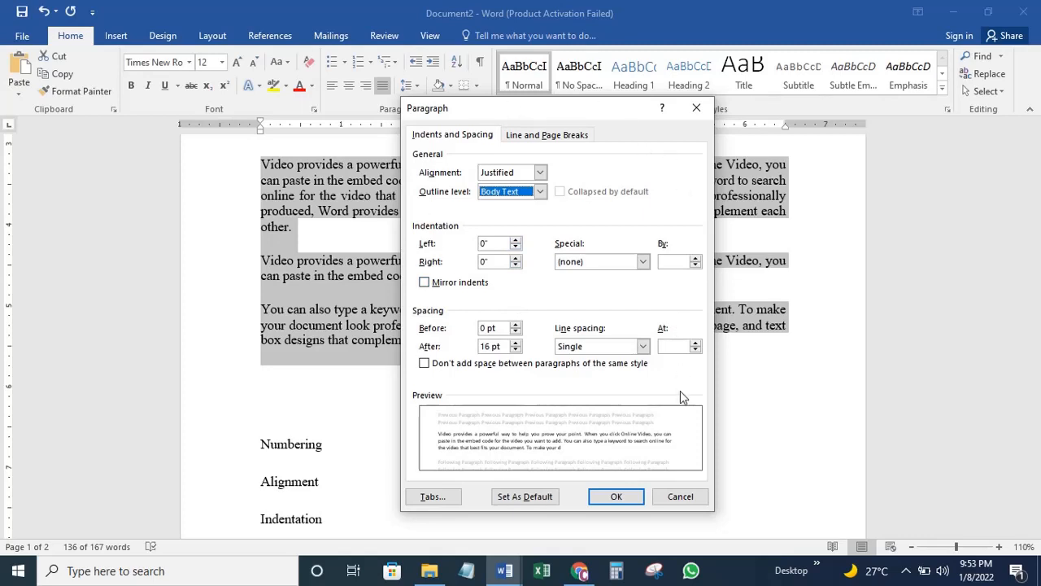
pyautogui.click(698, 109)
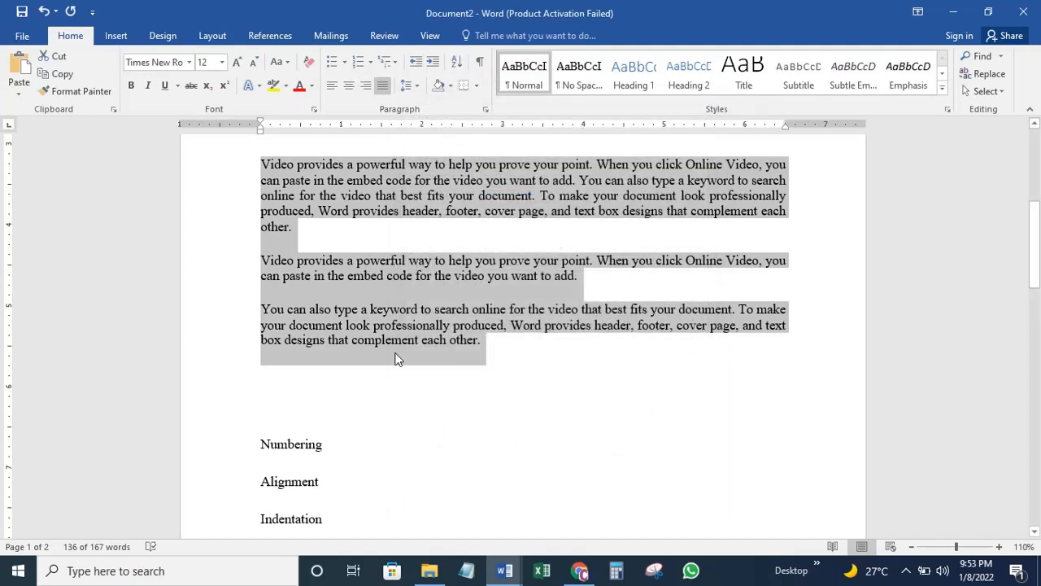
# Delete the blank line directly below the third sample paragraph
pyautogui.click(316, 365)
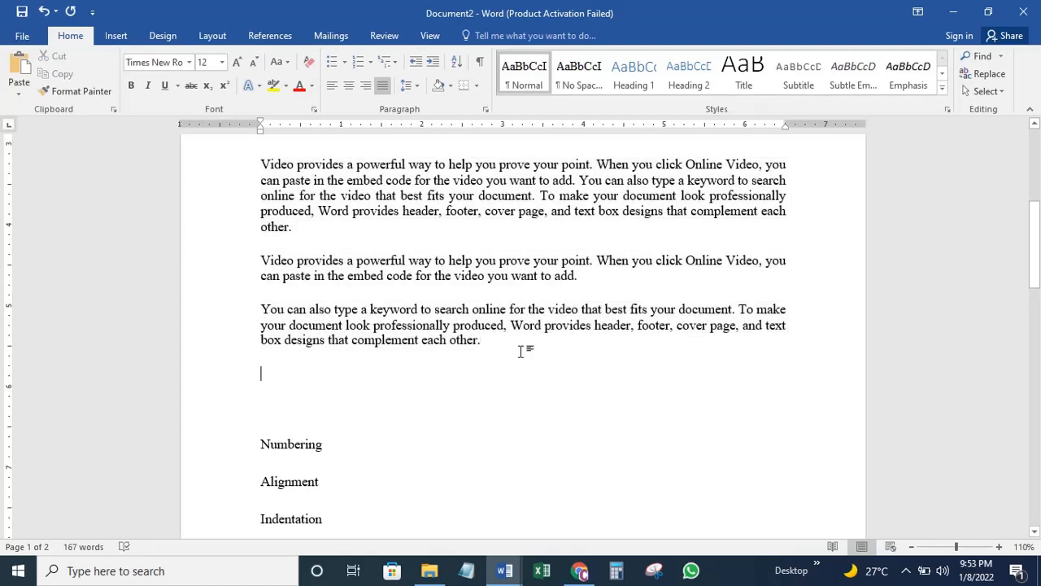
pyautogui.moveTo(1034, 232); pyautogui.dragTo(1035, 246)
pyautogui.press('Delete')
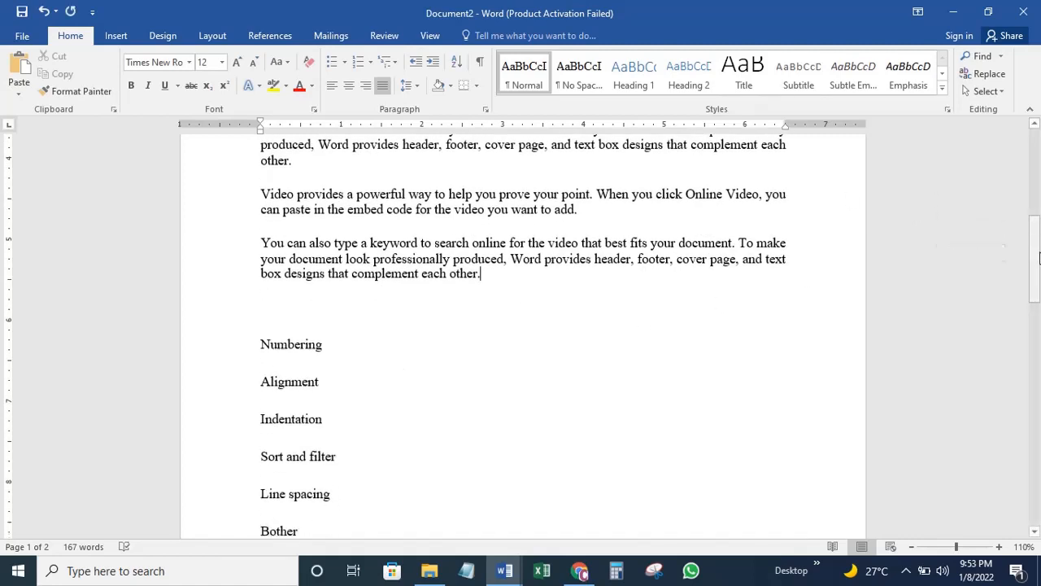
# Insert an extra blank line between the "Working with paragraph" title and the weekday list
pyautogui.moveTo(1034, 250); pyautogui.dragTo(1038, 145)
pyautogui.click(387, 286)
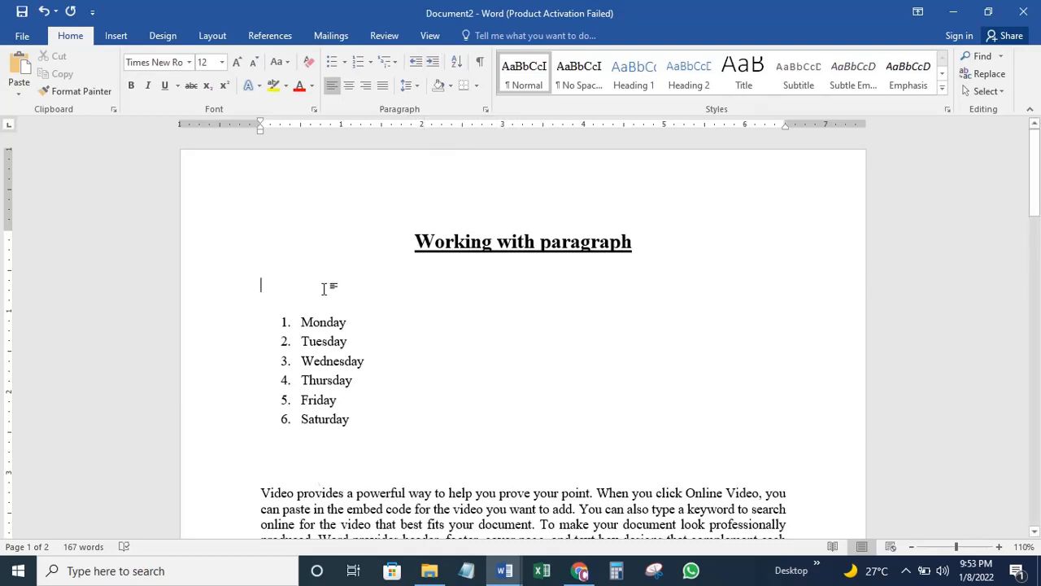
pyautogui.press('Return')
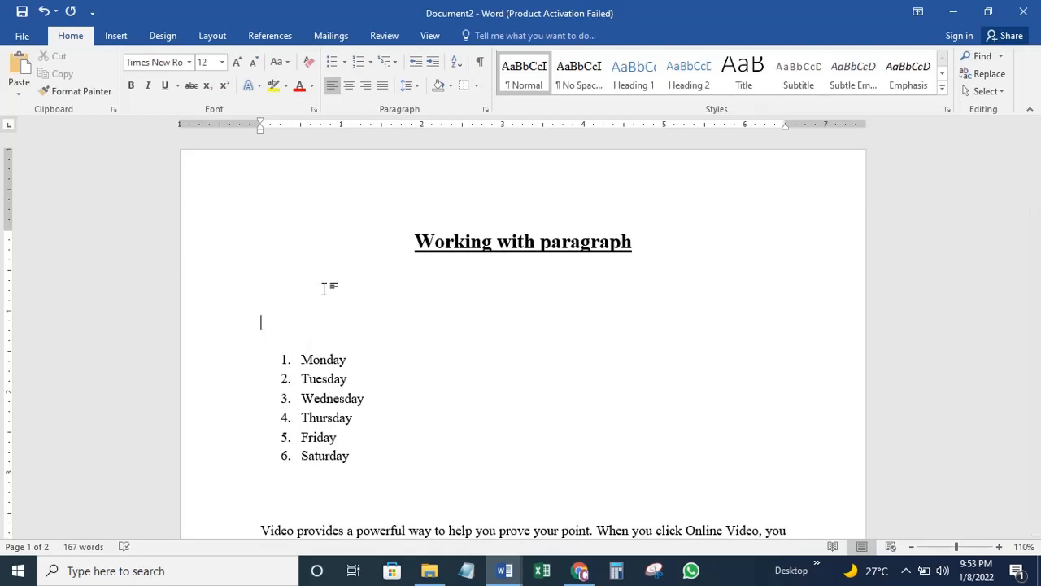
# Increase the indent of the new blank line repeatedly until it reaches the right margin
pyautogui.click(432, 63)
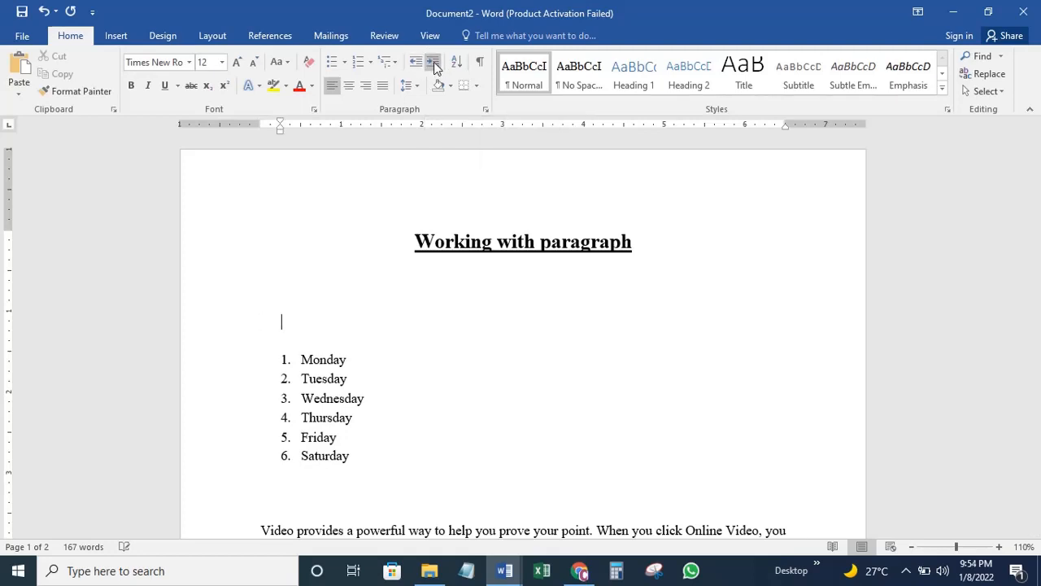
pyautogui.click(433, 63)
pyautogui.click(432, 63)
pyautogui.click(432, 63)
pyautogui.click(433, 62)
pyautogui.click(433, 63)
pyautogui.click(432, 62)
pyautogui.click(433, 63)
pyautogui.click(433, 63)
pyautogui.click(433, 62)
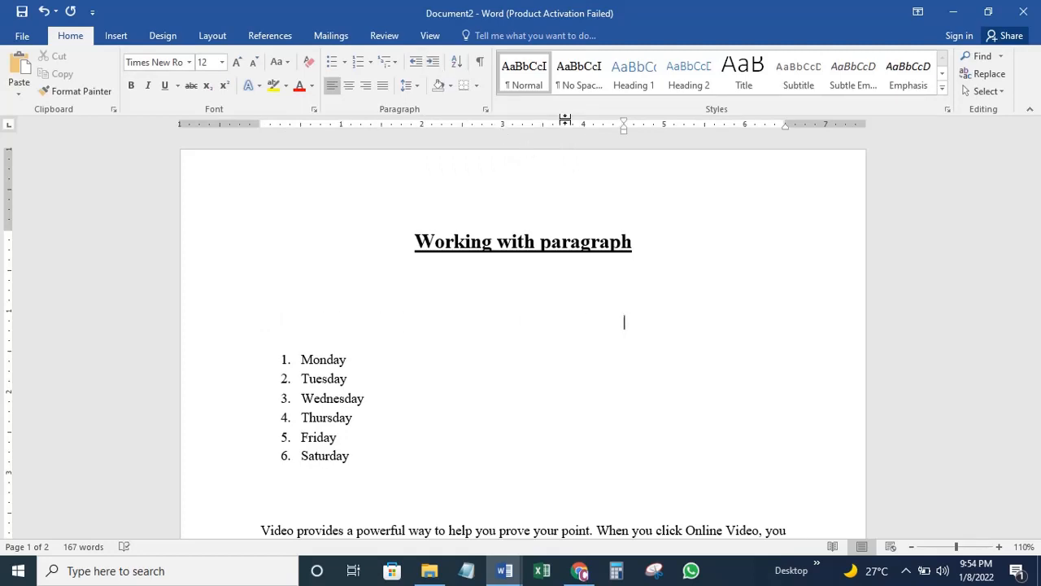
pyautogui.click(433, 63)
pyautogui.click(433, 63)
pyautogui.click(433, 63)
pyautogui.click(432, 63)
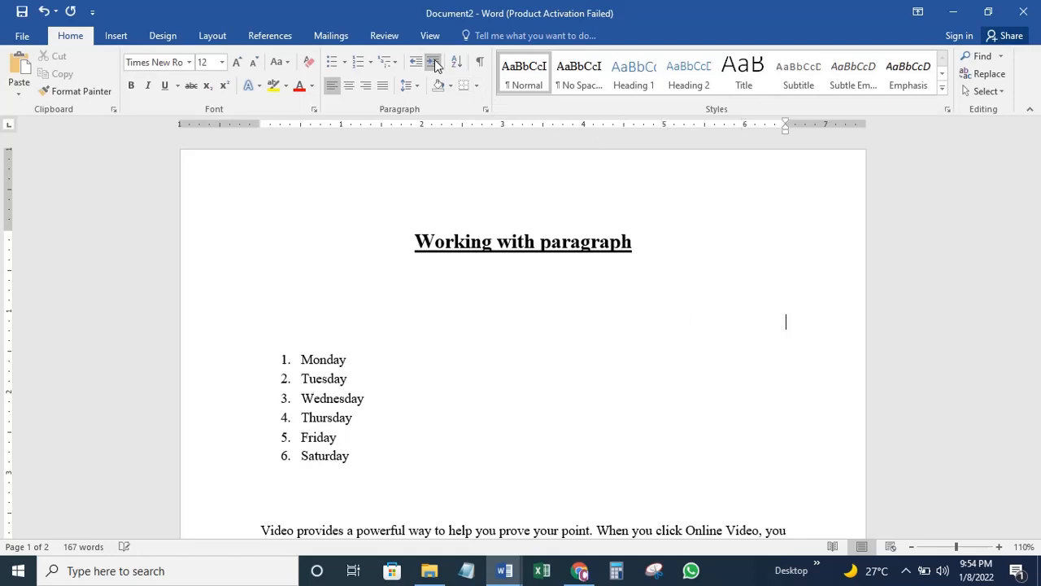
pyautogui.click(433, 63)
# Decrease the blank line's indent repeatedly until it is back at the left margin
pyautogui.click(415, 63)
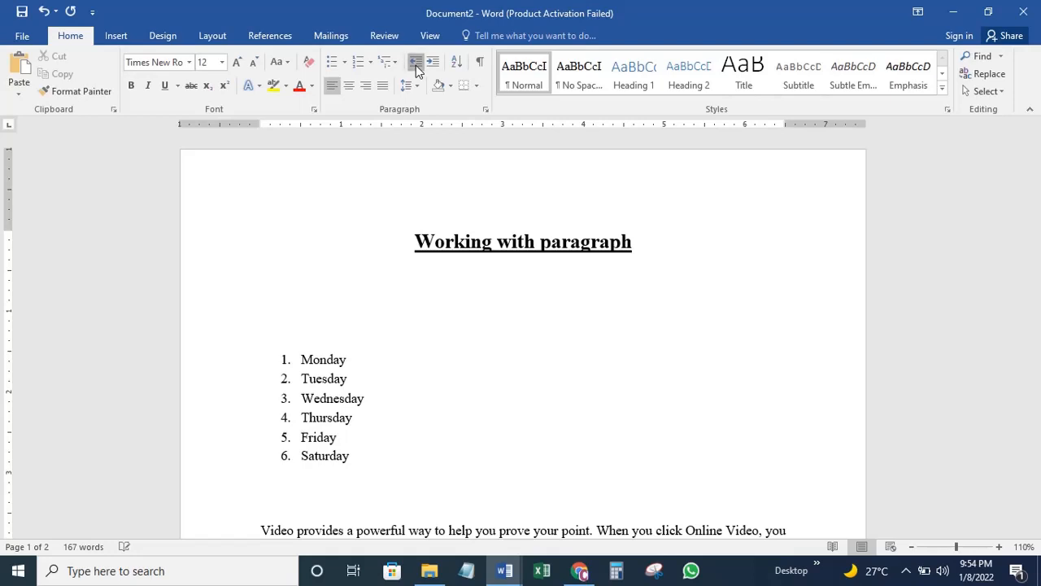
pyautogui.click(415, 63)
pyautogui.click(415, 63)
pyautogui.doubleClick(416, 63)
pyautogui.click(416, 63)
pyautogui.click(416, 63)
pyautogui.click(415, 62)
pyautogui.click(415, 62)
pyautogui.click(415, 62)
pyautogui.click(416, 63)
pyautogui.click(415, 62)
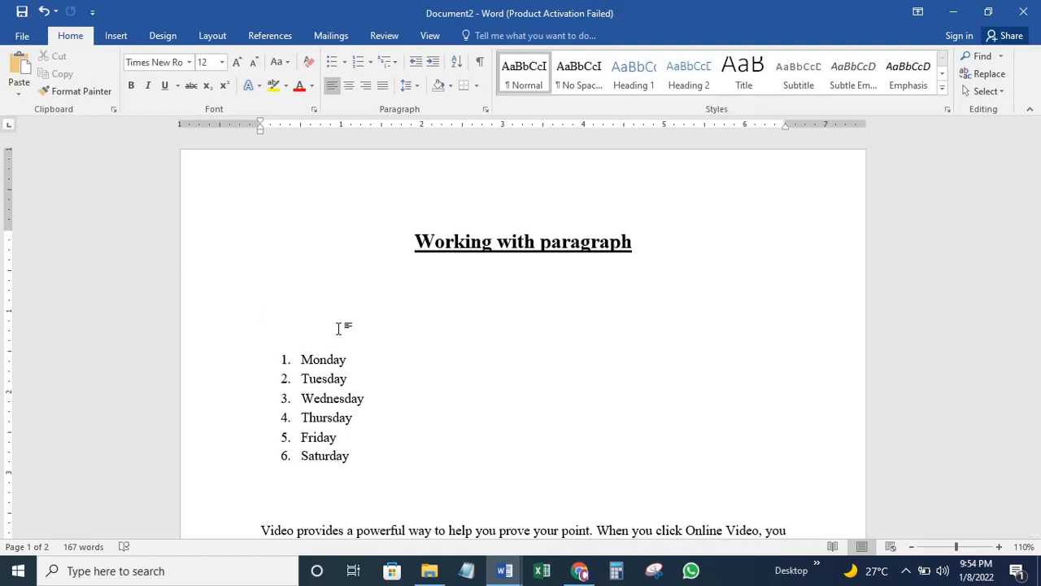
# Insert a run of tab characters in the blank line until it wraps onto another line
pyautogui.press('Tab')
pyautogui.press('Tab')
pyautogui.press('Tab')
pyautogui.press('Tab')
pyautogui.press('Tab')
pyautogui.press('Tab')
pyautogui.press('Tab')
pyautogui.press('Tab')
pyautogui.press('Tab')
pyautogui.press('Tab')
pyautogui.press('Tab')
pyautogui.press('Tab')
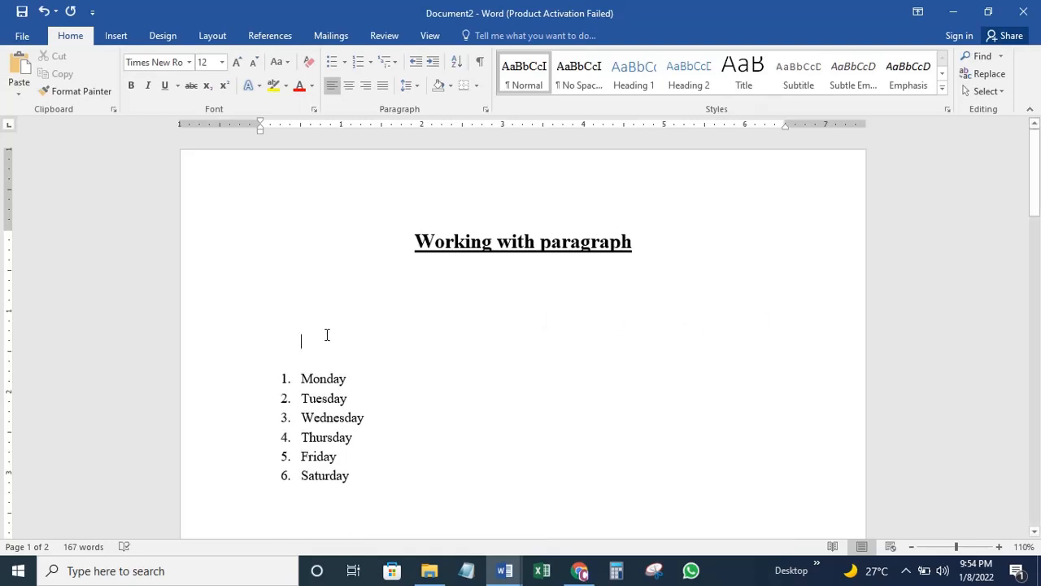
# Remove all the tab characters from the blank line above the weekday list
pyautogui.press('BackSpace')
pyautogui.press('BackSpace')
pyautogui.press('BackSpace')
pyautogui.press('BackSpace')
pyautogui.press('BackSpace')
pyautogui.press('BackSpace')
pyautogui.press('BackSpace')
pyautogui.press('BackSpace')
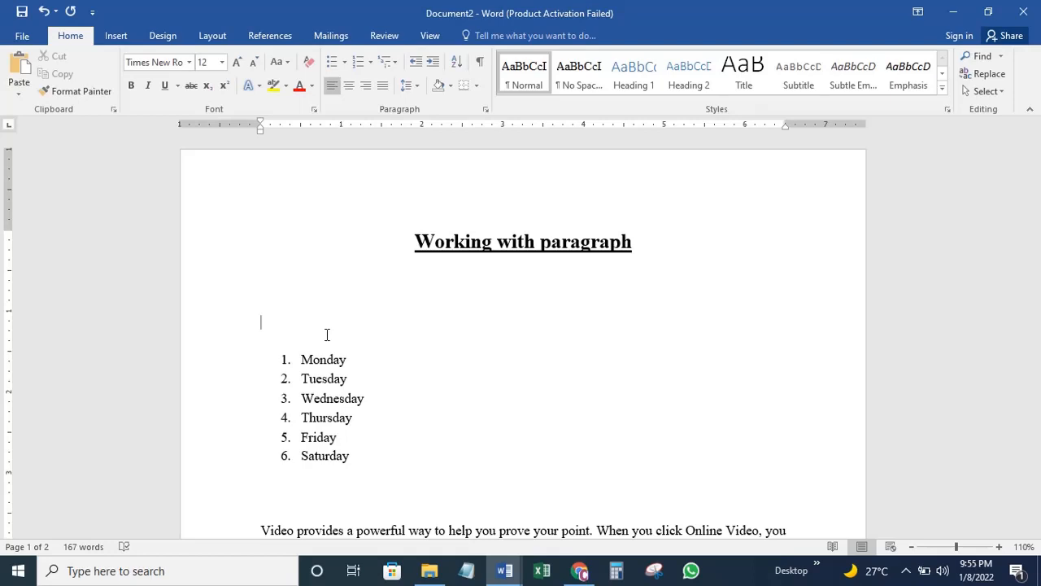
# Enter the line "List of items and theire prices" above the weekday list
pyautogui.write('List of itesm')
pyautogui.press('BackSpace')
pyautogui.press('BackSpace')
pyautogui.write('m')
pyautogui.press('BackSpace')
pyautogui.write('s and theire prices')
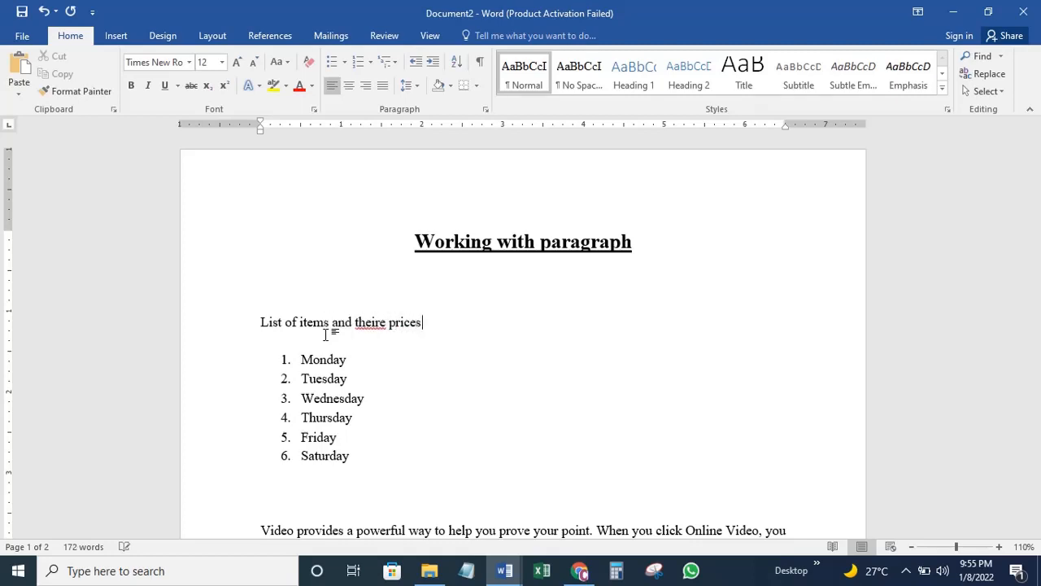
# Correct "theire" to "their" with the spelling suggestion and start a new line below the sentence
pyautogui.press('Up')
pyautogui.rightClick(379, 329)
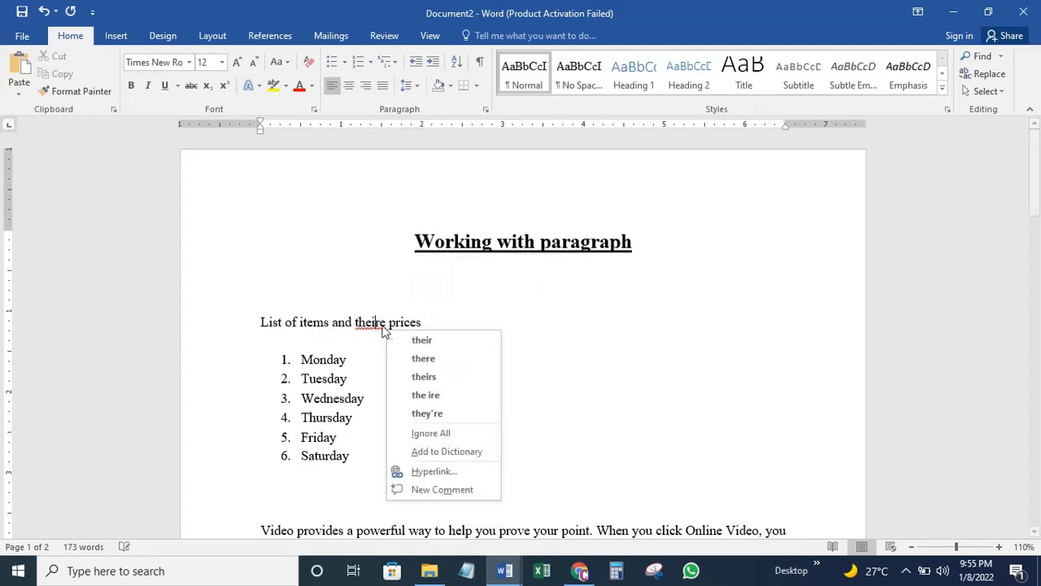
pyautogui.click(411, 339)
pyautogui.click(423, 324)
pyautogui.press('Return')
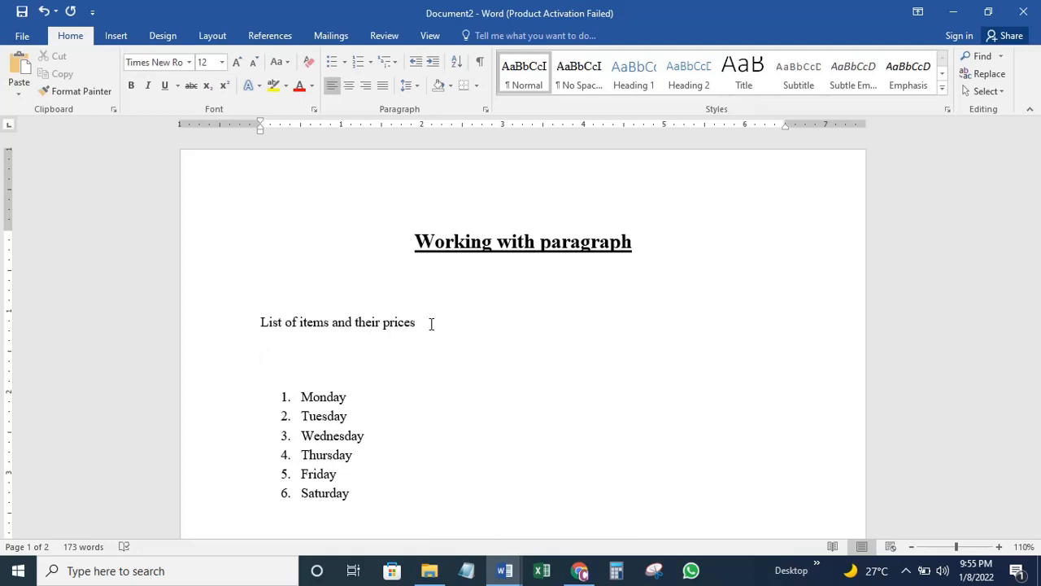
# Enter the heading "Items" and, four tab stops further along the same line, the heading "amount"
pyautogui.write('Sho')
pyautogui.press('BackSpace')
pyautogui.press('BackSpace')
pyautogui.press('BackSpace')
pyautogui.write('Items')
pyautogui.press('Tab')
pyautogui.press('Tab')
pyautogui.press('Tab')
pyautogui.press('Tab')
pyautogui.write('amount')
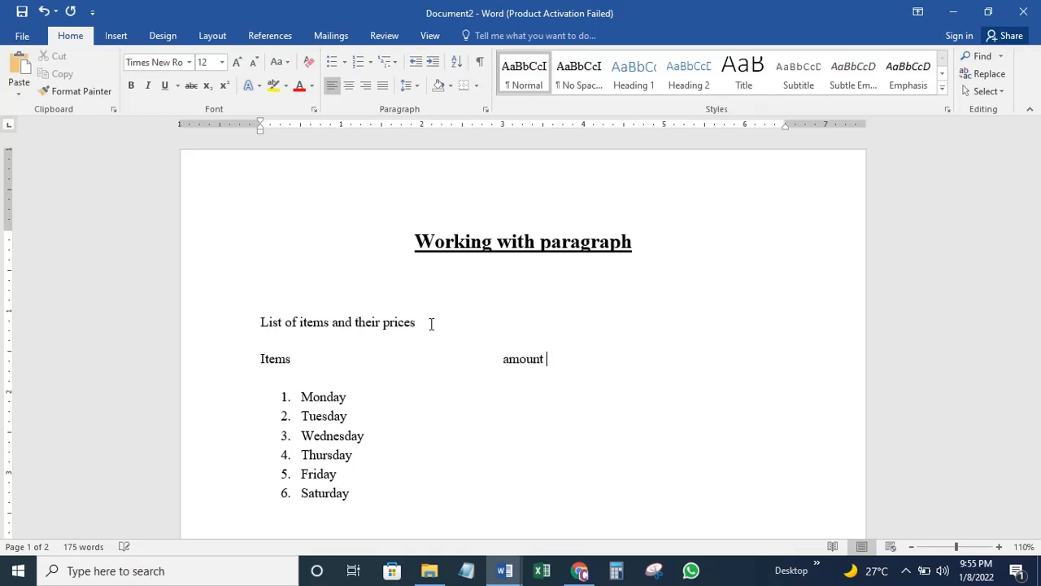
# Replace the second heading with the capitalised "Amount" and start a new line
pyautogui.press('BackSpace')
pyautogui.press('BackSpace')
pyautogui.press('BackSpace')
pyautogui.press('BackSpace')
pyautogui.press('BackSpace')
pyautogui.press('BackSpace')
pyautogui.write('amou')
pyautogui.press('BackSpace')
pyautogui.press('BackSpace')
pyautogui.press('BackSpace')
pyautogui.press('BackSpace')
pyautogui.write('Amount')
pyautogui.press('Return')
# Add a row with the item "Yam" and the amount 870 tabbed under the Amount heading
pyautogui.write('\\')
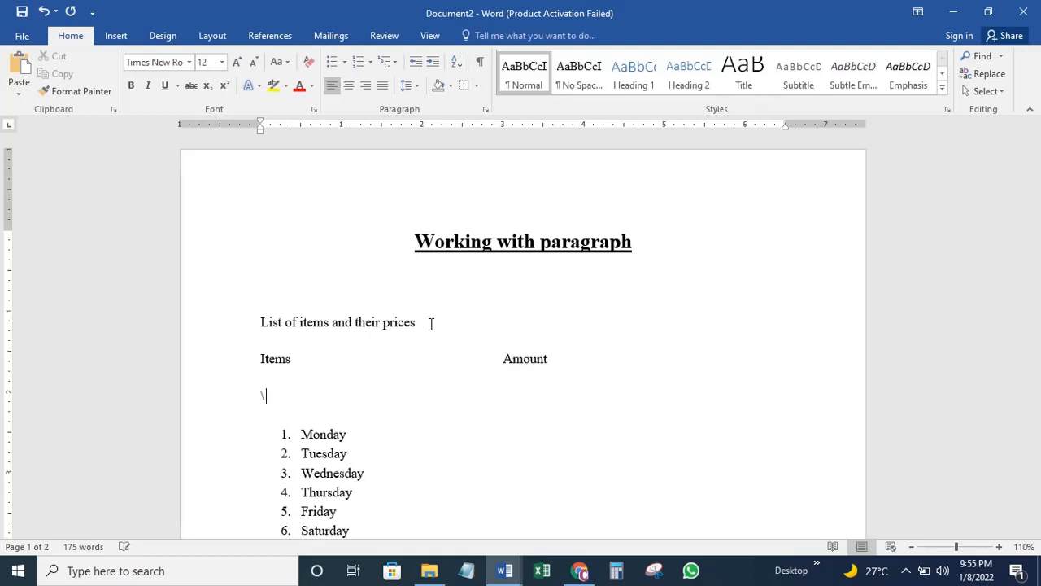
pyautogui.press('BackSpace')
pyautogui.write('Yam')
pyautogui.press('Tab')
pyautogui.press('Tab')
pyautogui.press('Tab')
pyautogui.press('Tab')
pyautogui.write('870')
pyautogui.press('Return')
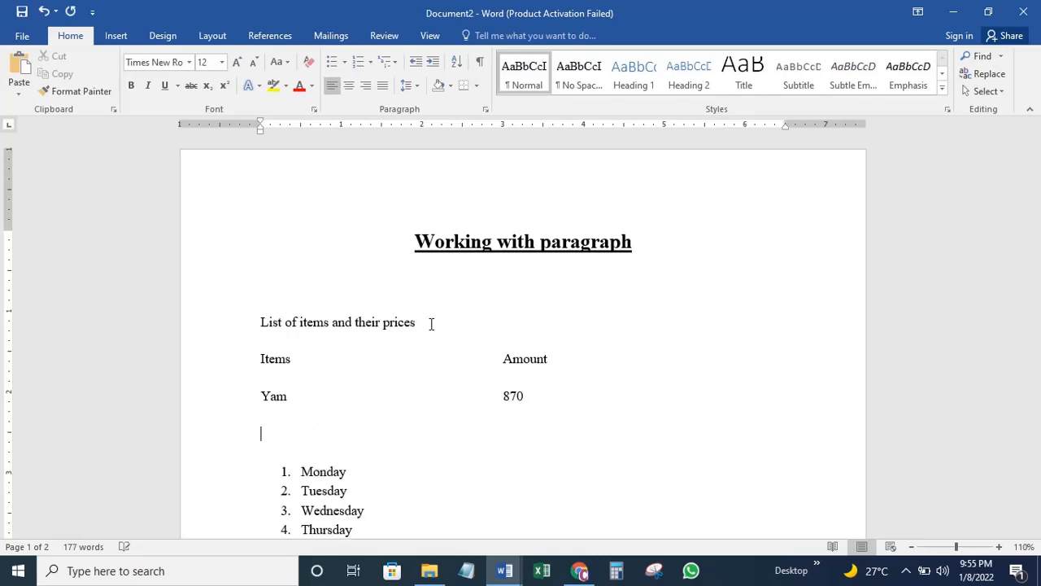
# Add a row with the item "Goat" and the amount 896, keeping the row at the left margin
pyautogui.write('Goate')
pyautogui.press('BackSpace')
pyautogui.press('Tab')
pyautogui.press('Tab')
pyautogui.press('Tab')
pyautogui.press('Tab')
pyautogui.press('Tab')
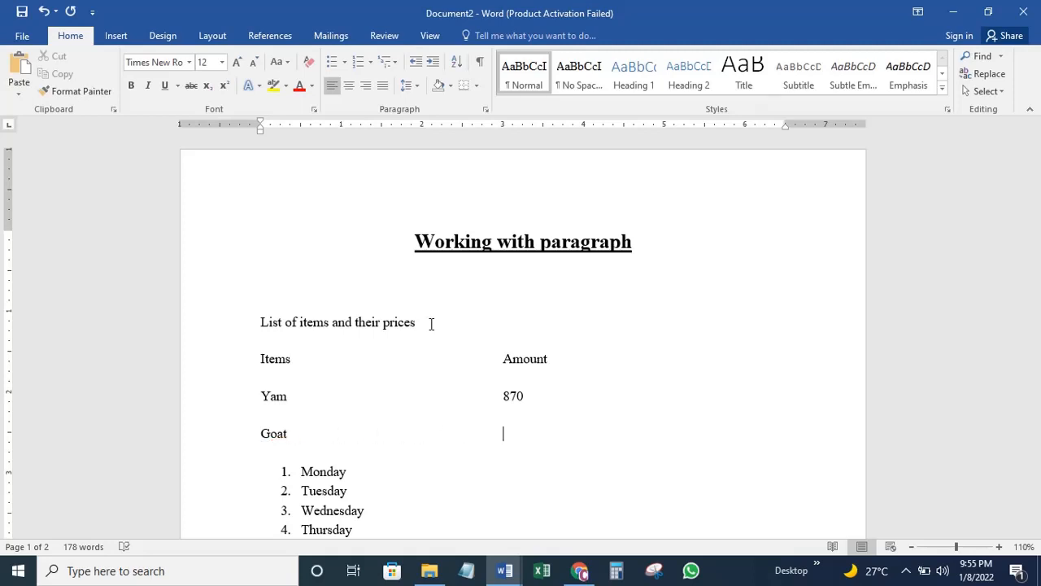
pyautogui.click(431, 65)
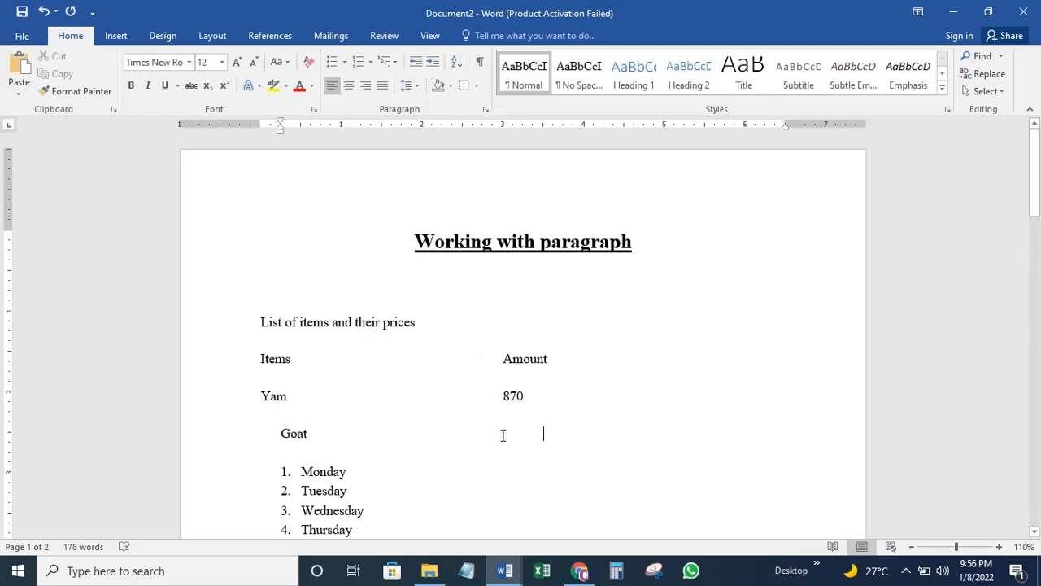
pyautogui.hotkey('ctrl', 'z')
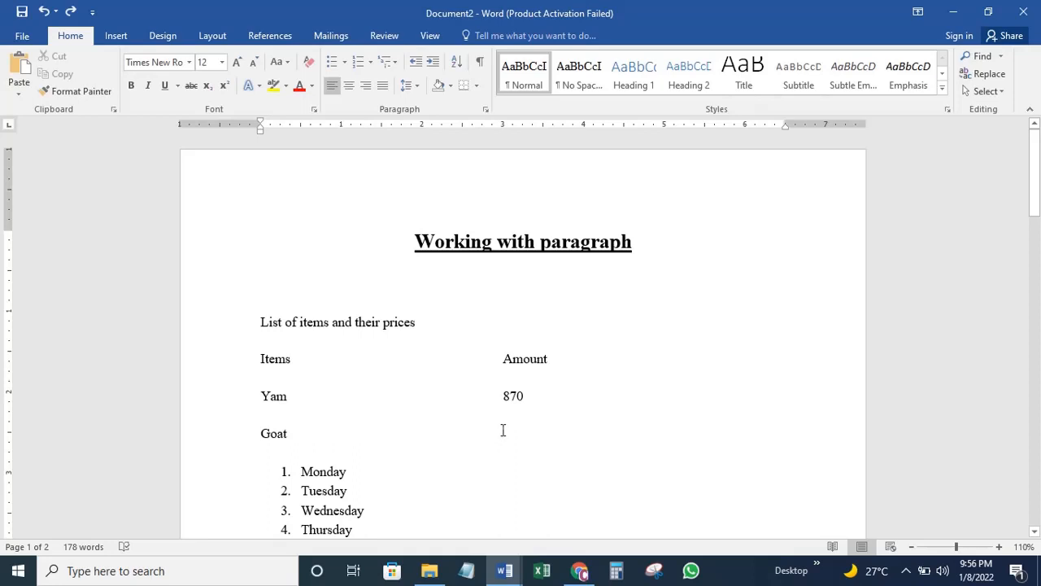
pyautogui.write('896')
pyautogui.press('Return')
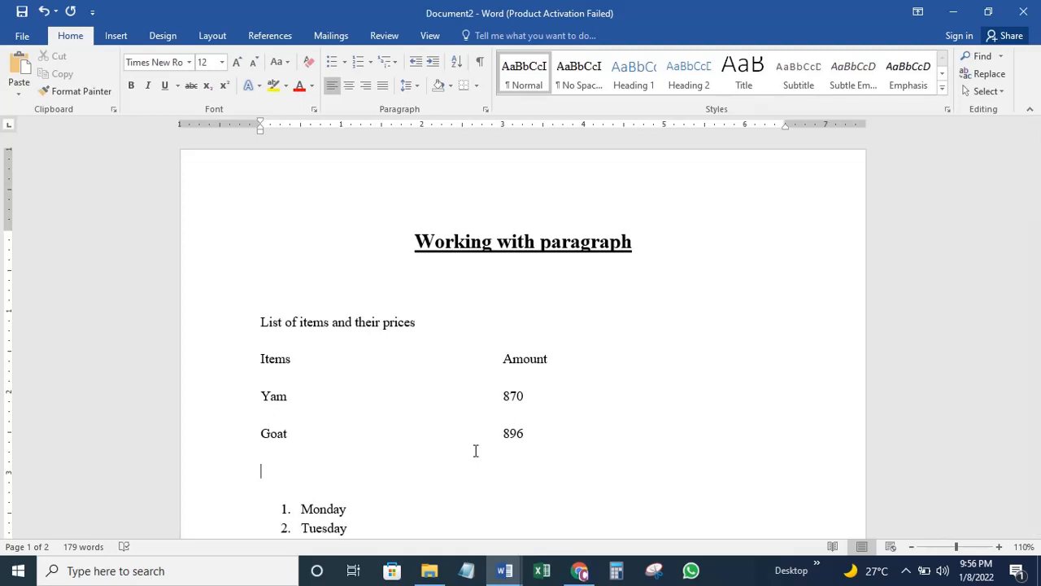
# Add a row with the item "Phone" and the amount 787 lined up under the Amount heading
pyautogui.write('Phone')
pyautogui.press('BackSpace')
pyautogui.press('BackSpace')
pyautogui.press('BackSpace')
pyautogui.press('BackSpace')
pyautogui.press('BackSpace')
pyautogui.press('BackSpace')
pyautogui.press('BackSpace')
pyautogui.press('BackSpace')
pyautogui.write('787')
pyautogui.press('Left')
pyautogui.press('Left')
pyautogui.press('Left')
pyautogui.press('BackSpace')
pyautogui.click(534, 472)
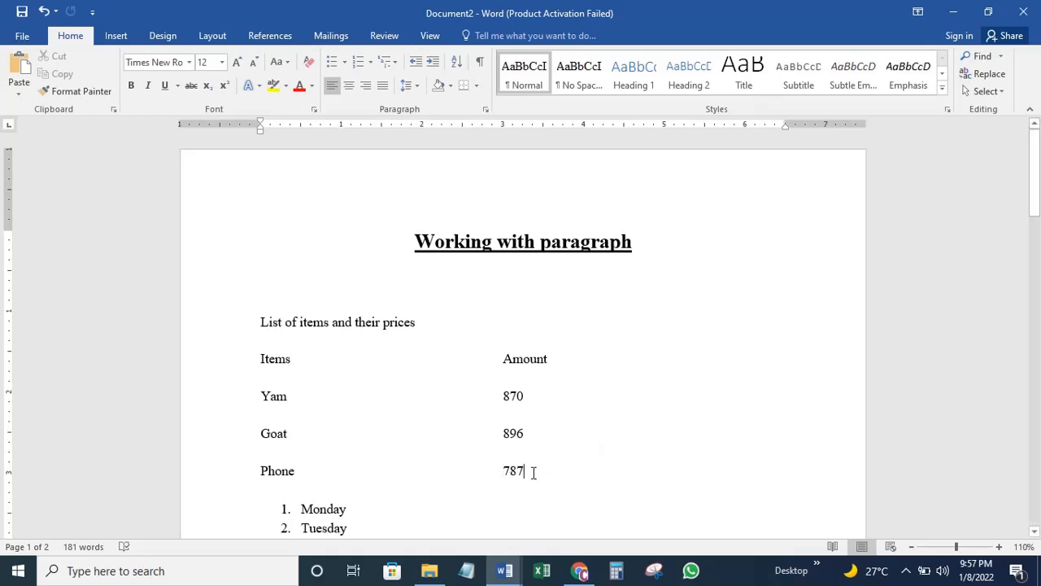
# Add two blank lines below the Phone row and increase the indent of the last one by four levels
pyautogui.press('Return')
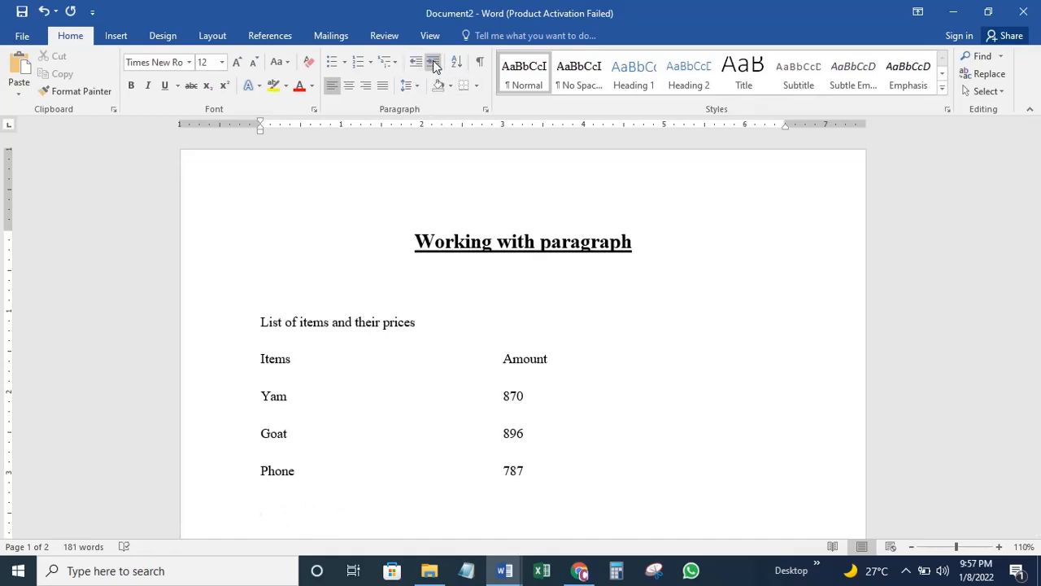
pyautogui.press('Return')
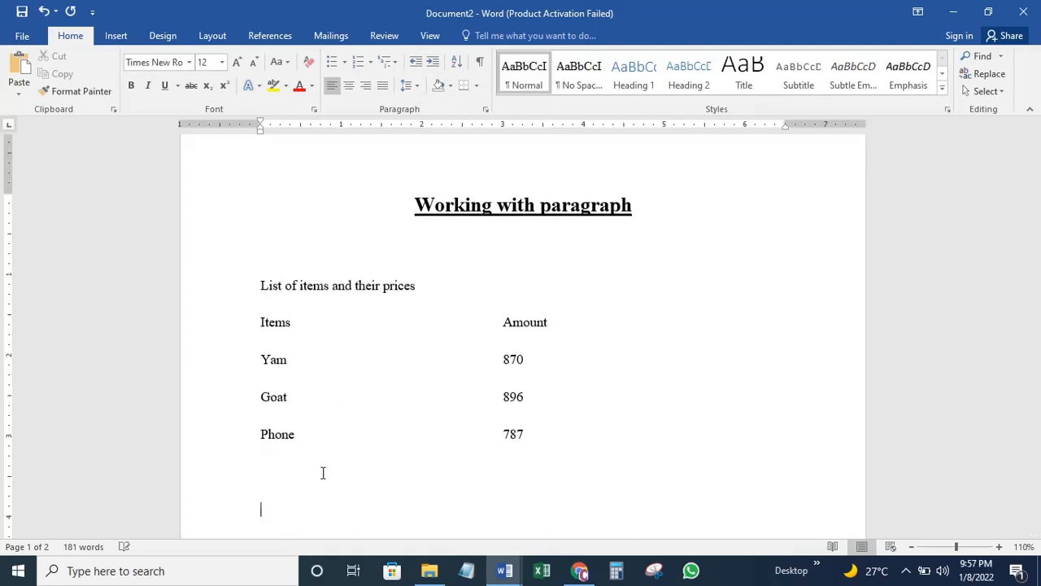
pyautogui.click(434, 62)
pyautogui.click(433, 63)
pyautogui.click(433, 63)
pyautogui.click(433, 62)
# Decrease the indent of the last blank line below the Phone row by three levels
pyautogui.click(414, 65)
pyautogui.click(414, 65)
pyautogui.click(415, 65)
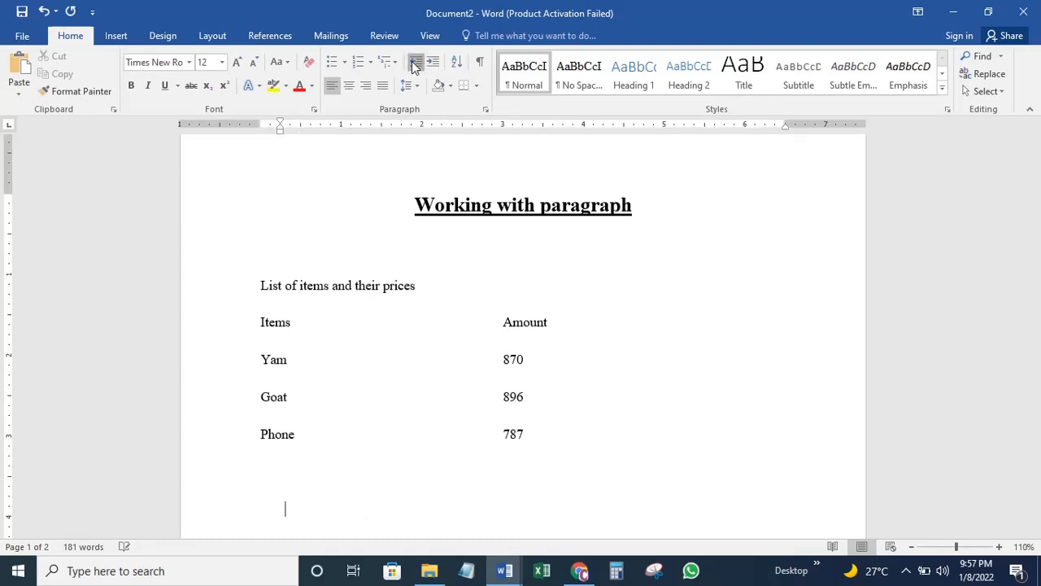
# Decrease the indent of the last blank line below the Phone row by one more level
pyautogui.click(415, 65)
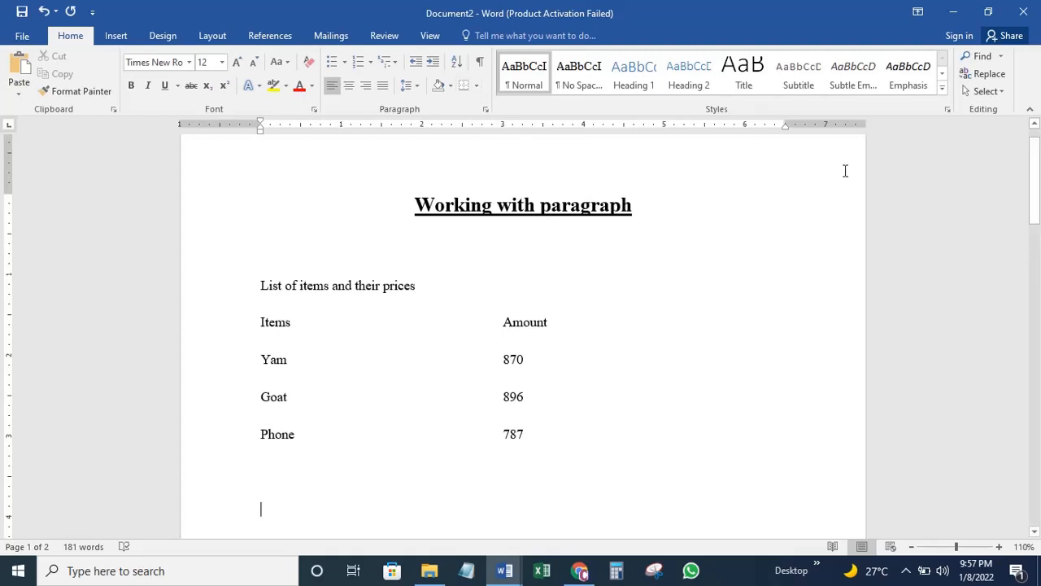
# End the numbered weekday list after Saturday and continue with a blank unnumbered line
pyautogui.moveTo(1038, 154); pyautogui.dragTo(1038, 168)
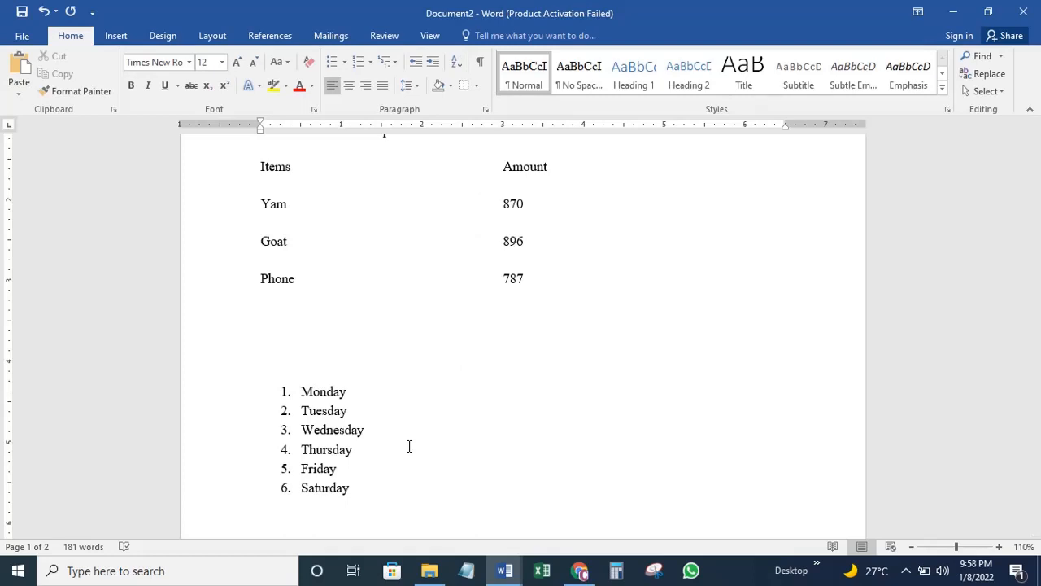
pyautogui.click(351, 488)
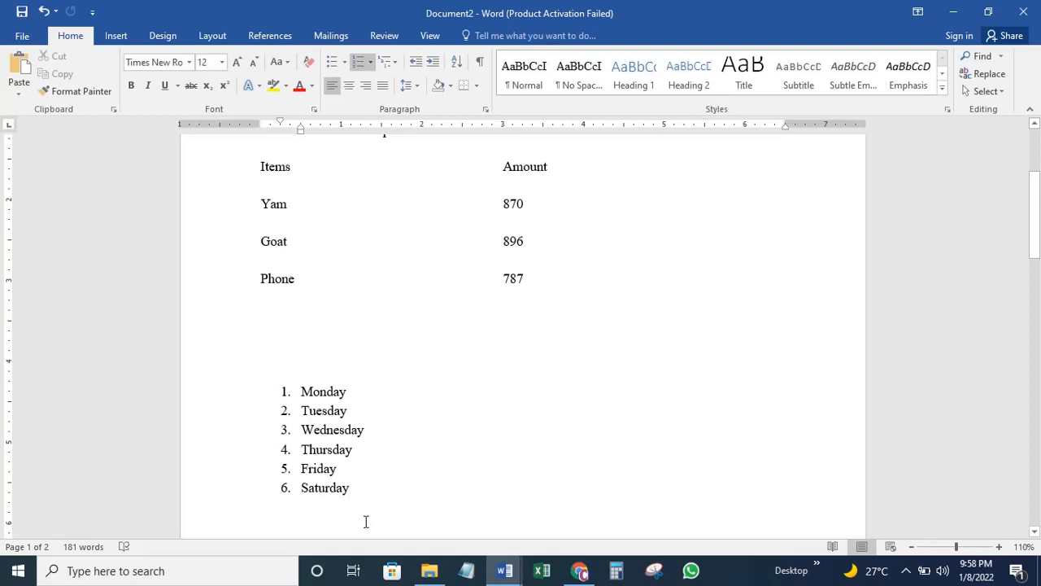
pyautogui.press('Return')
pyautogui.press('Return')
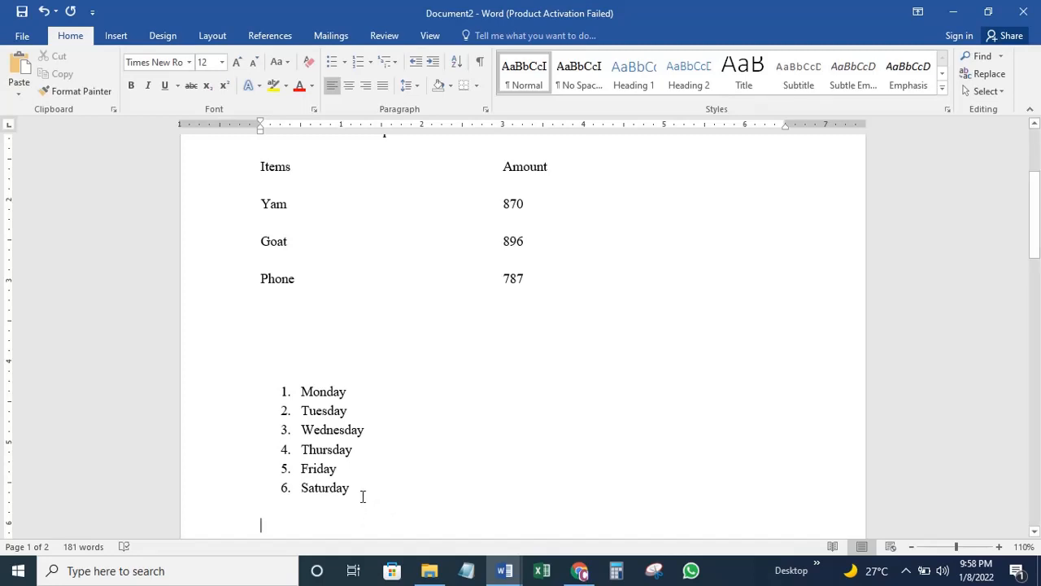
# Sort the numbered weekday list from Monday to Saturday by paragraphs as text in ascending order
pyautogui.keyDown('shift'); pyautogui.click(298, 388); pyautogui.keyUp('shift')
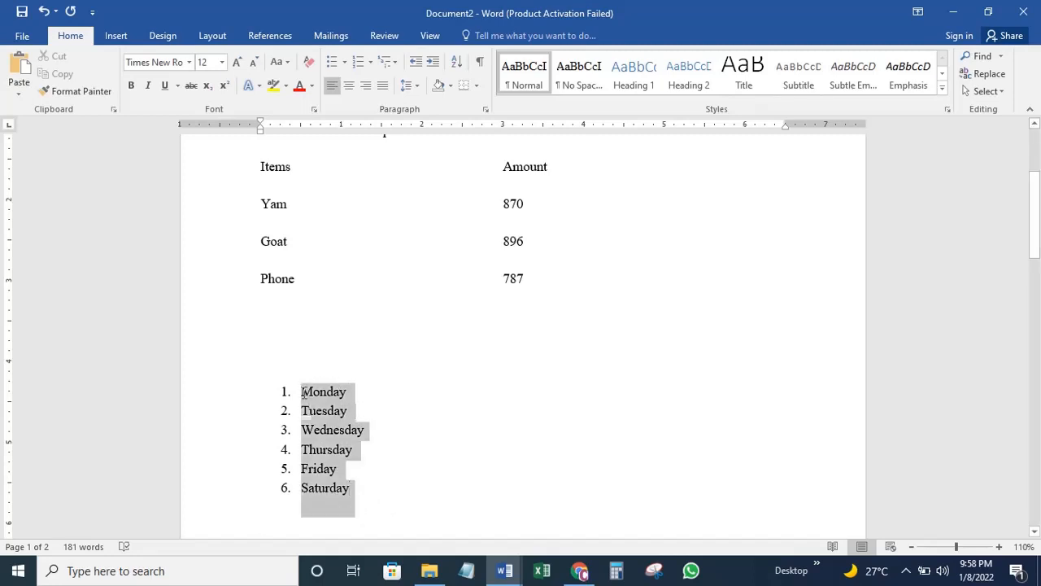
pyautogui.click(457, 69)
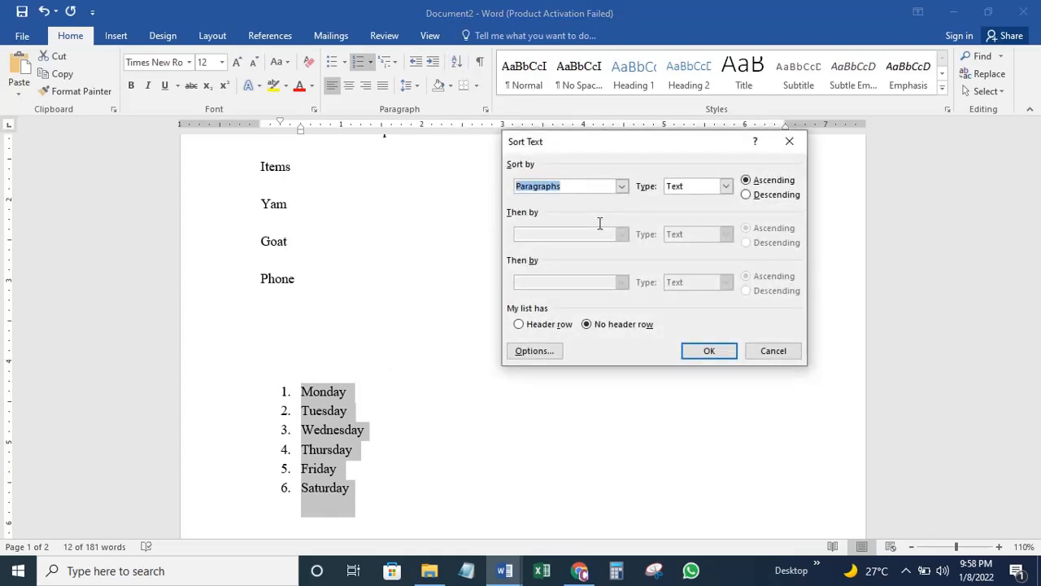
pyautogui.moveTo(605, 145); pyautogui.dragTo(579, 140)
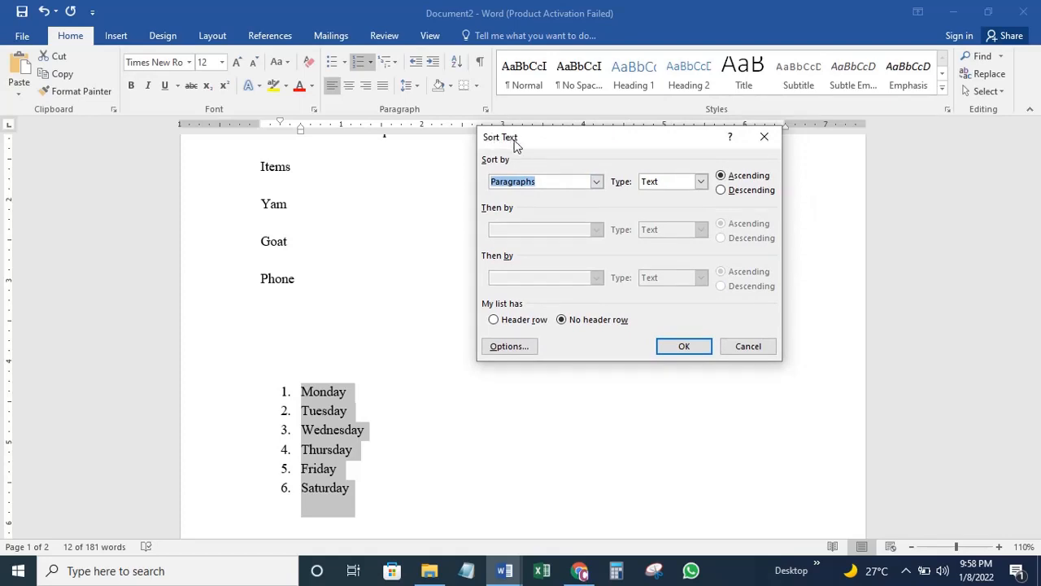
pyautogui.click(729, 191)
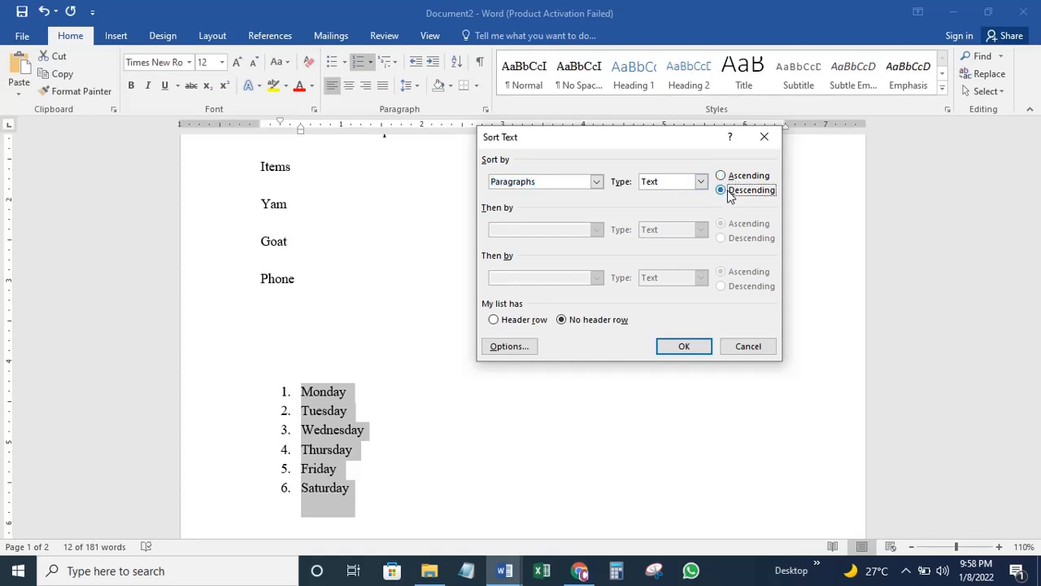
pyautogui.click(731, 179)
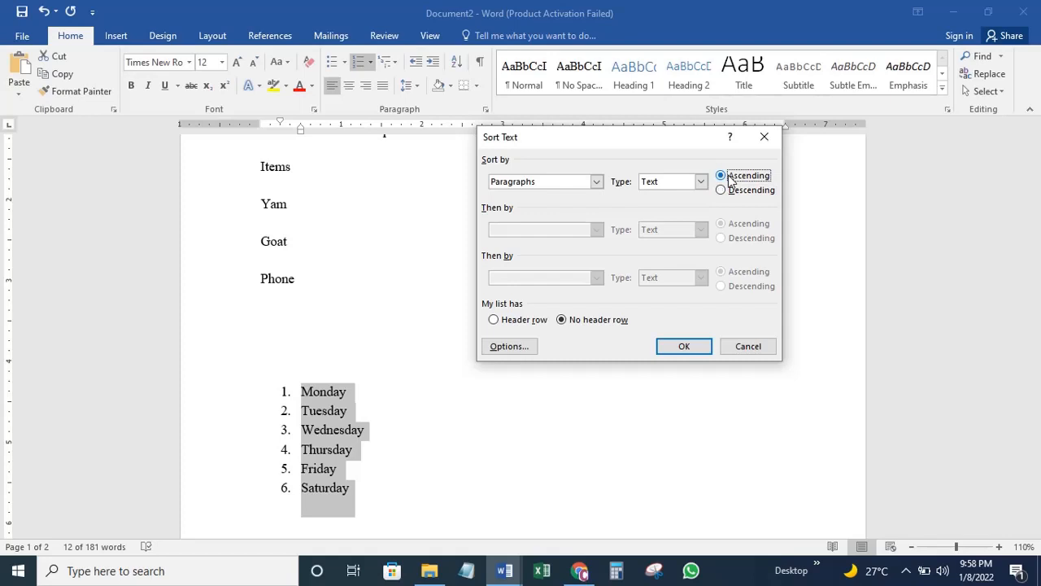
pyautogui.click(685, 348)
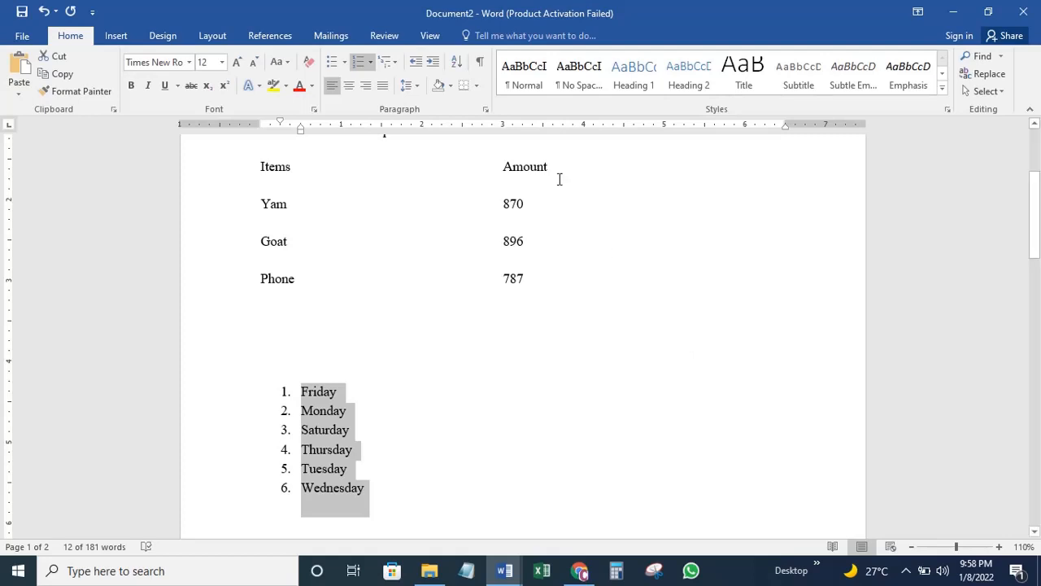
# Sort the selected weekday list again by paragraphs as text, in descending order
pyautogui.click(456, 61)
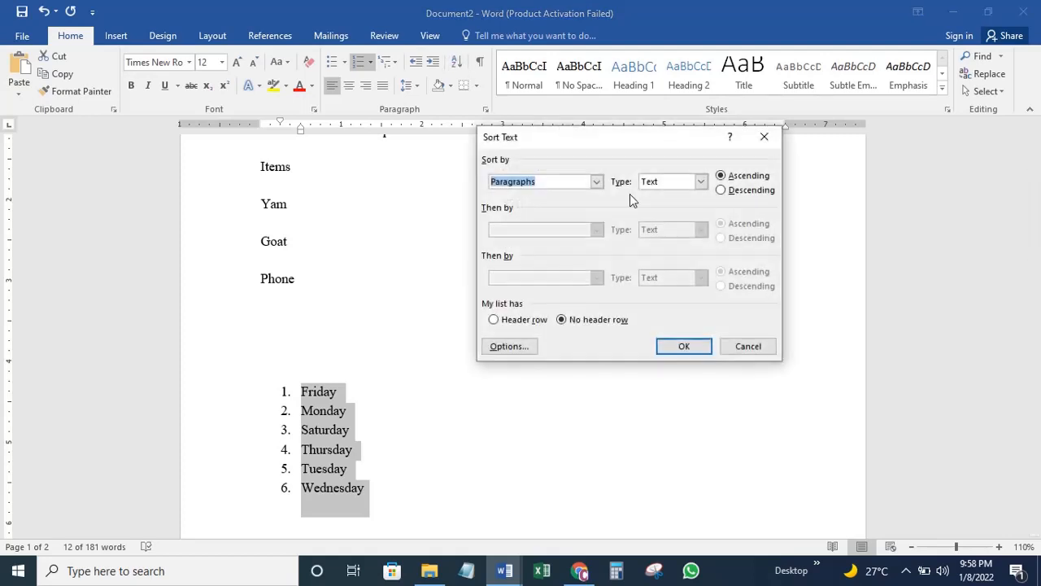
pyautogui.click(721, 192)
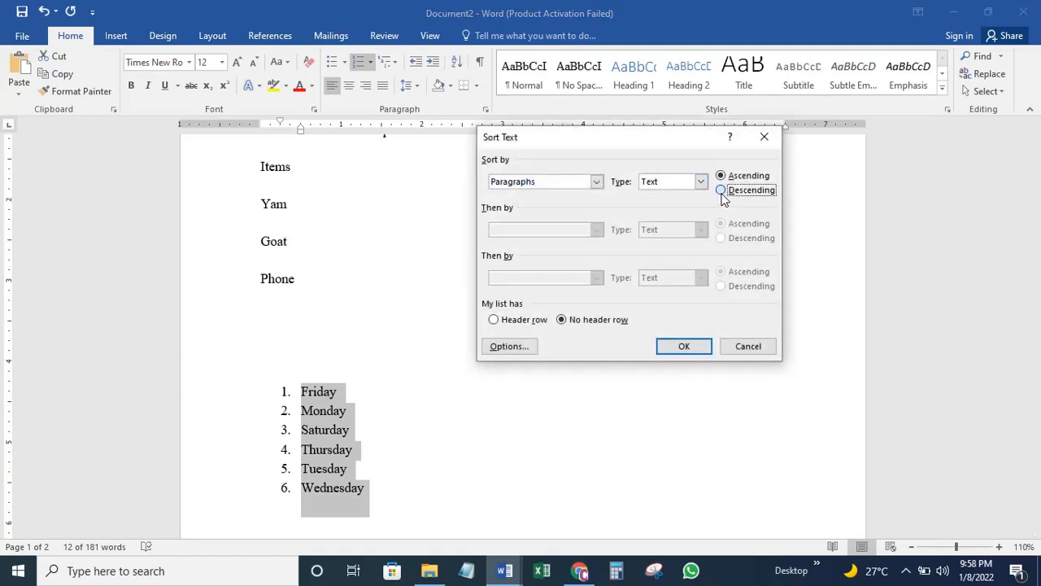
pyautogui.click(686, 347)
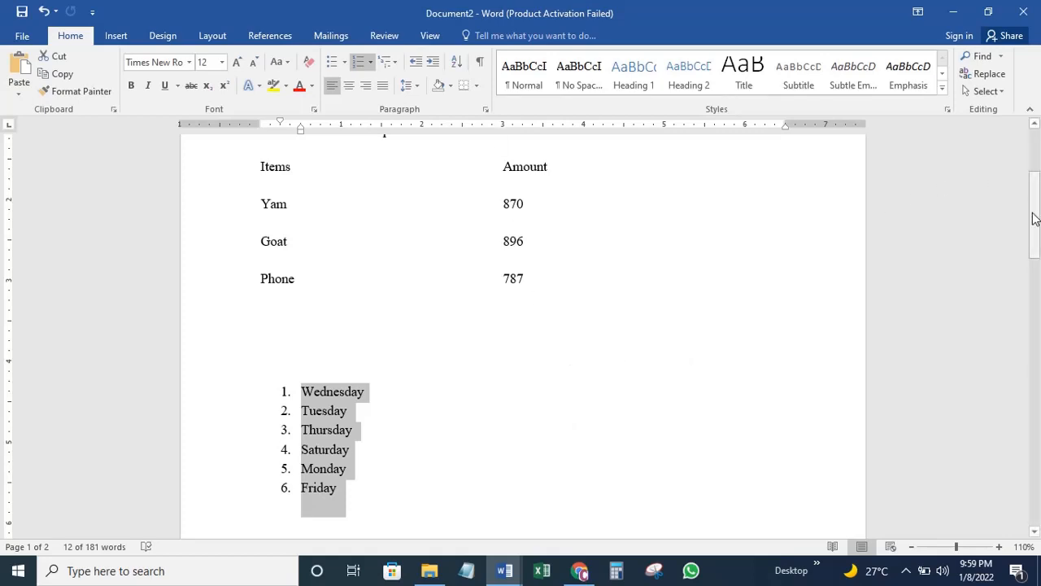
# Delete "and filter" from the "Sort and filter" topic line on page 2
pyautogui.moveTo(1034, 218); pyautogui.dragTo(1039, 417)
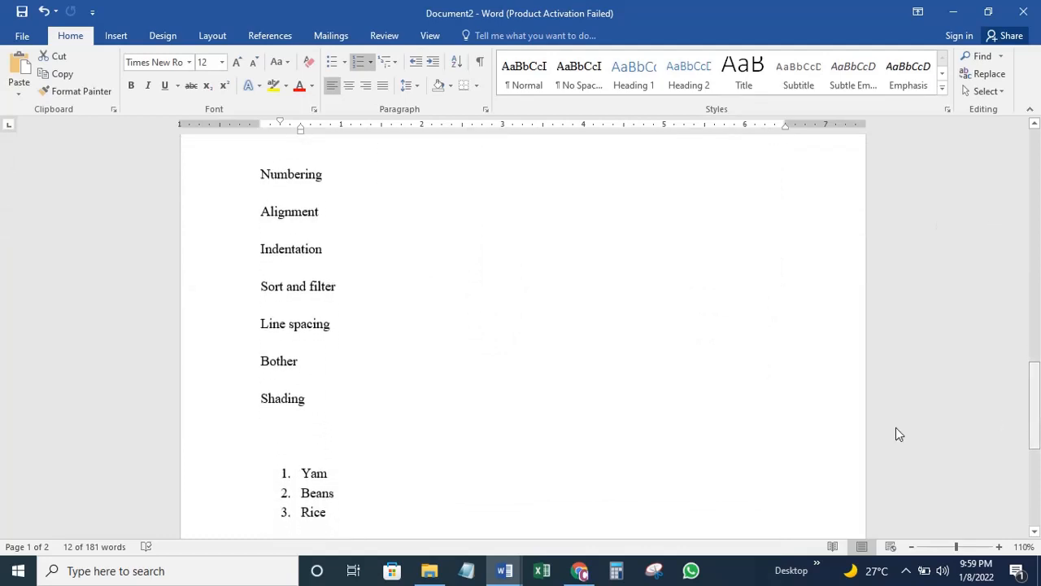
pyautogui.moveTo(342, 285); pyautogui.dragTo(287, 284)
pyautogui.press('Delete')
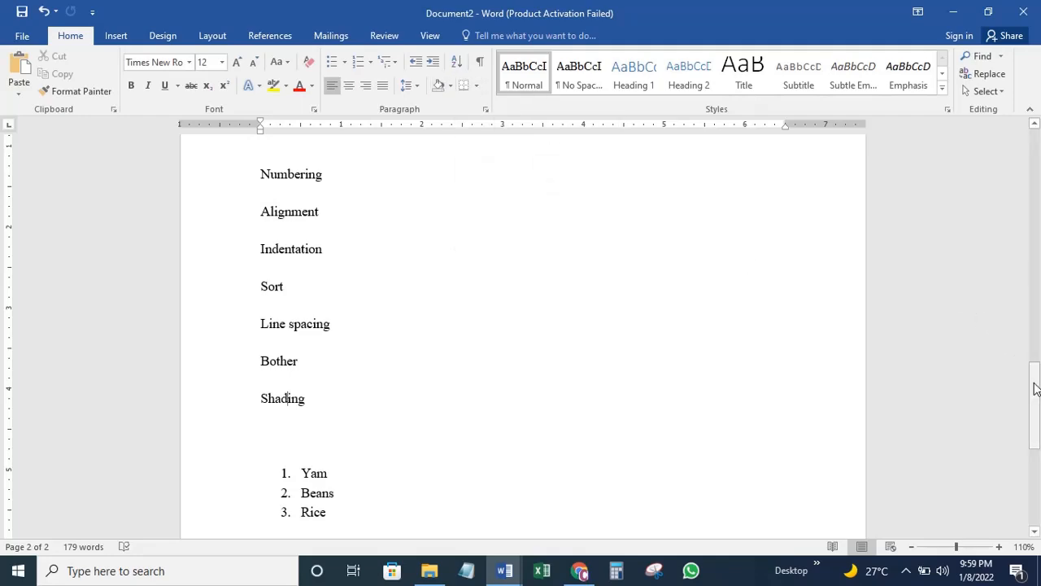
pyautogui.moveTo(1034, 384); pyautogui.dragTo(1039, 175)
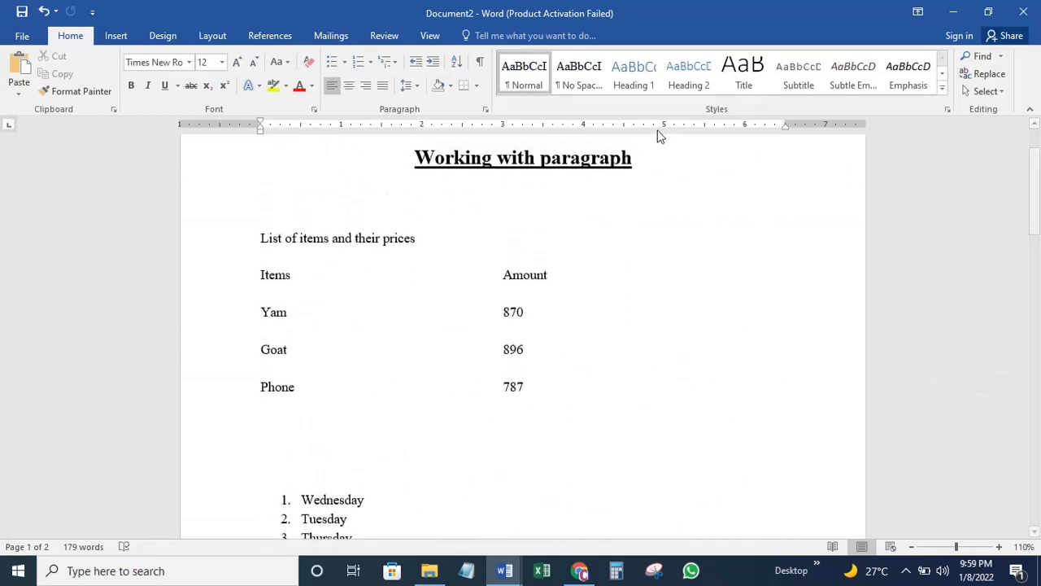
pyautogui.click(451, 86)
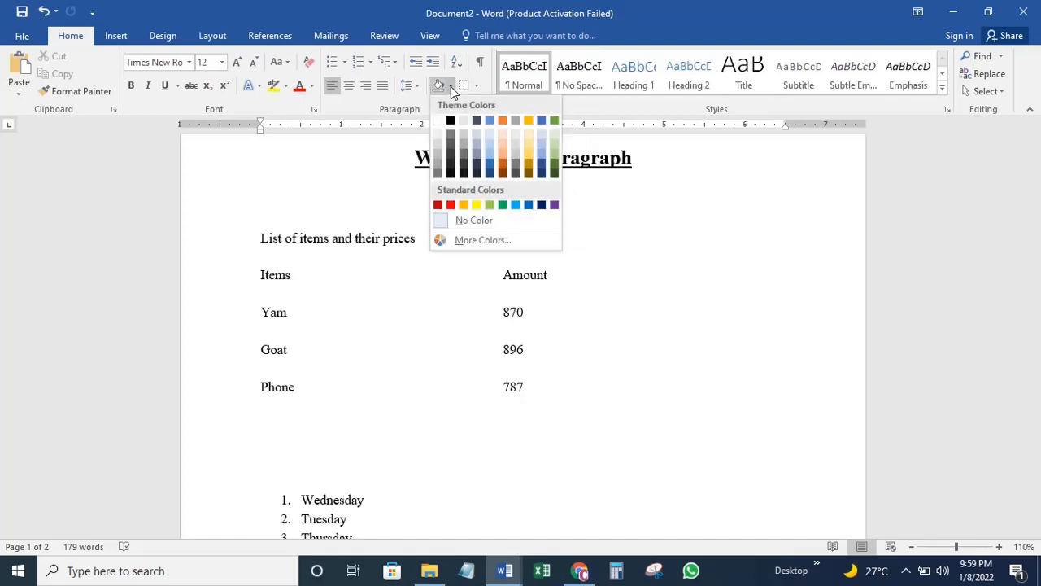
pyautogui.click(450, 86)
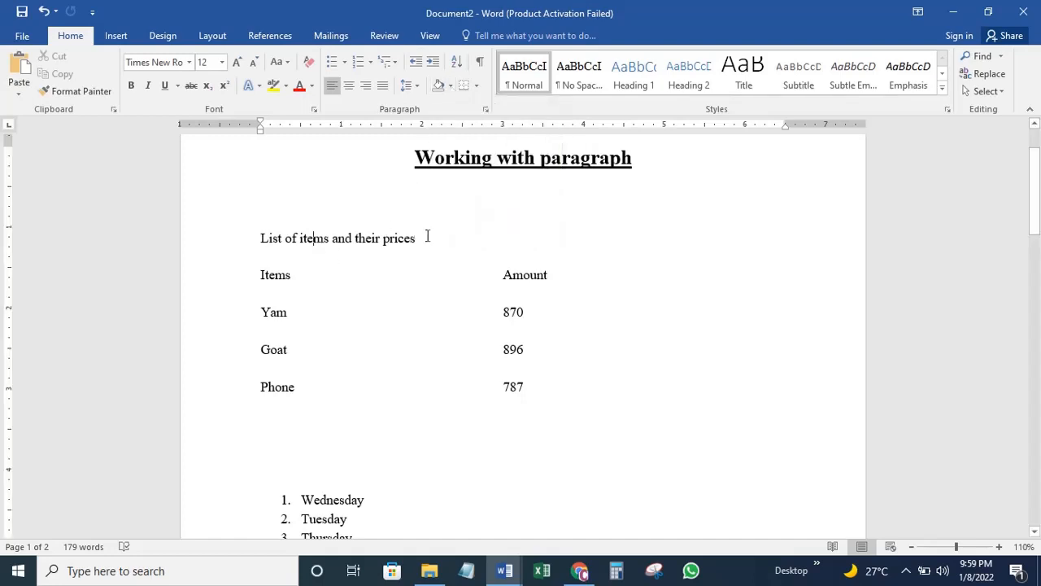
pyautogui.moveTo(421, 240); pyautogui.dragTo(309, 239)
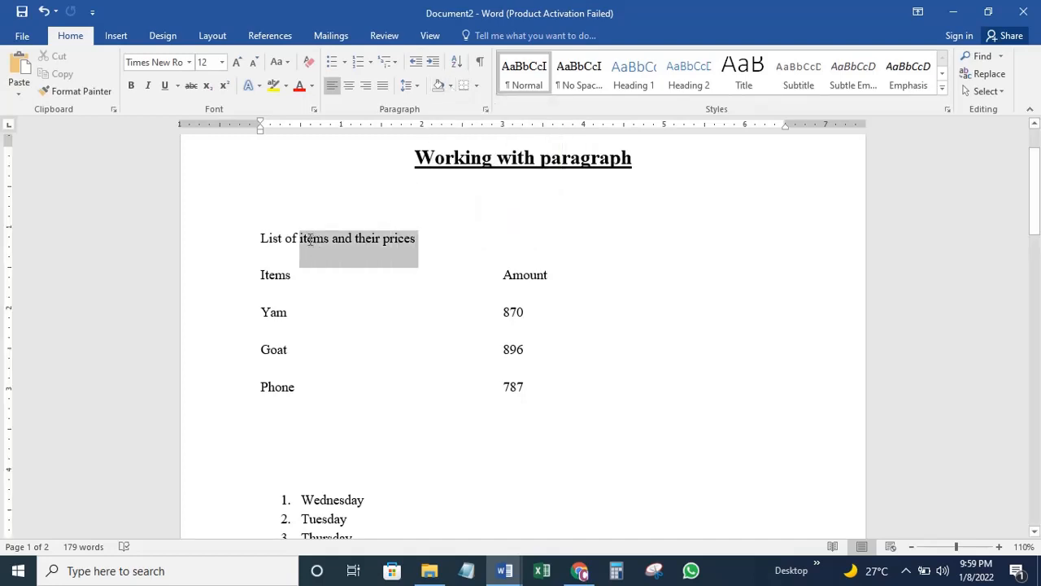
pyautogui.click(310, 237)
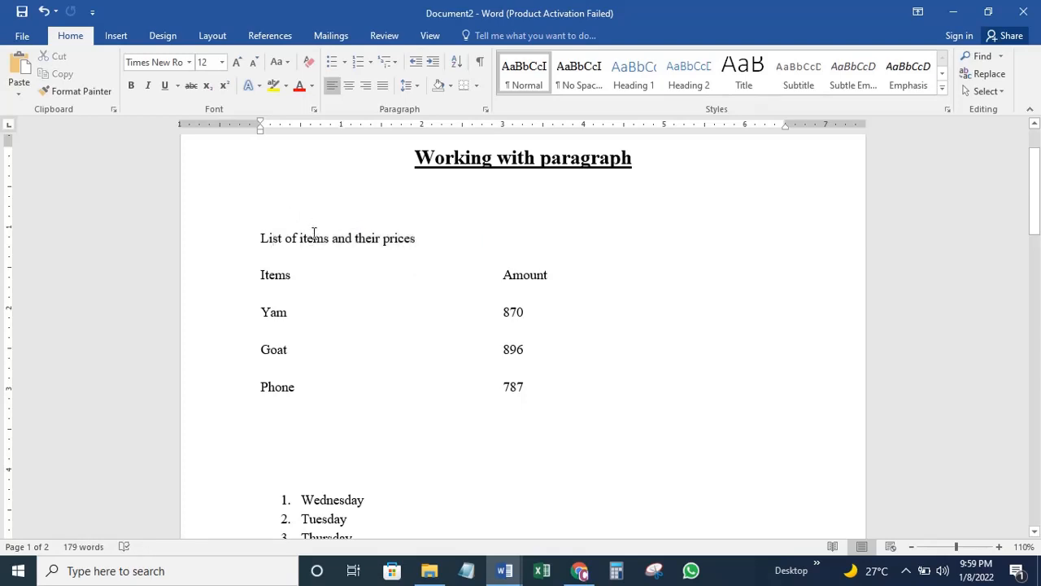
pyautogui.click(276, 87)
# Apply dark grey paragraph shading to the "List of items and their prices" line
pyautogui.moveTo(413, 242); pyautogui.dragTo(262, 242)
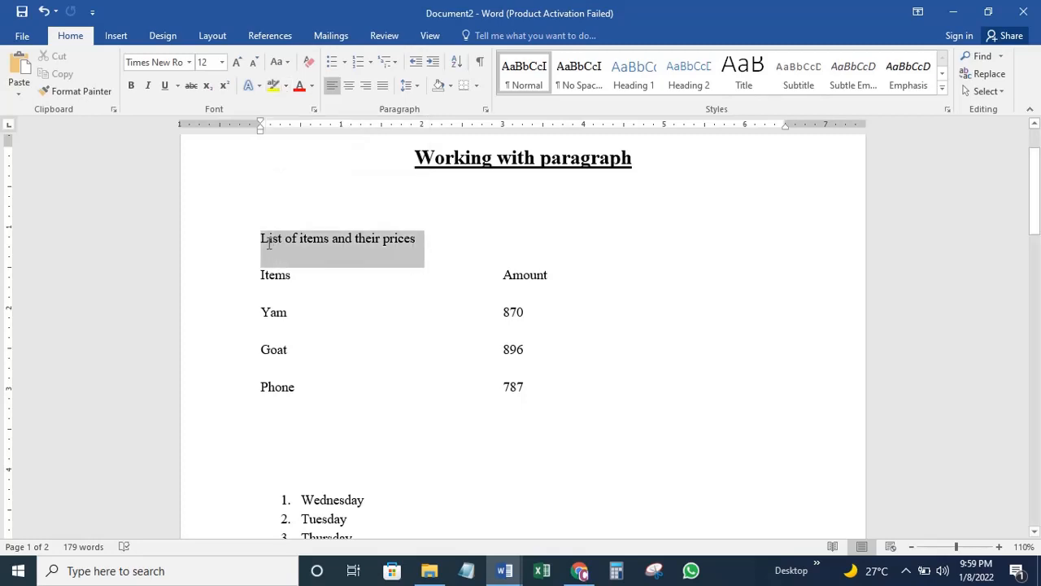
pyautogui.click(451, 85)
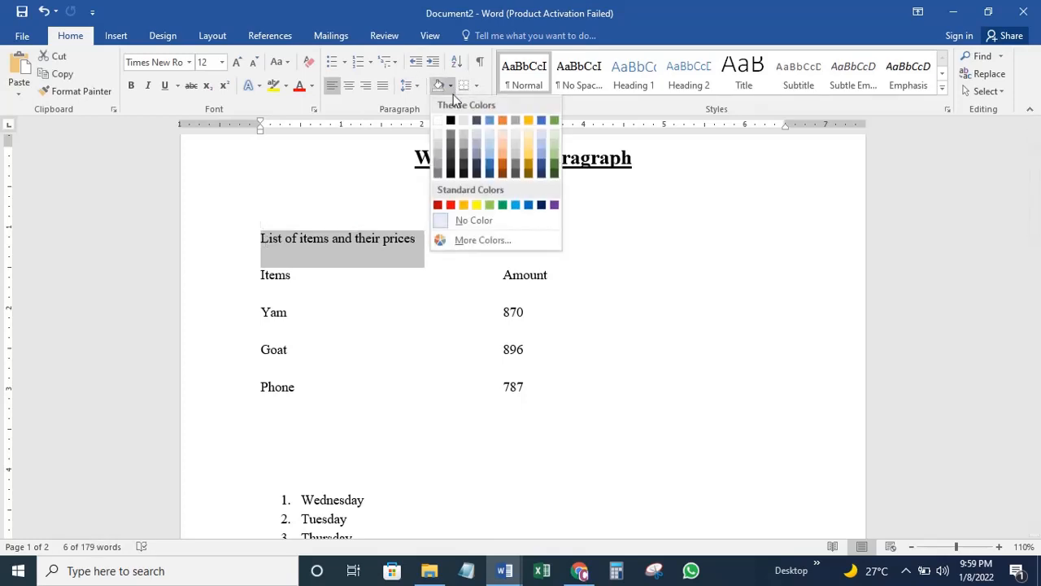
pyautogui.click(465, 167)
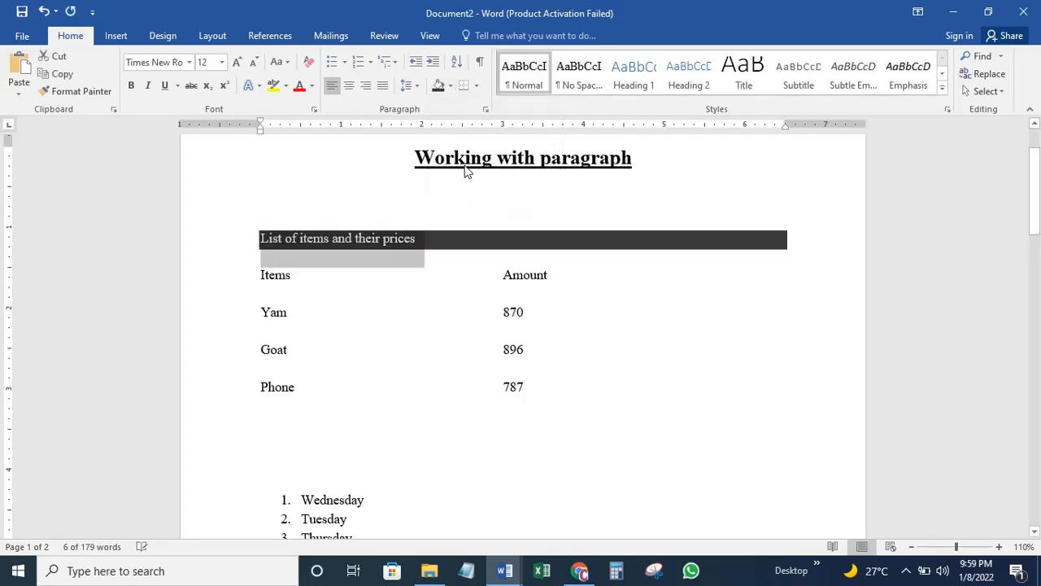
pyautogui.click(486, 373)
pyautogui.click(418, 238)
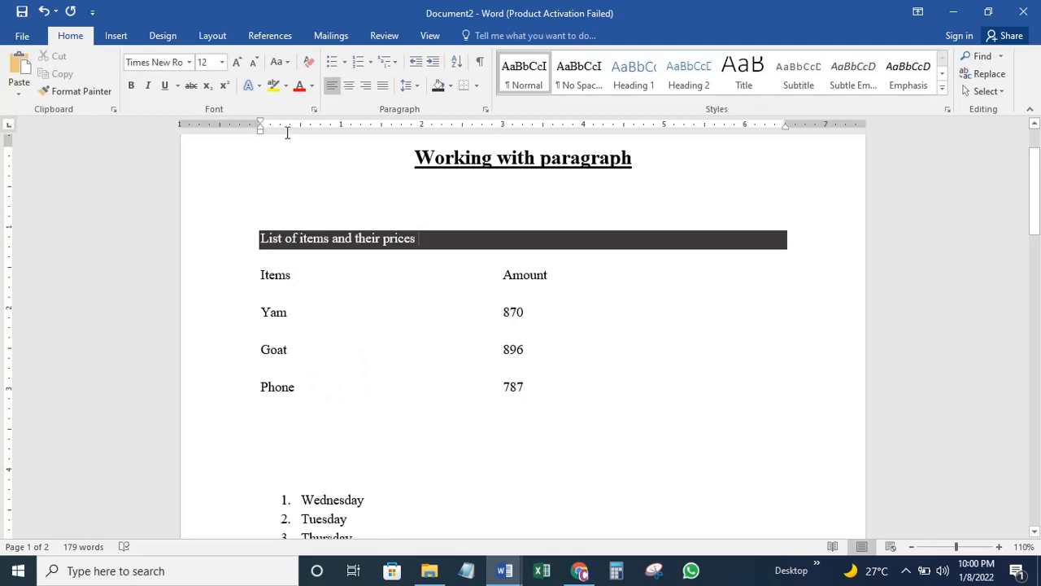
# Highlight the word "Phone" in dark red with the text highlighter and turn the highlighter off
pyautogui.click(287, 89)
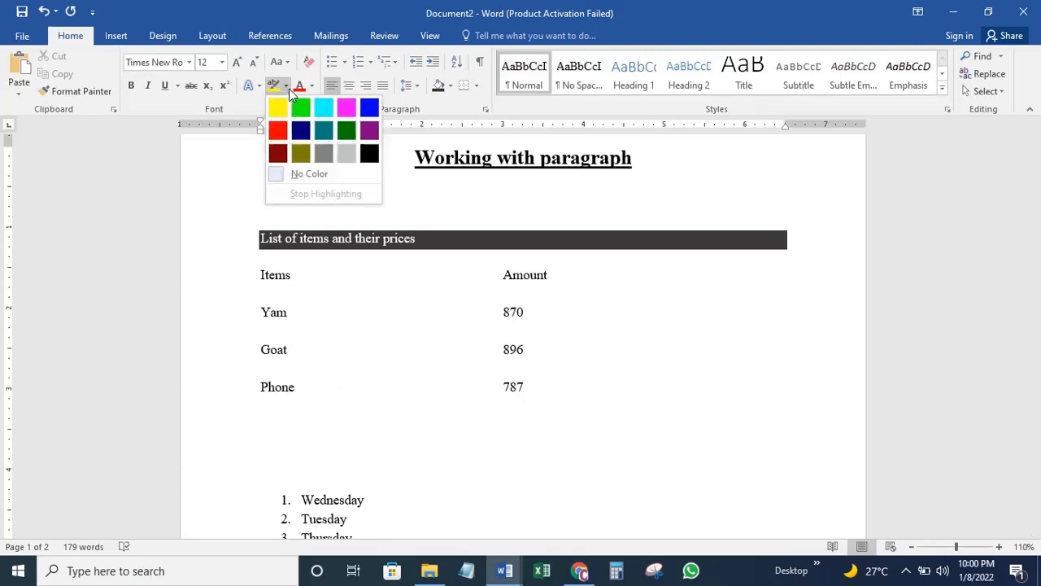
pyautogui.click(277, 153)
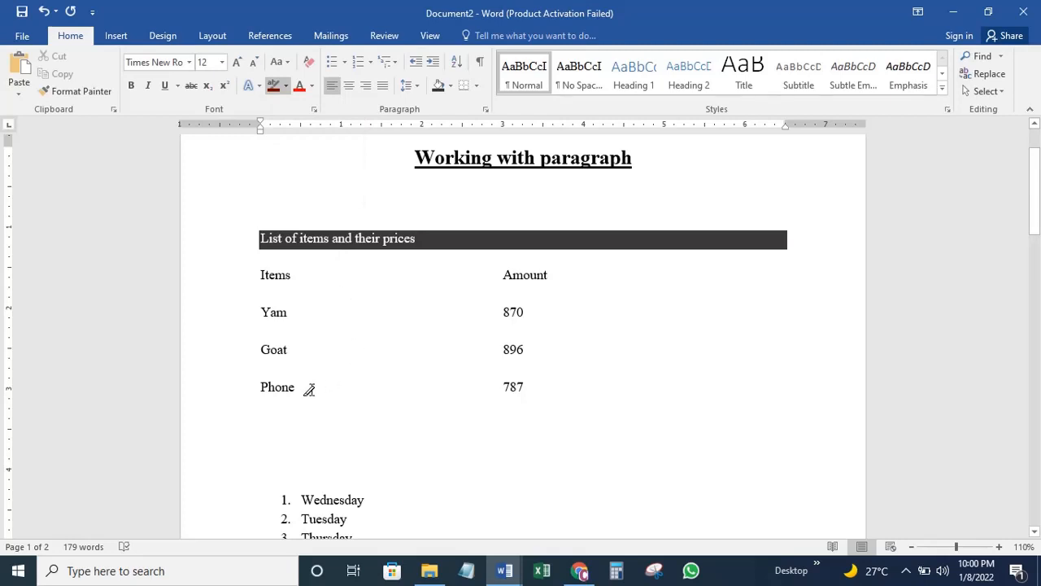
pyautogui.moveTo(291, 388); pyautogui.dragTo(259, 388)
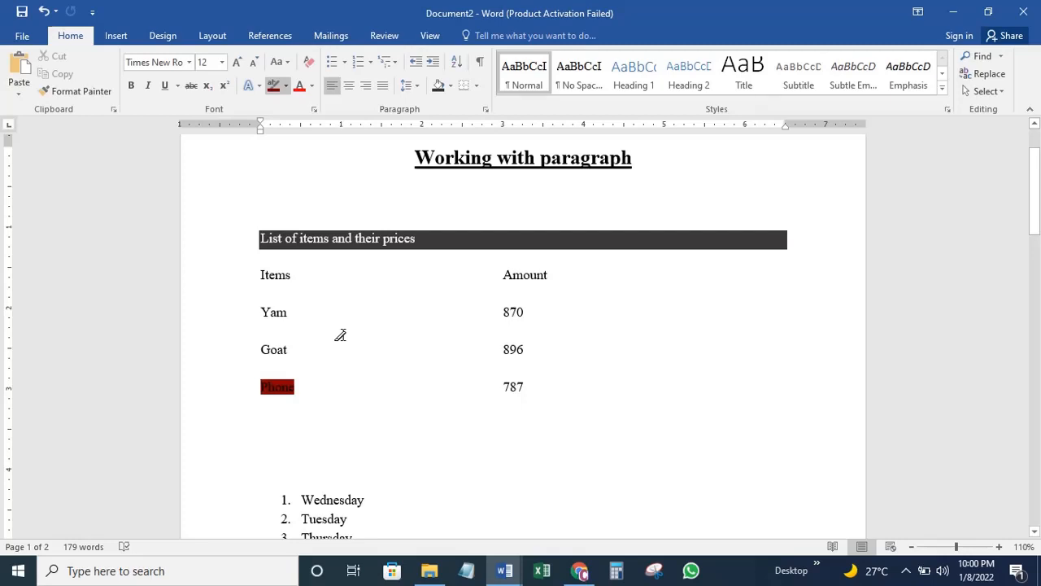
pyautogui.click(274, 86)
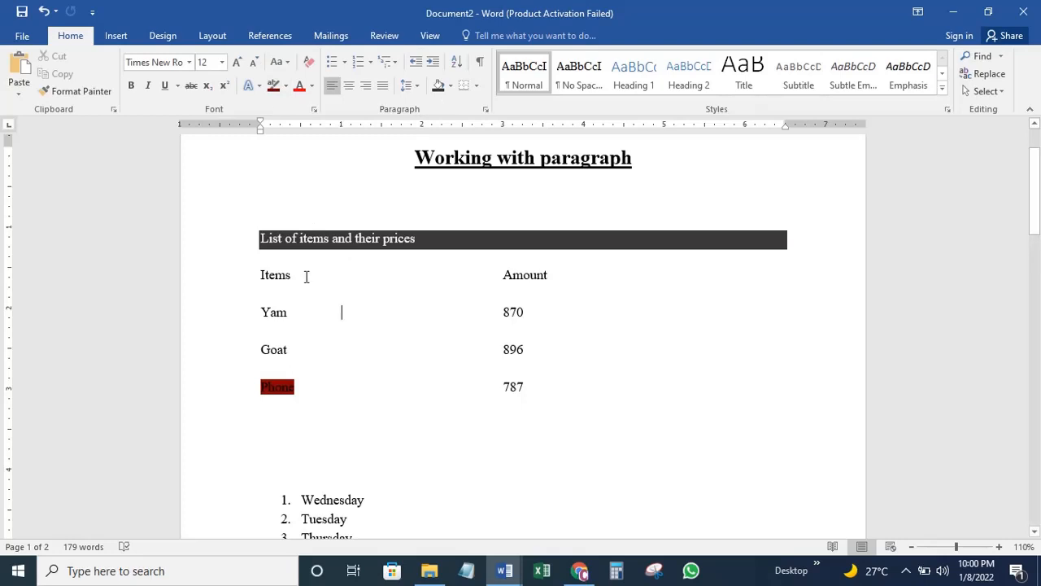
# Apply dark blue shading to only the word "Yam" in the price list
pyautogui.moveTo(293, 277); pyautogui.dragTo(266, 277)
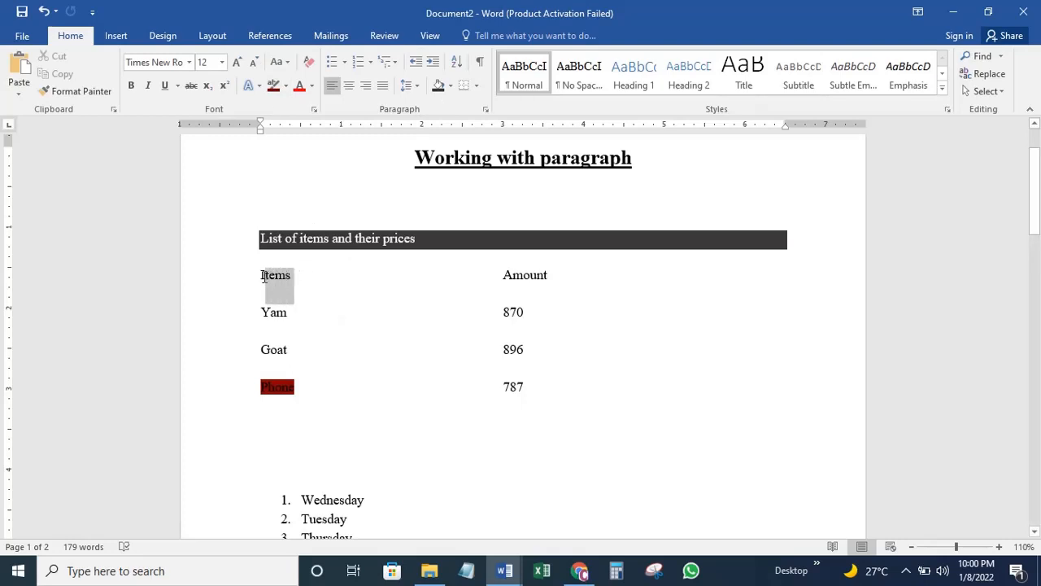
pyautogui.moveTo(287, 313); pyautogui.dragTo(259, 317)
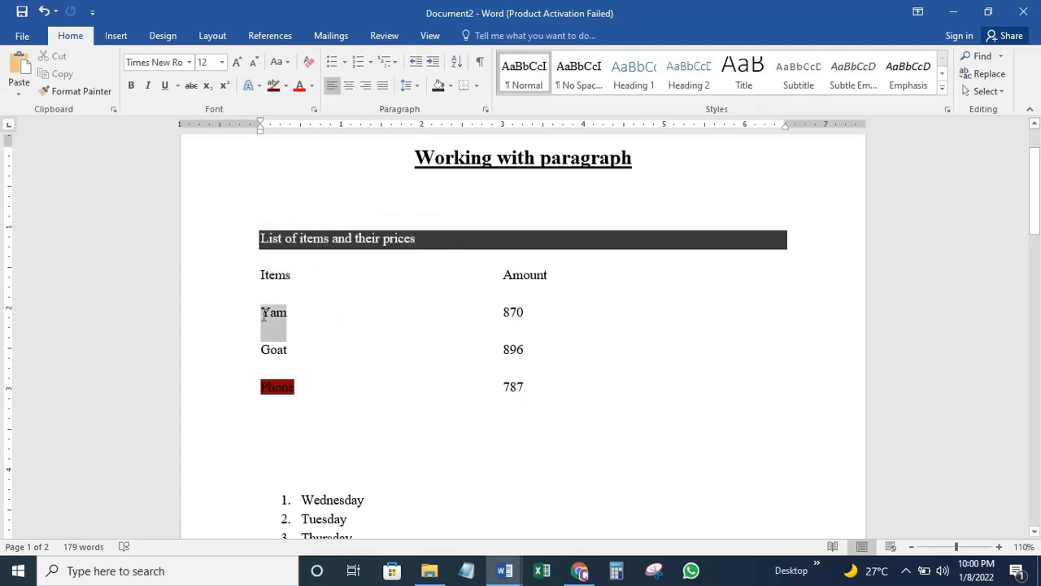
pyautogui.click(451, 87)
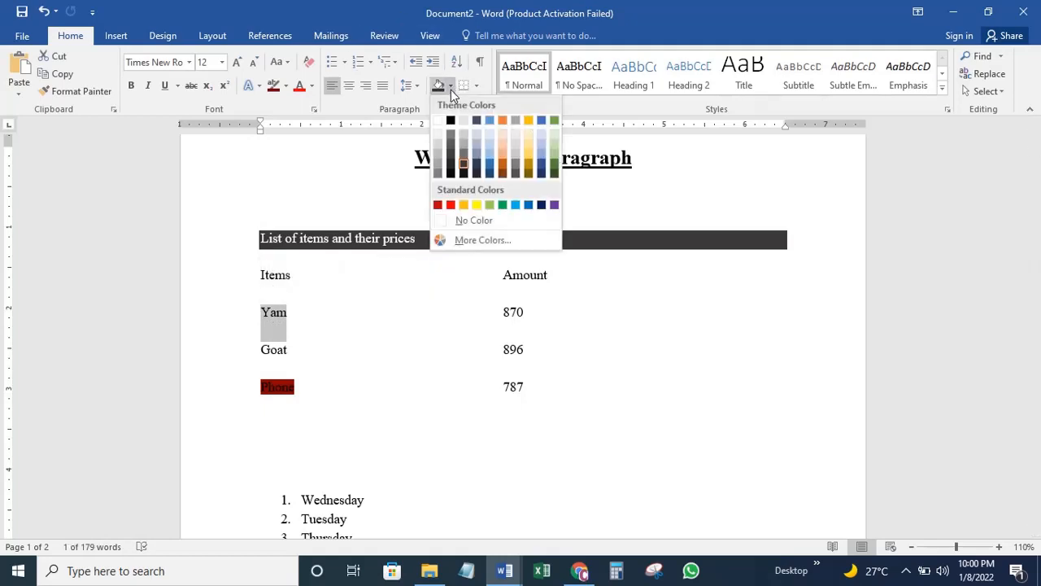
pyautogui.click(491, 172)
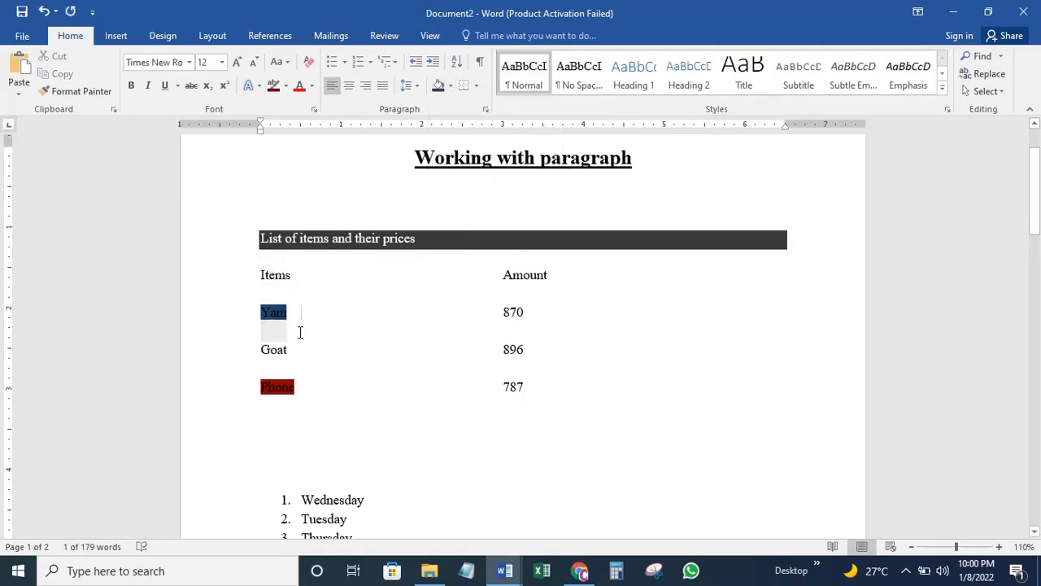
pyautogui.click(299, 332)
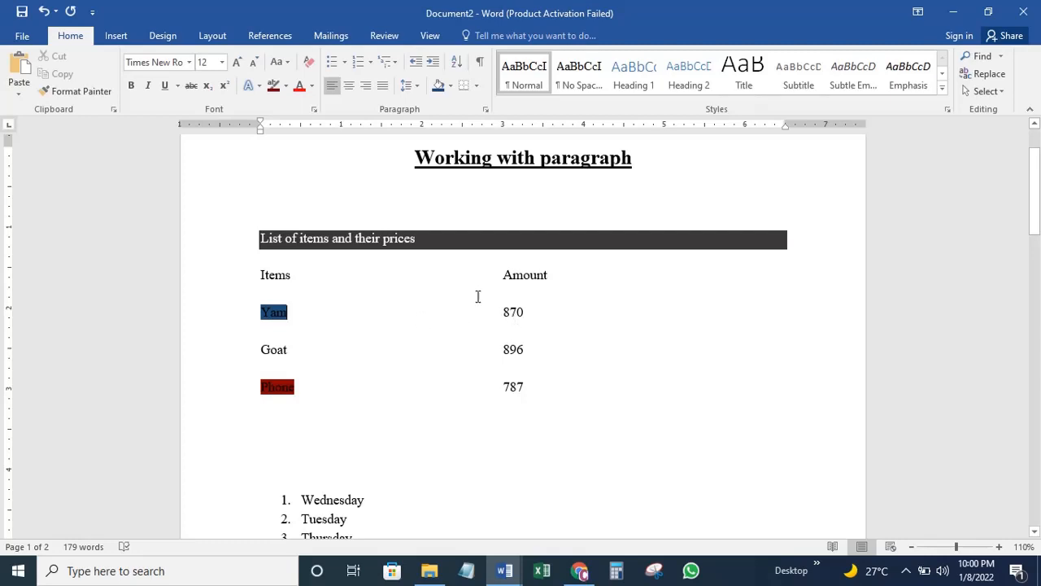
# Apply the same dark blue shading across the whole Yam row, including its amount
pyautogui.moveTo(560, 315); pyautogui.dragTo(257, 307)
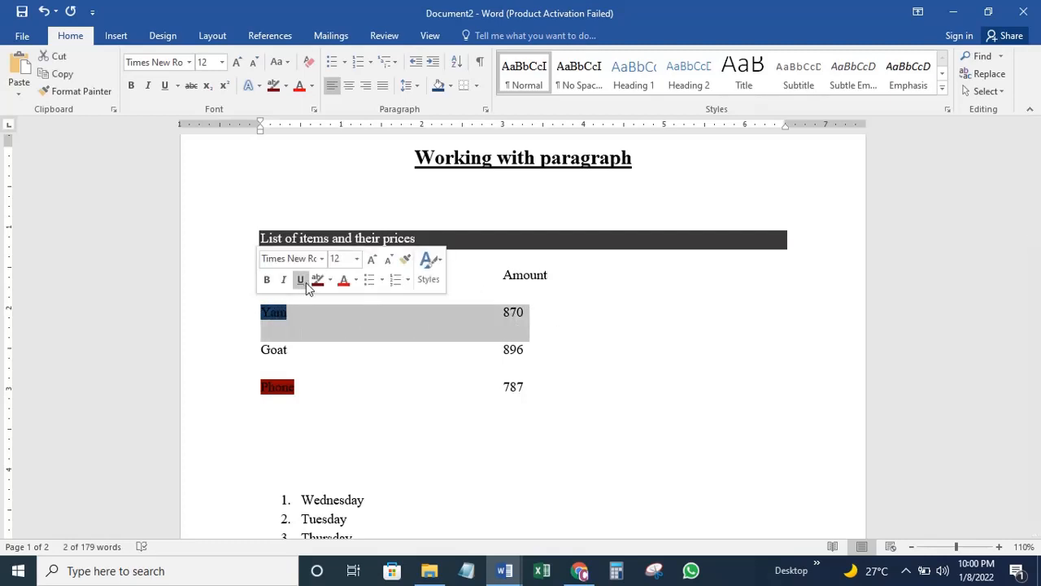
pyautogui.click(438, 86)
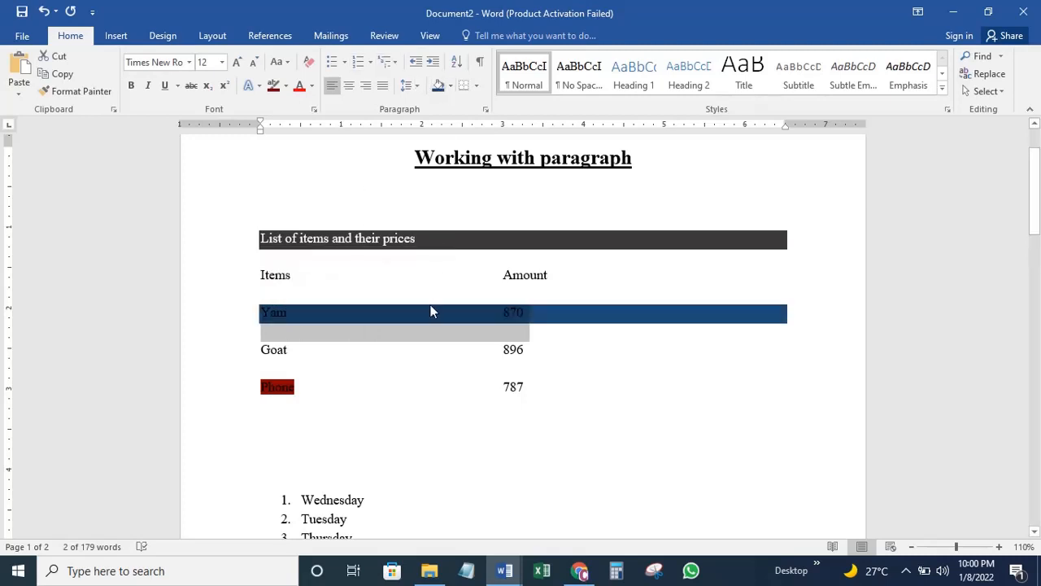
# Extend the dark red text highlight across the rest of the Phone row, including its amount, and turn the highlighter off
pyautogui.click(364, 276)
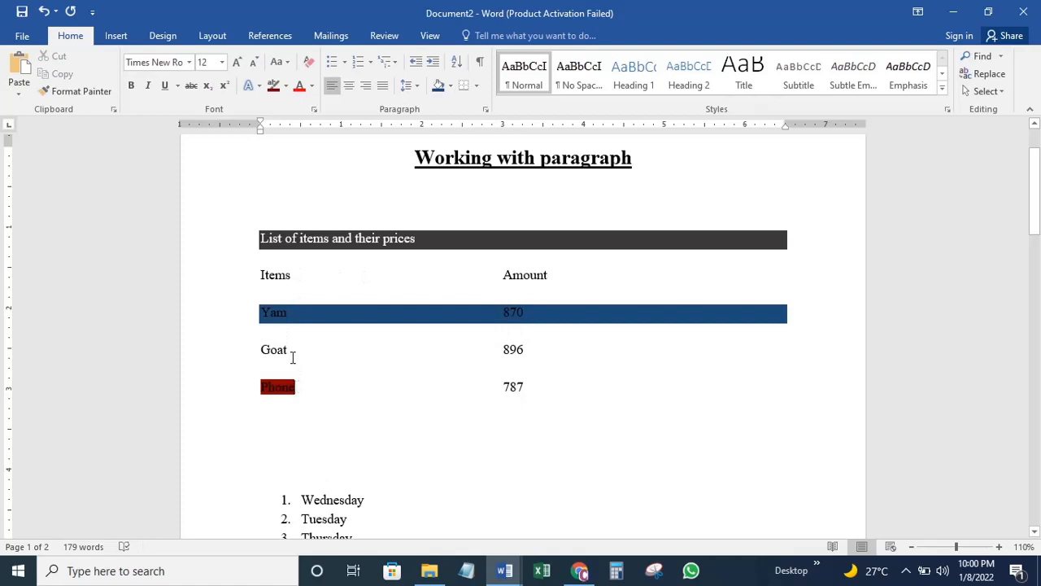
pyautogui.click(274, 88)
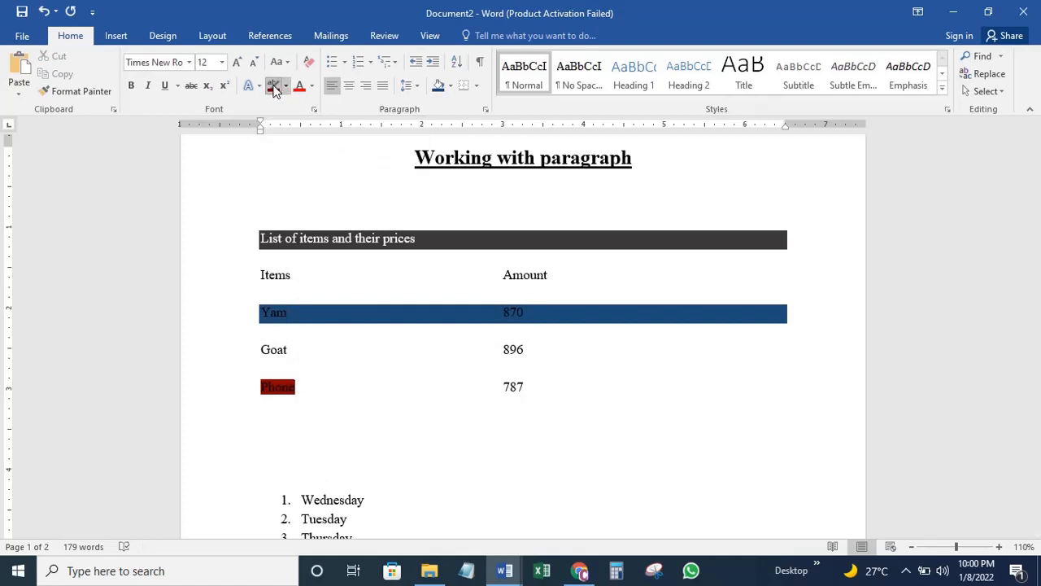
pyautogui.moveTo(535, 386); pyautogui.dragTo(310, 384)
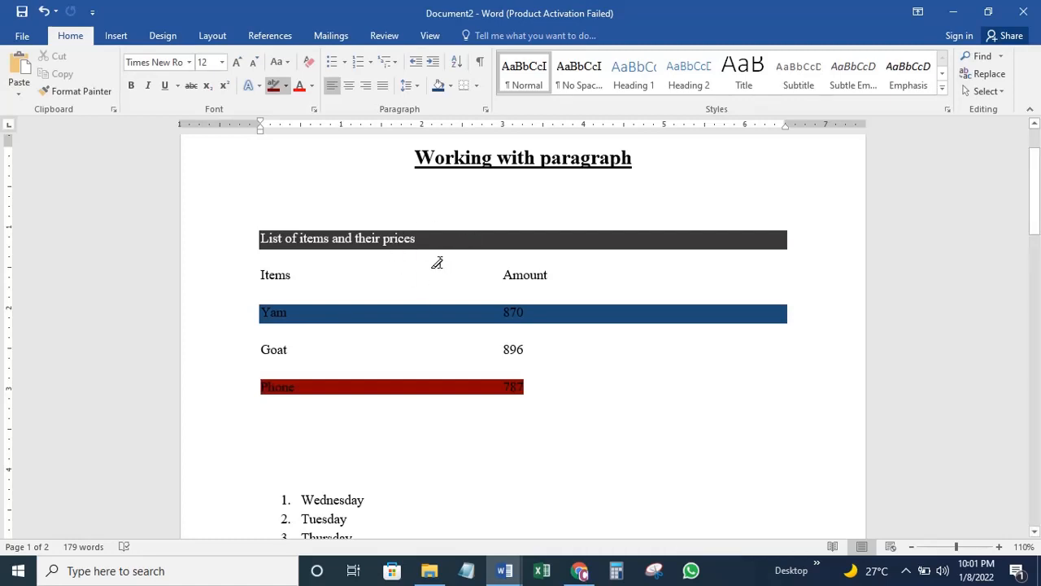
pyautogui.press('Escape')
pyautogui.click(414, 197)
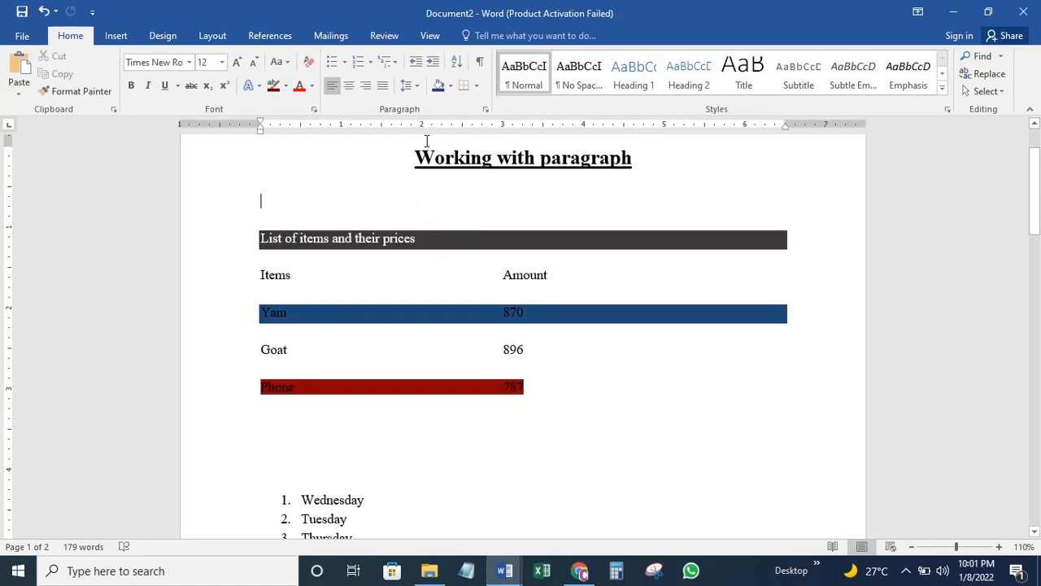
# Examine the standard and custom shading colours, including the RGB and HSL colour models, and close them without applying a colour
pyautogui.click(449, 87)
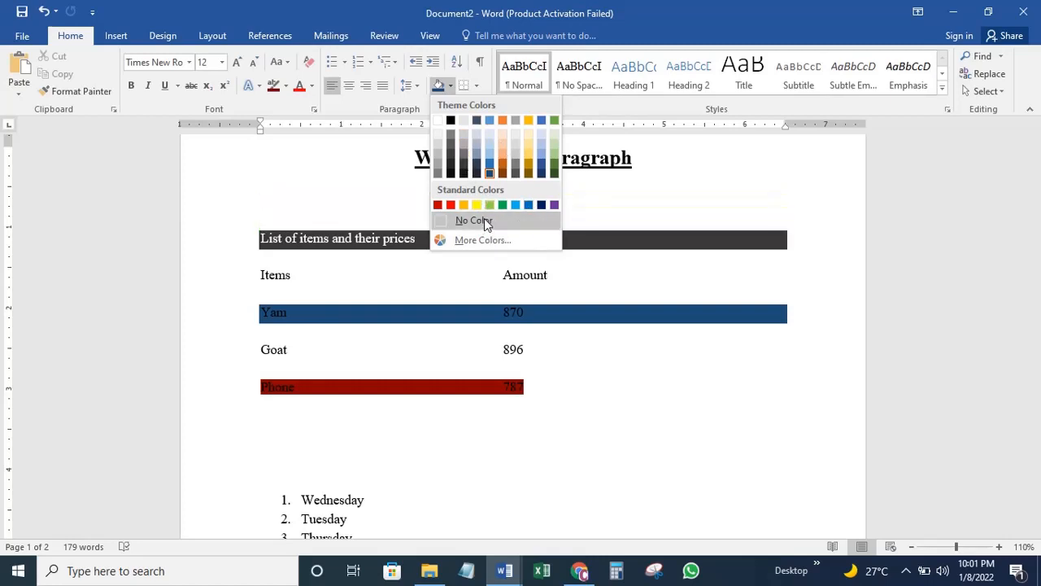
pyautogui.click(485, 240)
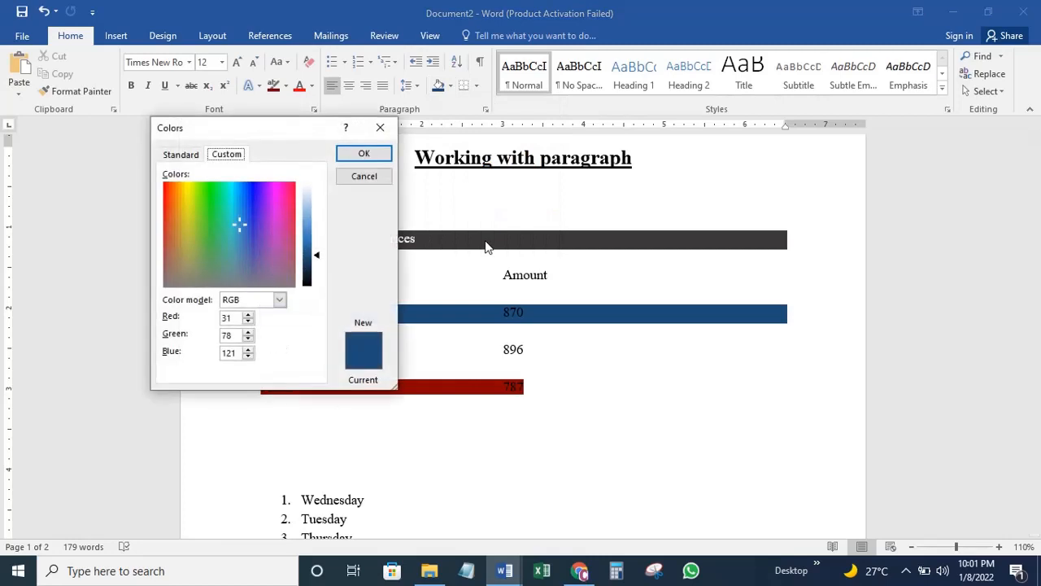
pyautogui.click(180, 154)
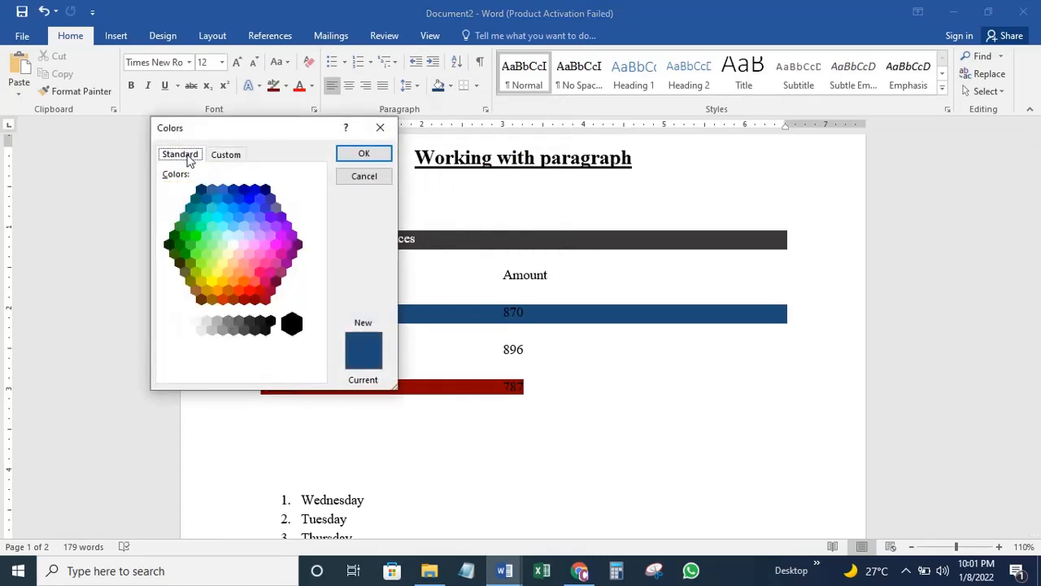
pyautogui.click(222, 155)
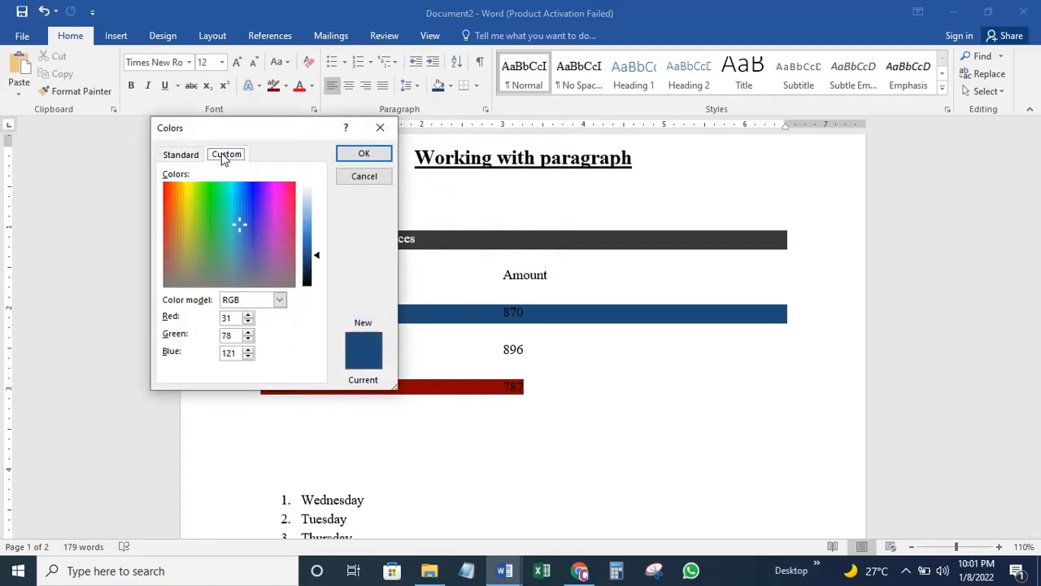
pyautogui.click(230, 250)
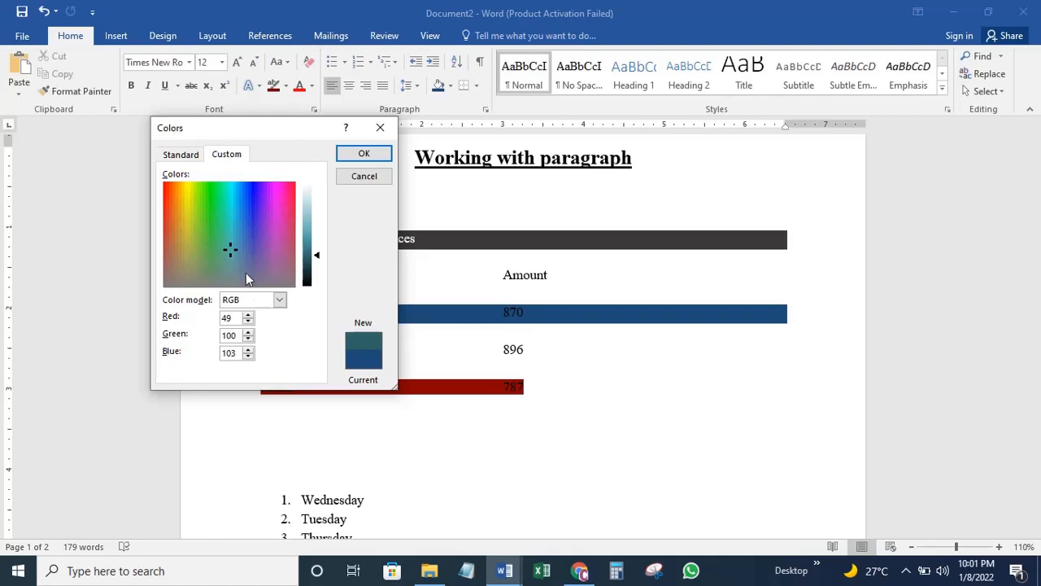
pyautogui.click(257, 300)
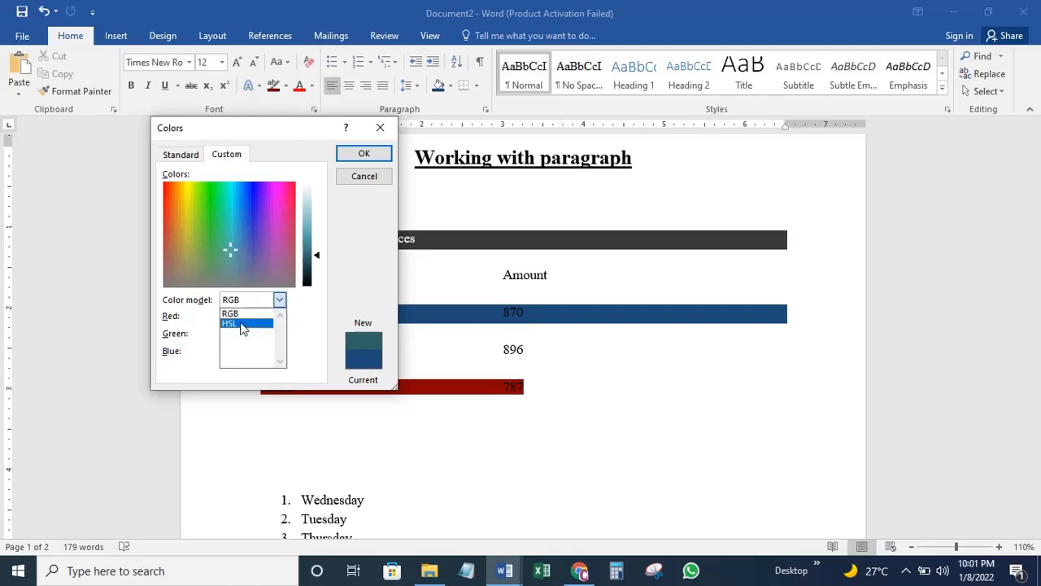
pyautogui.click(250, 323)
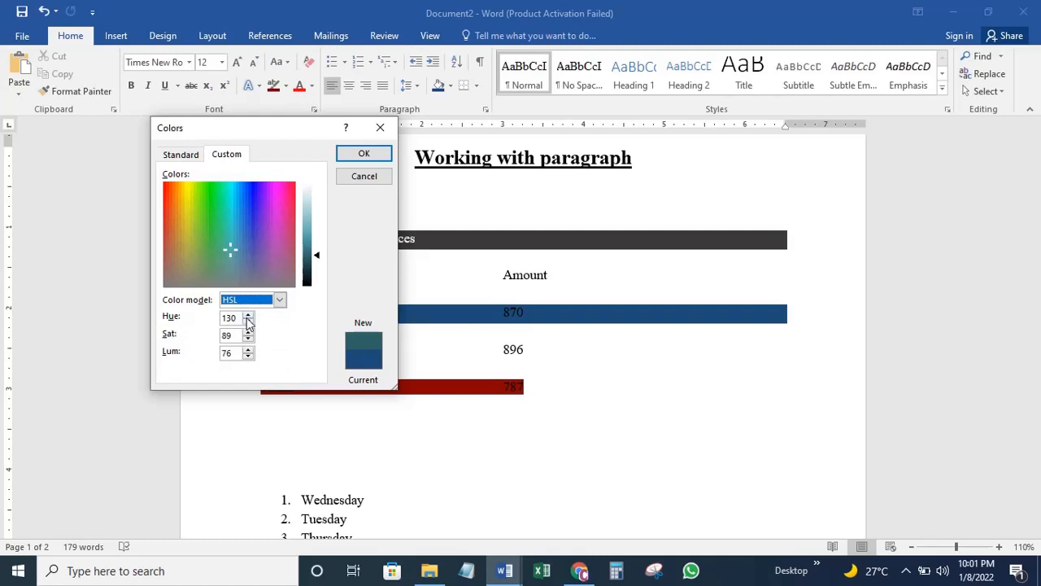
pyautogui.click(247, 317)
pyautogui.click(247, 316)
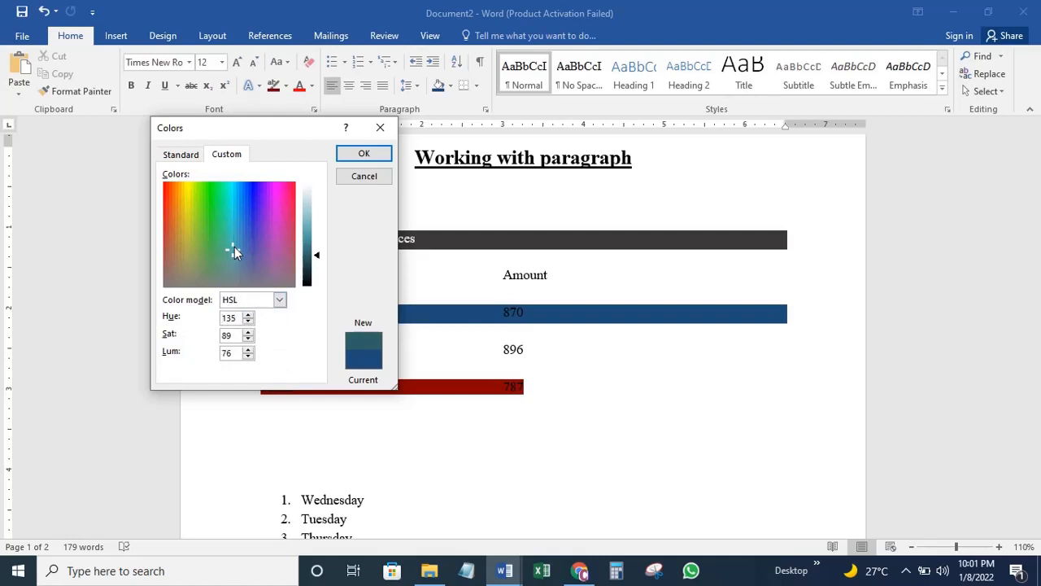
pyautogui.click(380, 128)
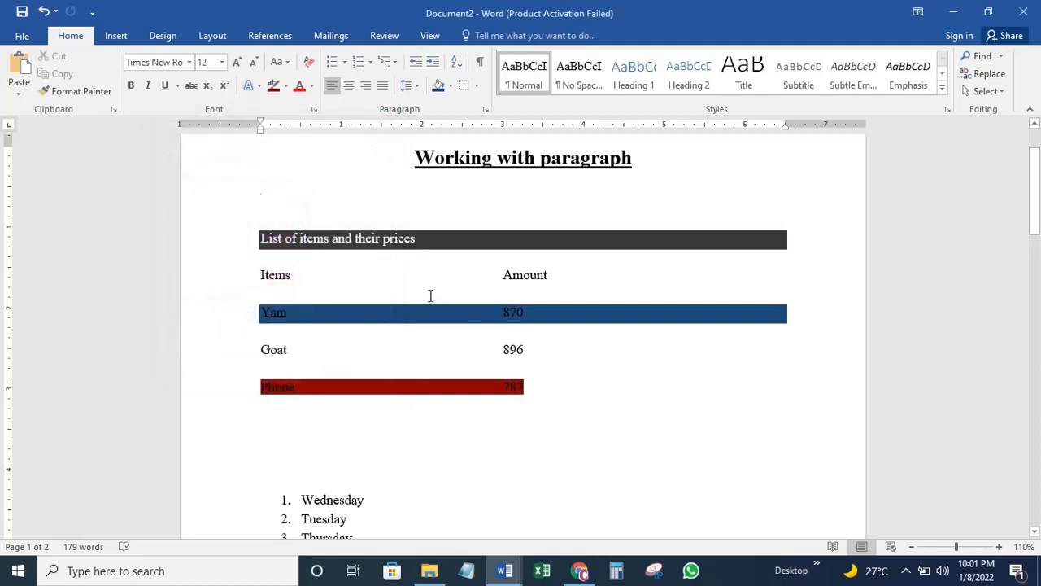
pyautogui.click(357, 278)
pyautogui.moveTo(1038, 208); pyautogui.dragTo(1037, 192)
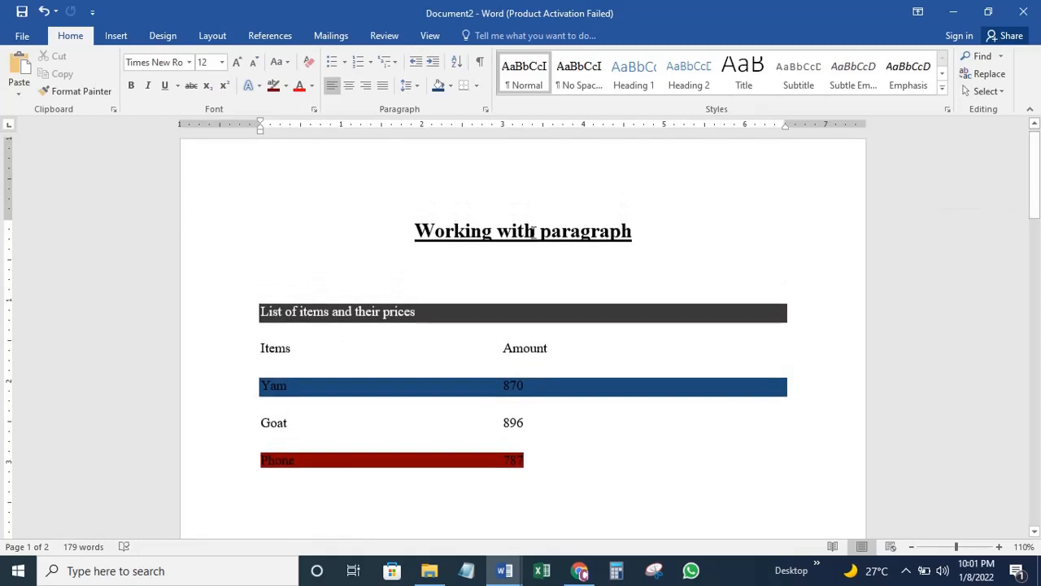
pyautogui.click(381, 271)
pyautogui.click(421, 189)
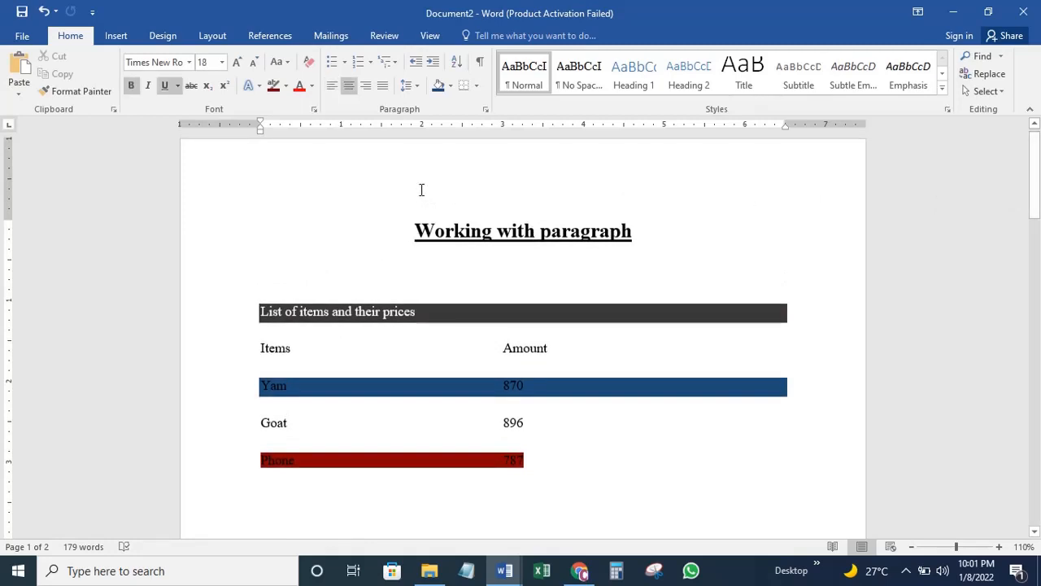
# Add a new line reading "I am going to school" below the numbered list of weekdays
pyautogui.moveTo(1035, 210); pyautogui.dragTo(1037, 258)
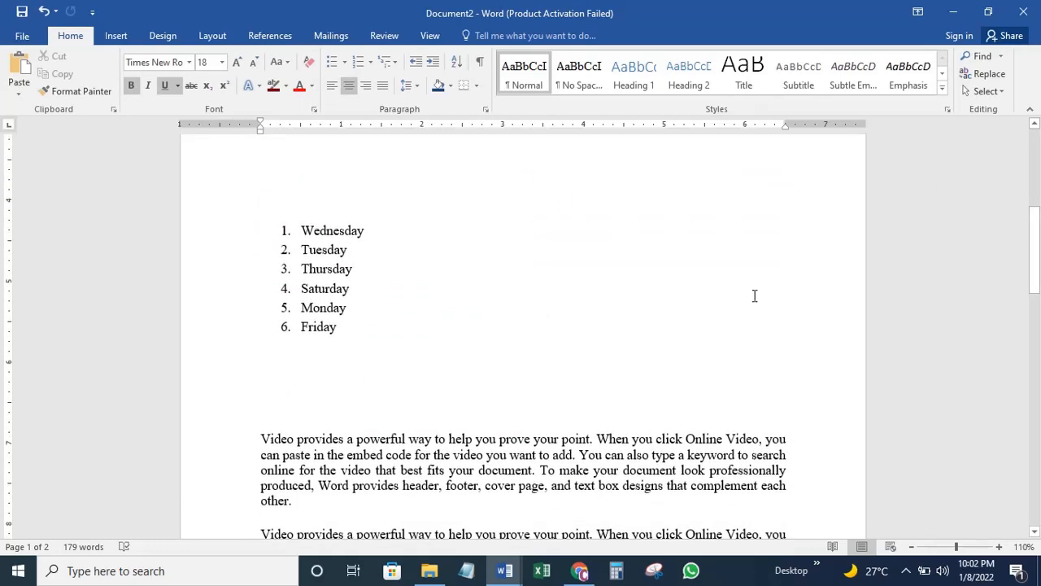
pyautogui.click(319, 379)
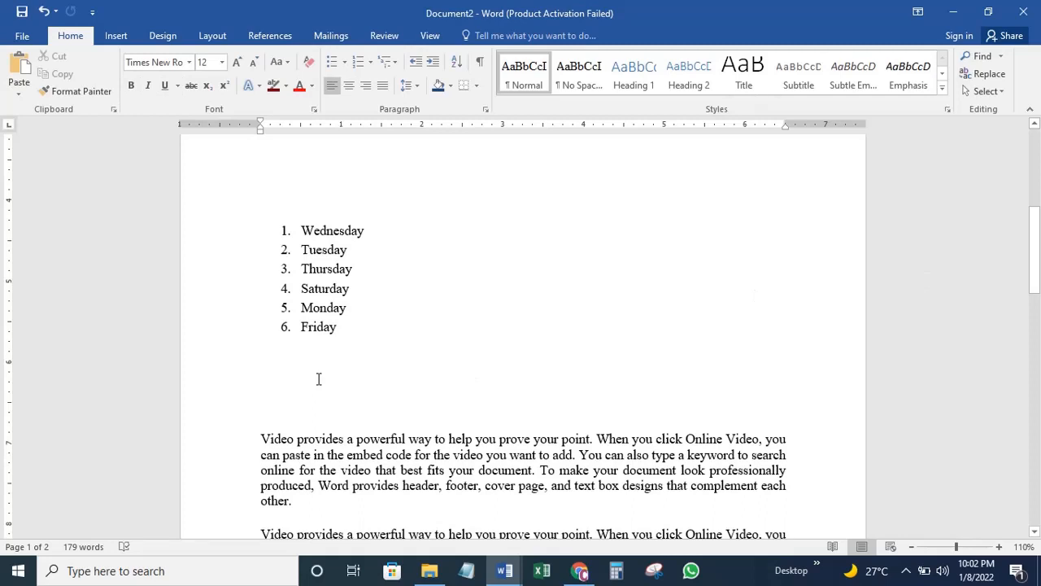
pyautogui.press('Return')
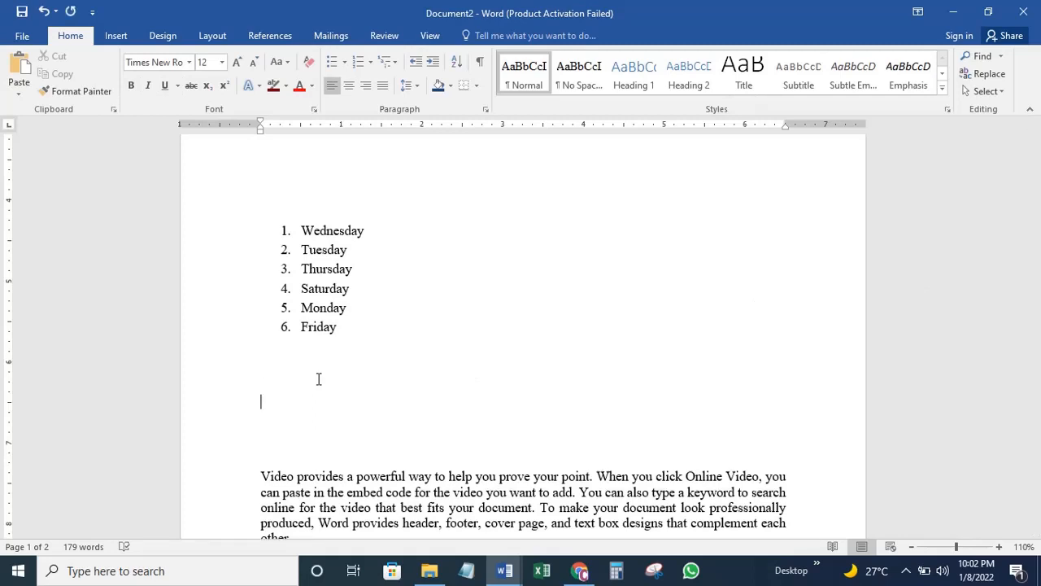
pyautogui.write('I am going to school')
# Apply a bottom border to the "I am going to school" paragraph and nudge the border line slightly down
pyautogui.click(477, 86)
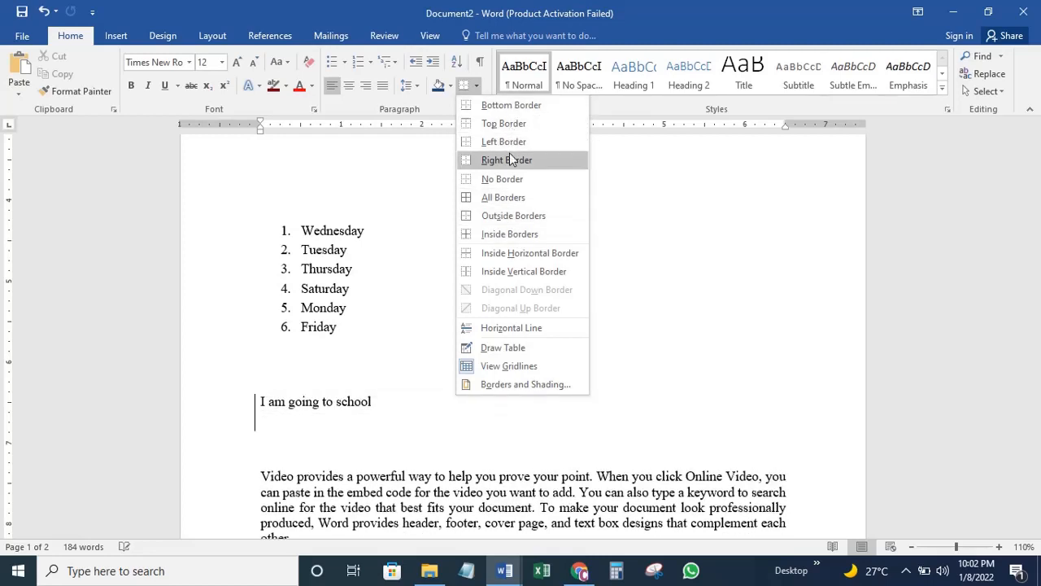
pyautogui.click(509, 105)
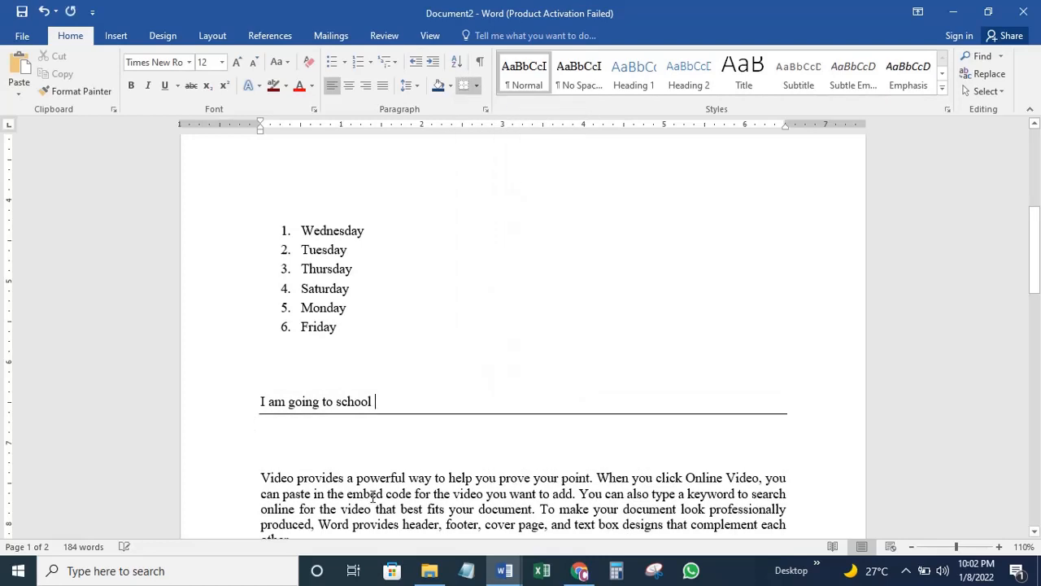
pyautogui.click(348, 462)
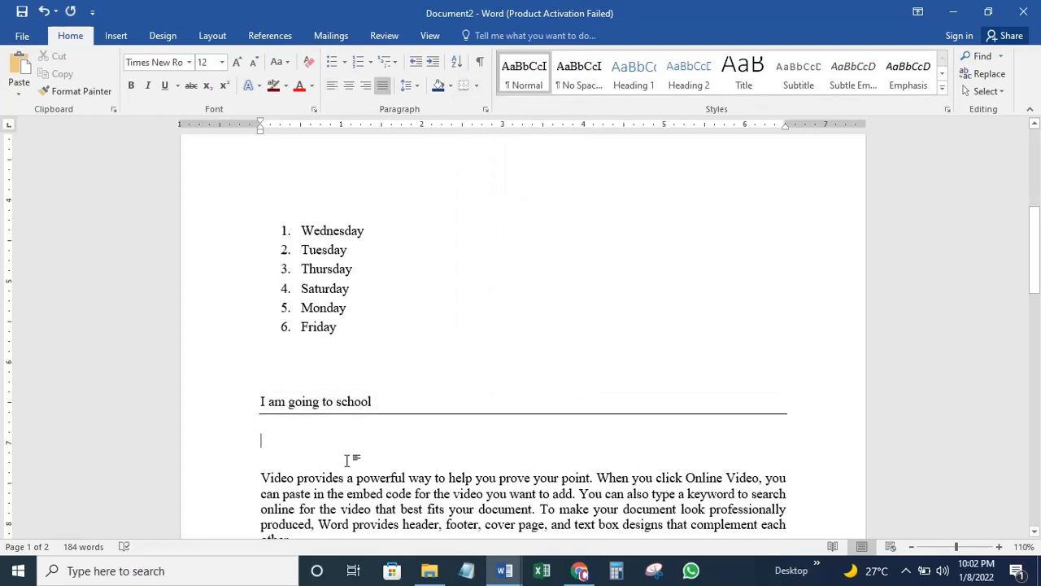
pyautogui.click(367, 418)
pyautogui.press('Down')
pyautogui.moveTo(375, 413); pyautogui.dragTo(374, 416)
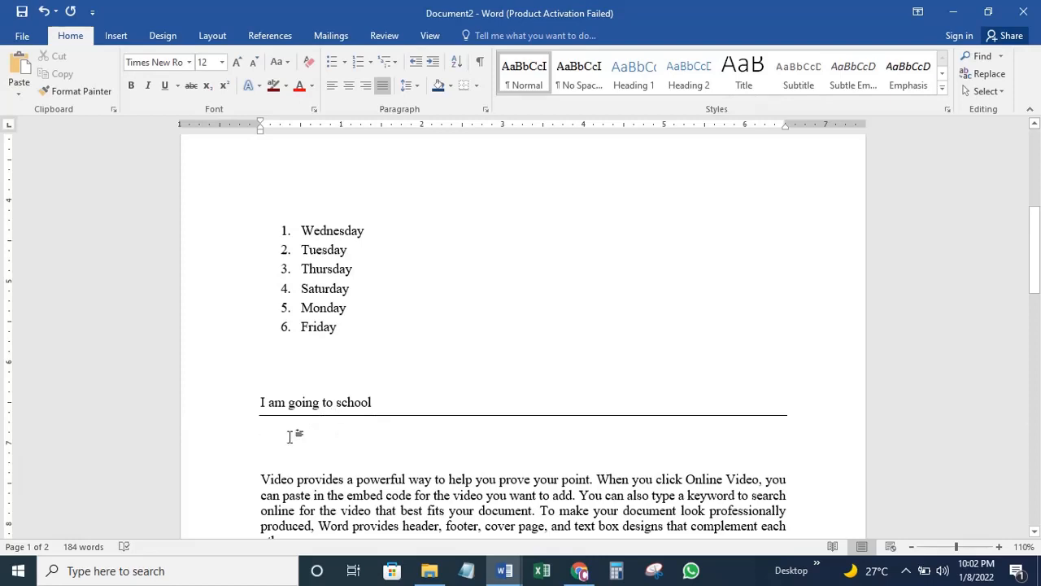
# Underline the word "Friday" in the numbered list with the font underline for comparison with the paragraph border
pyautogui.moveTo(340, 327); pyautogui.dragTo(286, 331)
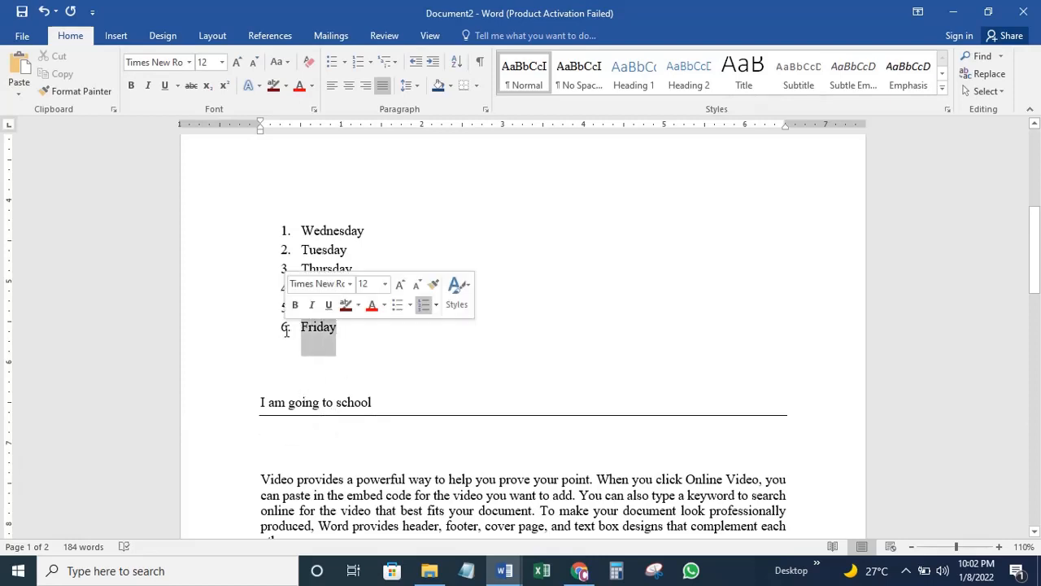
pyautogui.click(165, 85)
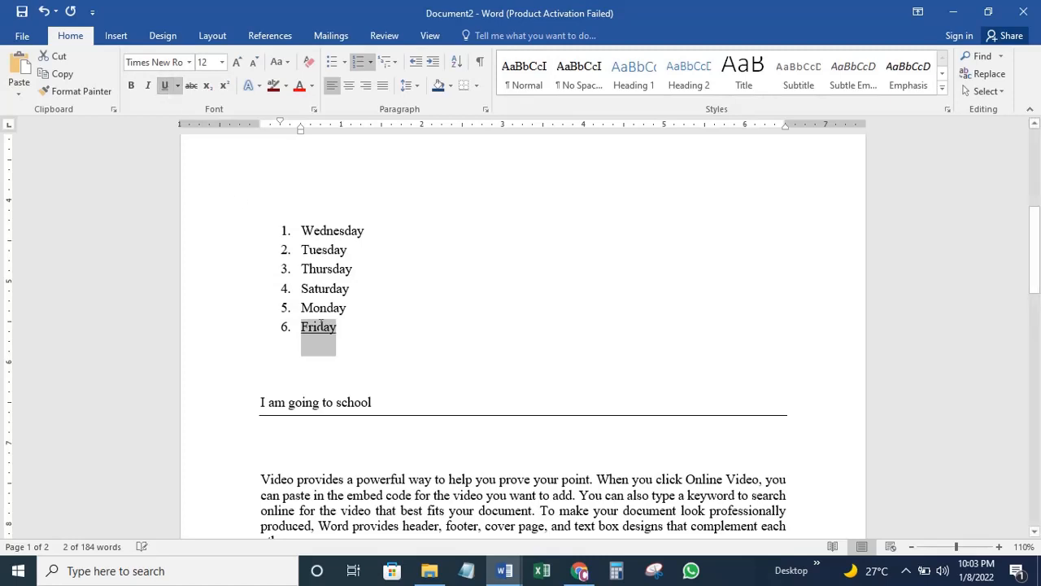
# Add a top border to the "I am going to school" paragraph
pyautogui.click(380, 405)
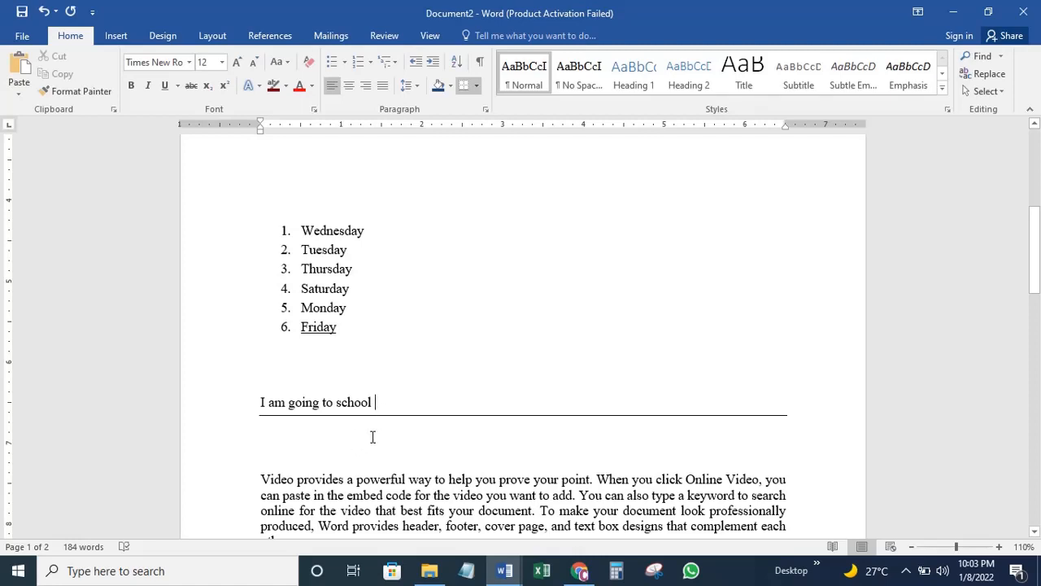
pyautogui.click(476, 87)
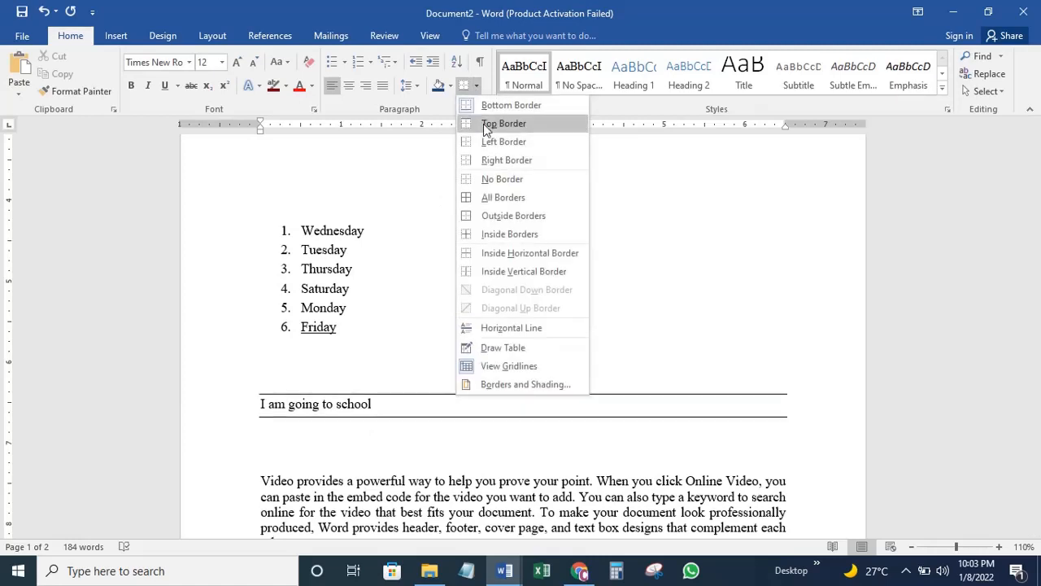
pyautogui.click(498, 123)
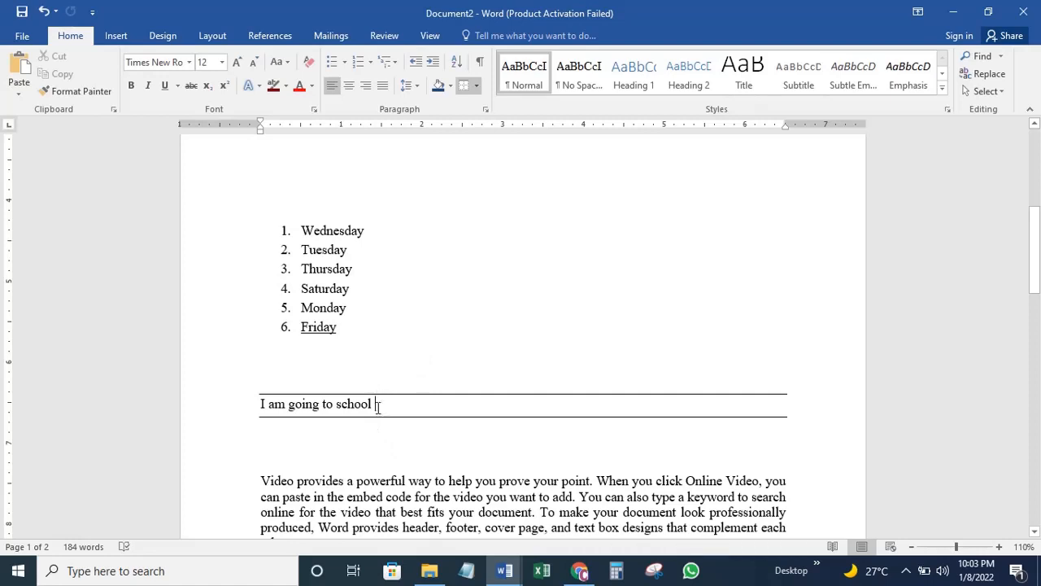
# Choose a Box paragraph border for the empty line below "I am going to school" in the Borders and Shading settings
pyautogui.click(324, 438)
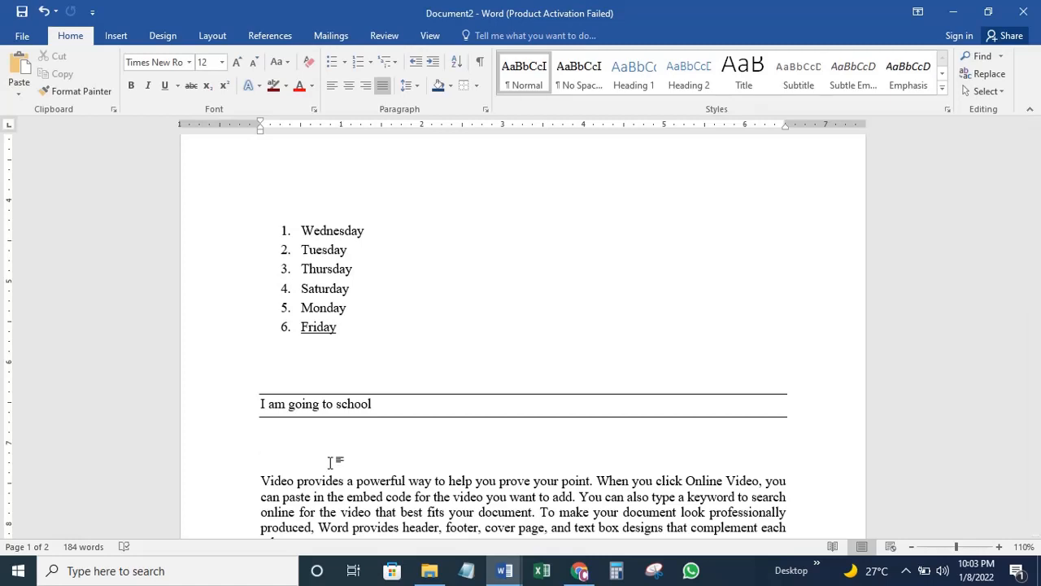
pyautogui.click(476, 91)
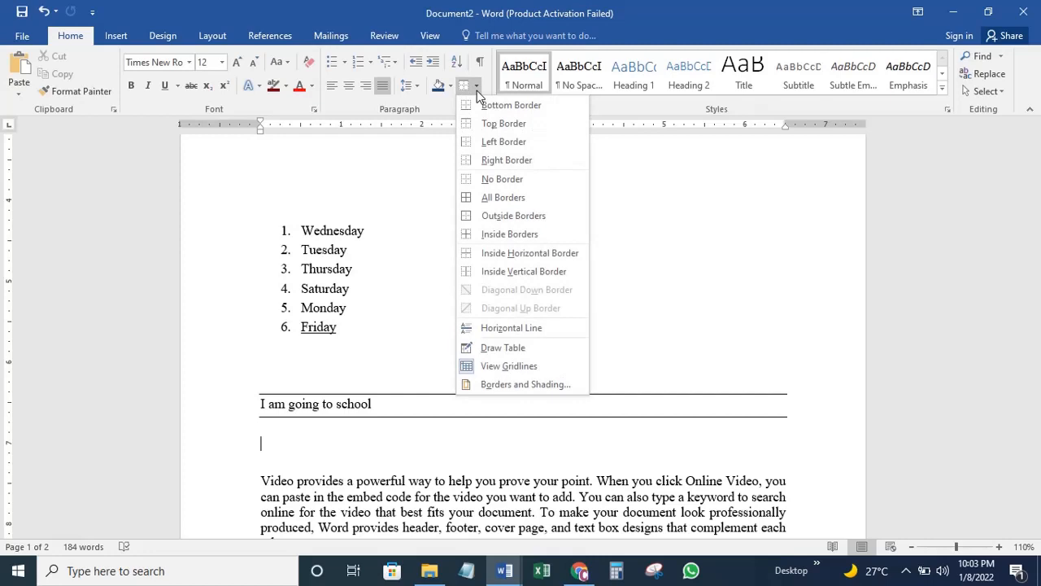
pyautogui.click(508, 388)
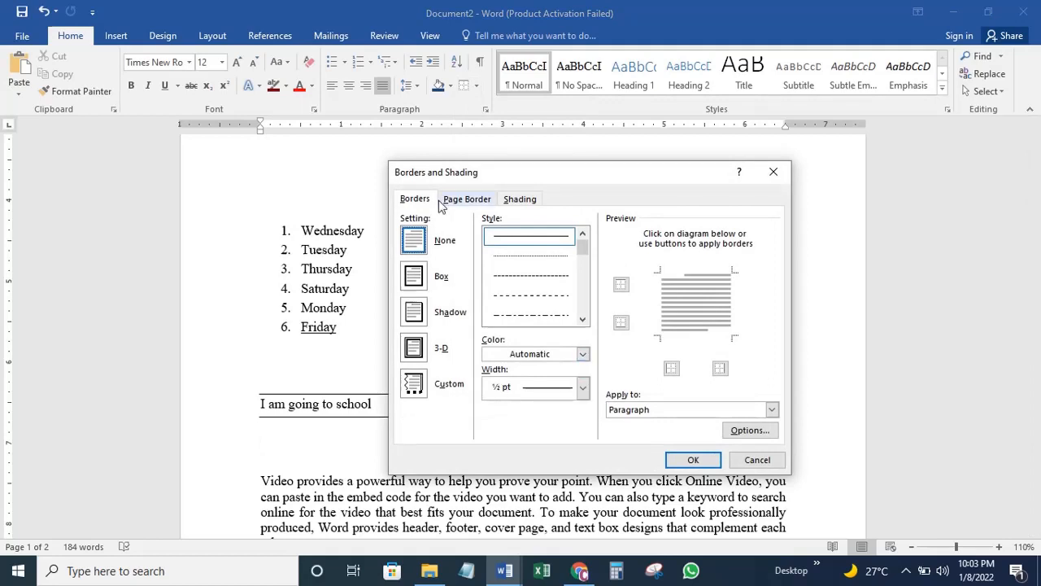
pyautogui.click(416, 200)
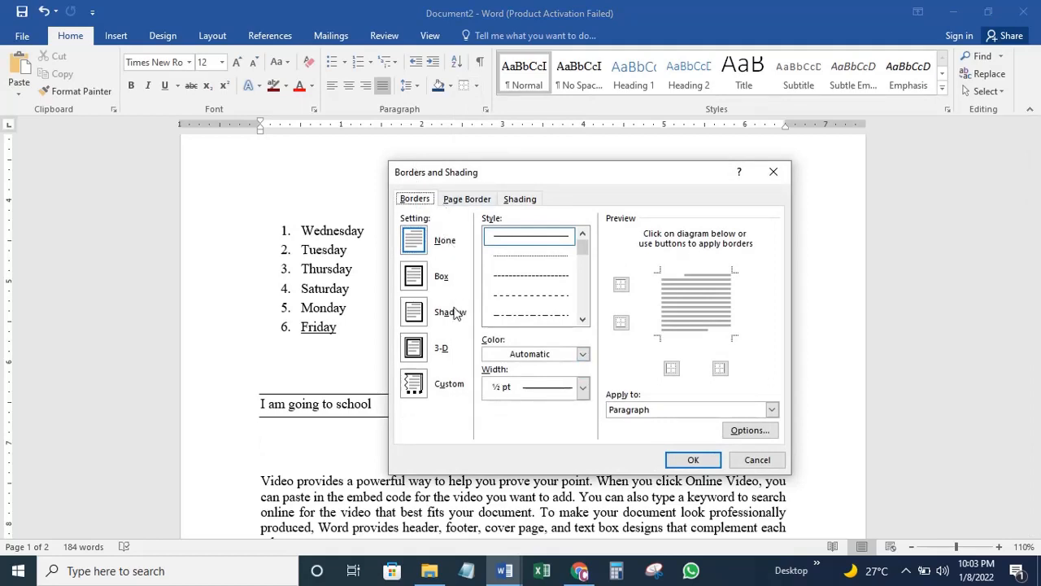
pyautogui.click(466, 203)
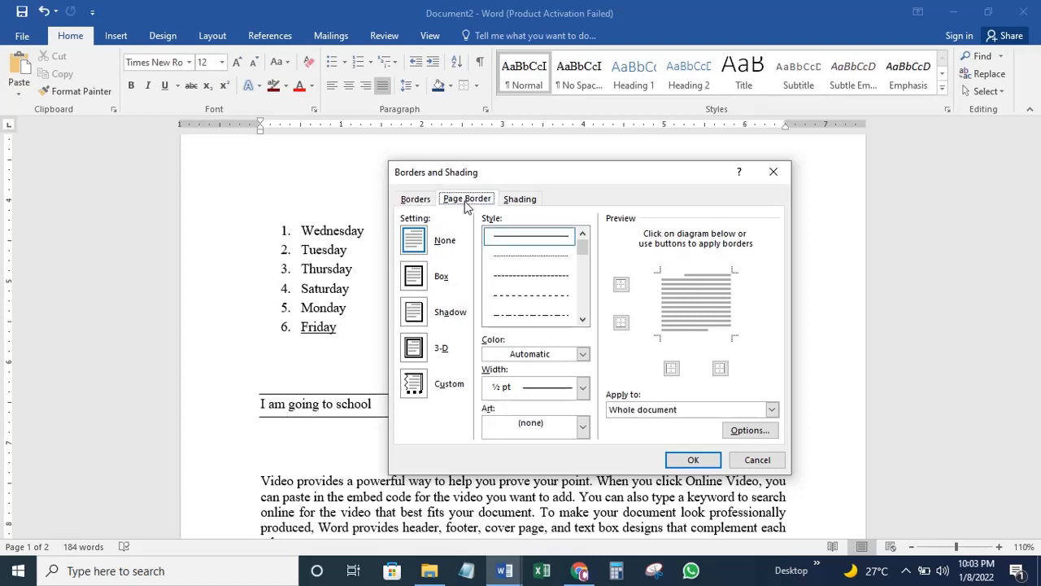
pyautogui.click(415, 199)
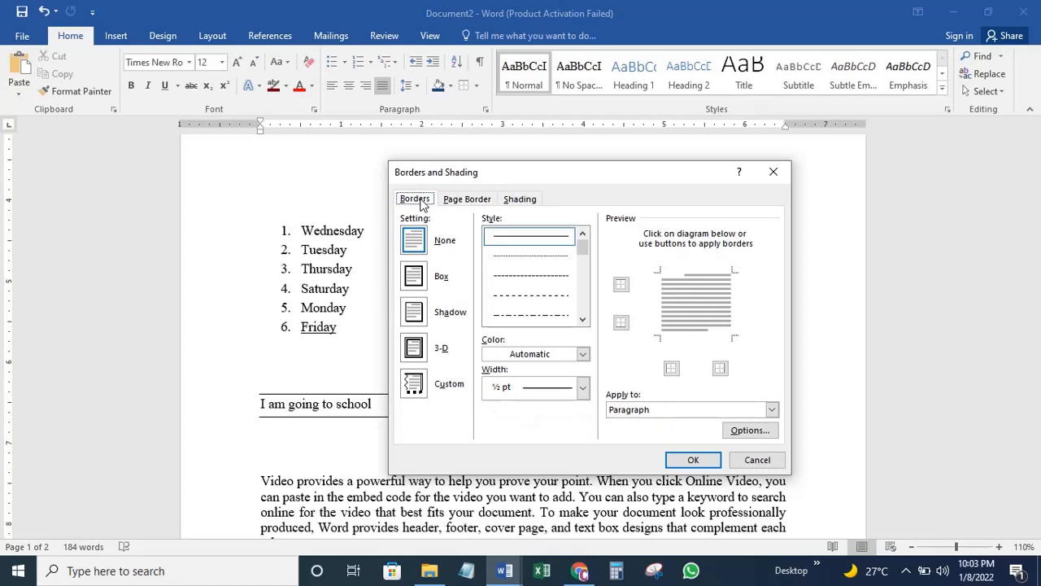
pyautogui.click(419, 285)
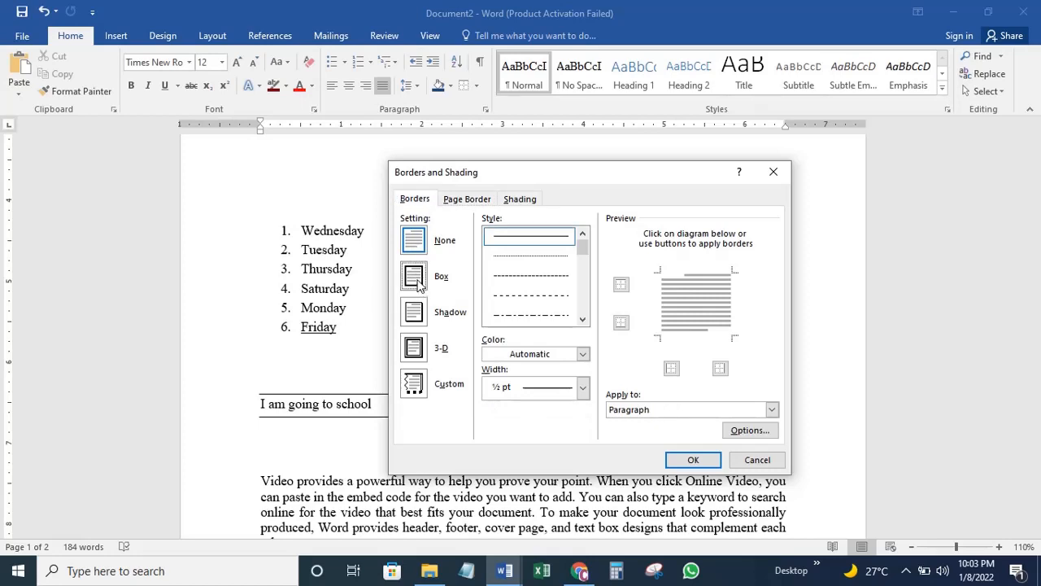
pyautogui.click(418, 315)
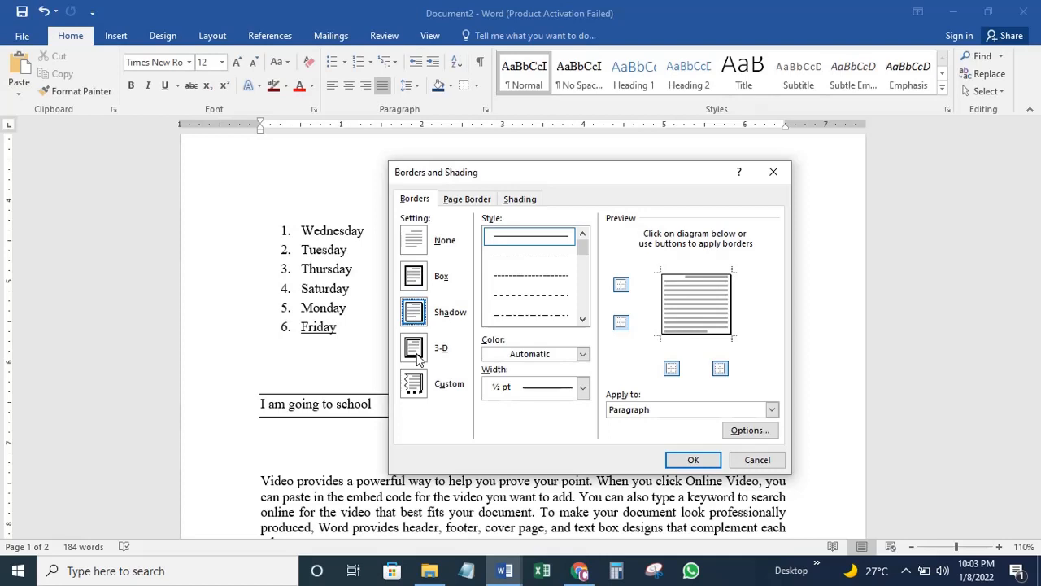
pyautogui.click(416, 276)
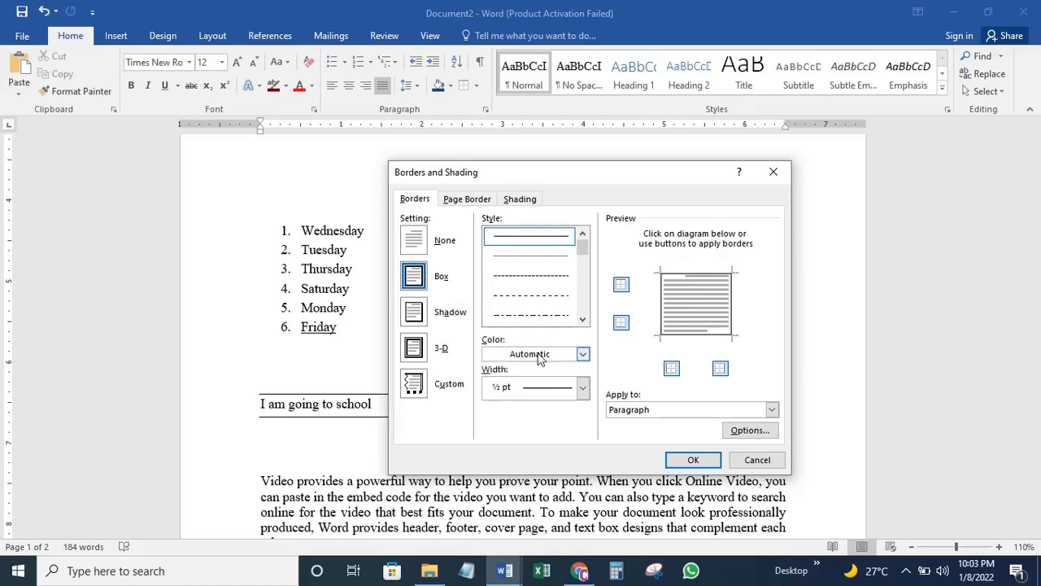
# Give the box border a triple-line style in dark orange with a 2 ¼ pt width and apply it to the empty paragraph
pyautogui.moveTo(582, 251); pyautogui.dragTo(581, 266)
pyautogui.click(547, 282)
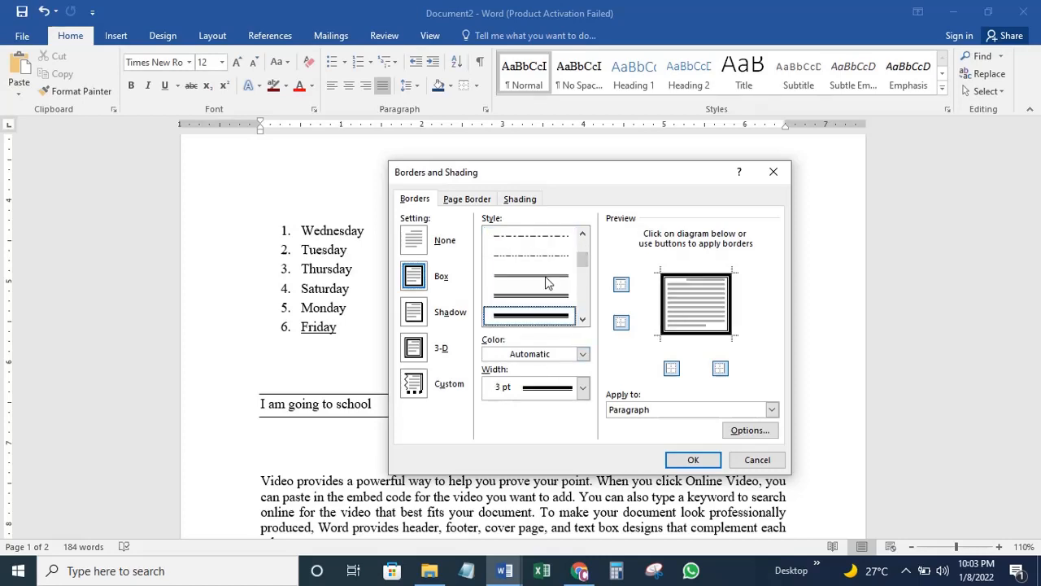
pyautogui.click(551, 302)
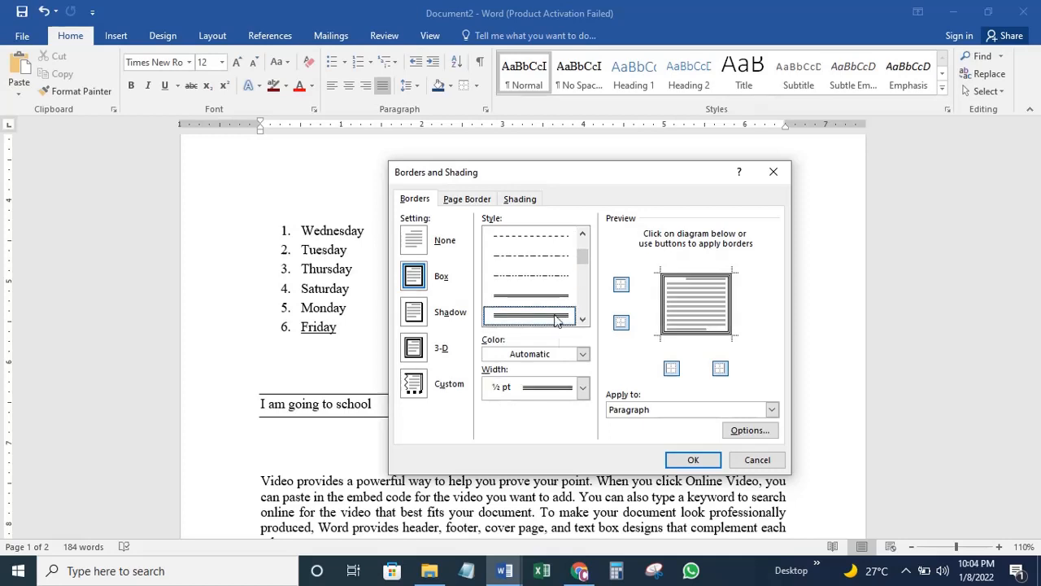
pyautogui.click(582, 353)
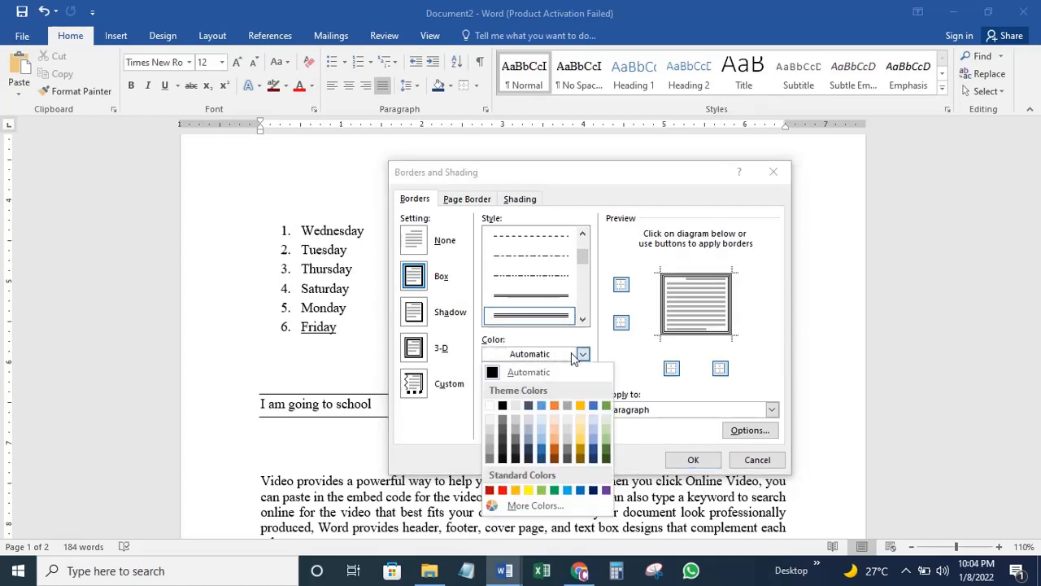
pyautogui.click(554, 446)
pyautogui.click(549, 392)
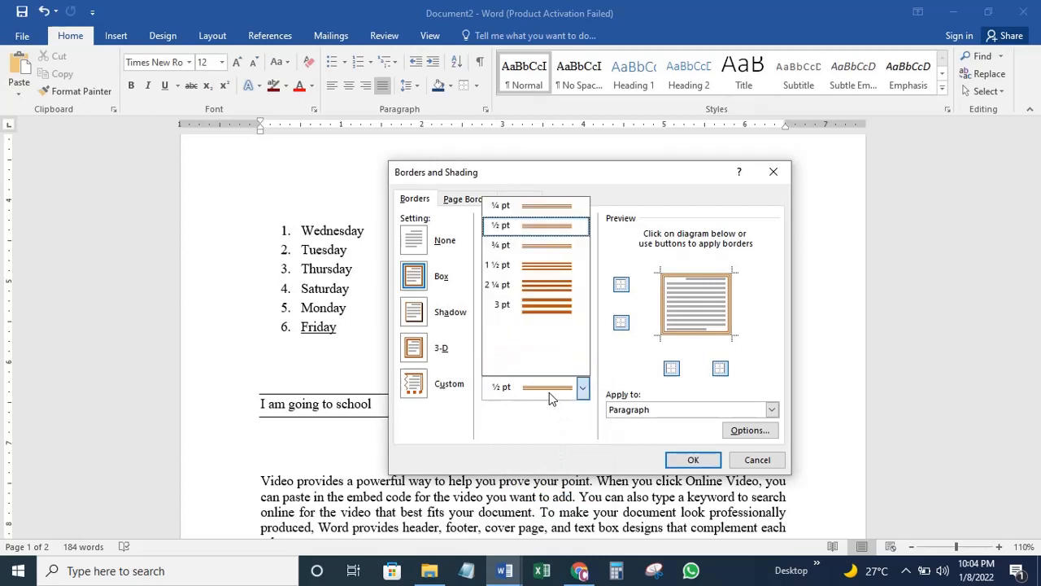
pyautogui.click(550, 286)
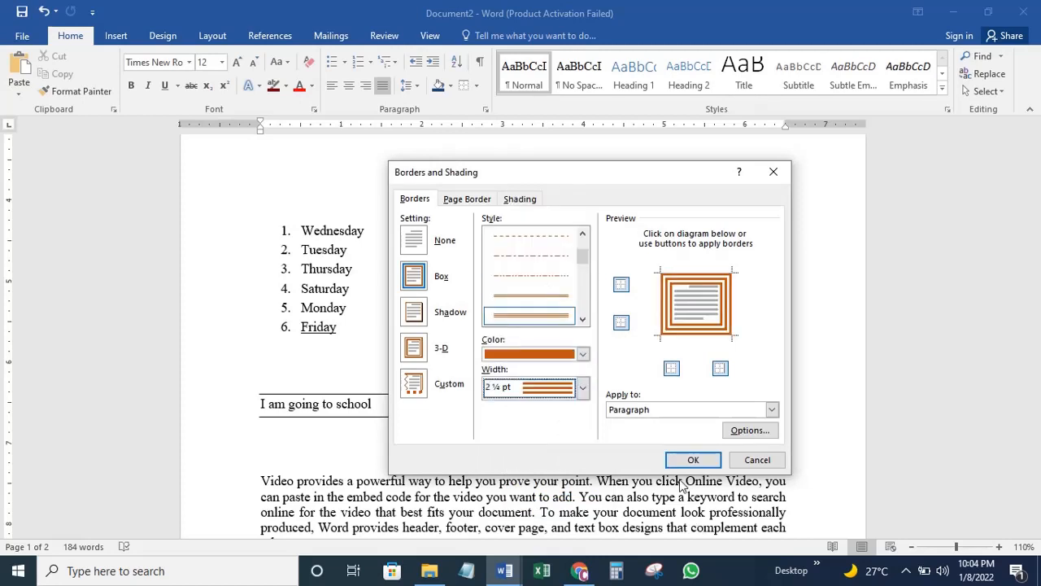
pyautogui.click(696, 463)
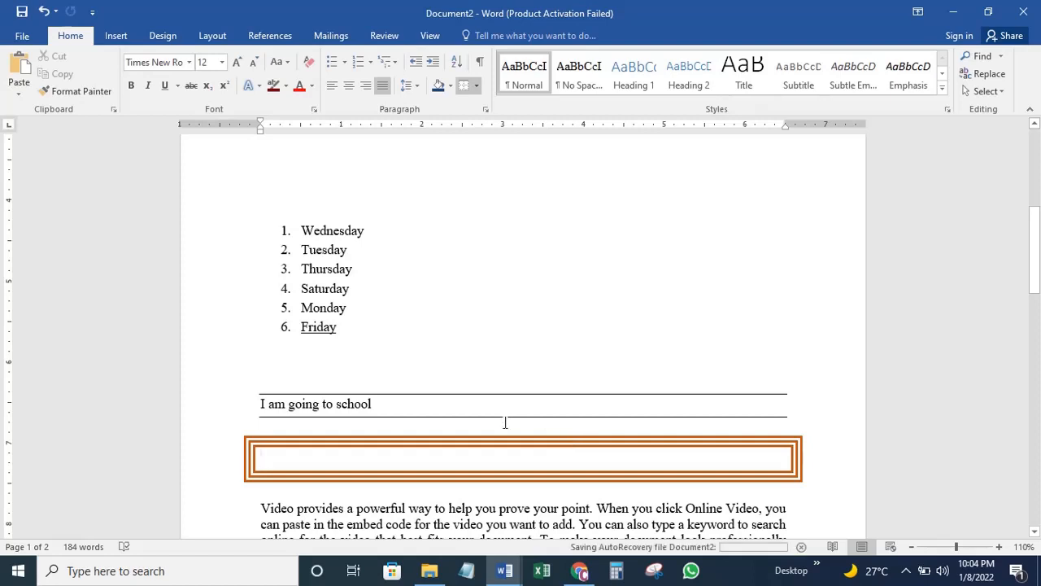
# Add a Box page border with a 1 ½ pt line to the whole document
pyautogui.click(478, 86)
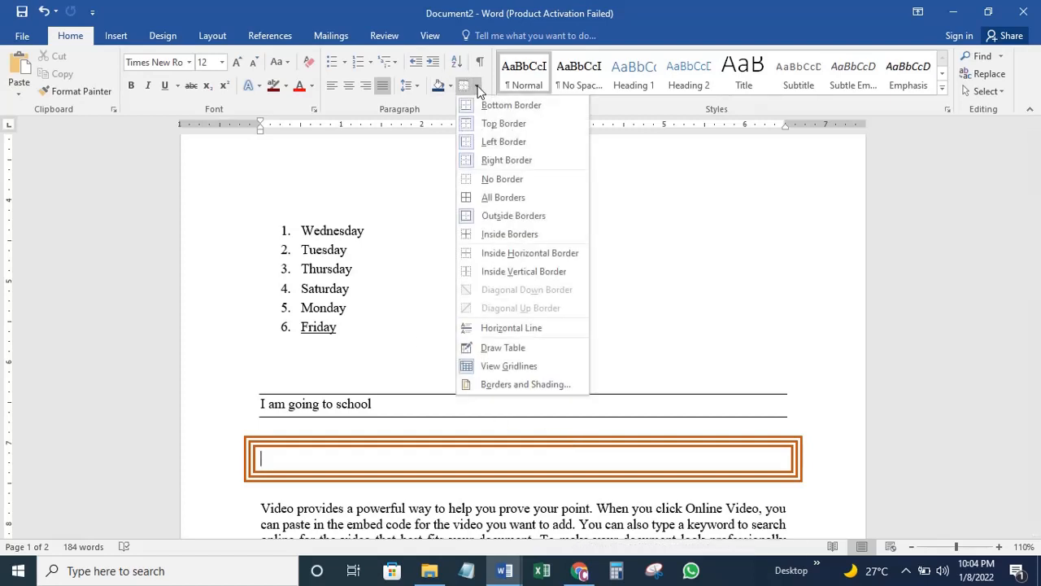
pyautogui.click(529, 387)
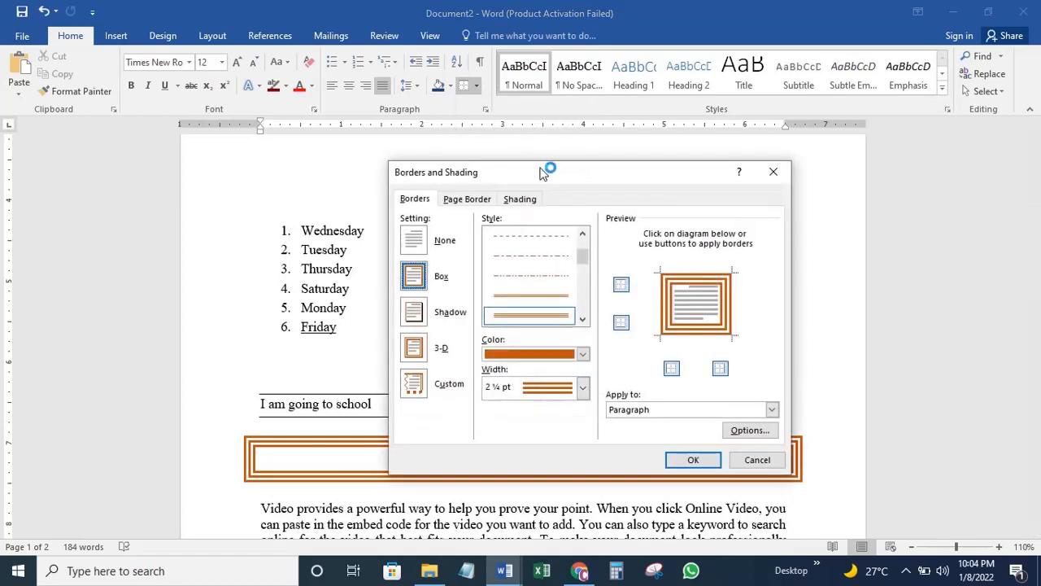
pyautogui.moveTo(544, 168); pyautogui.dragTo(534, 144)
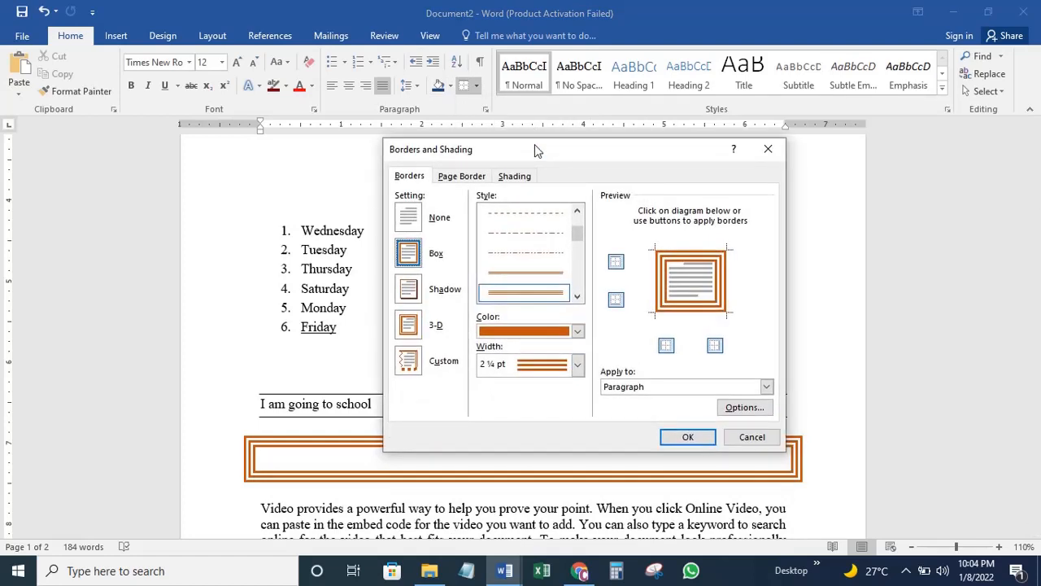
pyautogui.click(461, 179)
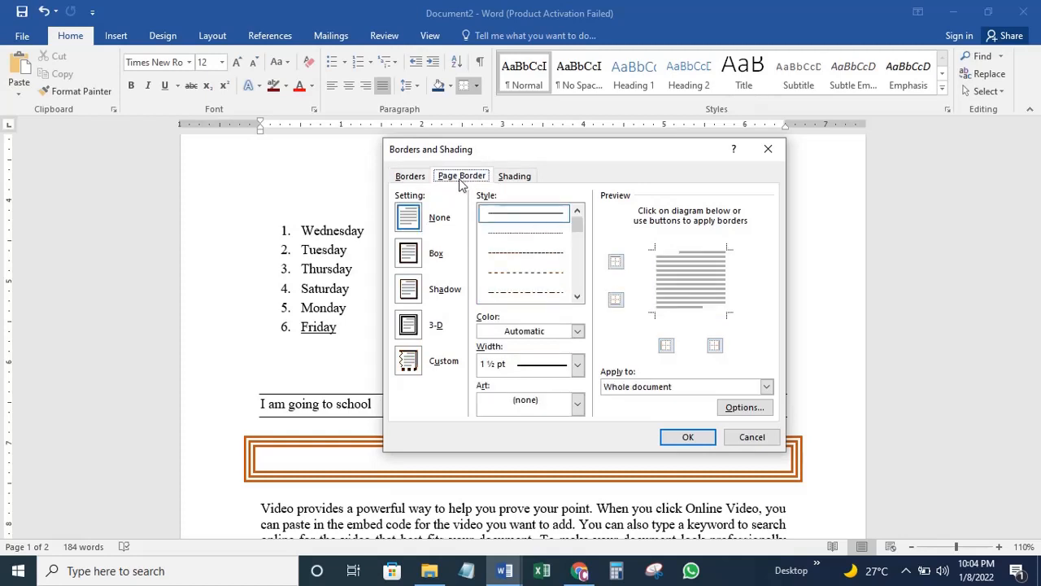
pyautogui.click(419, 179)
pyautogui.click(454, 182)
pyautogui.moveTo(574, 221); pyautogui.dragTo(580, 243)
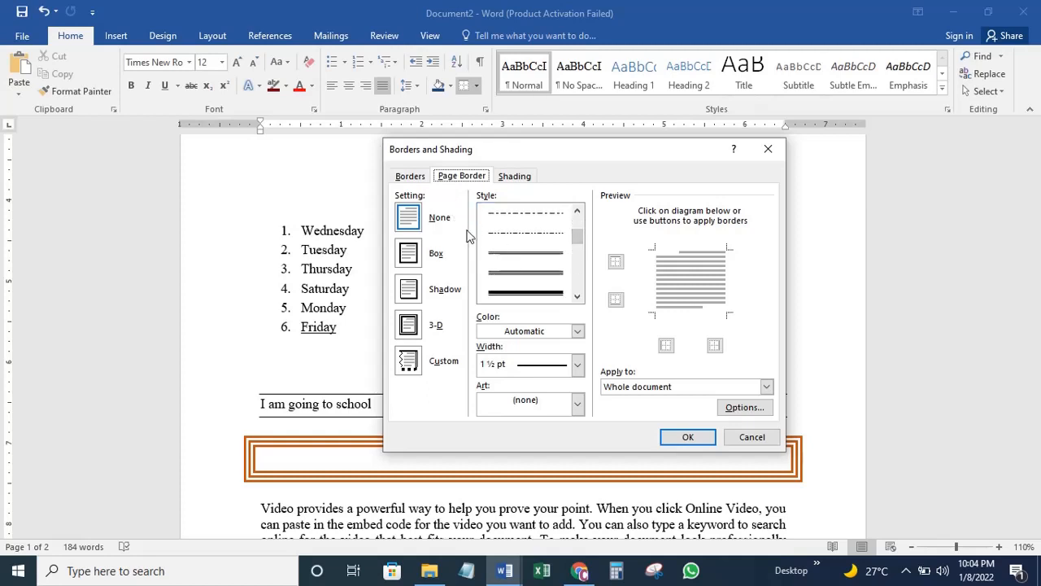
pyautogui.click(414, 225)
pyautogui.click(415, 259)
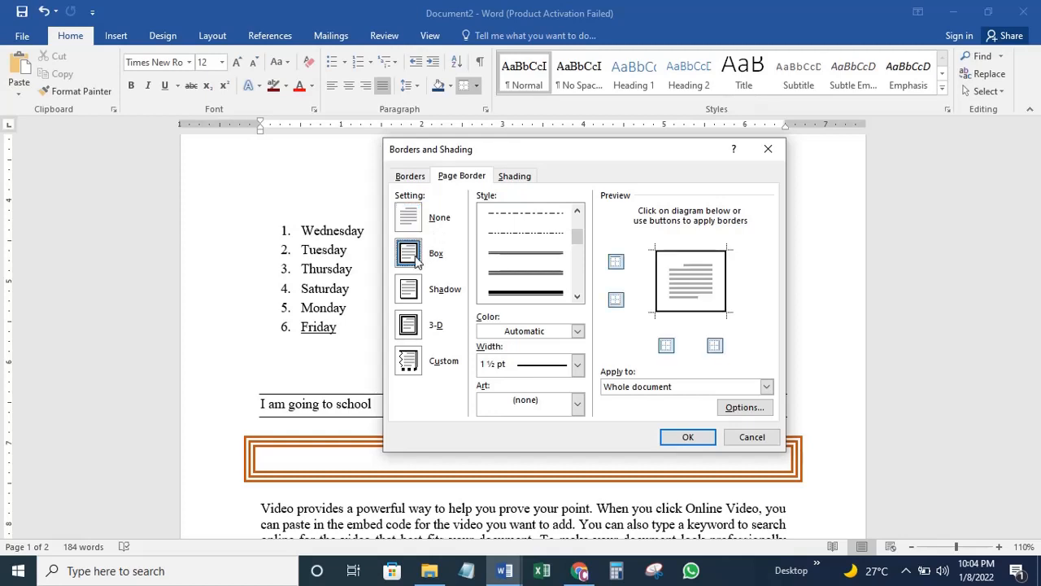
pyautogui.click(681, 439)
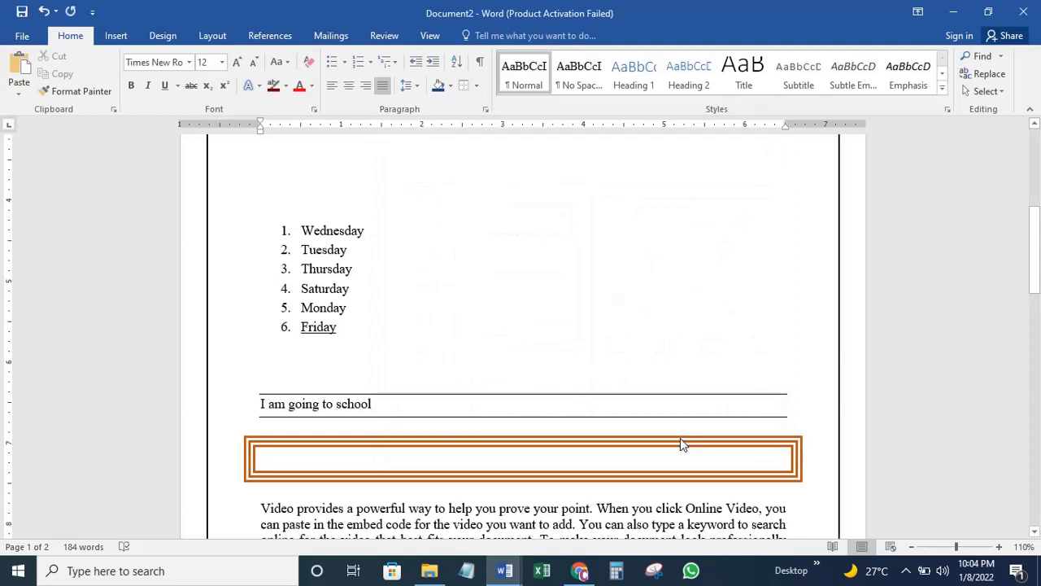
# Examine the page border on both pages of the document at a reduced view
pyautogui.click(912, 547)
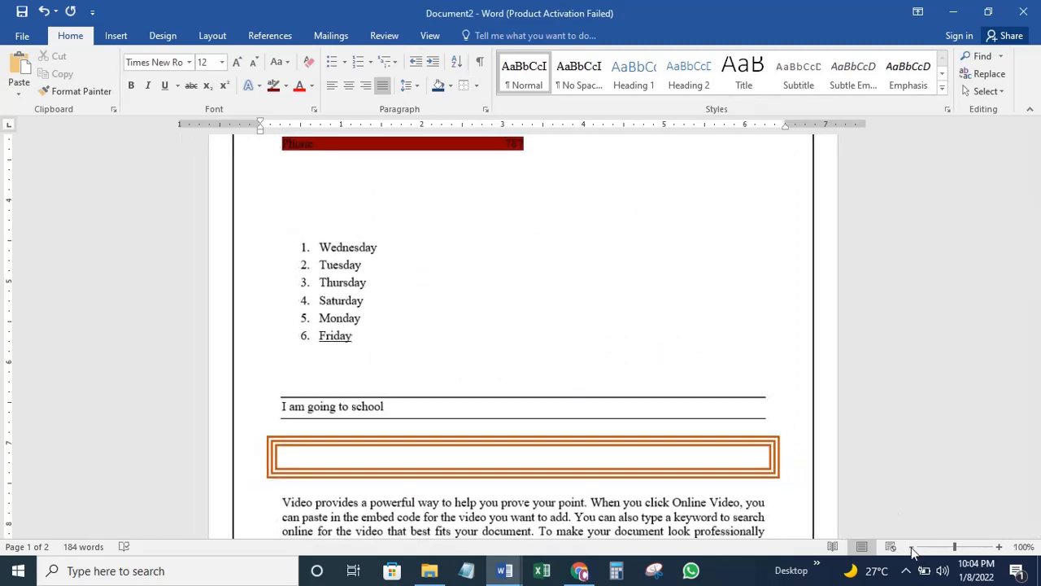
pyautogui.click(912, 547)
pyautogui.click(912, 547)
pyautogui.click(911, 546)
pyautogui.click(911, 546)
pyautogui.click(911, 546)
pyautogui.click(912, 547)
pyautogui.click(912, 547)
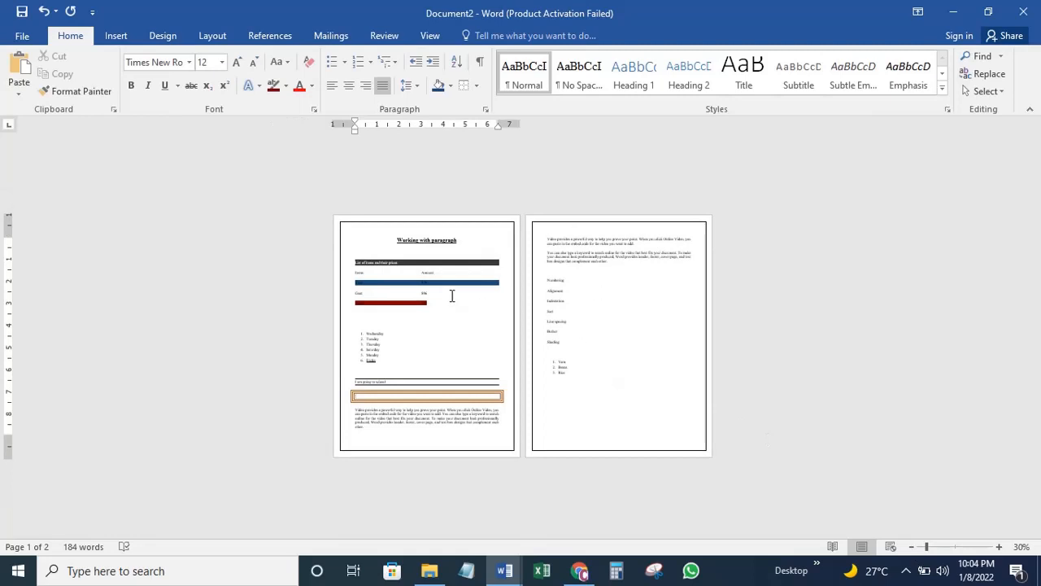
pyautogui.click(998, 547)
pyautogui.click(998, 547)
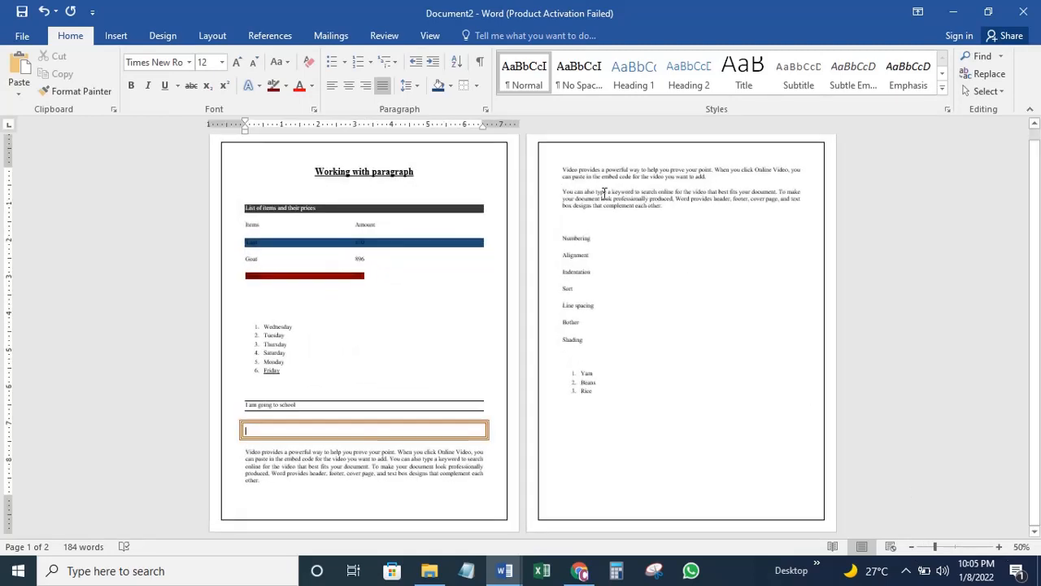
# Choose a 3 pt thick-and-thin Box paragraph border for the empty line above the numbered weekday list
pyautogui.click(346, 318)
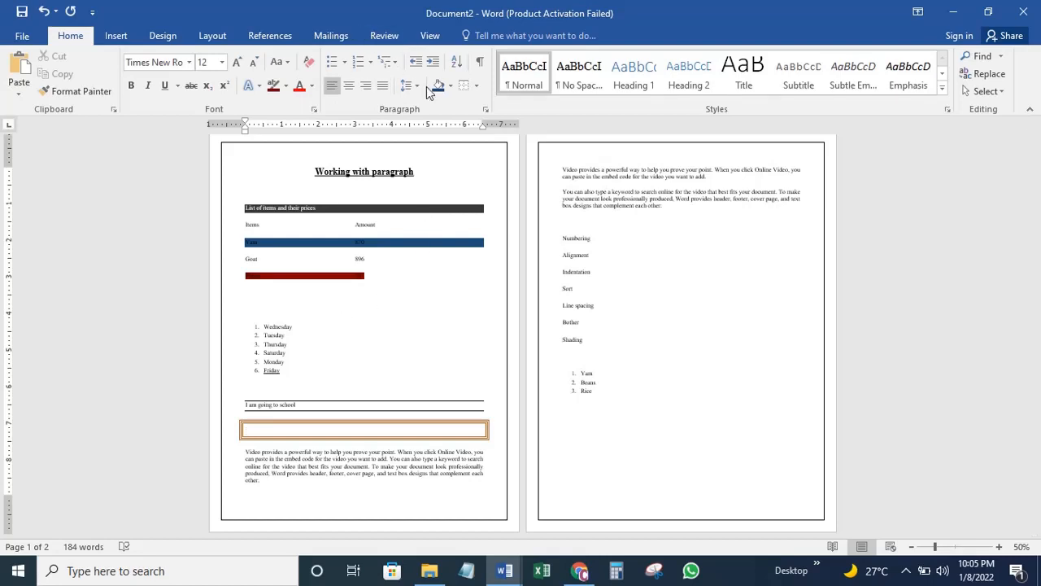
pyautogui.click(477, 86)
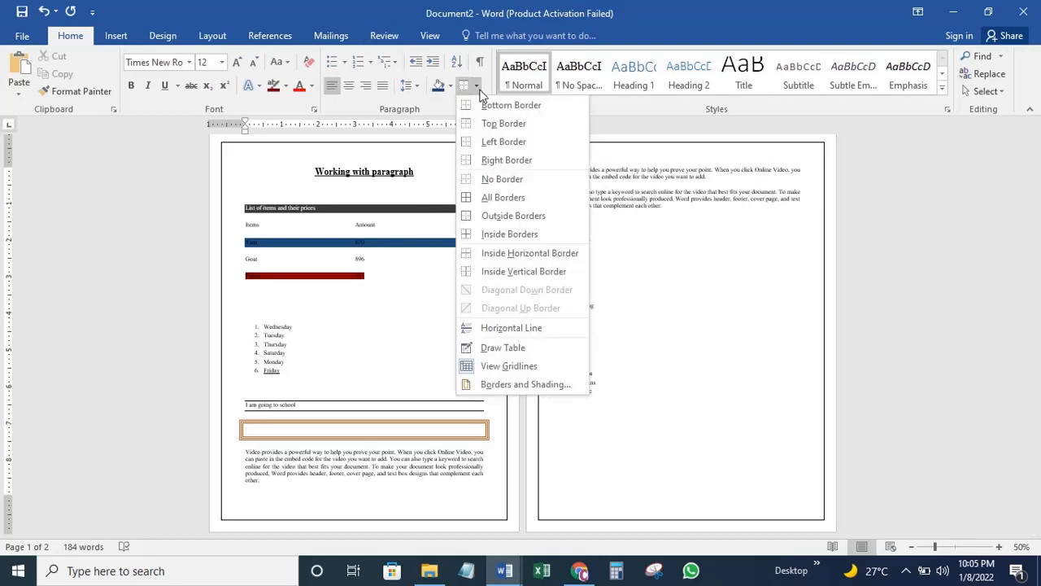
pyautogui.click(524, 384)
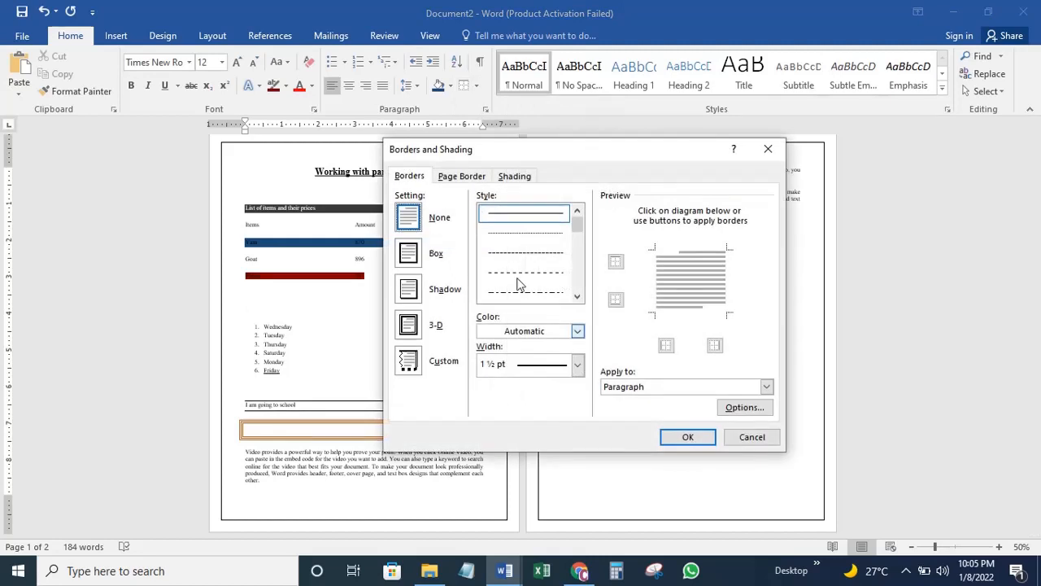
pyautogui.moveTo(577, 225); pyautogui.dragTo(579, 244)
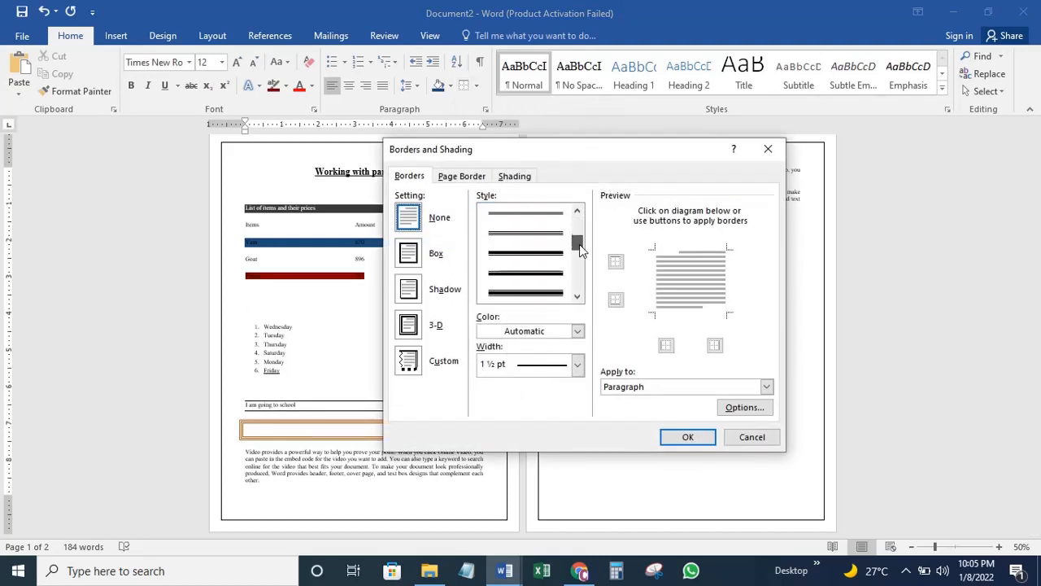
pyautogui.click(558, 259)
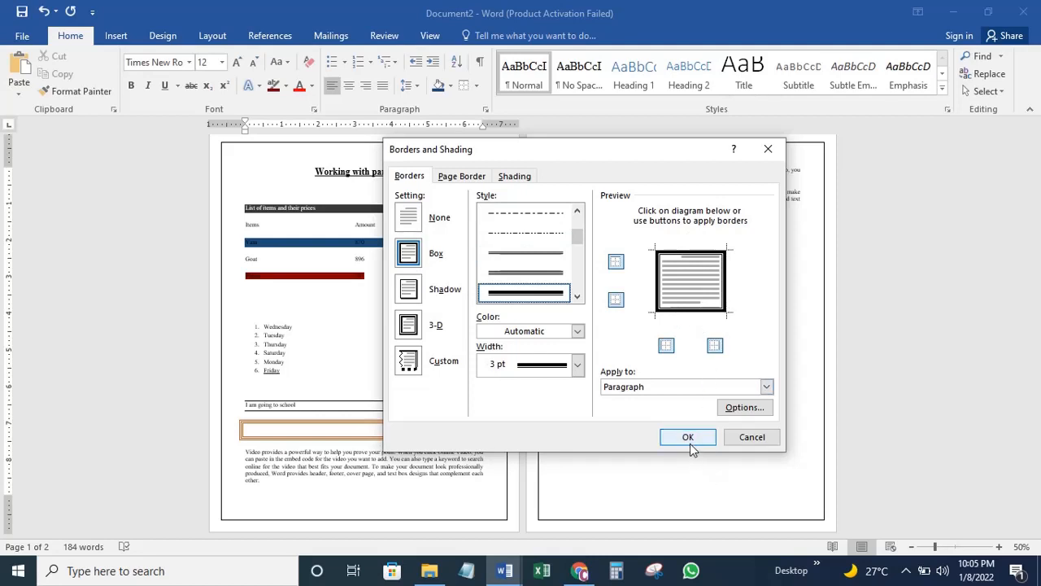
# Give the whole document a 4 ½ pt thick-and-thin Box page border and apply it along with the pending paragraph border
pyautogui.click(461, 180)
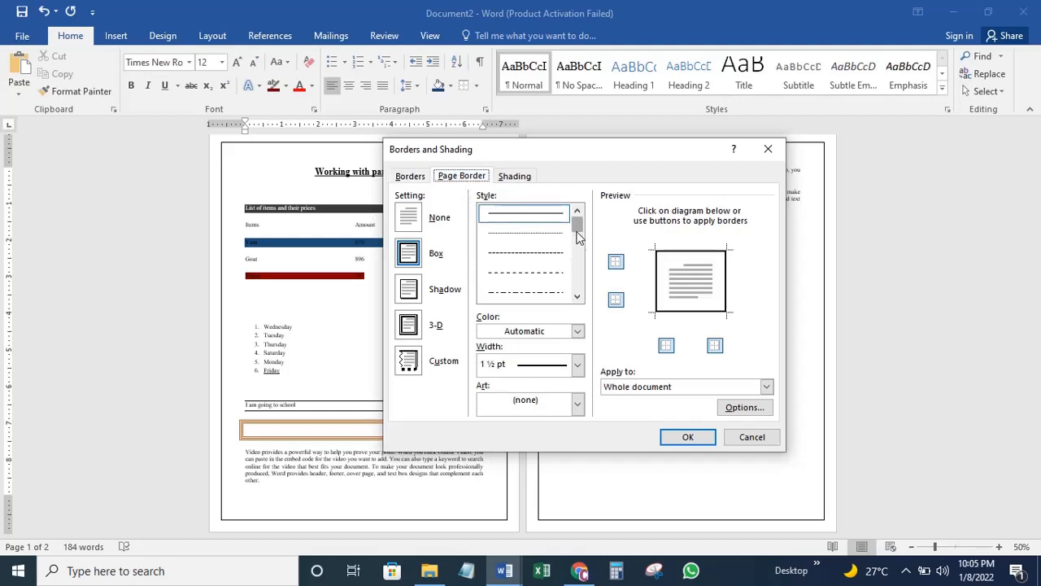
pyautogui.click(578, 296)
pyautogui.click(577, 296)
pyautogui.click(578, 296)
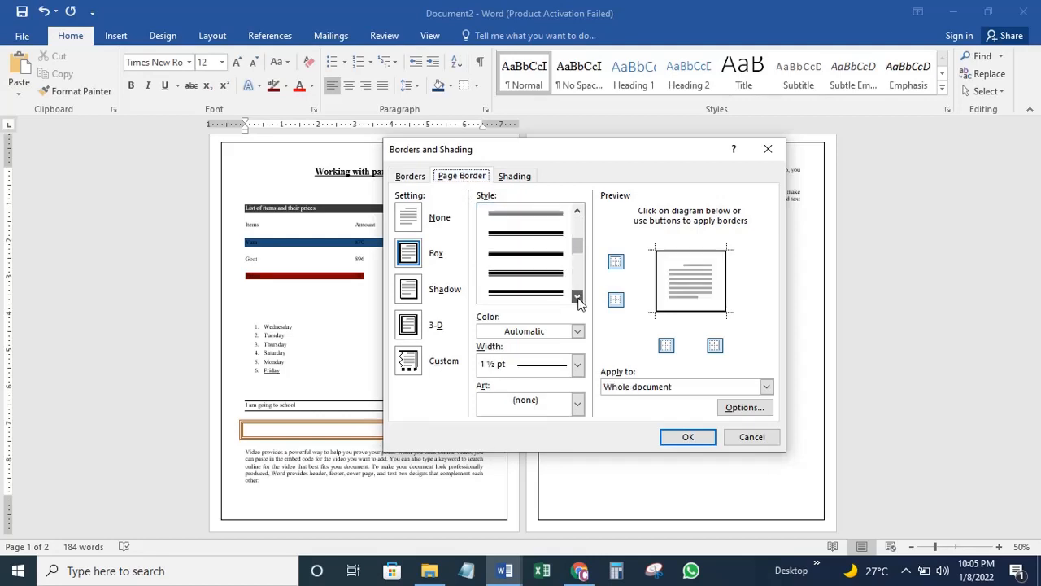
pyautogui.click(523, 236)
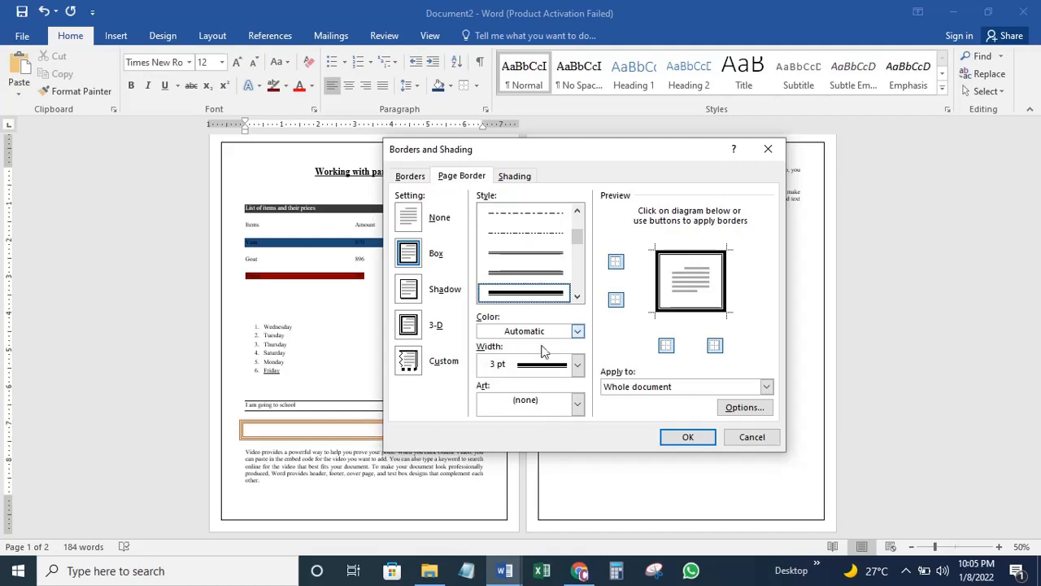
pyautogui.click(578, 364)
pyautogui.click(536, 245)
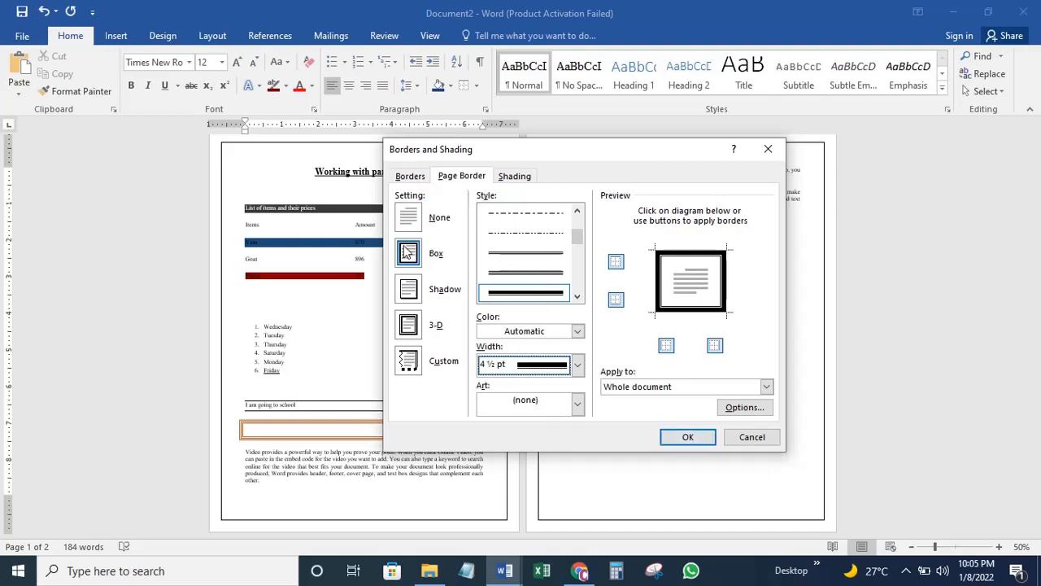
pyautogui.click(671, 388)
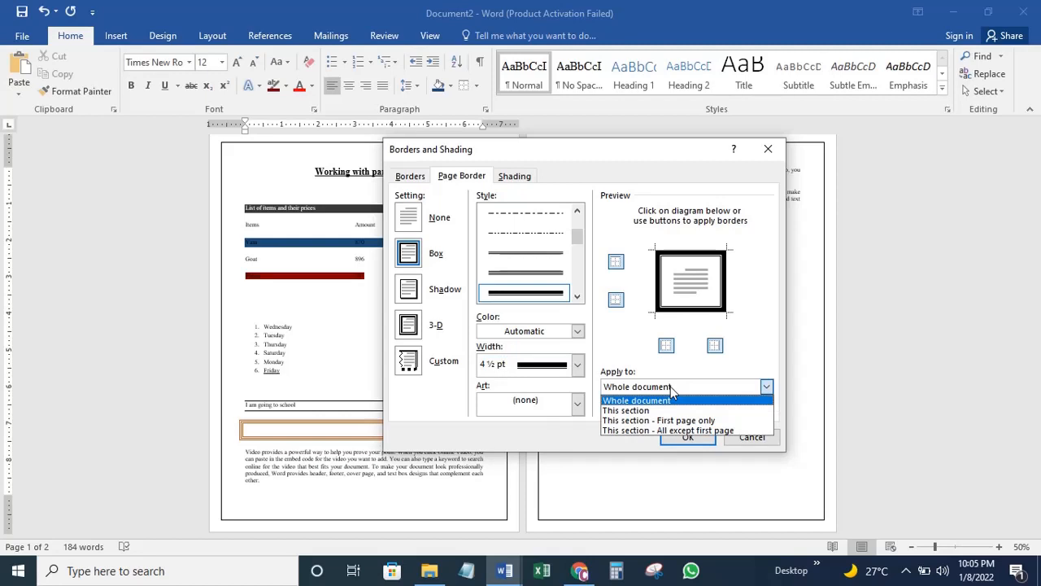
pyautogui.click(671, 386)
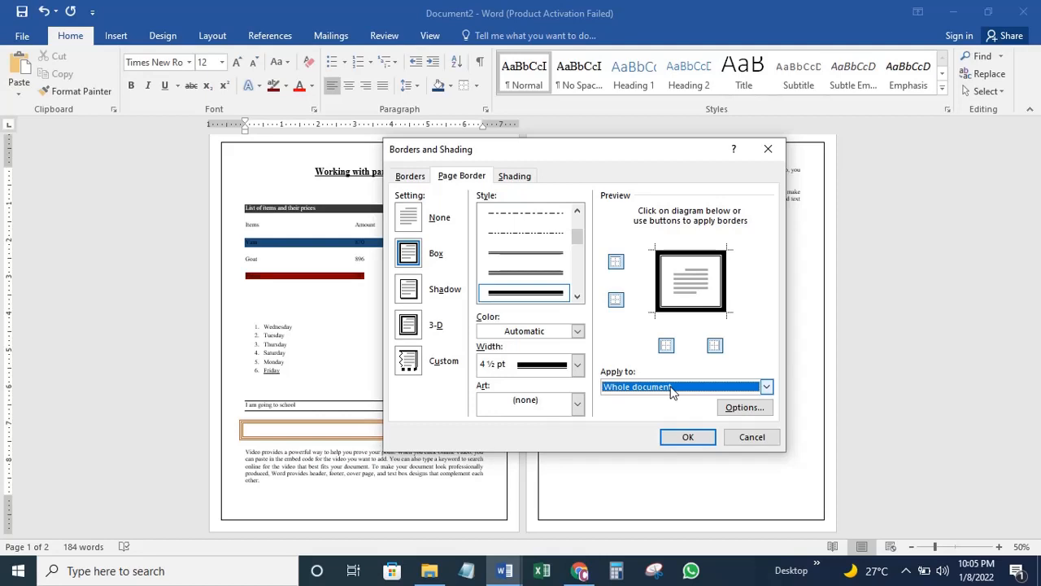
pyautogui.click(688, 438)
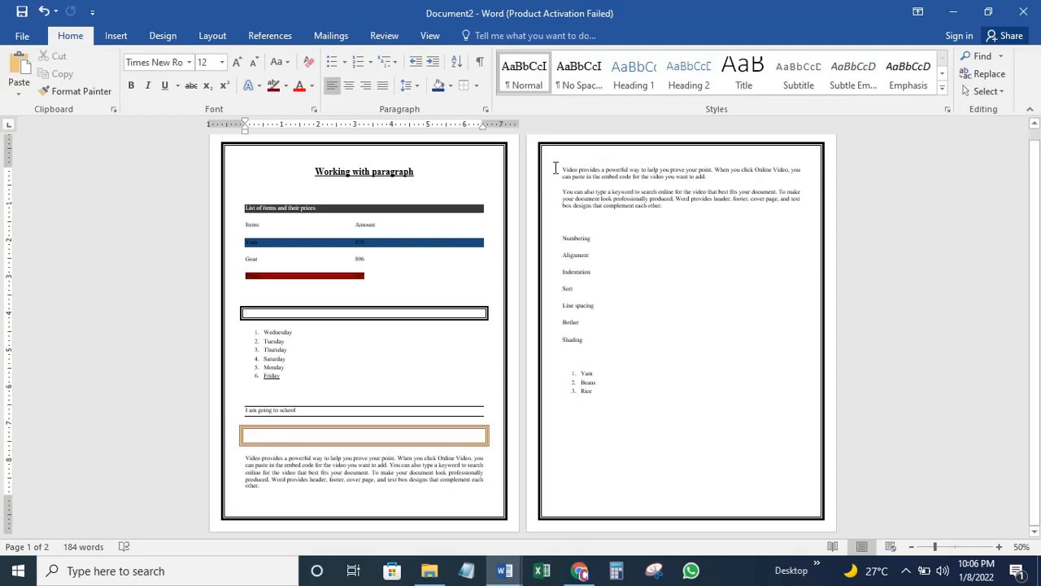
# Recolor the Box border of the empty paragraph above the weekday list to light orange
pyautogui.click(477, 87)
pyautogui.click(520, 386)
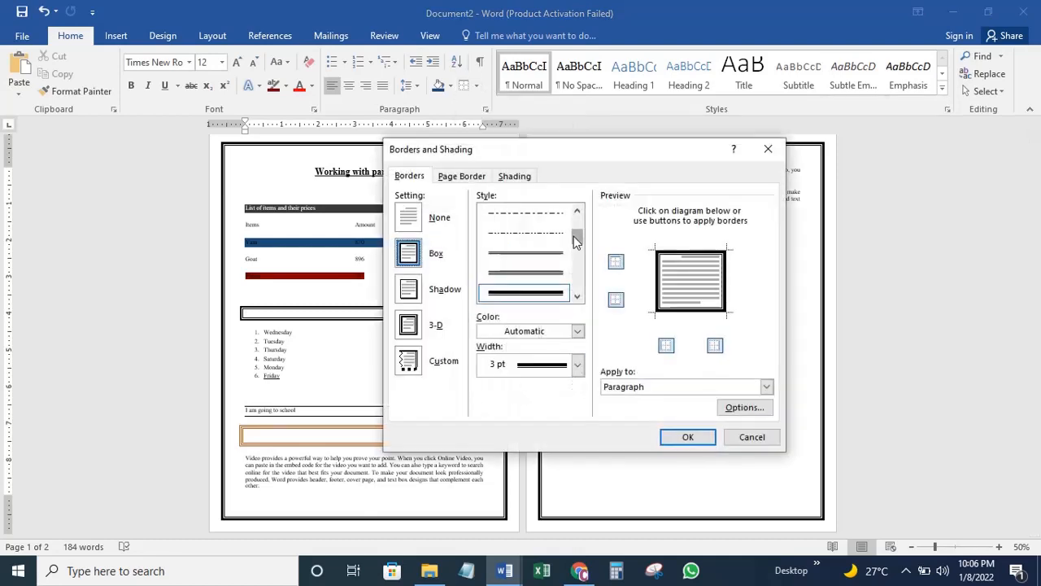
pyautogui.scroll(-3, 580, 241)
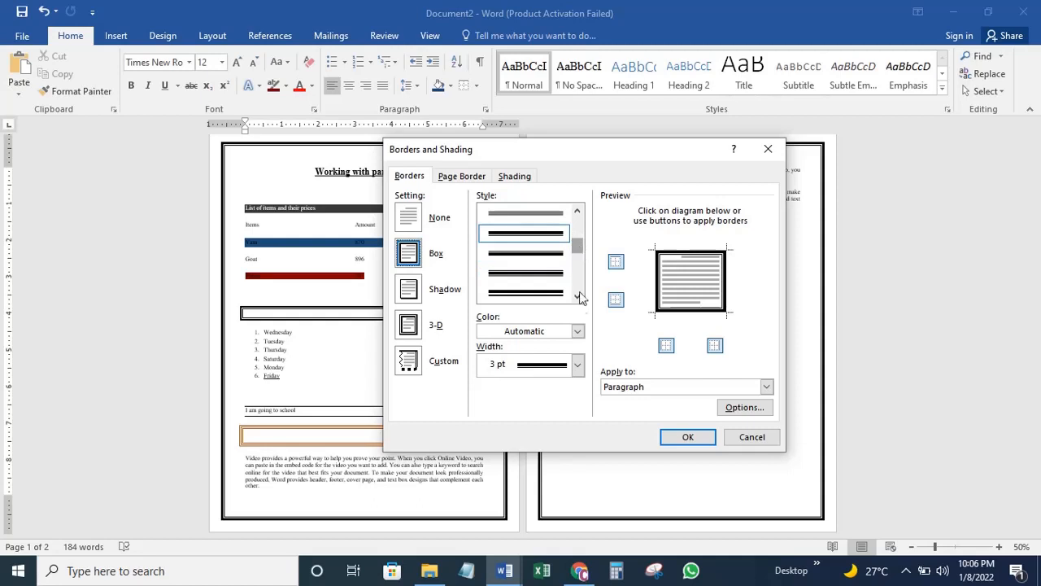
pyautogui.click(578, 332)
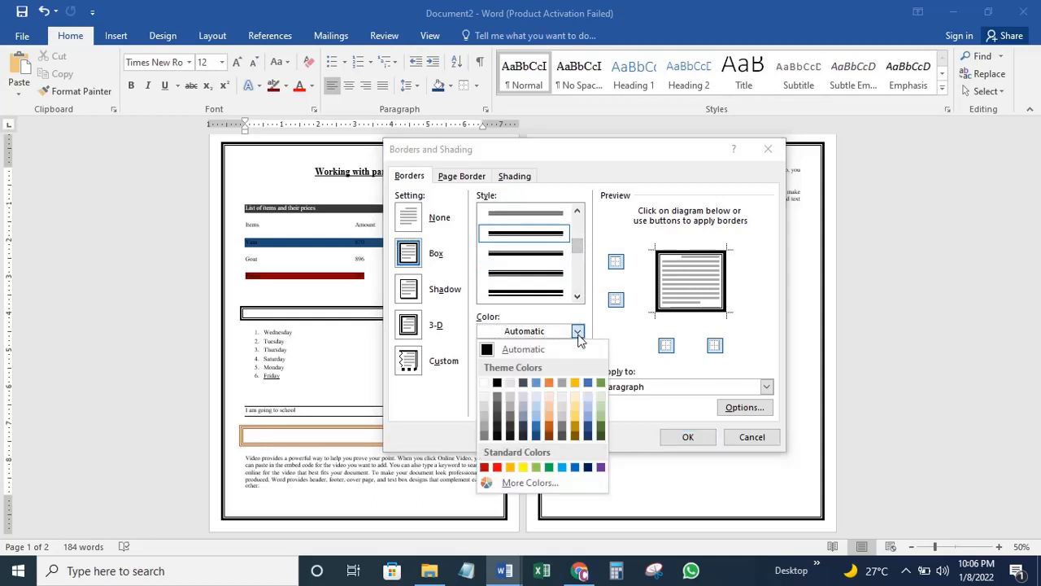
pyautogui.click(553, 425)
pyautogui.scroll(3, 579, 279)
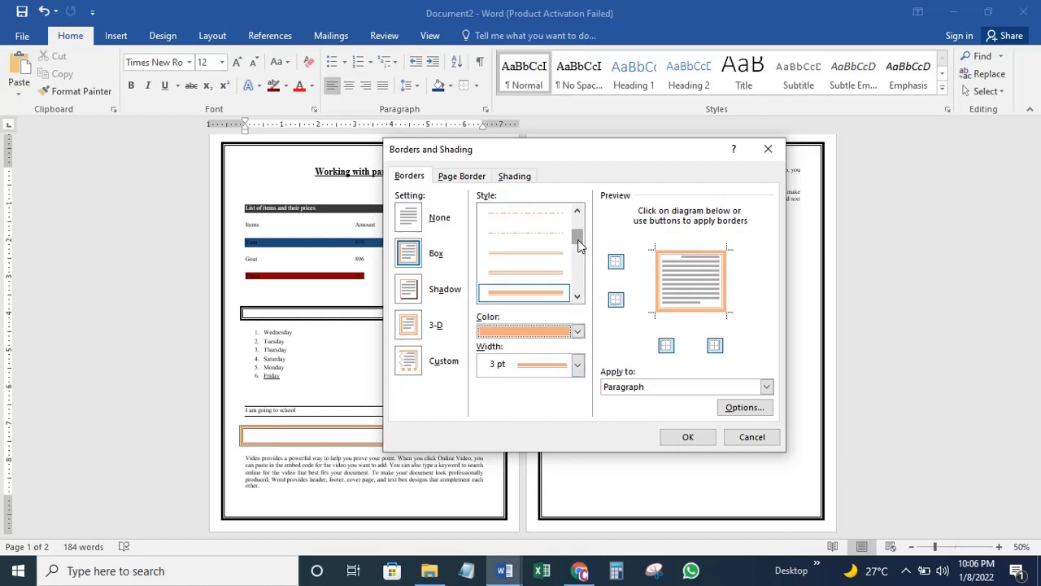
pyautogui.scroll(-1, 579, 244)
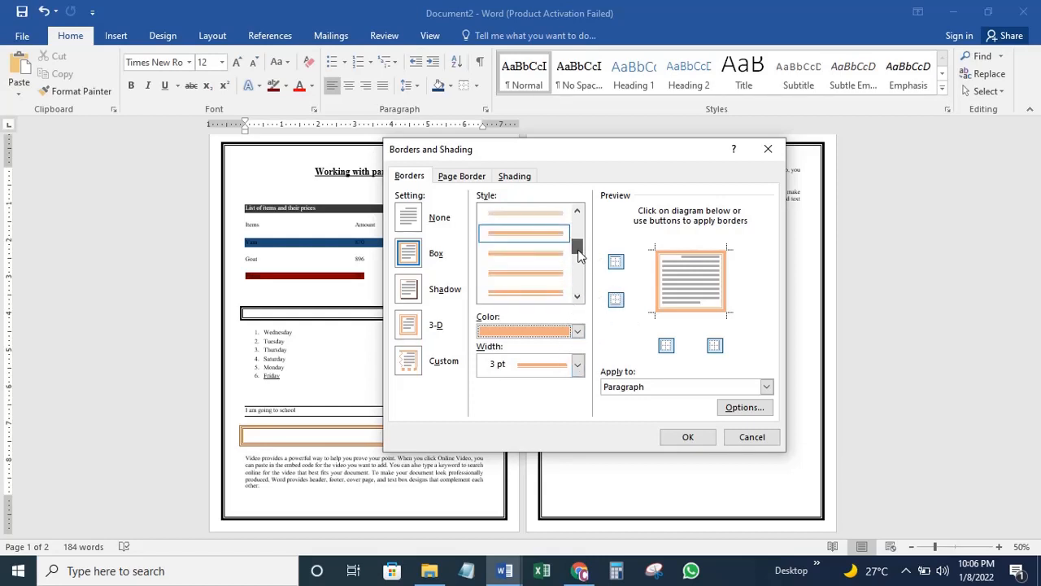
pyautogui.click(576, 366)
# Try the globe art pattern for the page border
pyautogui.click(477, 174)
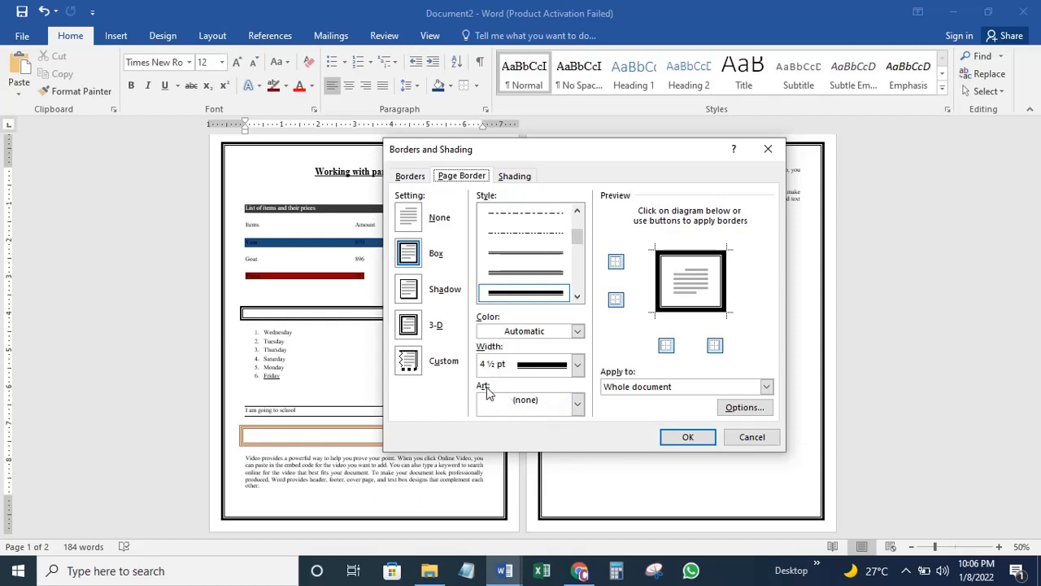
pyautogui.click(550, 404)
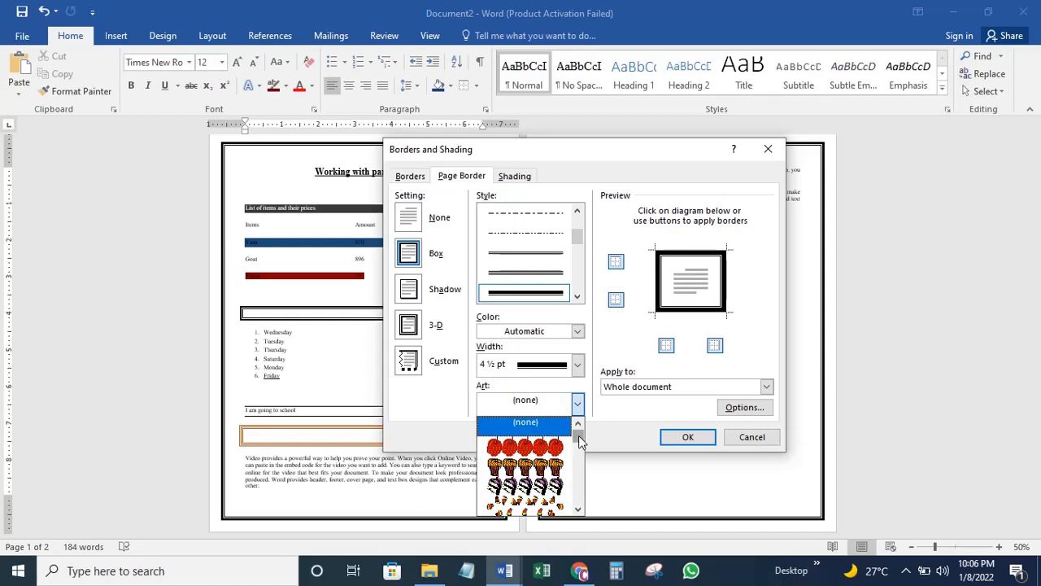
pyautogui.moveTo(579, 435); pyautogui.dragTo(580, 447)
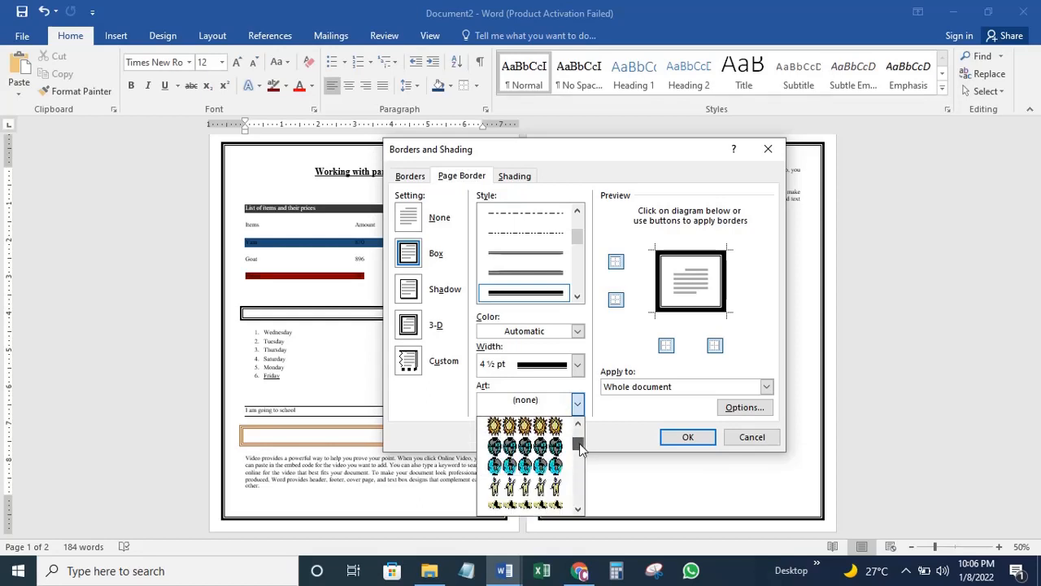
pyautogui.click(550, 450)
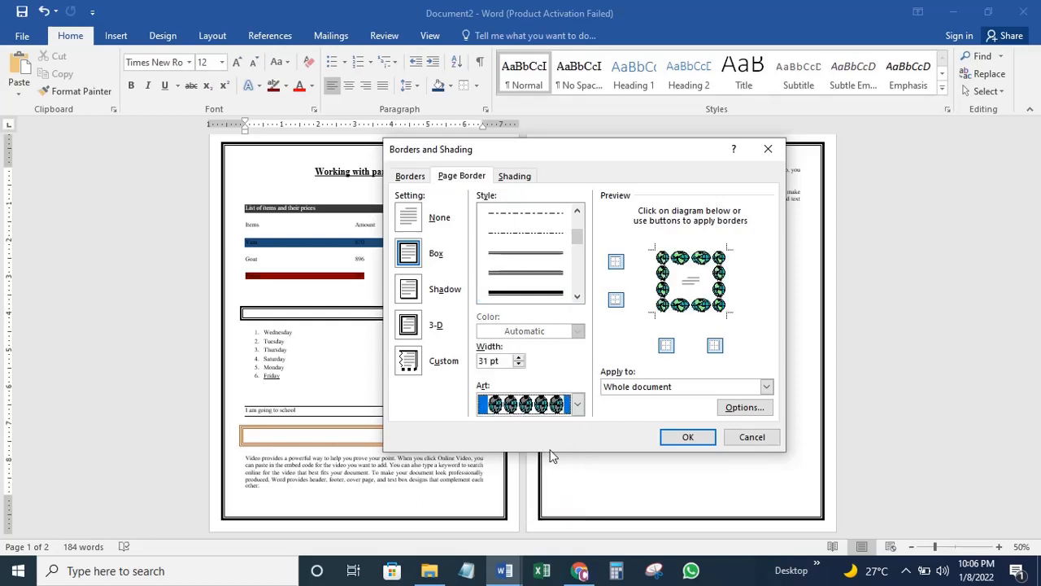
# Select the teal and purple banded art with decorated corners as the whole document's page border and apply the border settings
pyautogui.click(577, 404)
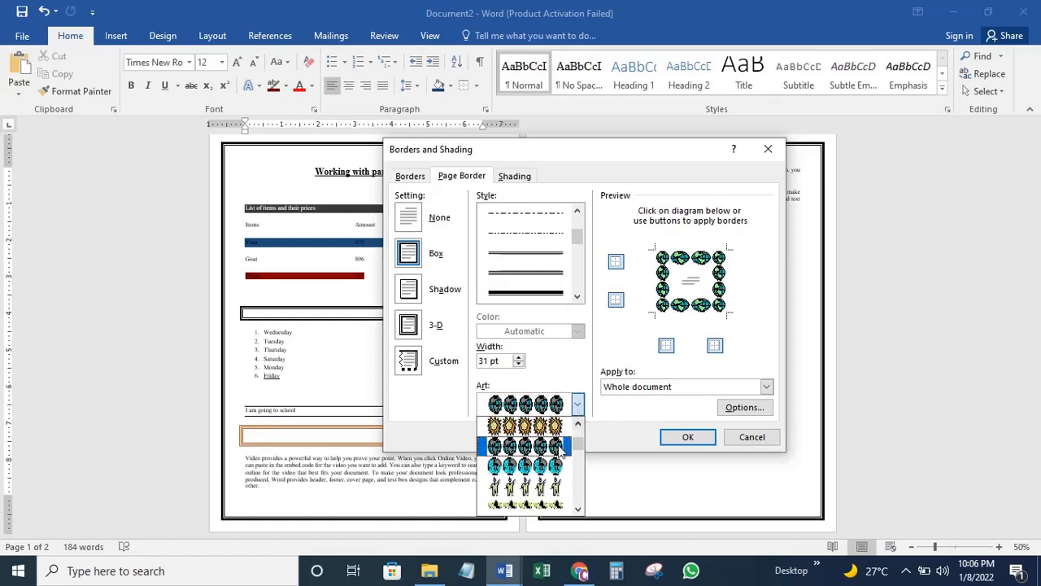
pyautogui.moveTo(577, 445); pyautogui.dragTo(578, 457)
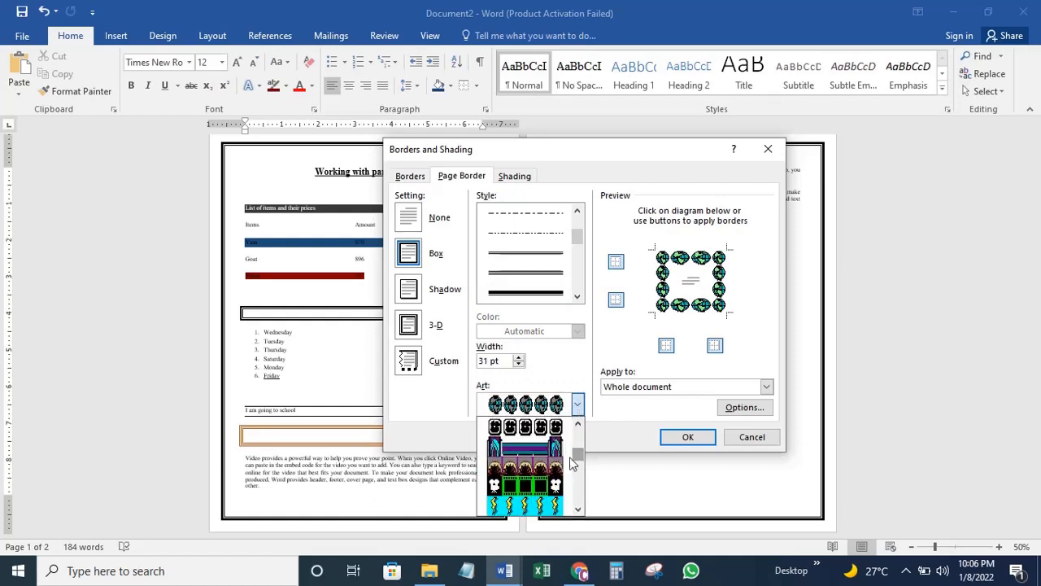
pyautogui.click(538, 450)
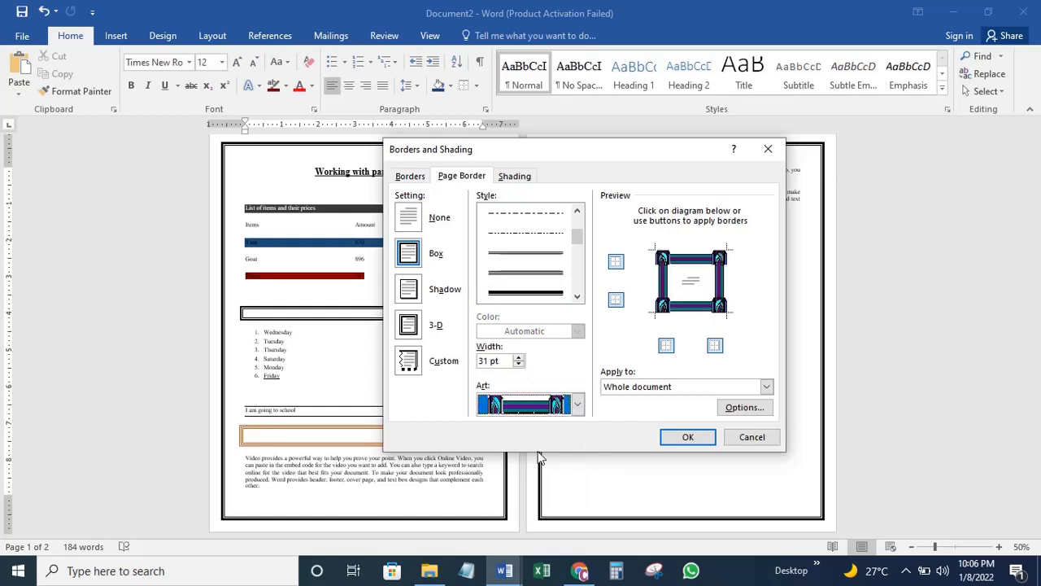
pyautogui.click(688, 437)
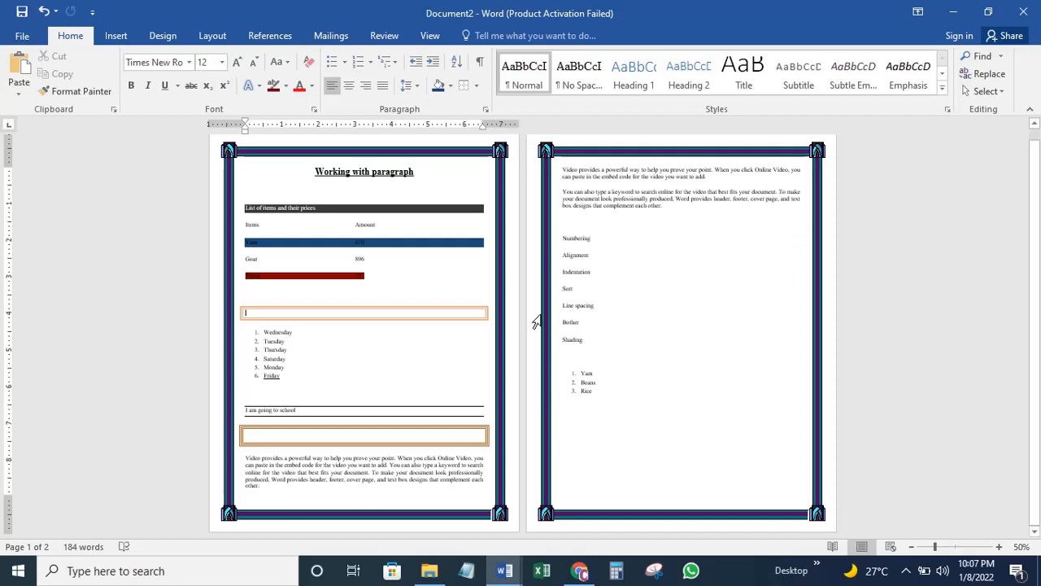
# Remove the left and right sides of the art page border throughout the document, keeping the top and bottom bands
pyautogui.click(476, 86)
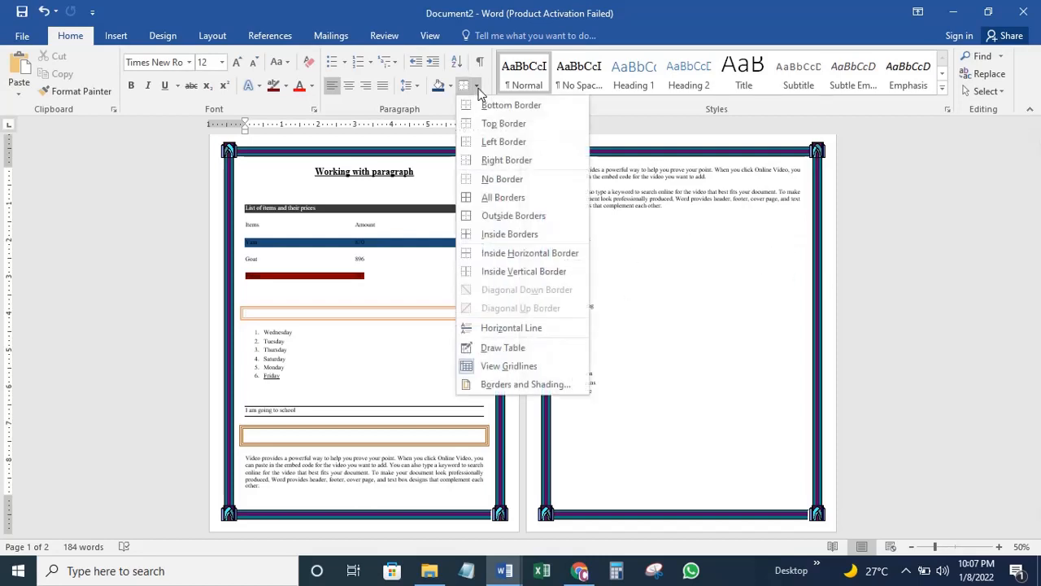
pyautogui.click(521, 387)
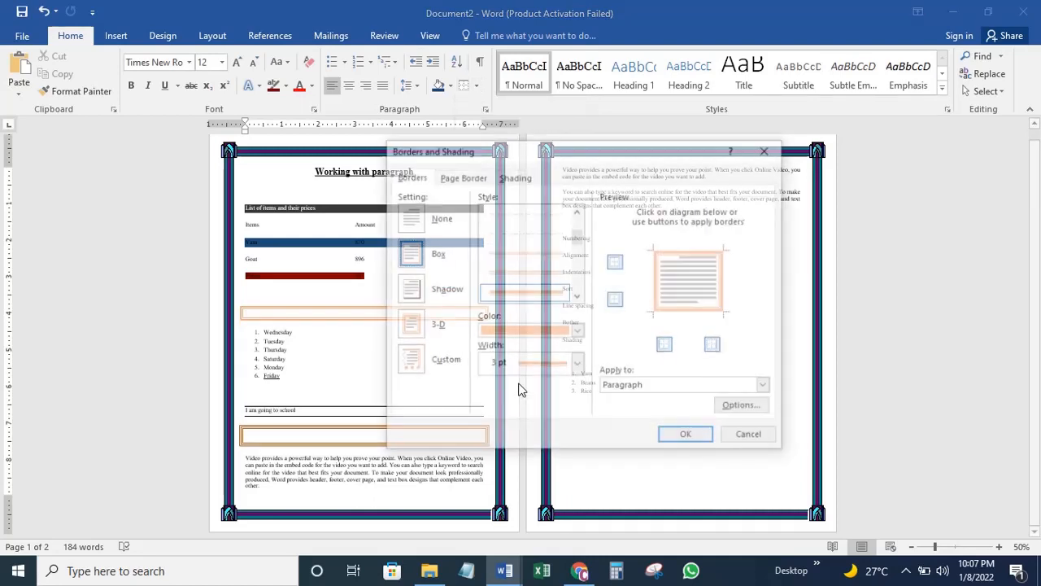
pyautogui.click(461, 176)
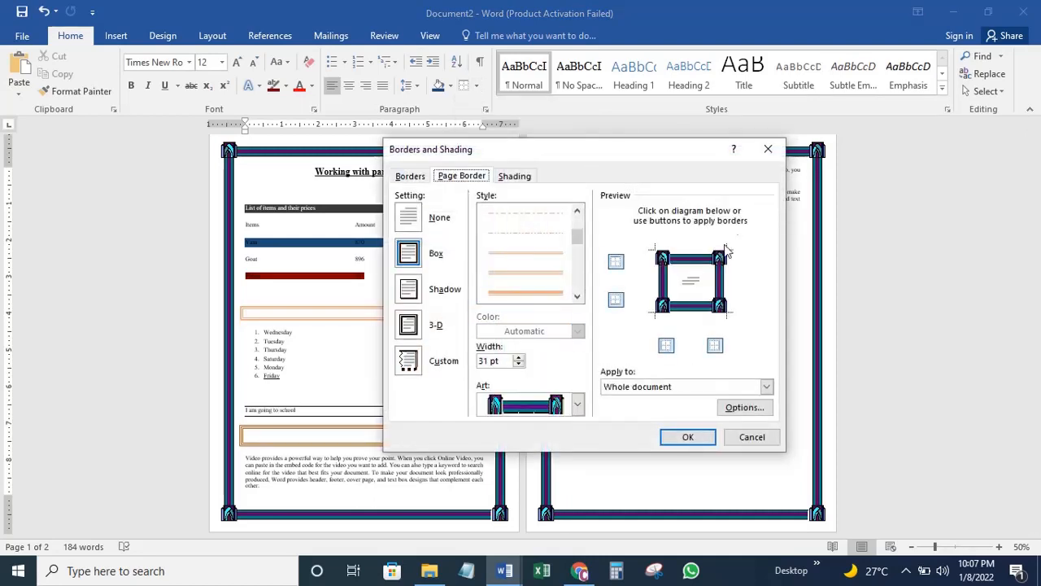
pyautogui.click(666, 284)
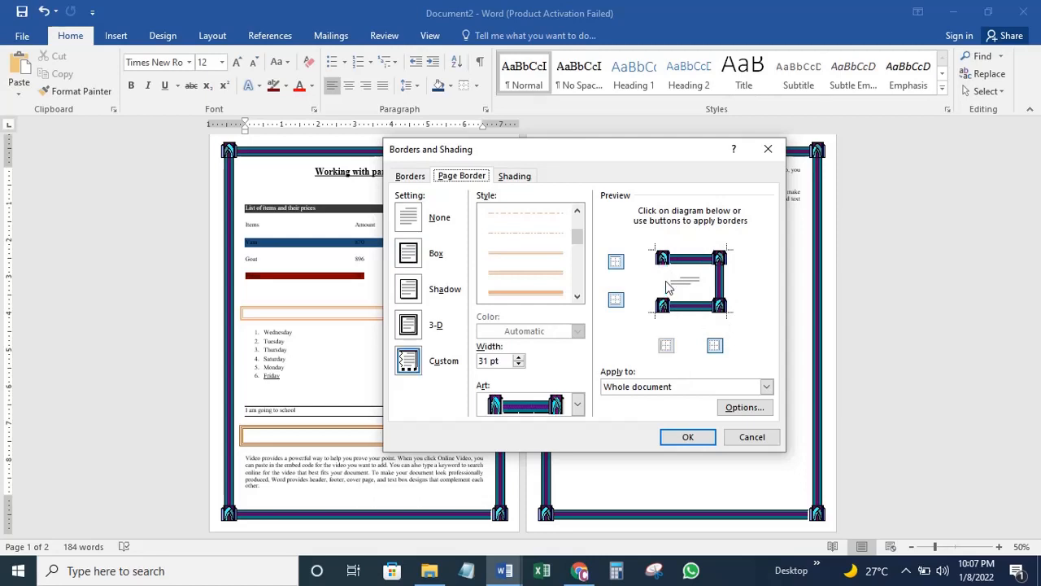
pyautogui.click(721, 286)
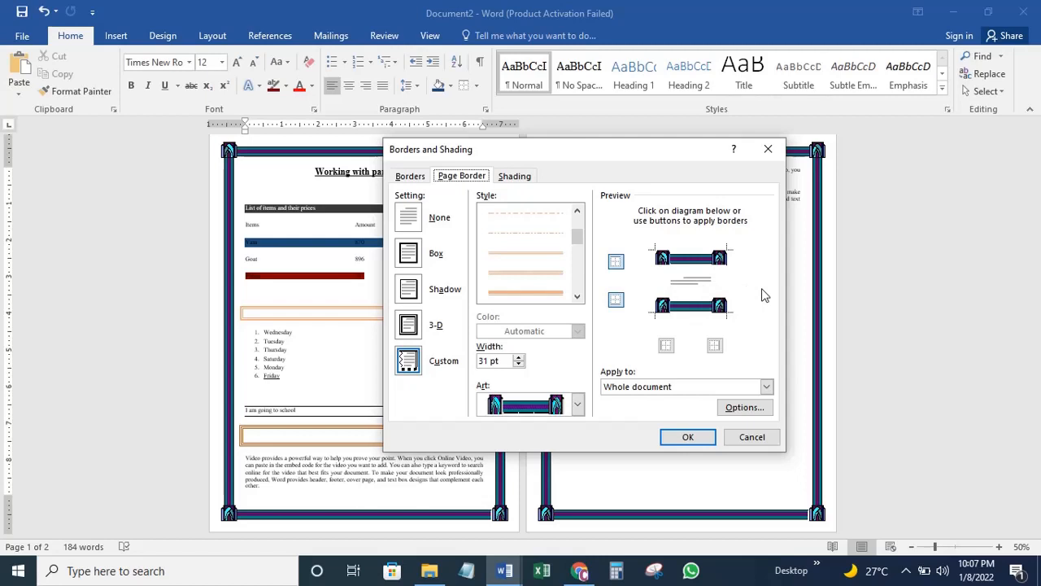
pyautogui.click(688, 436)
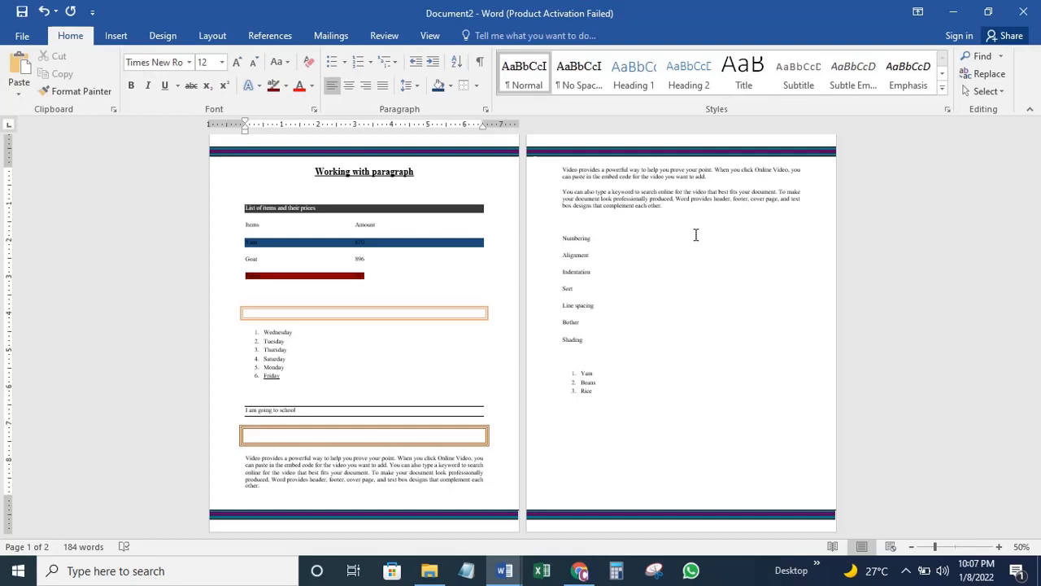
# Show the paragraph marks and other hidden formatting symbols in the document
pyautogui.click(576, 220)
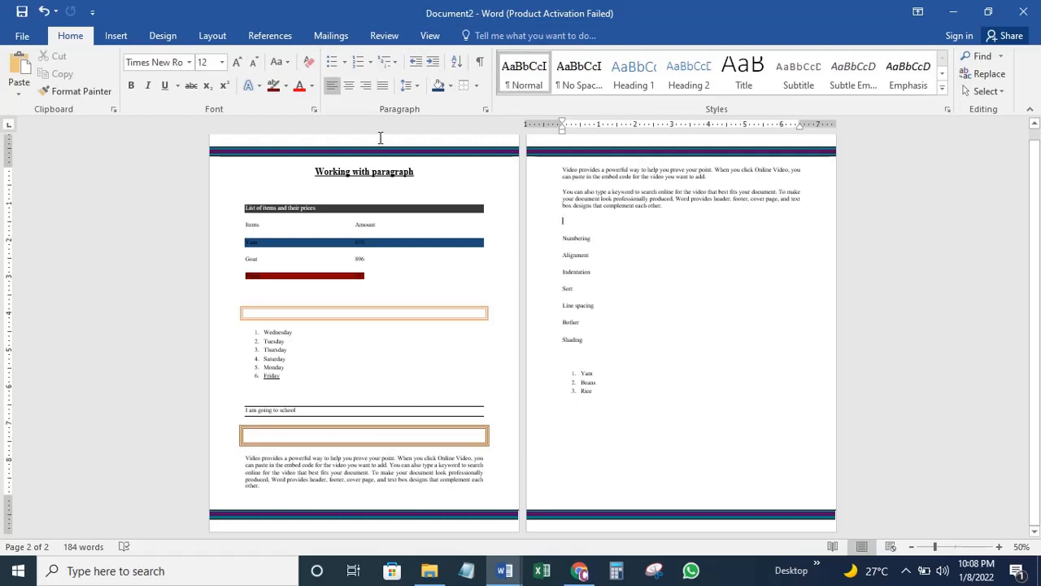
pyautogui.click(481, 68)
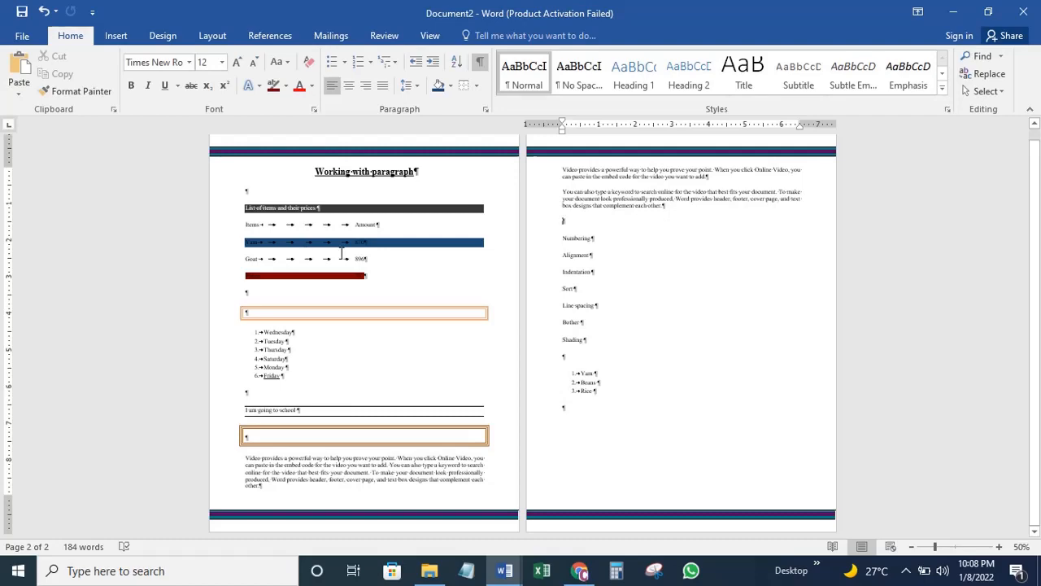
# Examine the paragraph marks at the ends of the paragraphs, topic words and numbered food list on page 2 at enlarged zoom
pyautogui.click(1000, 547)
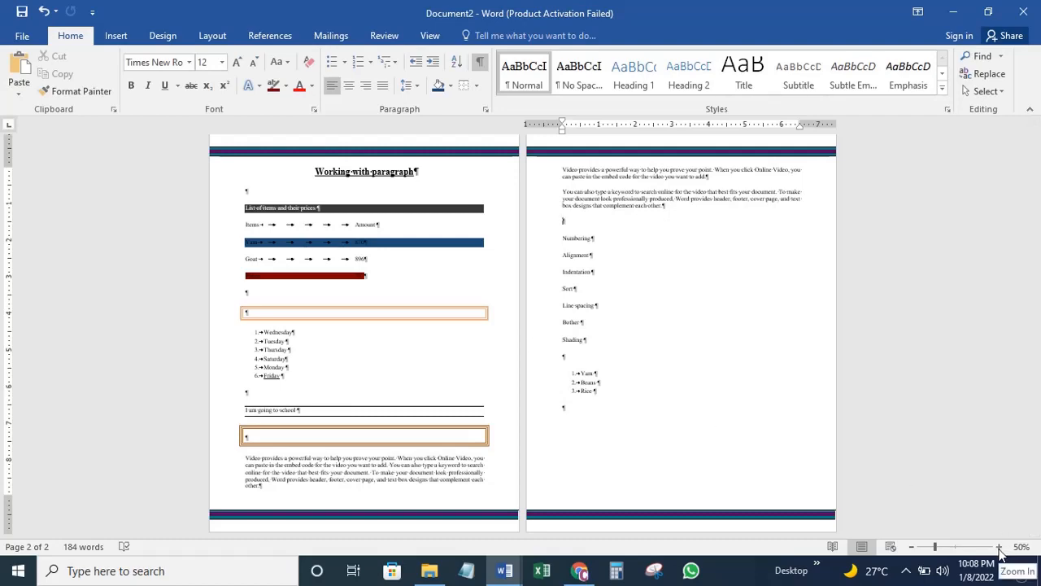
pyautogui.click(999, 547)
pyautogui.click(999, 546)
pyautogui.click(999, 546)
pyautogui.click(999, 547)
pyautogui.click(999, 546)
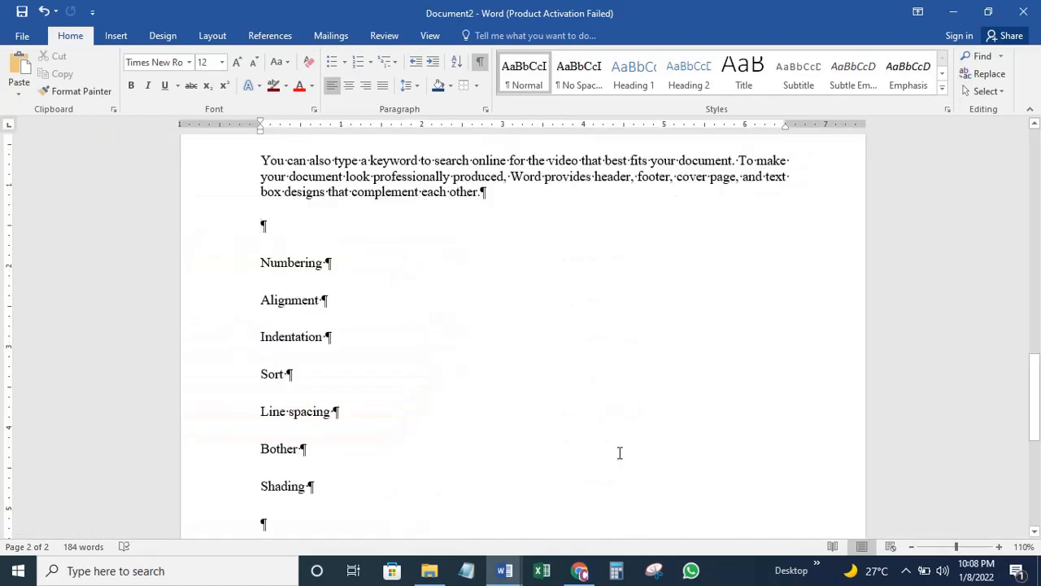
pyautogui.keyDown('ctrl'); pyautogui.scroll(3, 420, 272); pyautogui.keyUp('ctrl')
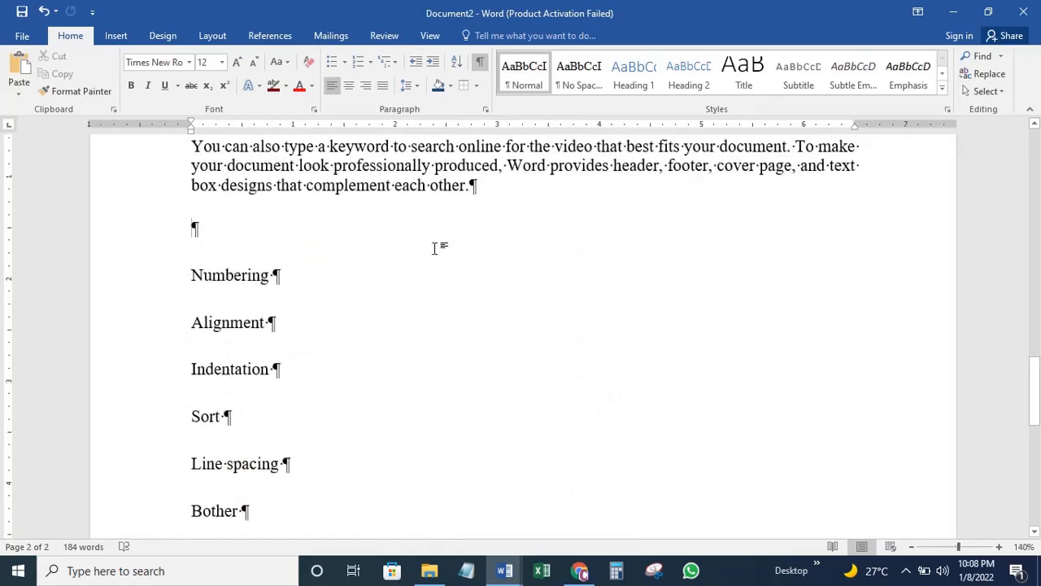
pyautogui.scroll(3, 432, 248)
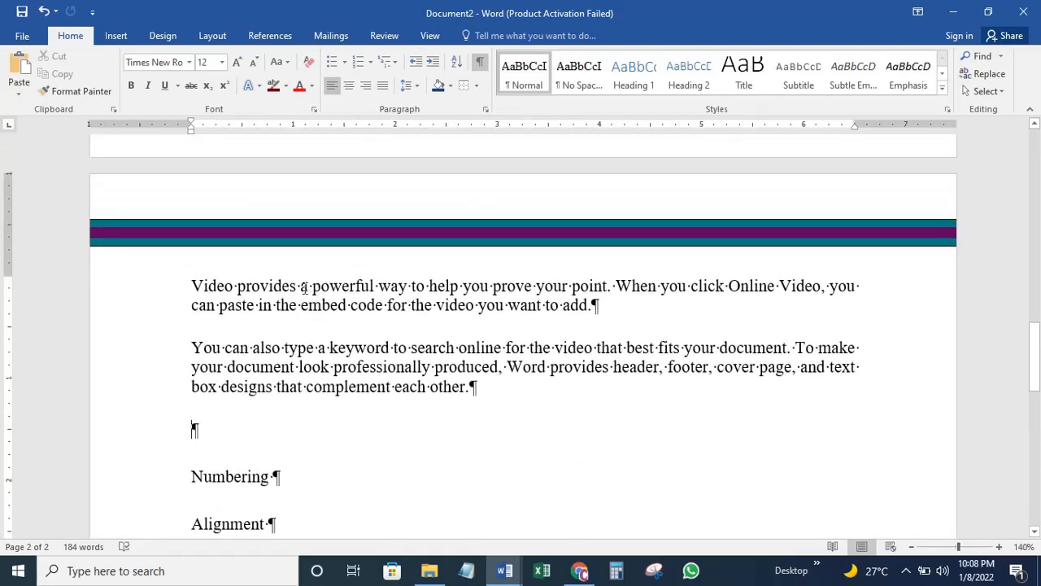
pyautogui.click(301, 287)
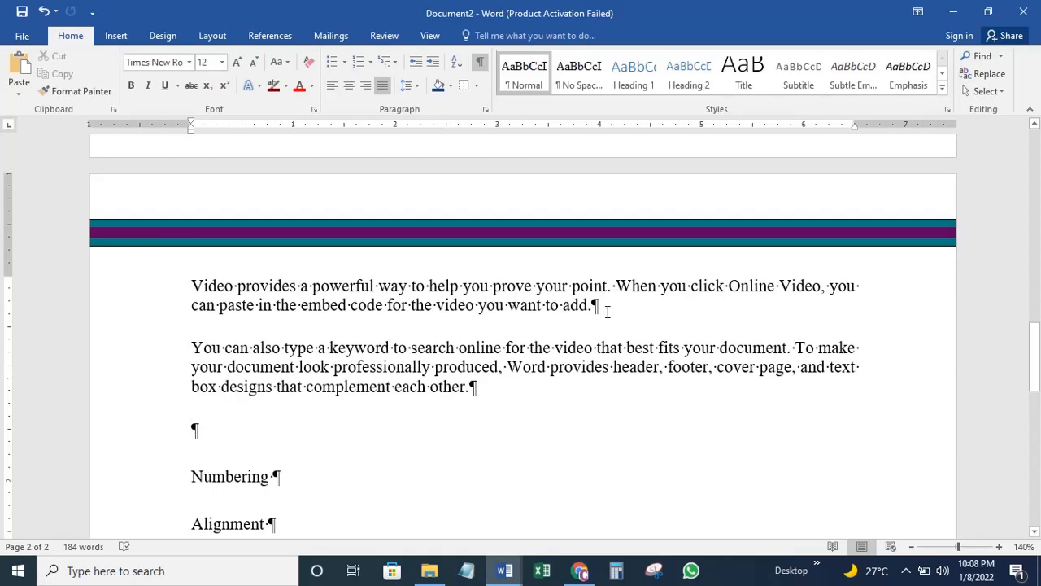
pyautogui.scroll(-11, 589, 327)
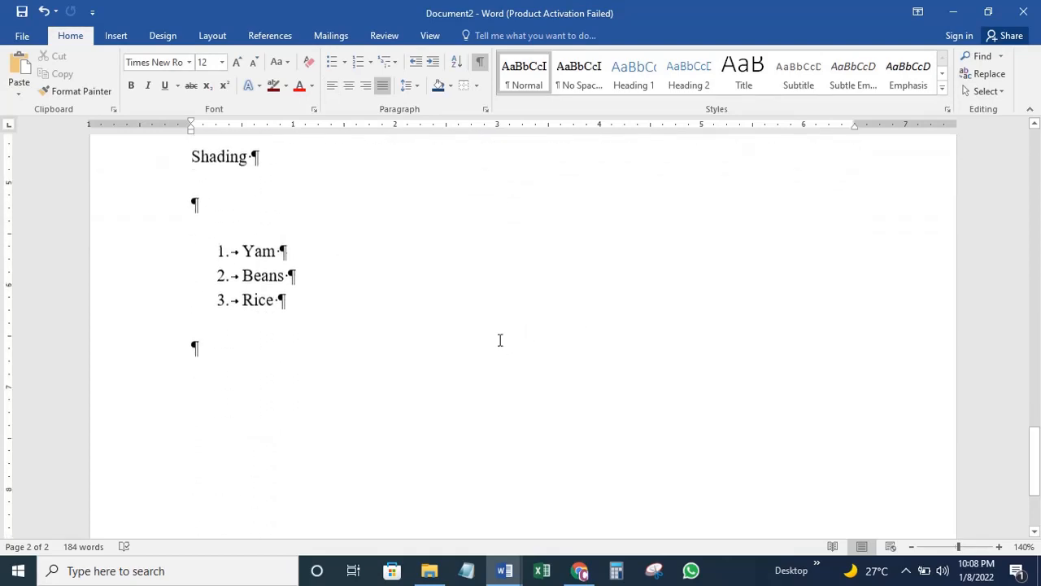
pyautogui.scroll(4, 490, 344)
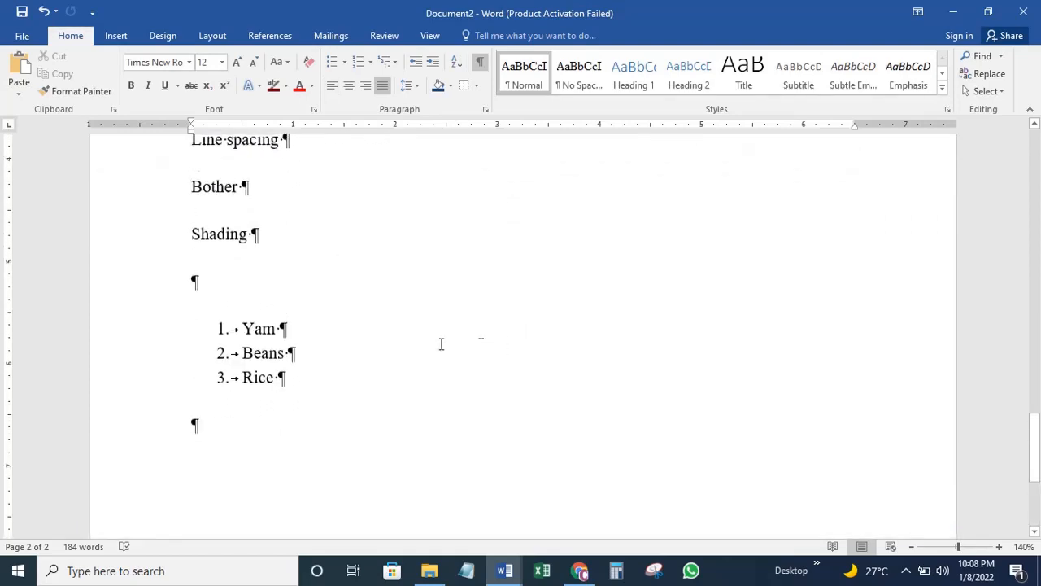
# Look through page 2 for the marks that show each paragraph ending and empty line, from the Video paragraphs to the food list
pyautogui.click(239, 332)
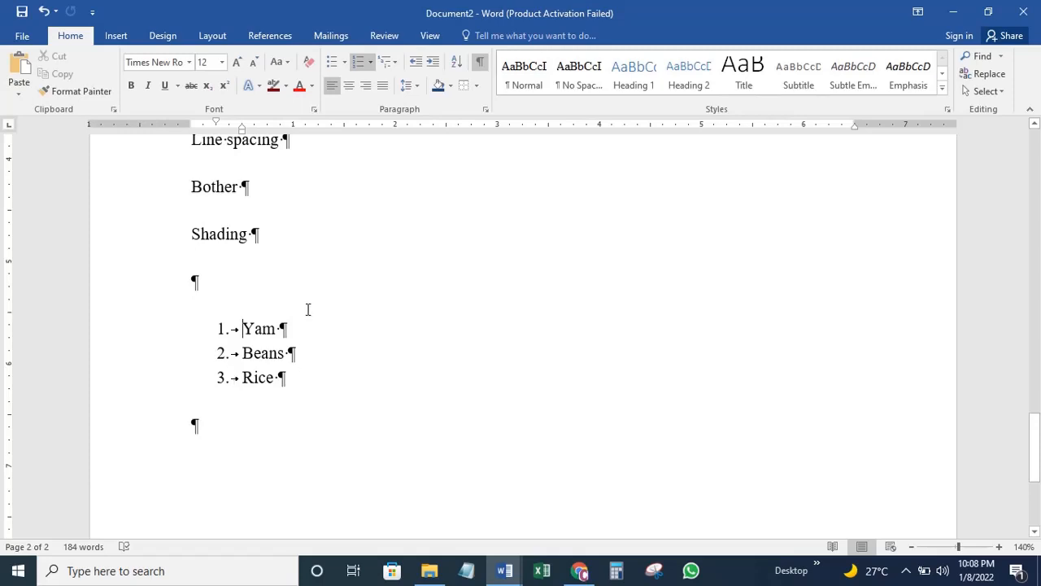
pyautogui.scroll(5, 306, 309)
pyautogui.scroll(-3, 308, 305)
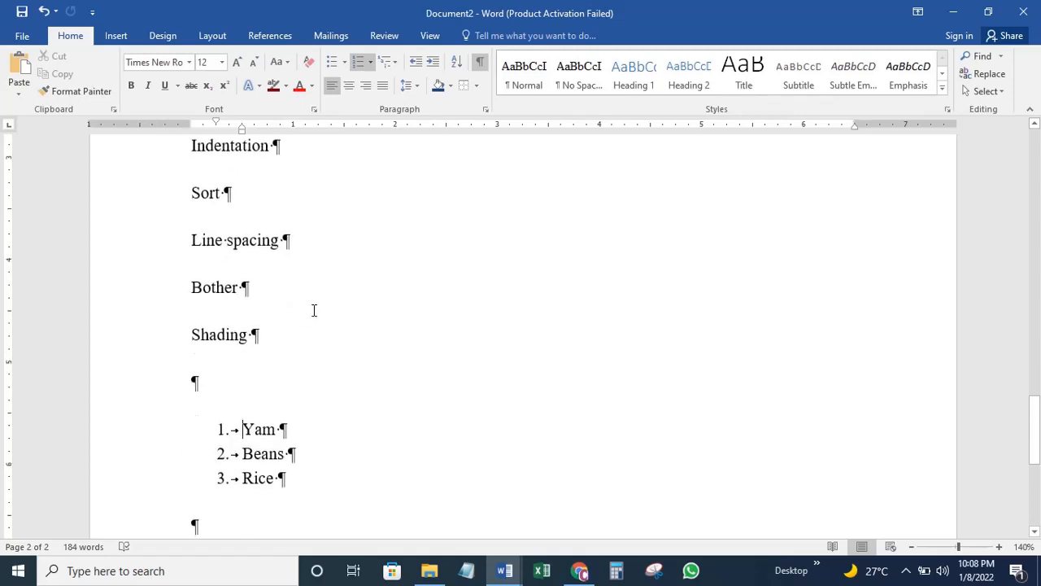
pyautogui.scroll(3, 301, 311)
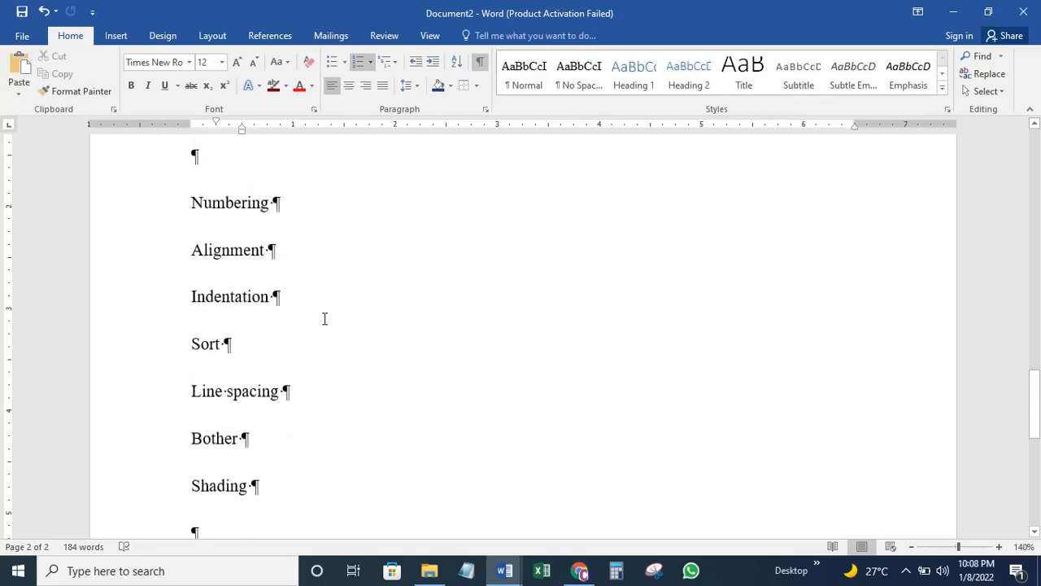
pyautogui.keyDown('ctrl'); pyautogui.scroll(-2, 323, 318); pyautogui.keyUp('ctrl')
pyautogui.click(300, 317)
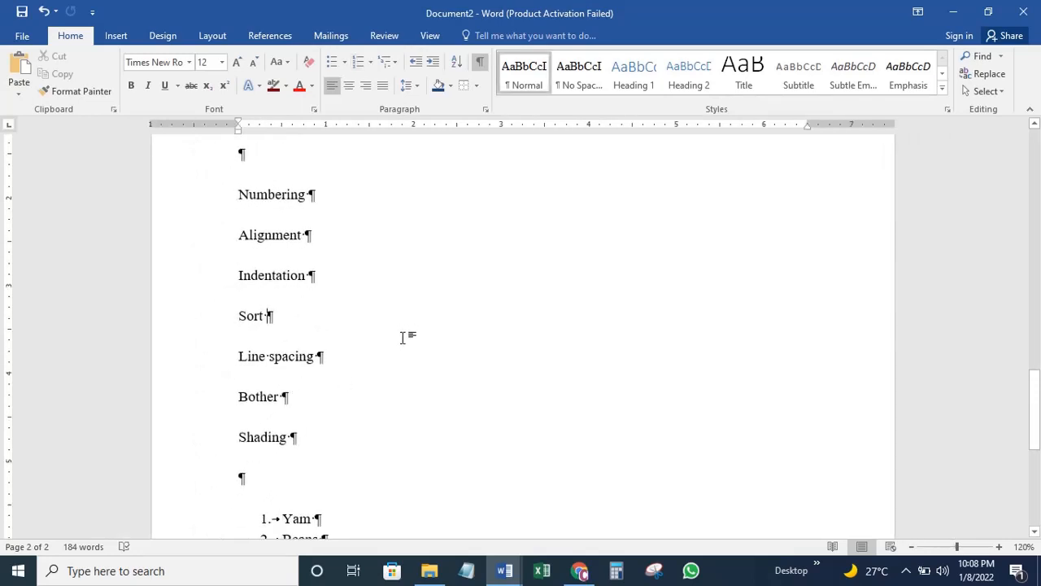
pyautogui.scroll(-5, 418, 311)
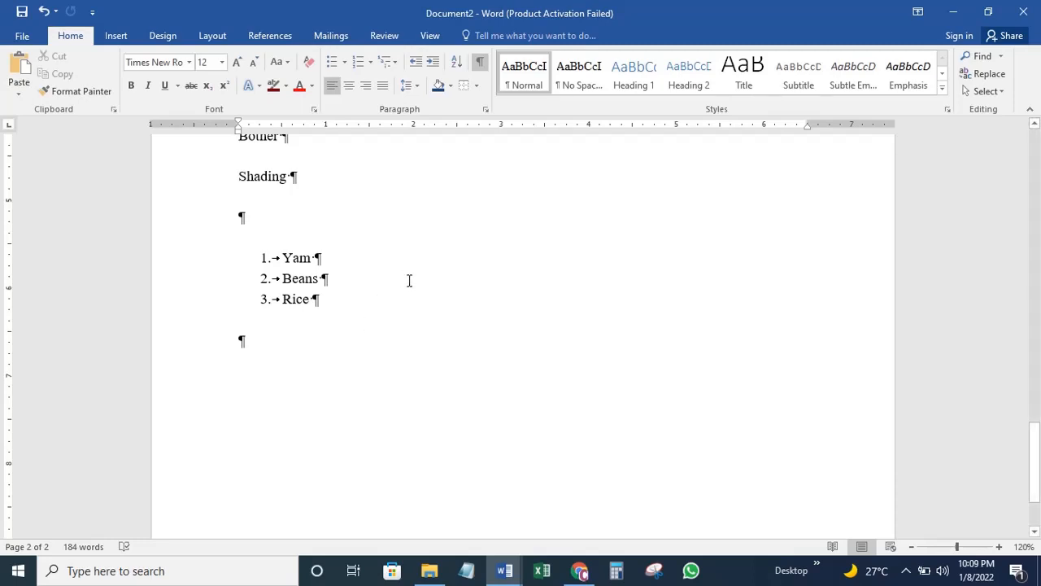
pyautogui.scroll(8, 321, 325)
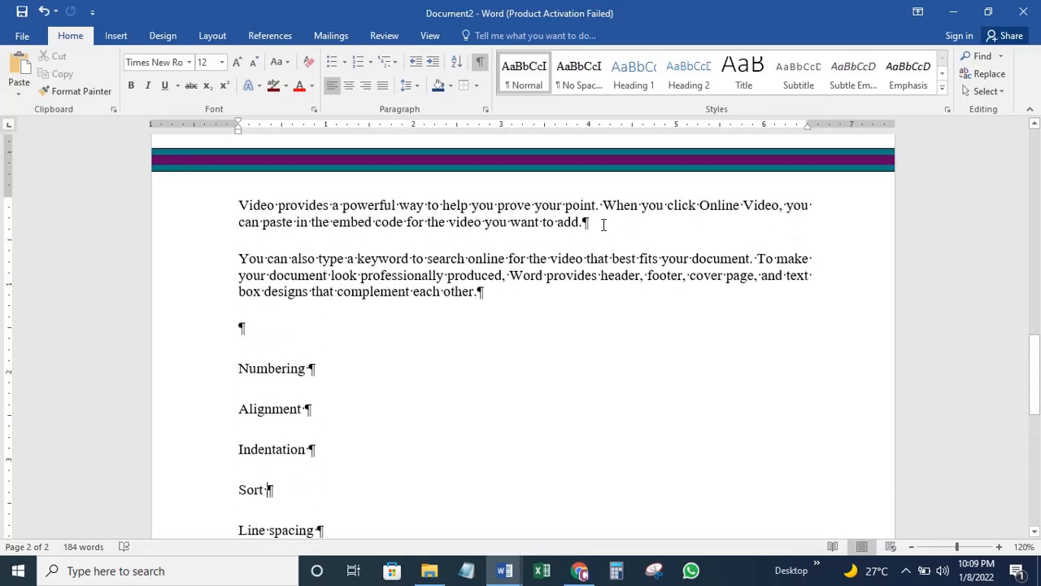
pyautogui.click(603, 225)
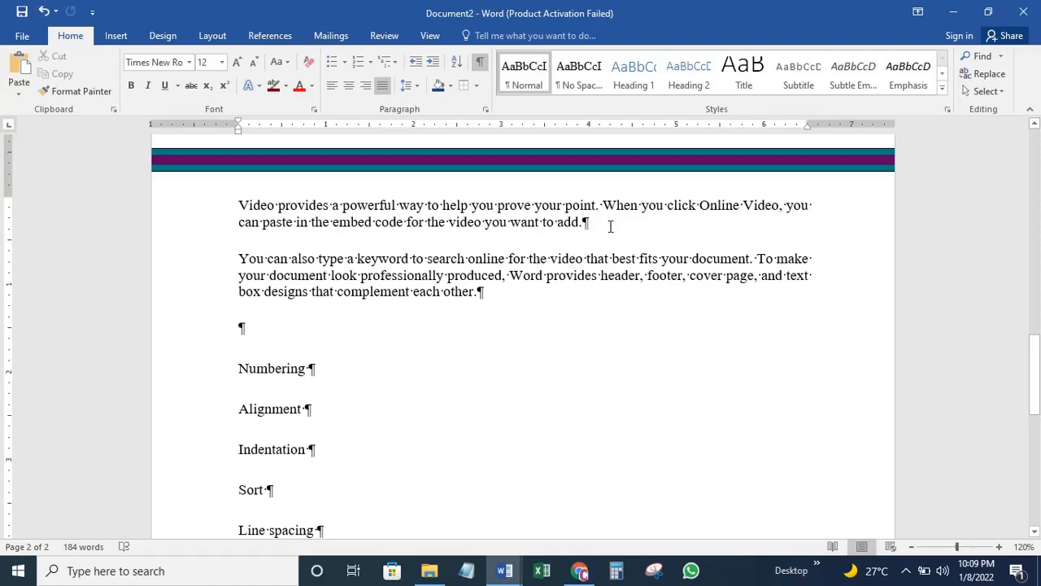
pyautogui.scroll(-5, 547, 305)
pyautogui.scroll(4, 458, 282)
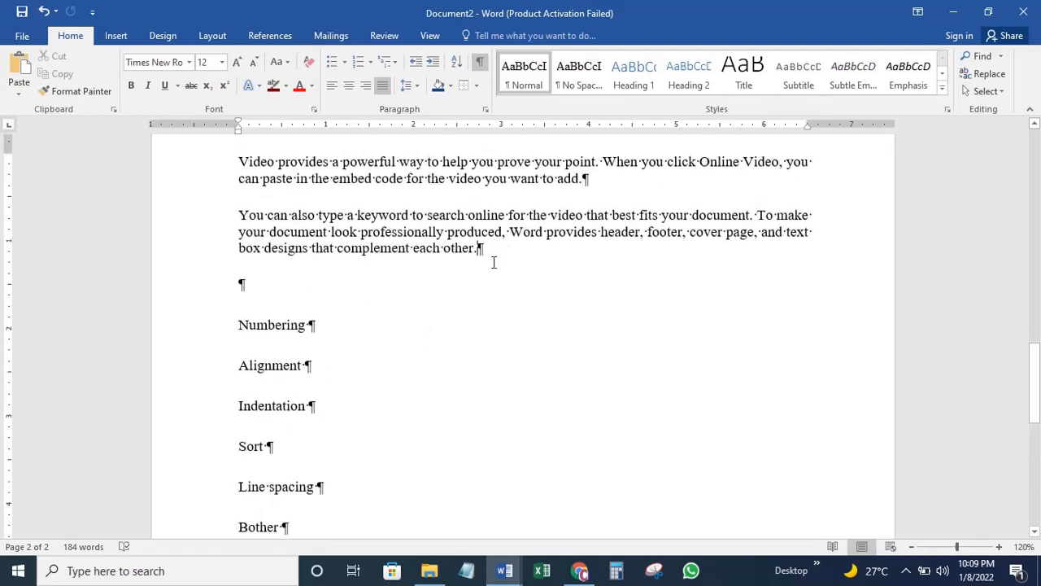
pyautogui.scroll(-5, 241, 297)
pyautogui.scroll(4, 307, 269)
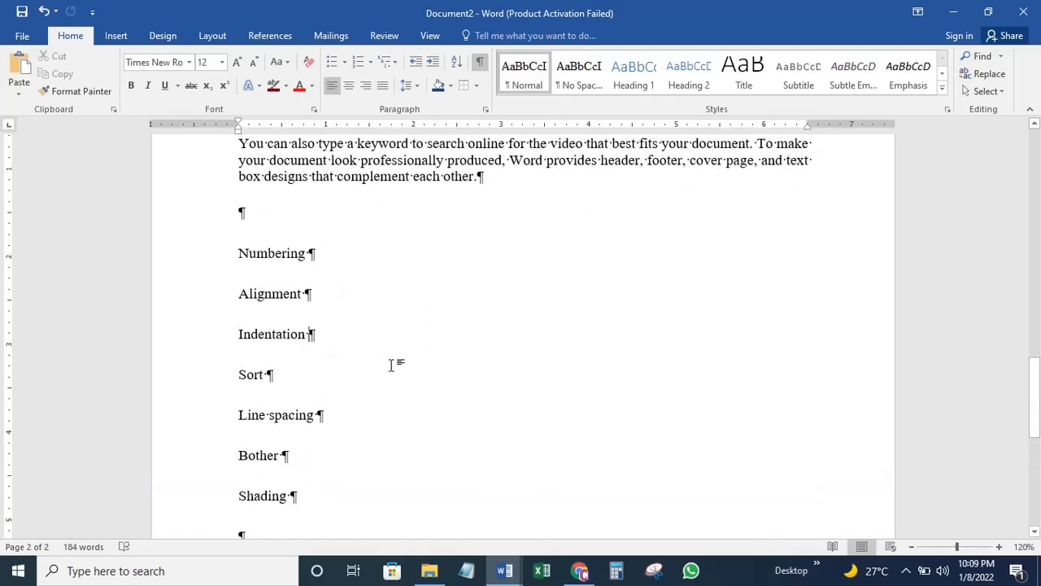
# Insert a page break after the word Indentation on page 2 and view its marker
pyautogui.click(116, 36)
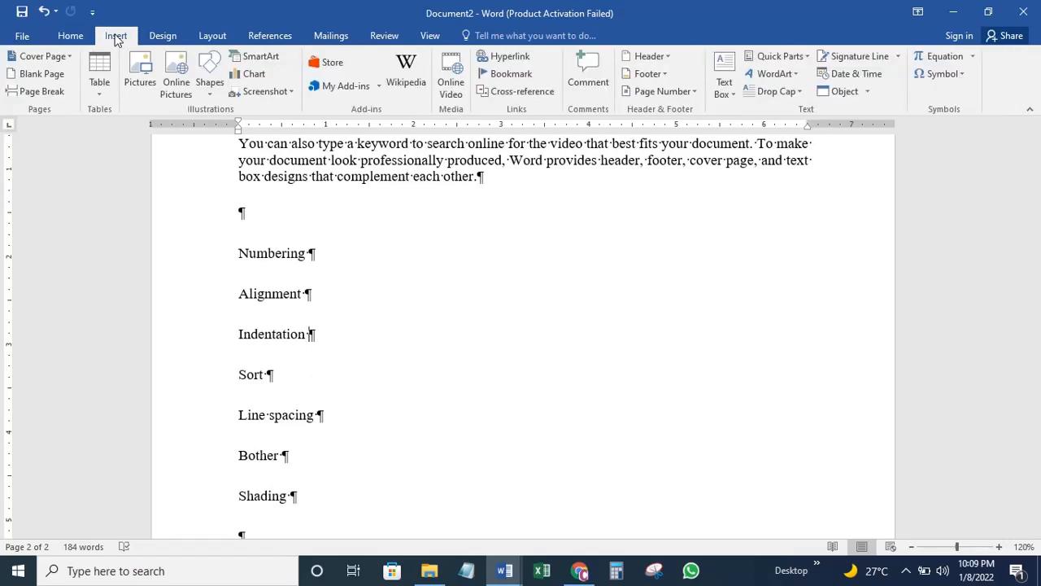
pyautogui.click(56, 93)
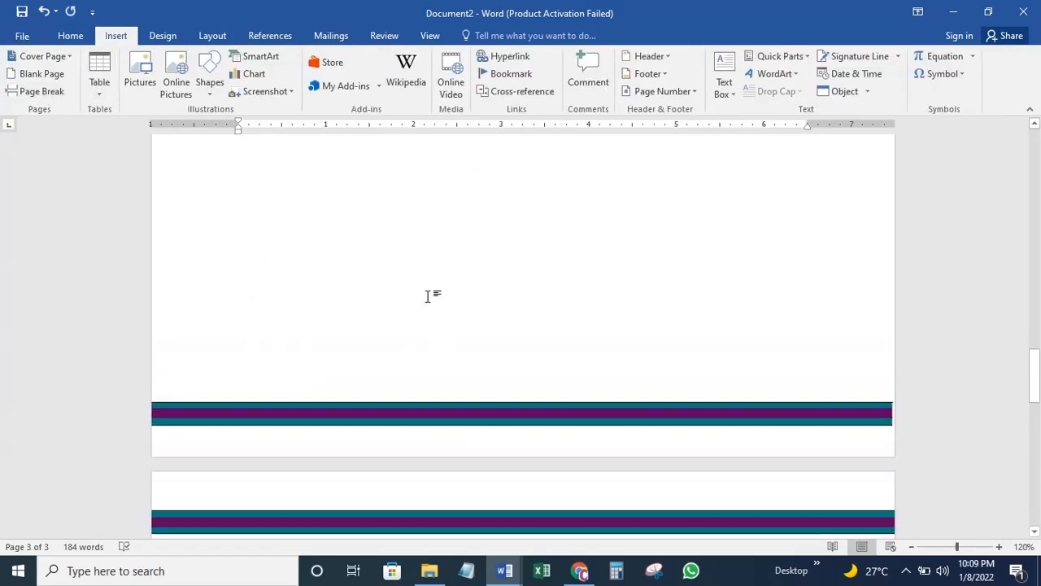
pyautogui.scroll(3, 425, 295)
pyautogui.scroll(-2, 401, 302)
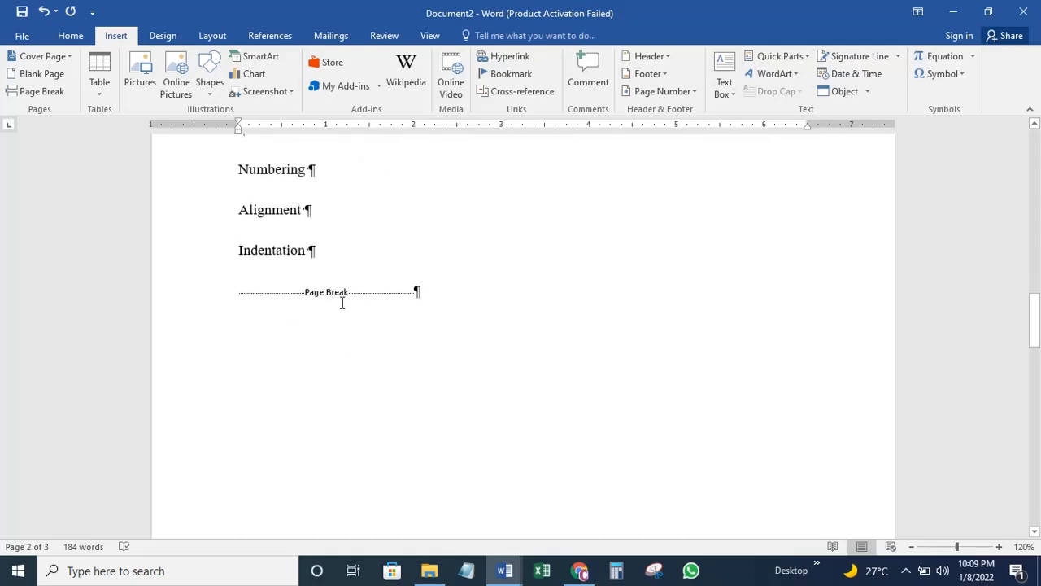
# Add six empty paragraphs between the word Indentation and the page break marker
pyautogui.click(286, 258)
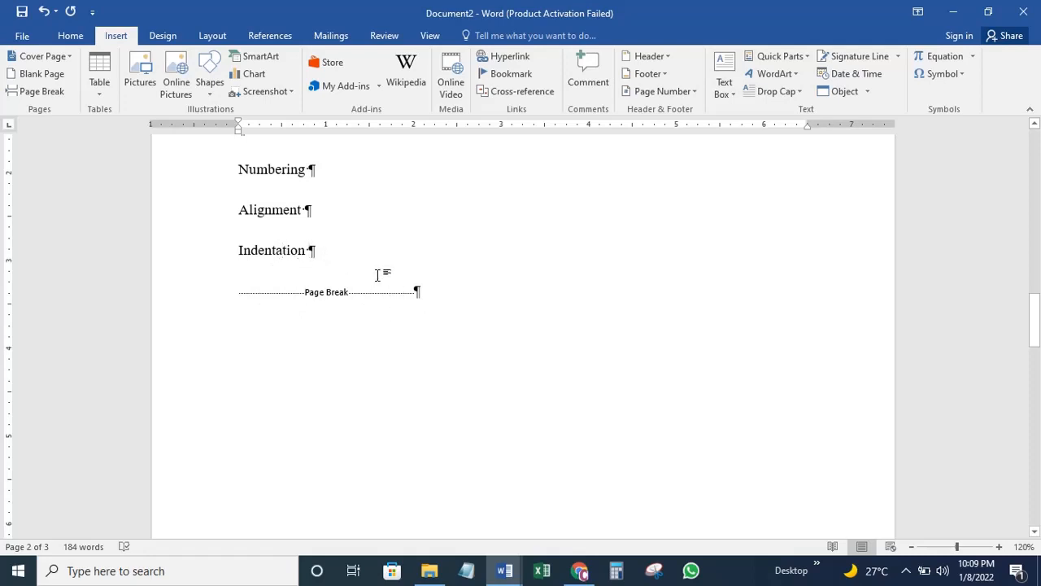
pyautogui.press('Return')
pyautogui.press('Return')
pyautogui.press('Return')
pyautogui.press('Return')
pyautogui.press('Return')
pyautogui.press('Return')
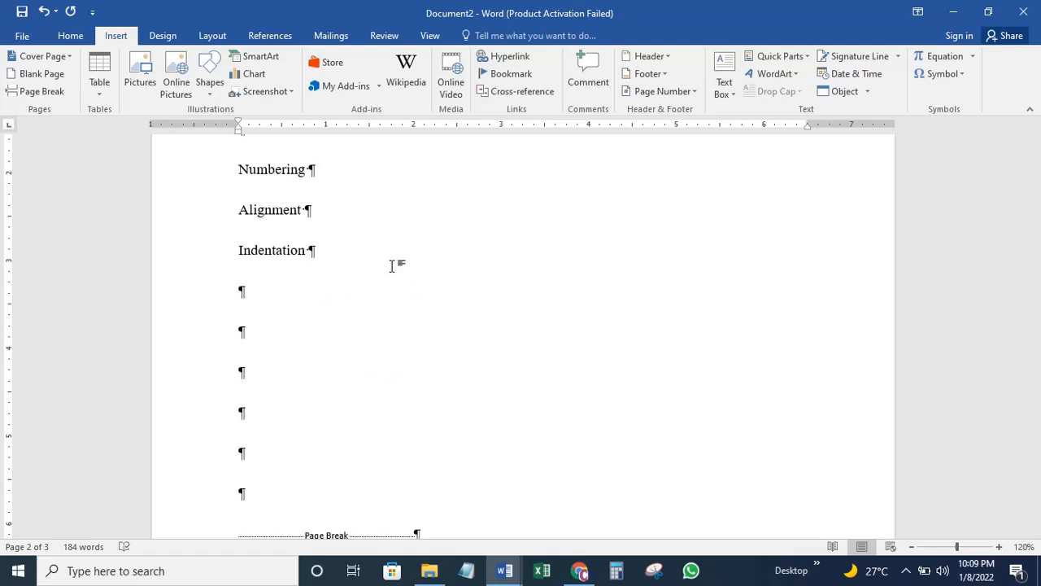
pyautogui.scroll(-3, 512, 304)
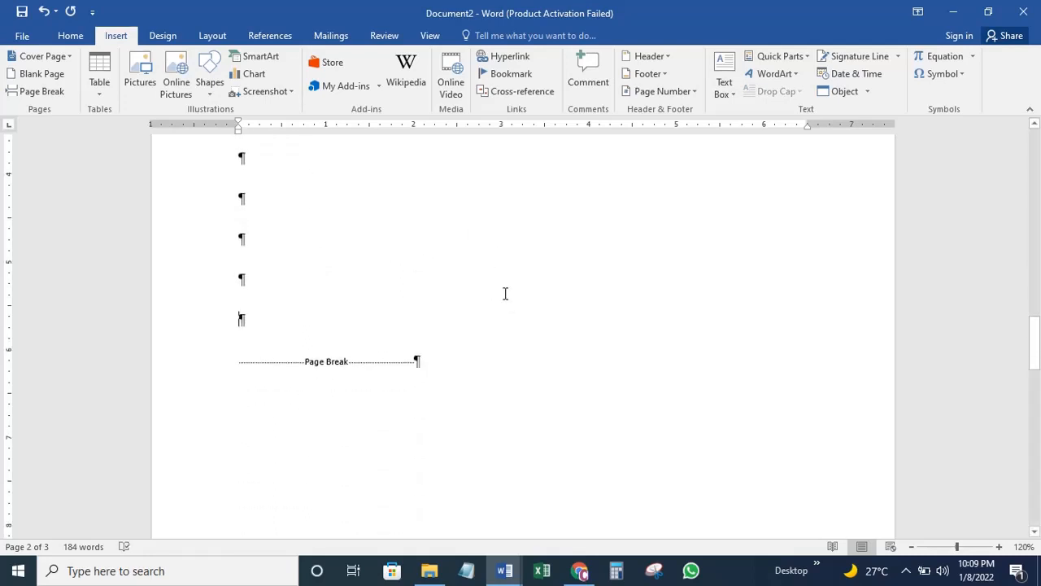
pyautogui.scroll(-2, 512, 256)
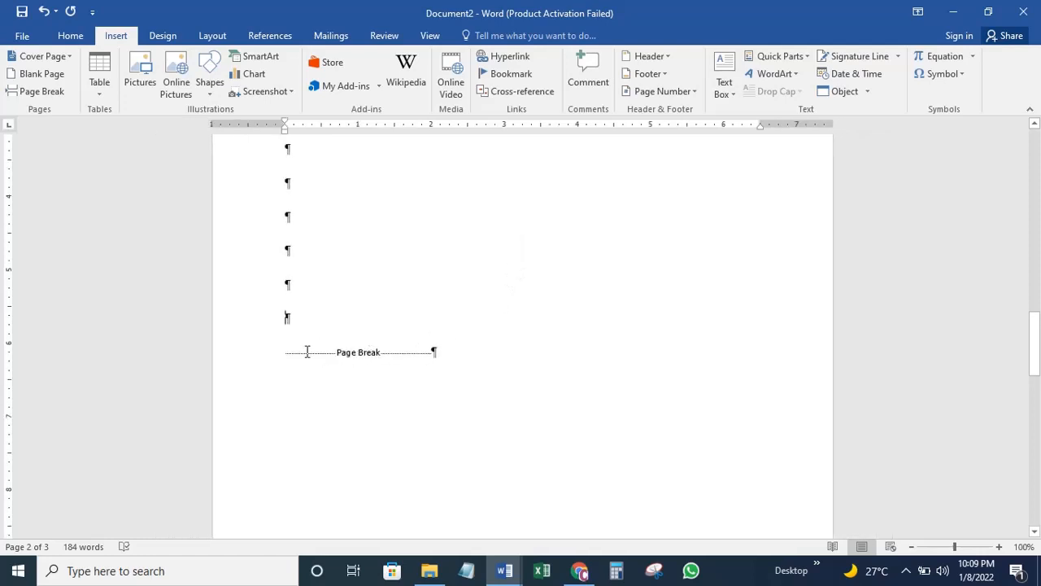
# Delete the surplus empty paragraphs above the page break, keeping one below Indentation
pyautogui.scroll(2, 399, 341)
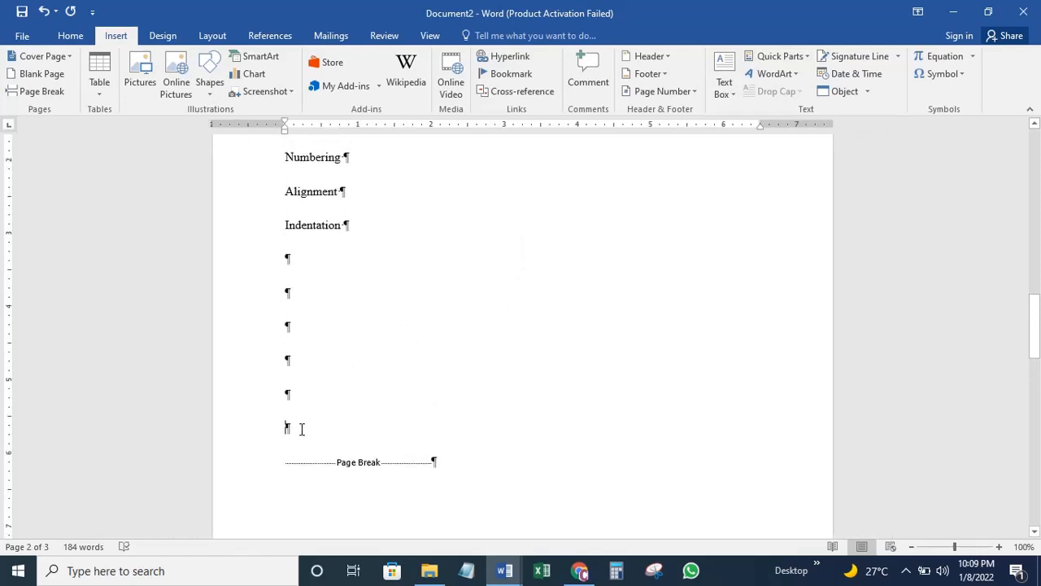
pyautogui.moveTo(299, 430); pyautogui.dragTo(272, 265)
pyautogui.press('Delete')
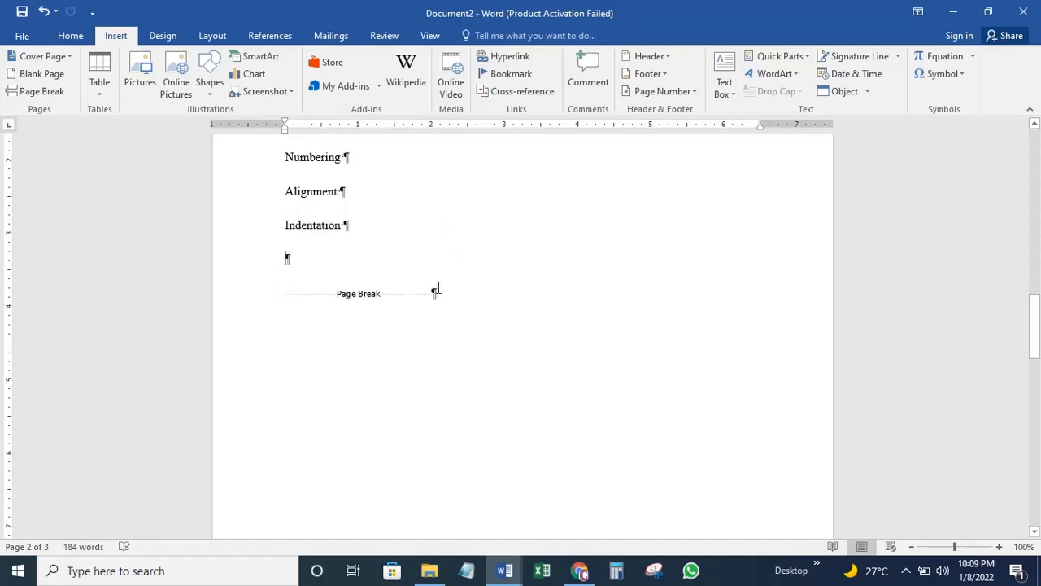
# Hide the paragraph marks and other formatting symbols in the document
pyautogui.scroll(5, 555, 288)
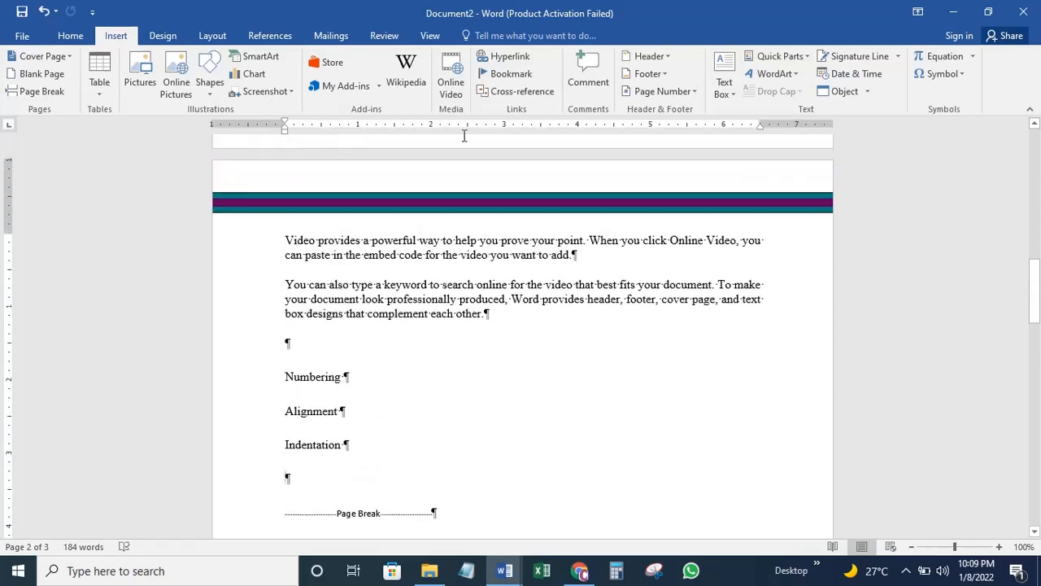
pyautogui.click(86, 36)
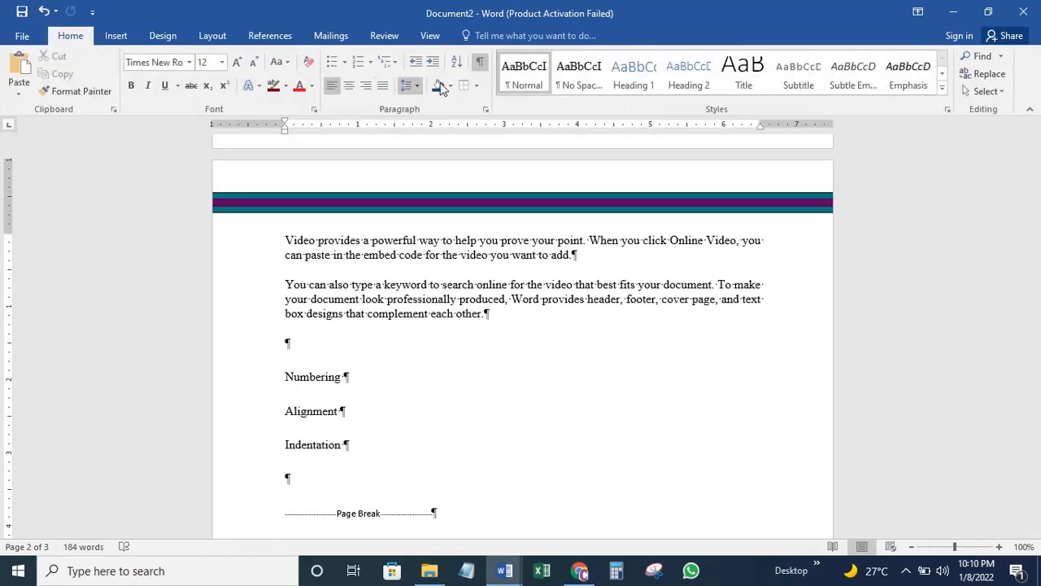
pyautogui.click(480, 61)
pyautogui.click(353, 341)
pyautogui.scroll(-3, 431, 423)
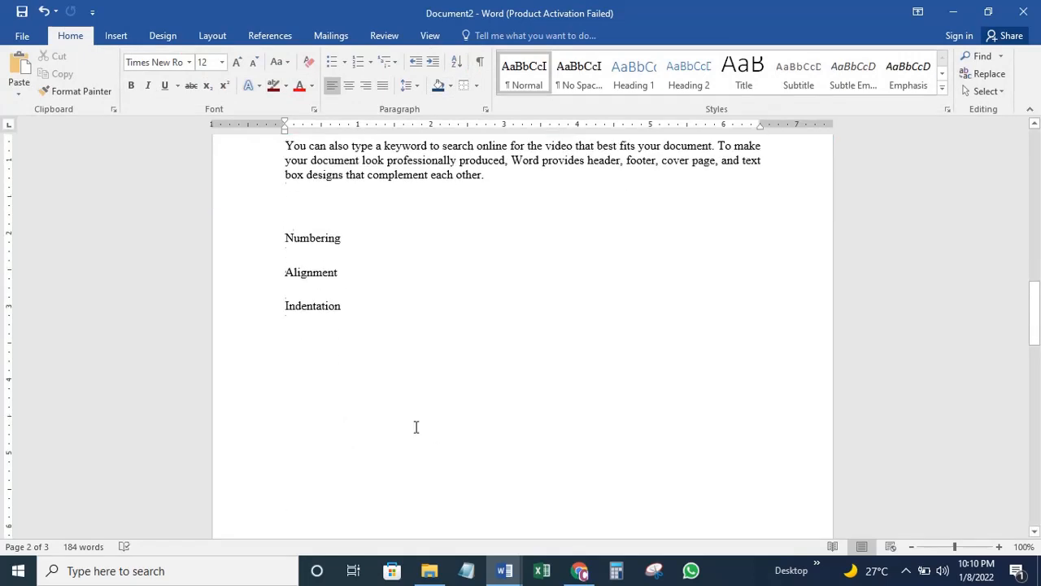
# Add several empty lines below Indentation with formatting symbols hidden, and remove them again
pyautogui.click(323, 379)
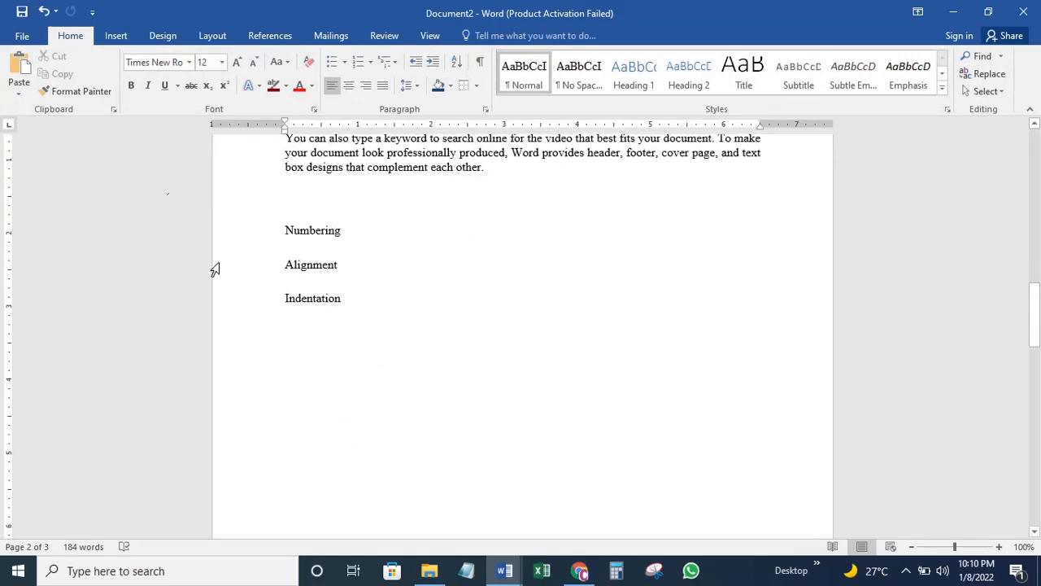
pyautogui.press('Return')
pyautogui.press('Return')
pyautogui.press('Return')
pyautogui.press('Return')
pyautogui.press('Return')
pyautogui.press('Return')
pyautogui.press('Return')
pyautogui.press('BackSpace')
pyautogui.press('BackSpace')
pyautogui.press('BackSpace')
pyautogui.press('BackSpace')
pyautogui.press('BackSpace')
pyautogui.press('BackSpace')
pyautogui.press('BackSpace')
pyautogui.press('BackSpace')
pyautogui.press('BackSpace')
# Insert another page break below Indentation while the formatting symbols are hidden, and check page 2 for a visible marker
pyautogui.click(116, 35)
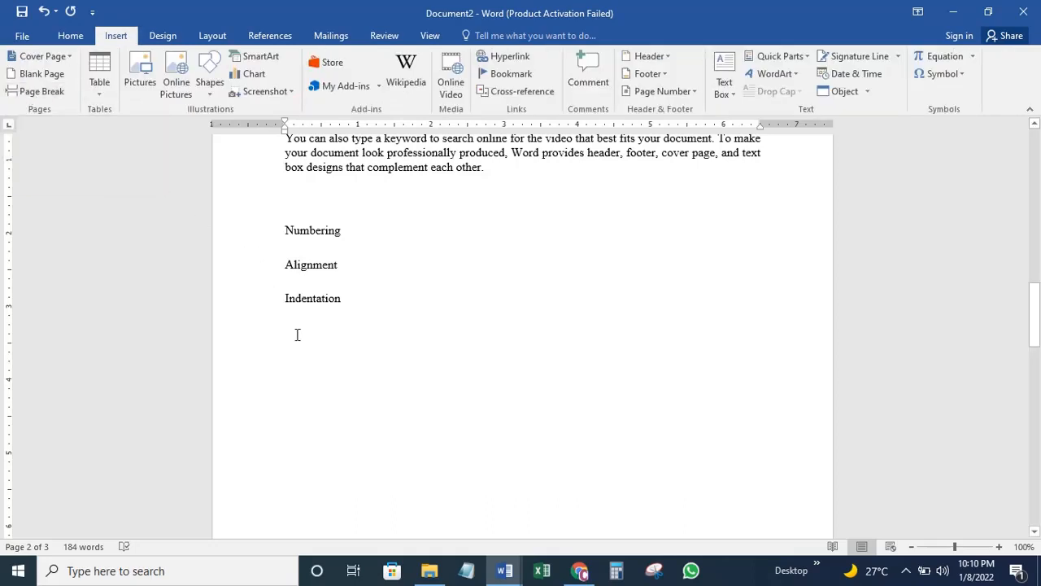
pyautogui.click(52, 94)
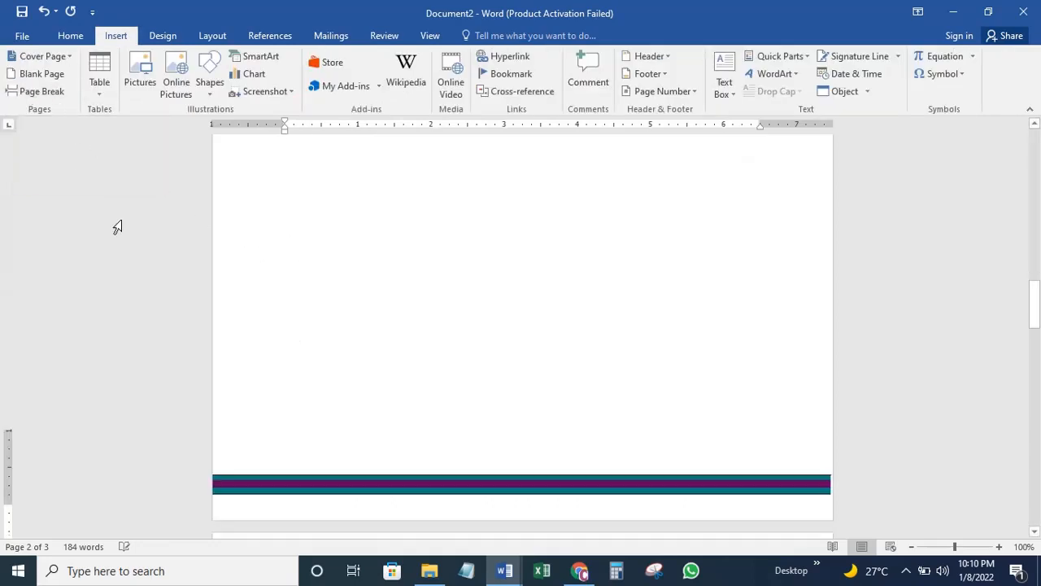
pyautogui.scroll(10, 436, 325)
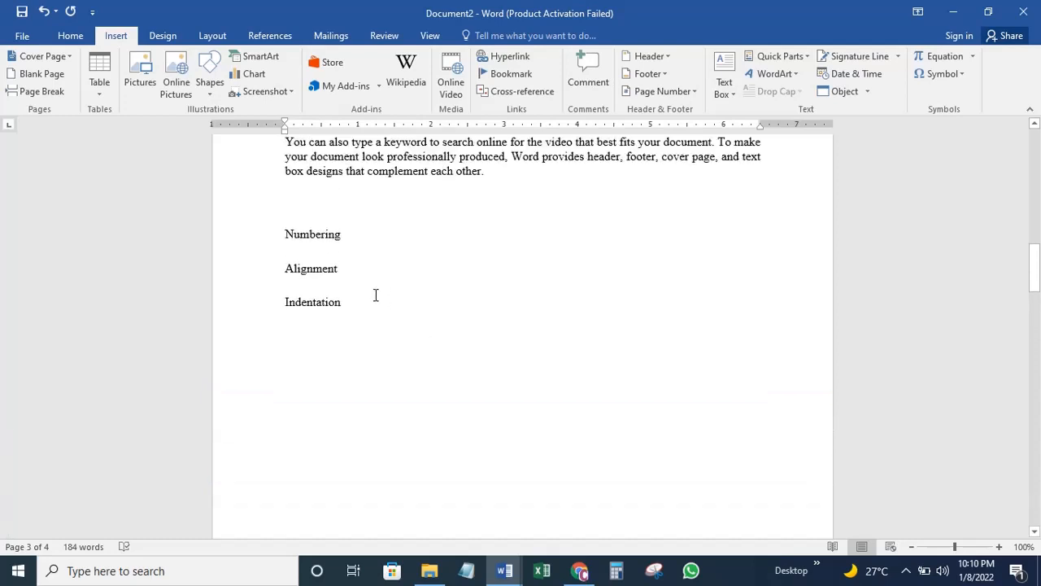
pyautogui.click(367, 410)
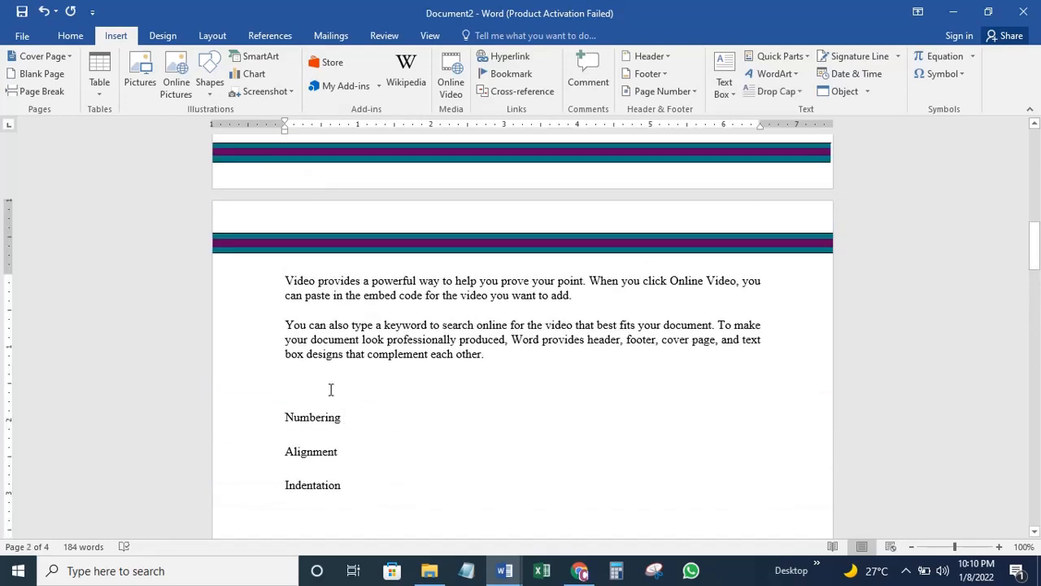
# Review the available number formats for the empty line above Numbering without applying any
pyautogui.click(332, 388)
pyautogui.scroll(1, 409, 376)
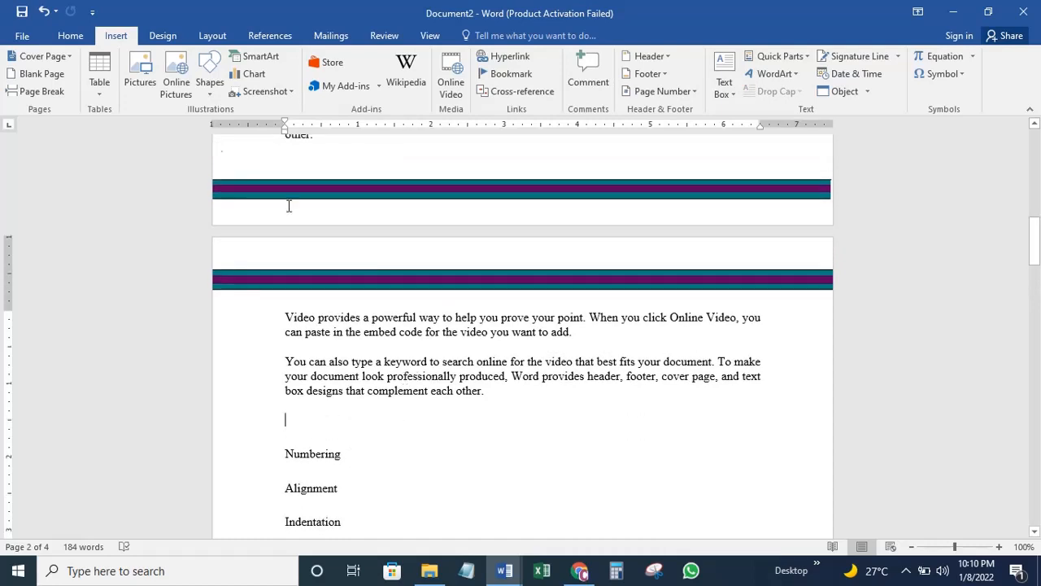
pyautogui.click(71, 36)
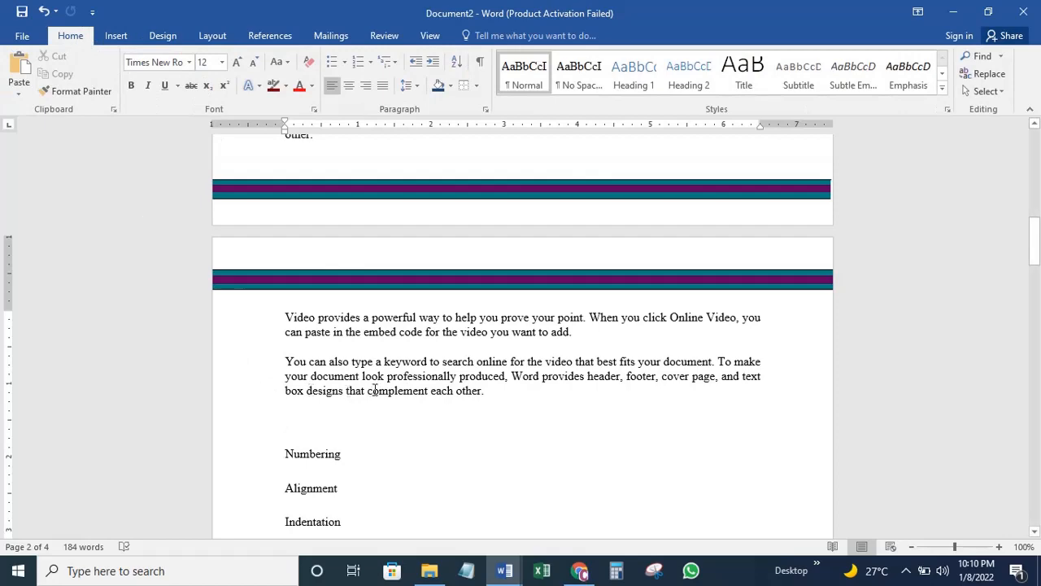
pyautogui.scroll(-1, 396, 370)
pyautogui.scroll(-1, 396, 370)
pyautogui.scroll(1, 437, 339)
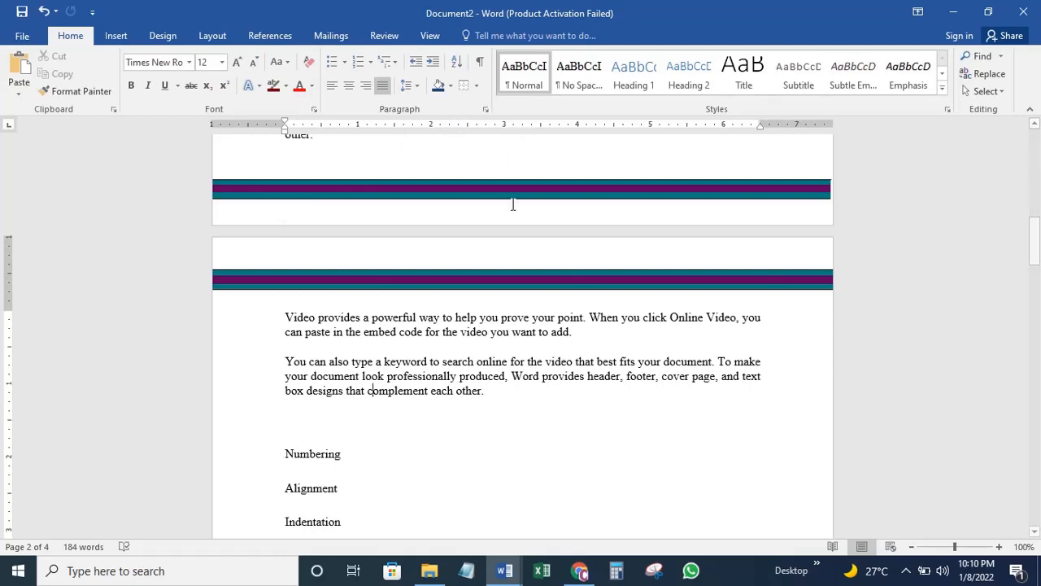
pyautogui.click(325, 440)
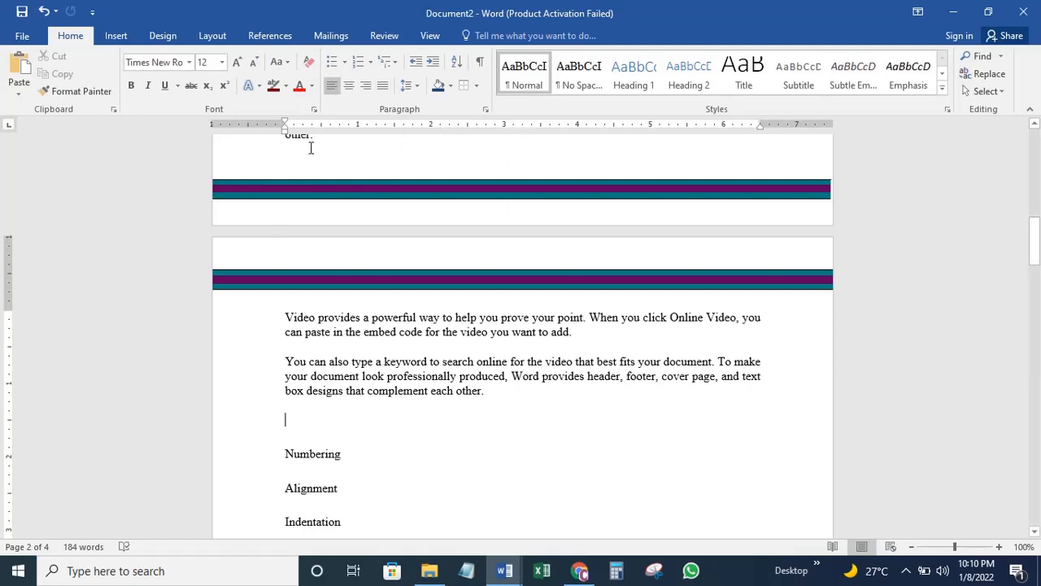
pyautogui.click(370, 63)
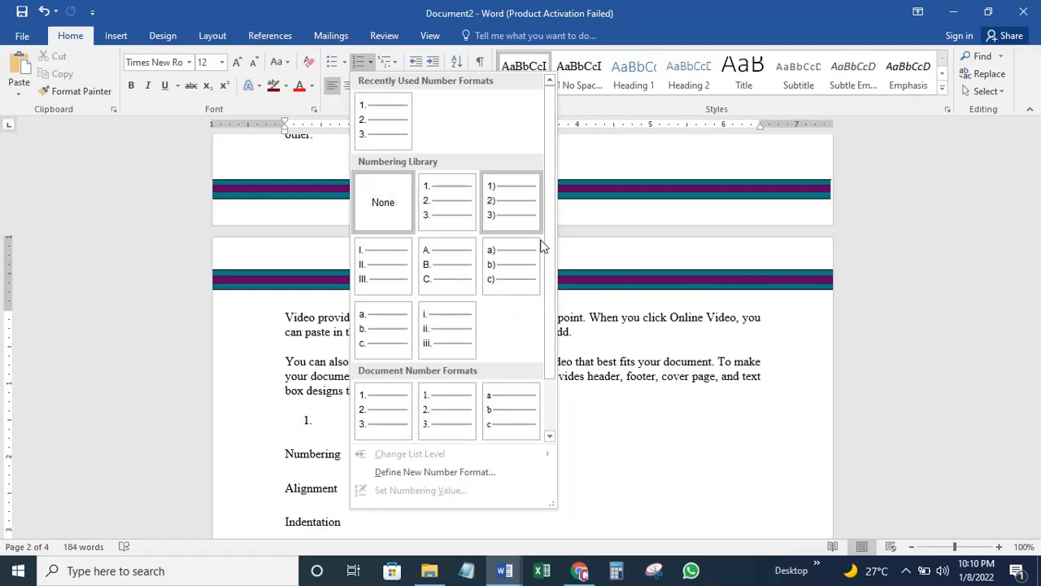
pyautogui.click(587, 339)
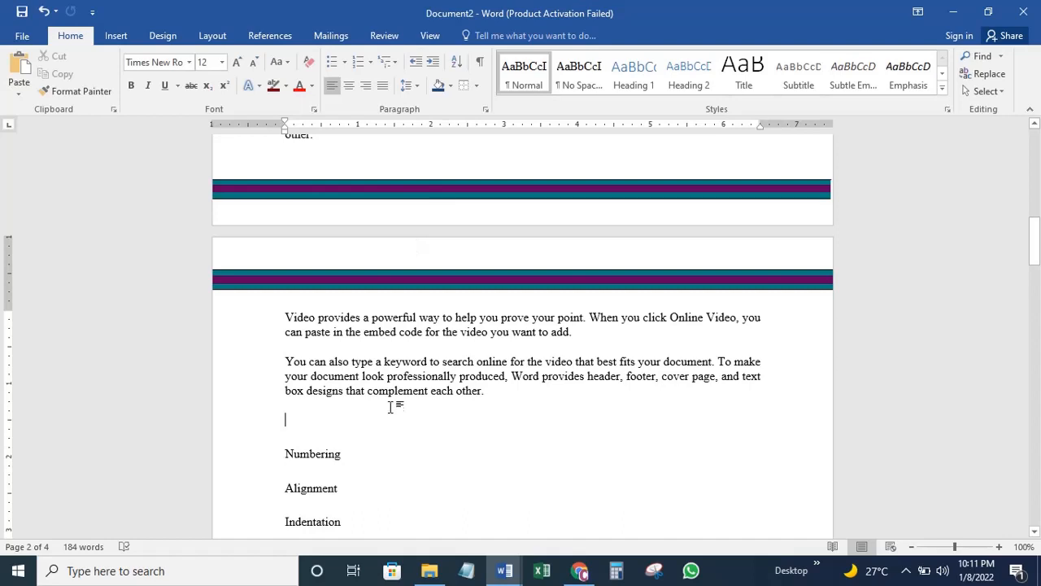
pyautogui.scroll(-2, 395, 404)
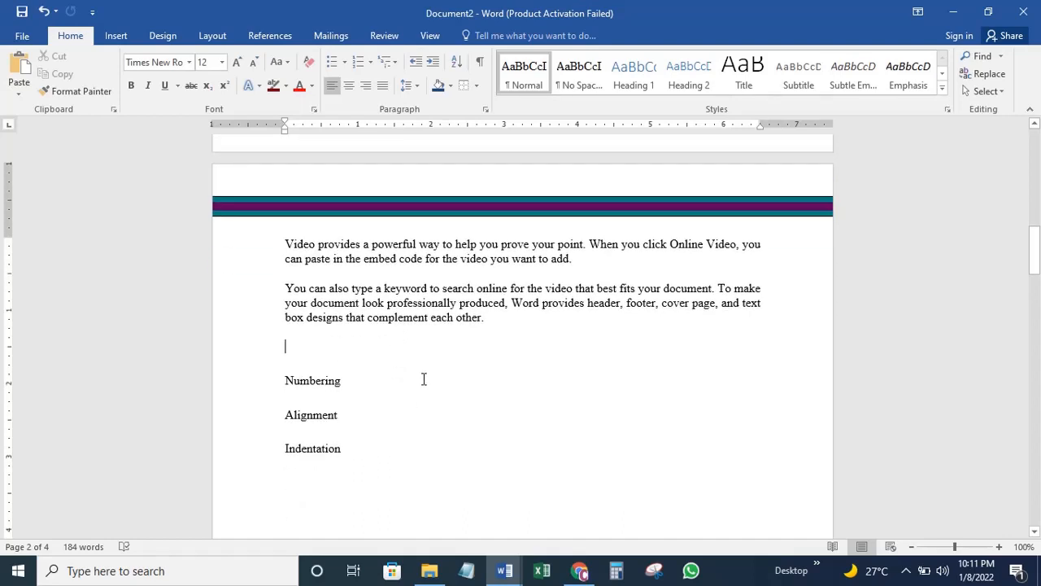
pyautogui.scroll(-1, 423, 343)
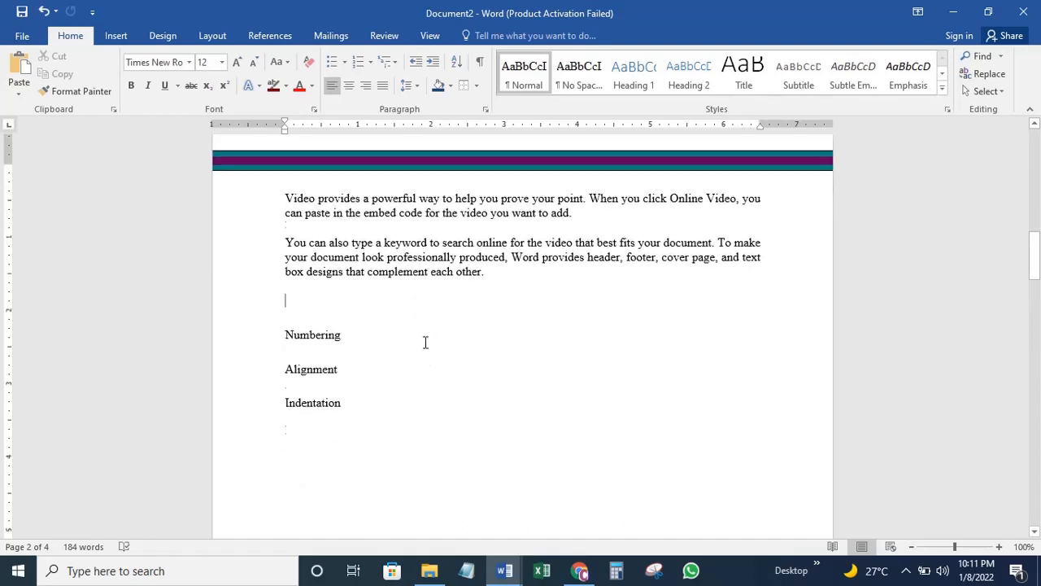
pyautogui.scroll(1, 425, 342)
pyautogui.scroll(1, 425, 347)
pyautogui.scroll(1, 425, 343)
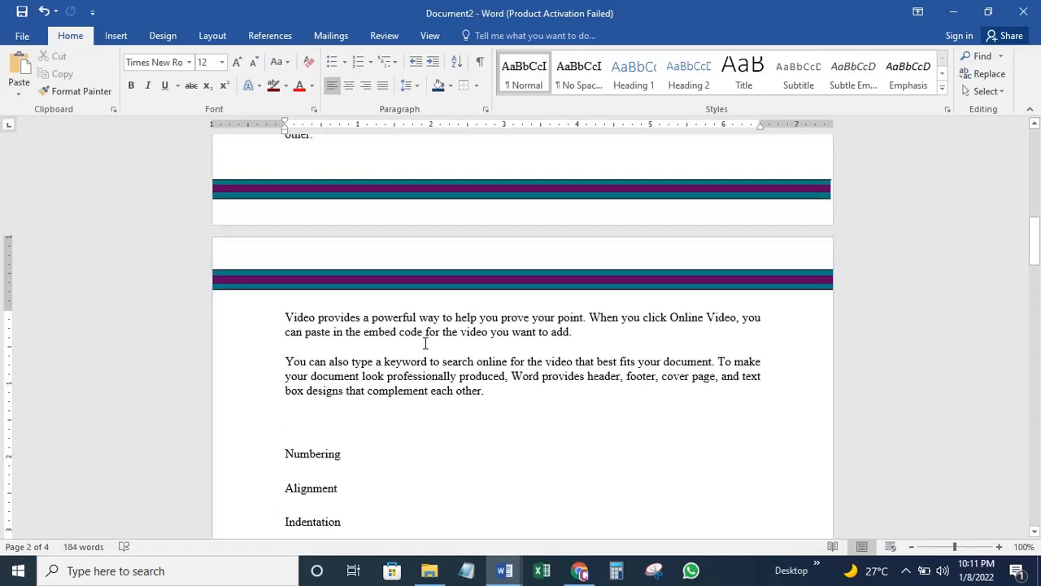